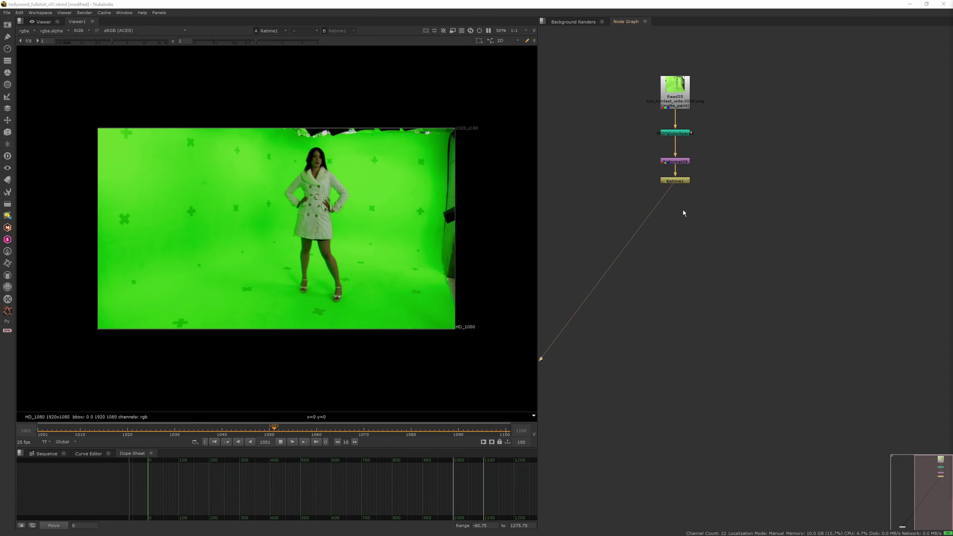
# - Inspect the input and output colour spaces of the OCIOColorSpace node
pyautogui.click(675, 133)
pyautogui.doubleClick(675, 135)
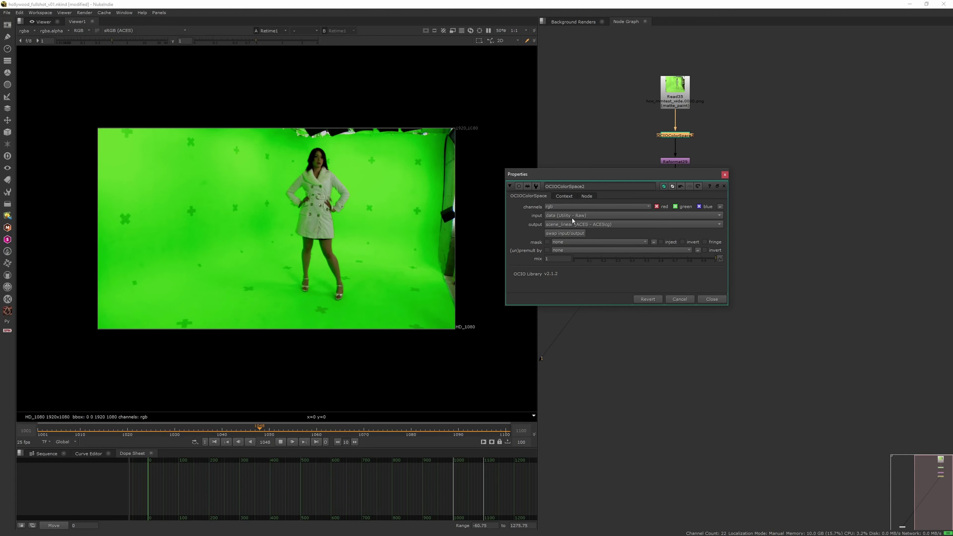
pyautogui.click(724, 175)
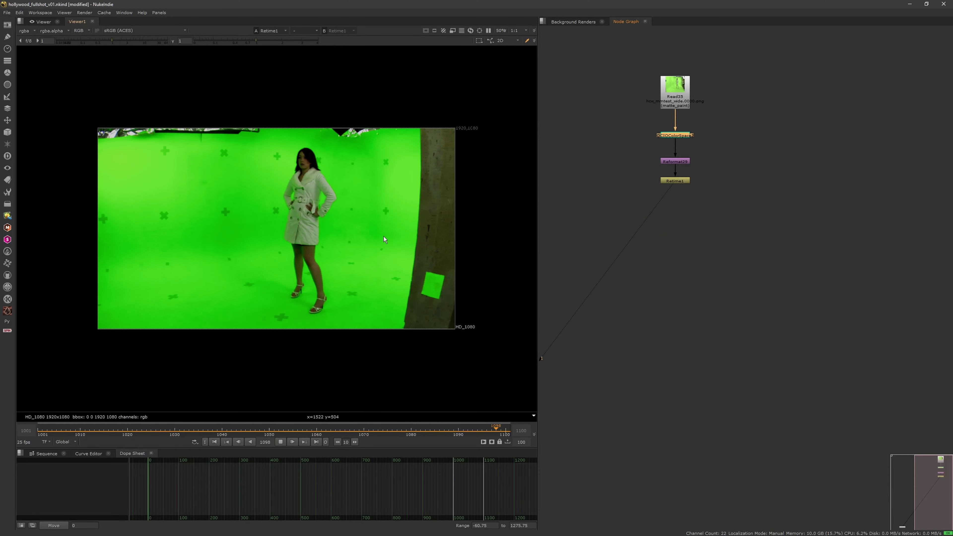
# - Play and scrub through the greenscreen footage to examine the subject and backdrop up close
pyautogui.scroll(2, 368, 252)
pyautogui.click(279, 441)
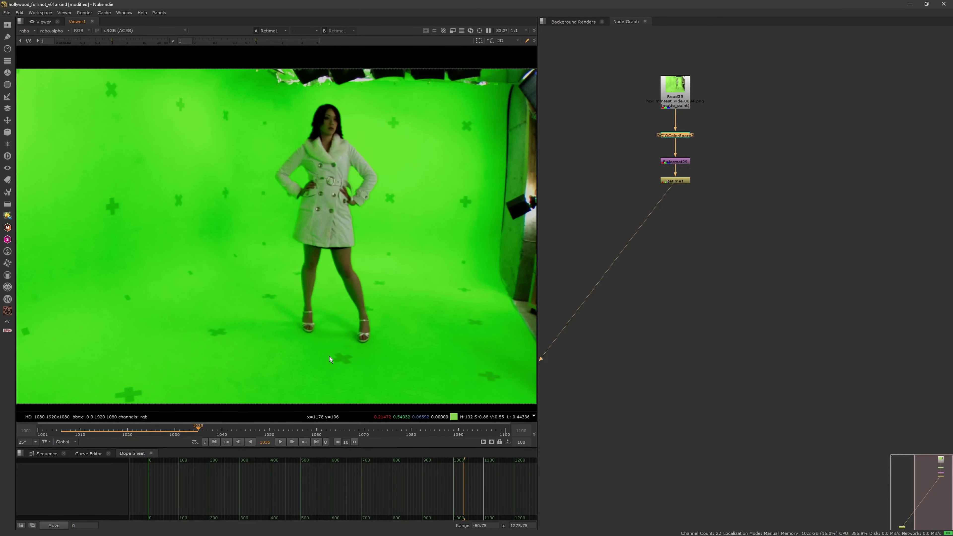
pyautogui.moveTo(304, 429); pyautogui.dragTo(374, 440)
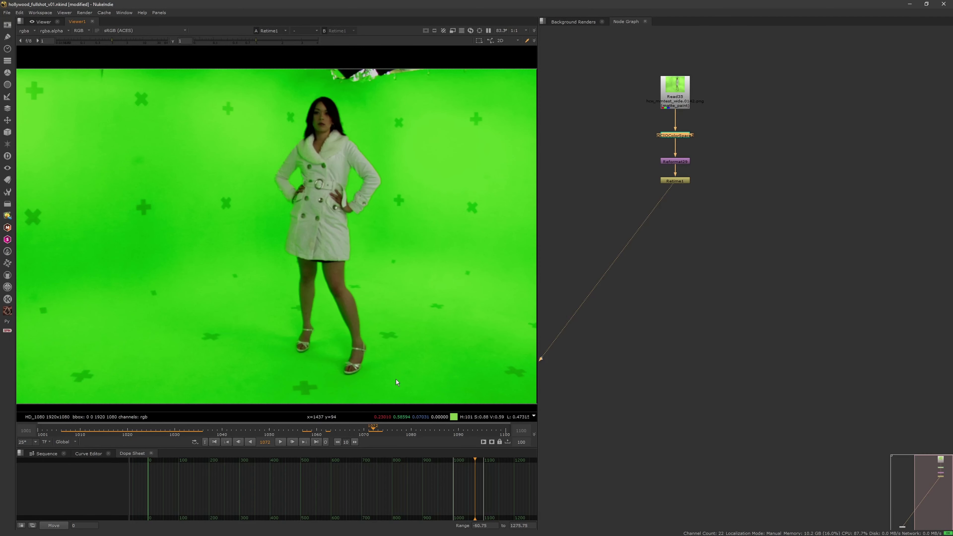
pyautogui.scroll(-2, 387, 376)
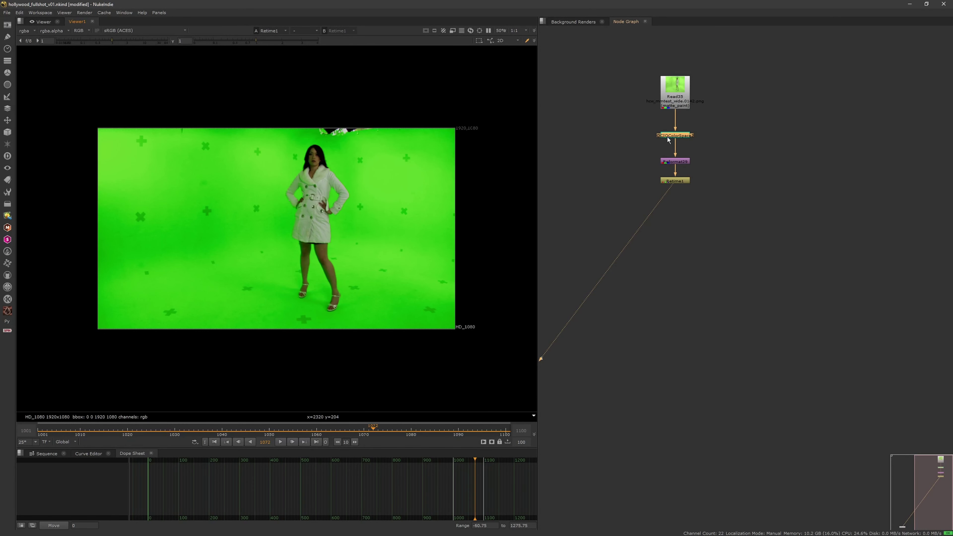
# - Inspect the settings of the OCIOColorSpace node and the Retime node's speed settings
pyautogui.doubleClick(675, 139)
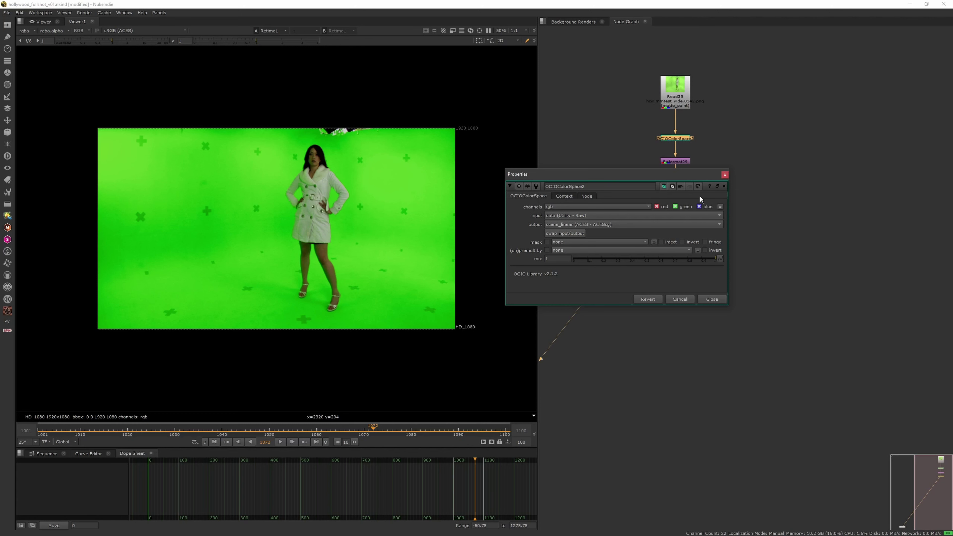
pyautogui.click(724, 175)
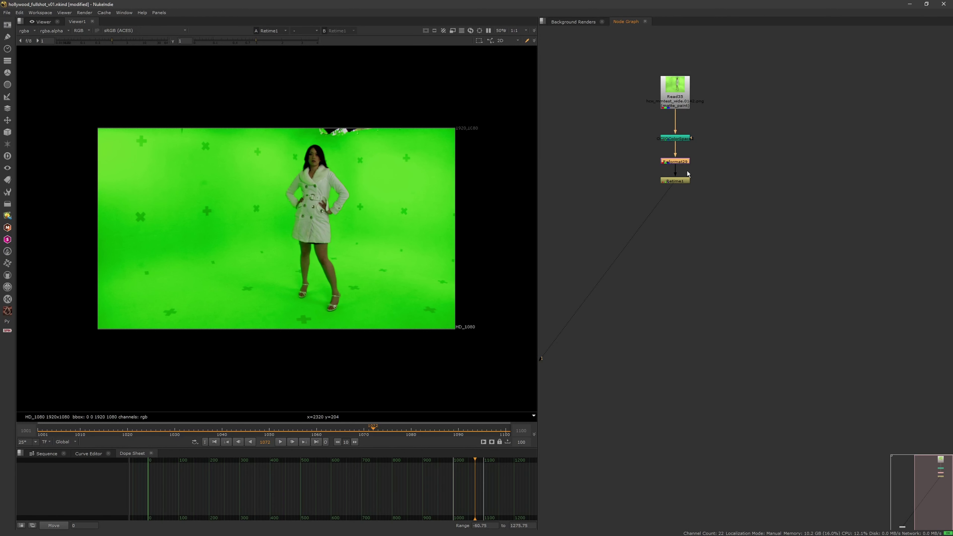
pyautogui.doubleClick(683, 181)
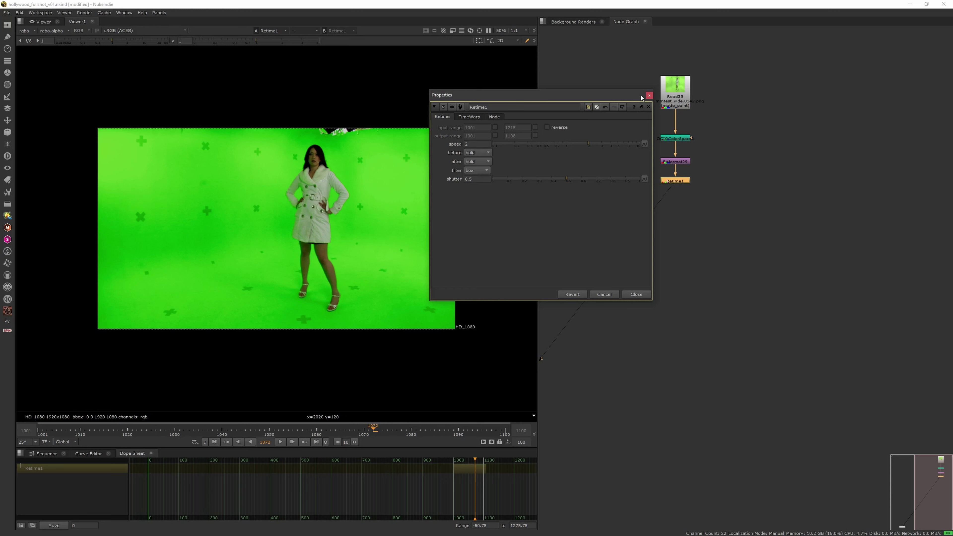
pyautogui.click(649, 95)
# - Scrub the retimed clip, play it from its first frame and stop playback
pyautogui.moveTo(344, 430); pyautogui.dragTo(169, 456)
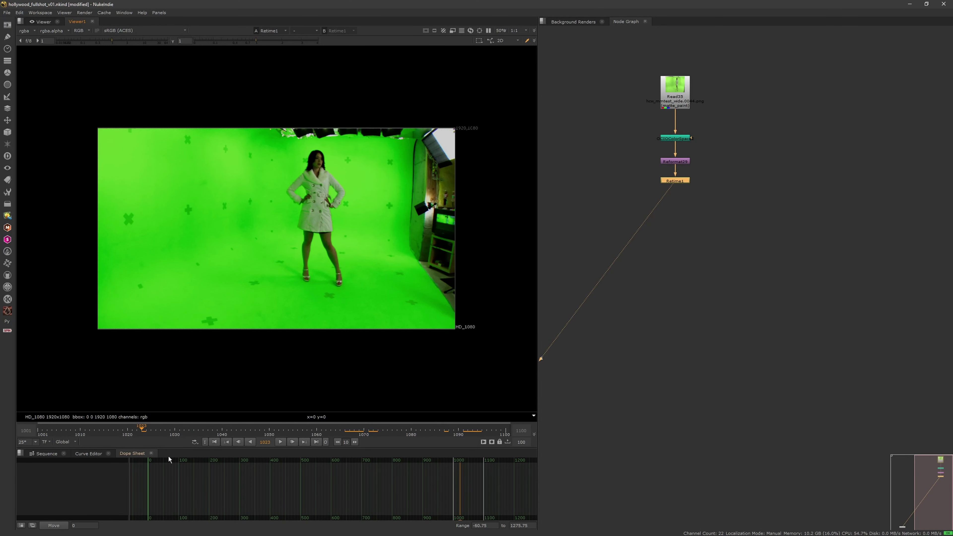
pyautogui.click(212, 444)
pyautogui.click(284, 442)
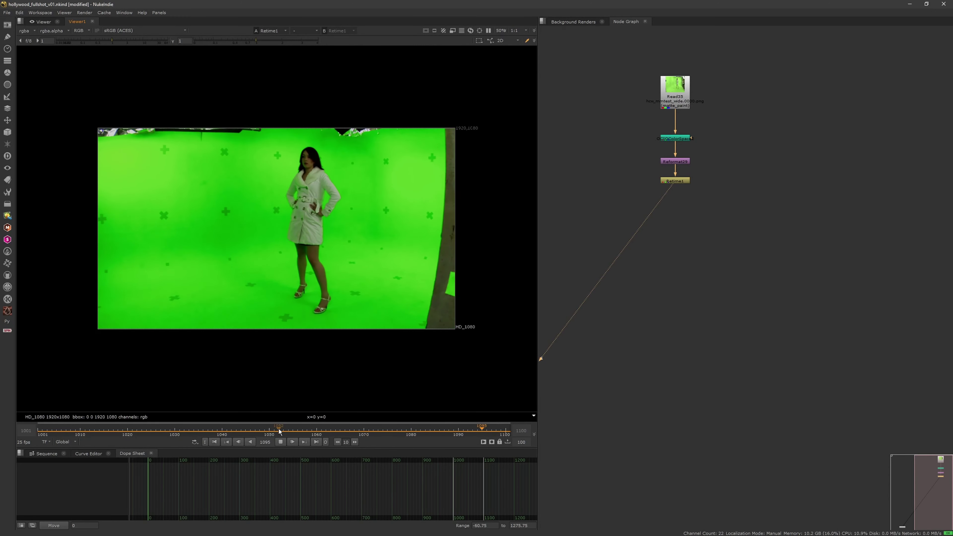
pyautogui.click(281, 442)
# - Insert a dot on the connection below the Retime node, aligned vertically with the node chain
pyautogui.click(694, 295)
pyautogui.moveTo(660, 260); pyautogui.dragTo(706, 261, button='middle')
pyautogui.keyDown('ctrl'); pyautogui.moveTo(721, 263); pyautogui.dragTo(724, 265); pyautogui.keyUp('ctrl')
pyautogui.click(753, 240)
pyautogui.moveTo(753, 240); pyautogui.dragTo(779, 238, button='middle')
pyautogui.scroll(-2, 713, 281)
pyautogui.hscroll(2, 692, 307)
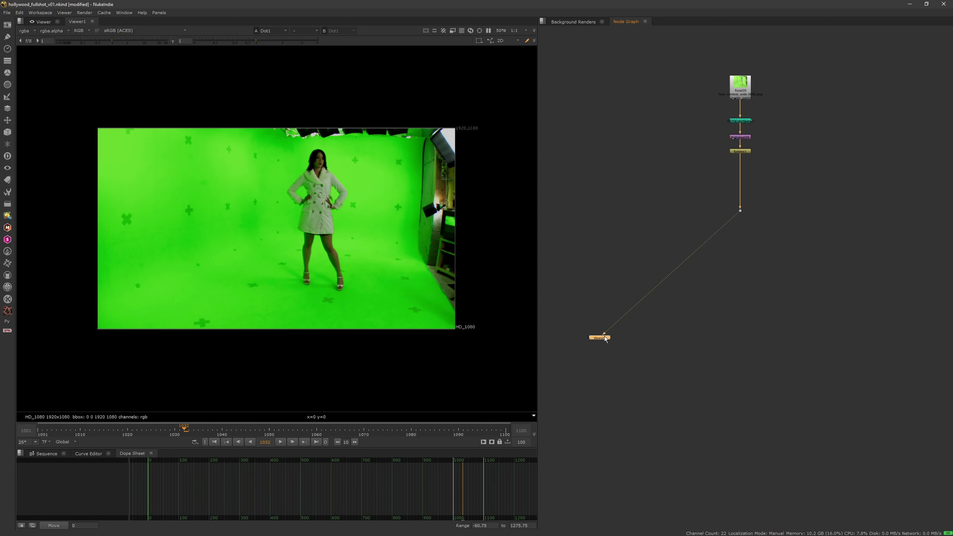
# - Move the Viewer node lower and branch the footage left through a second dot level with the first
pyautogui.moveTo(604, 336); pyautogui.dragTo(618, 451)
pyautogui.moveTo(686, 317); pyautogui.dragTo(732, 254, button='middle')
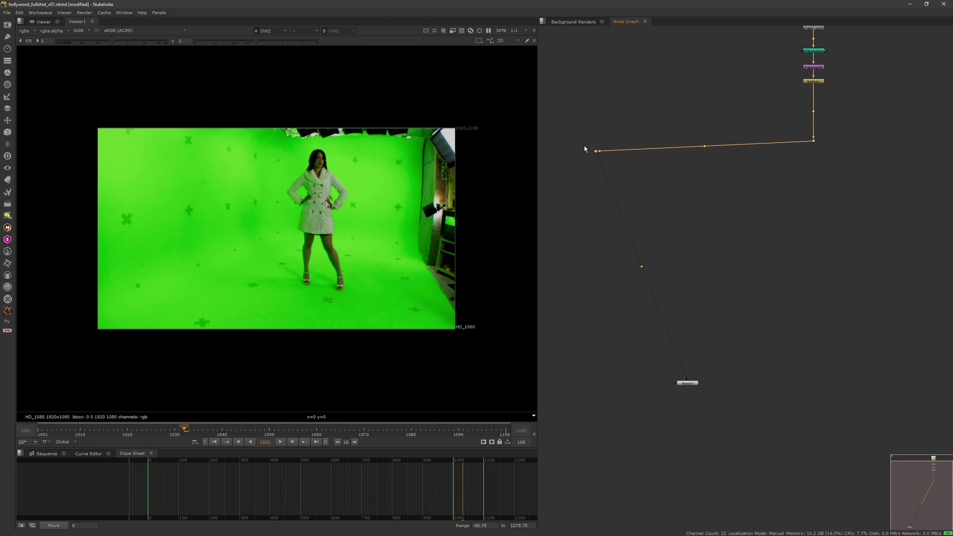
pyautogui.moveTo(581, 147); pyautogui.dragTo(609, 148, button='middle')
pyautogui.click(622, 222)
pyautogui.moveTo(605, 201); pyautogui.dragTo(602, 227, button='middle')
# - Add a Keylight node under the left dot, connect its source to the footage and view its output
pyautogui.press('Tab')
pyautogui.write('keyl')
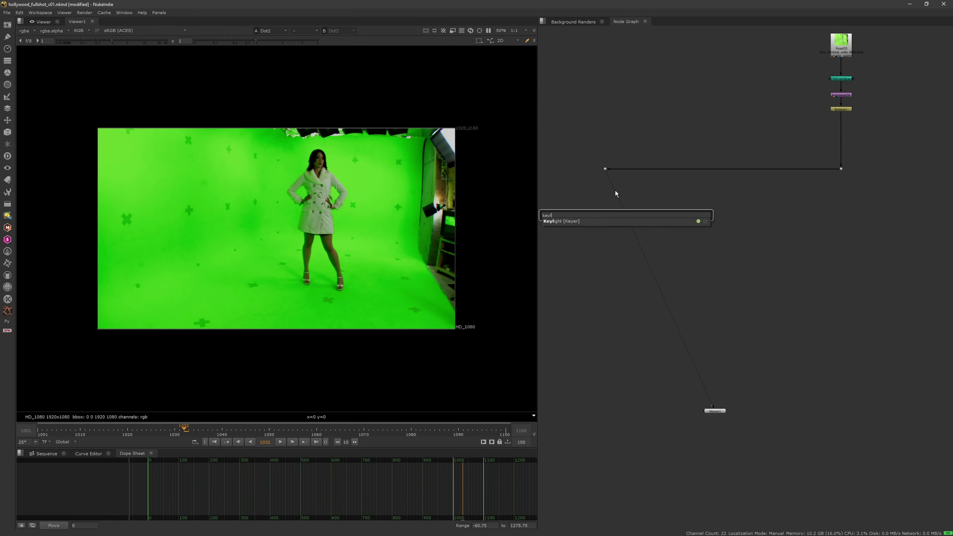
pyautogui.click(572, 221)
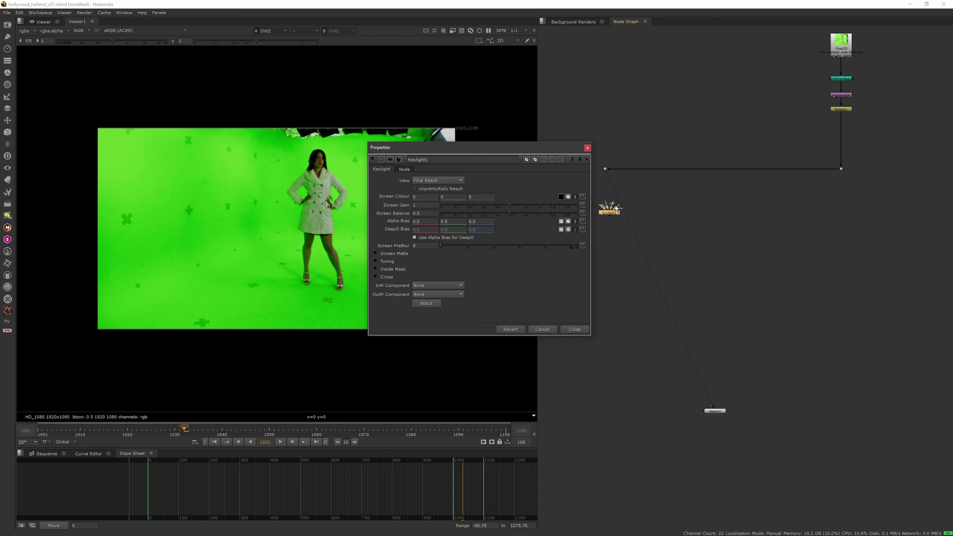
pyautogui.click(587, 148)
pyautogui.press('1')
pyautogui.moveTo(405, 246); pyautogui.dragTo(456, 265, button='middle')
pyautogui.scroll(3, 412, 260)
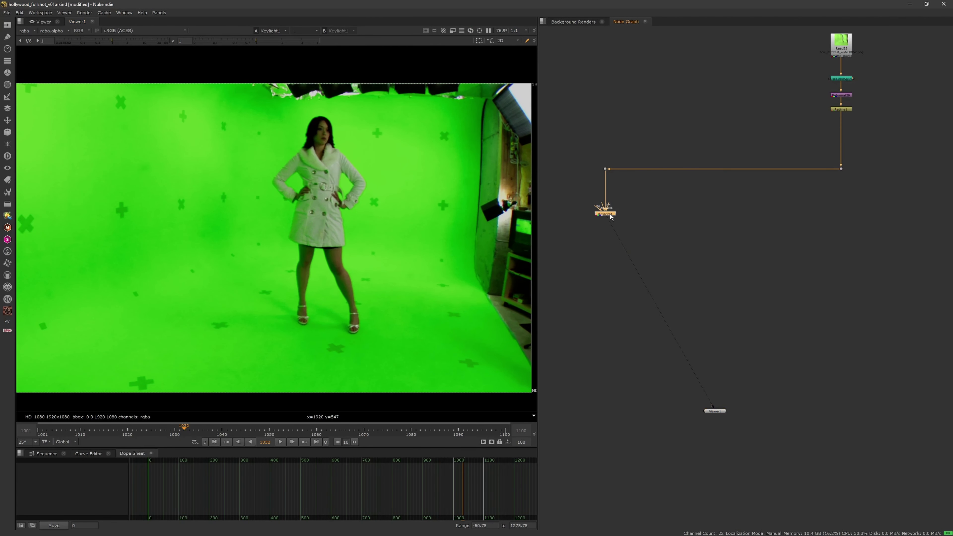
# - Sample Keylight's Screen Colour from the green backdrop near the subject, checking the result in the alpha channel
pyautogui.doubleClick(606, 214)
pyautogui.moveTo(569, 146); pyautogui.dragTo(787, 195)
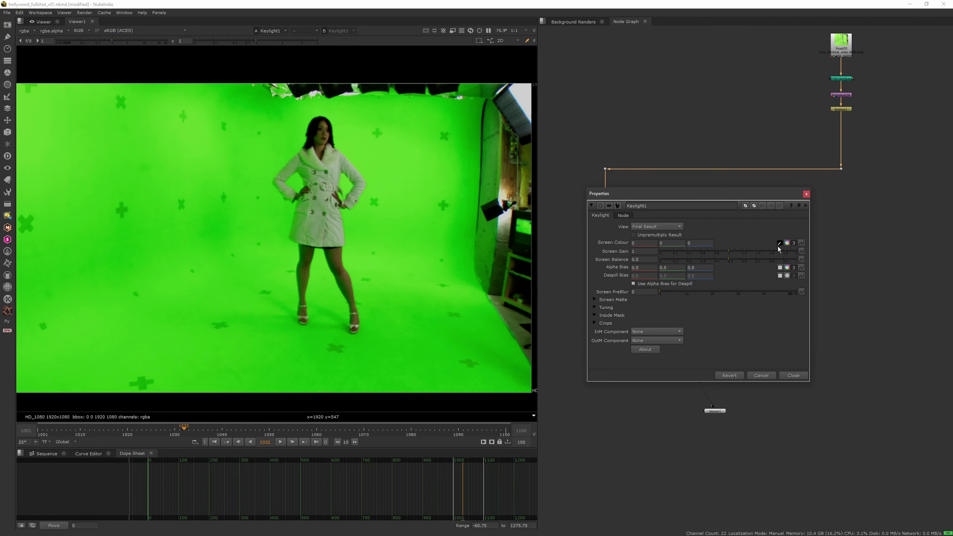
pyautogui.keyDown('ctrl'); pyautogui.click(346, 235); pyautogui.keyUp('ctrl')
pyautogui.press('a')
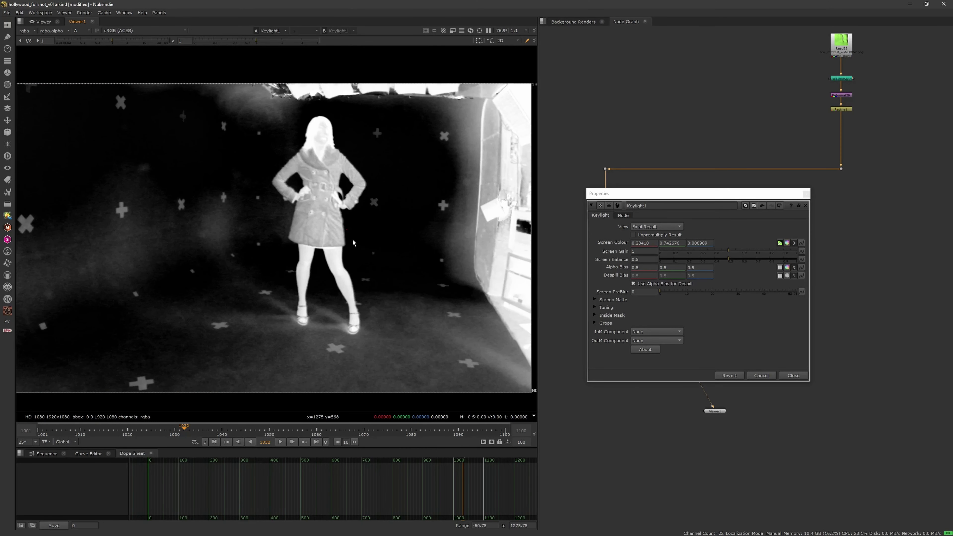
pyautogui.keyDown('ctrl'); pyautogui.click(356, 224); pyautogui.keyUp('ctrl')
pyautogui.keyDown('ctrl'); pyautogui.click(284, 220); pyautogui.keyUp('ctrl')
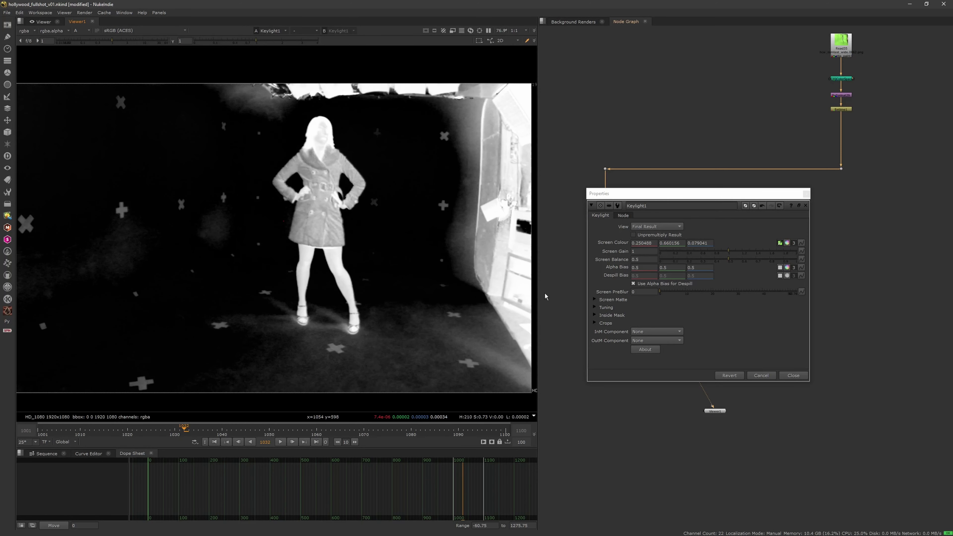
# - Resample Keylight's Screen Colour at frame 1049 from the darker green left of the subject and check the matte across the shot
pyautogui.moveTo(216, 429); pyautogui.dragTo(265, 433)
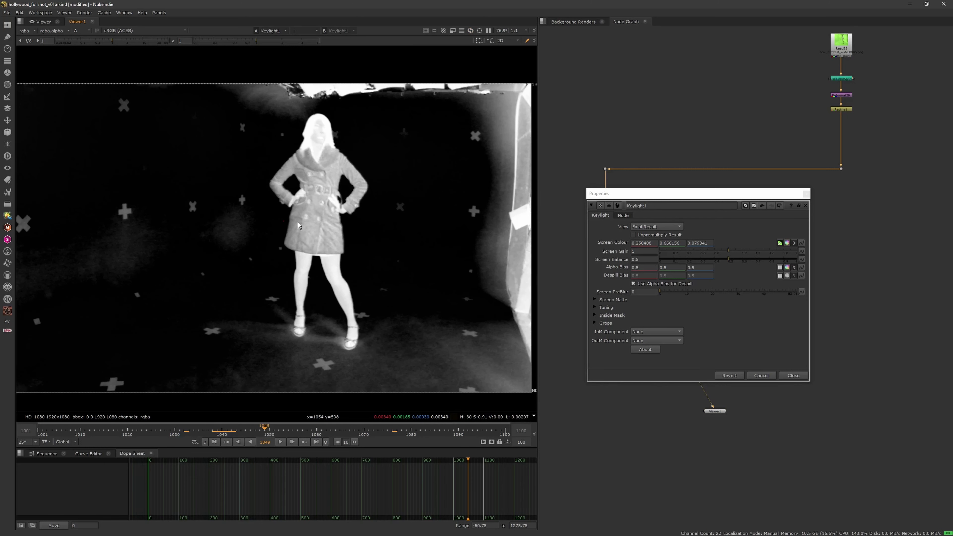
pyautogui.keyDown('ctrl'); pyautogui.click(242, 203); pyautogui.keyUp('ctrl')
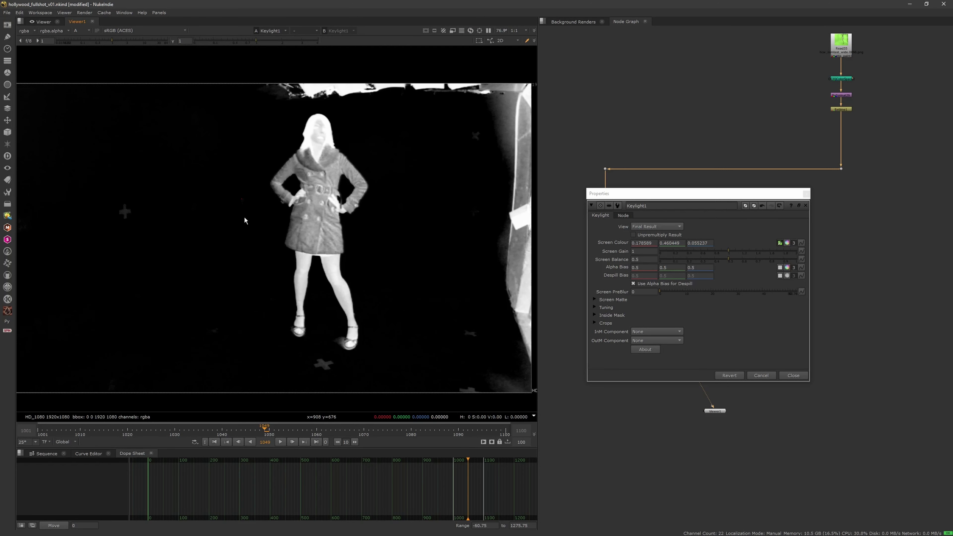
pyautogui.keyDown('ctrl'); pyautogui.click(242, 201); pyautogui.keyUp('ctrl')
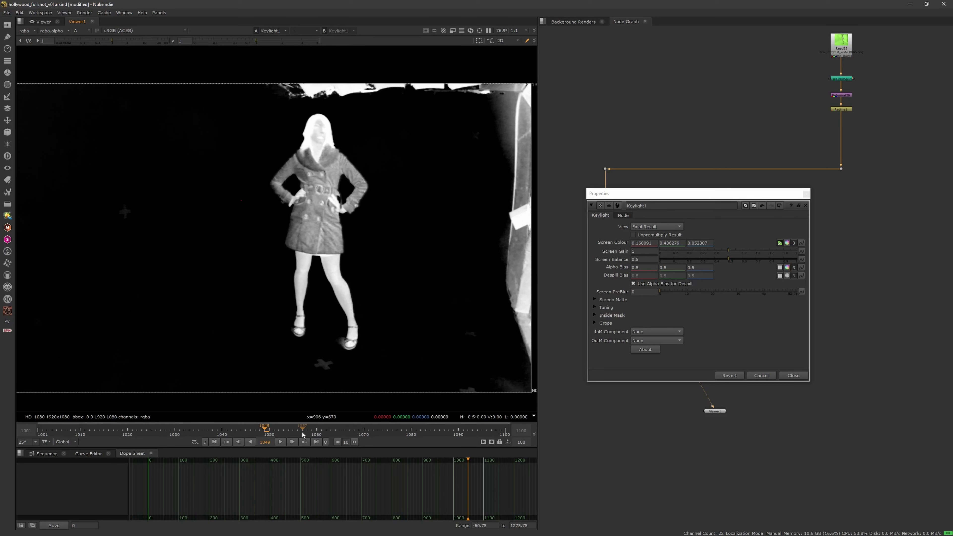
pyautogui.moveTo(301, 431); pyautogui.dragTo(385, 436)
pyautogui.moveTo(463, 435); pyautogui.dragTo(89, 441)
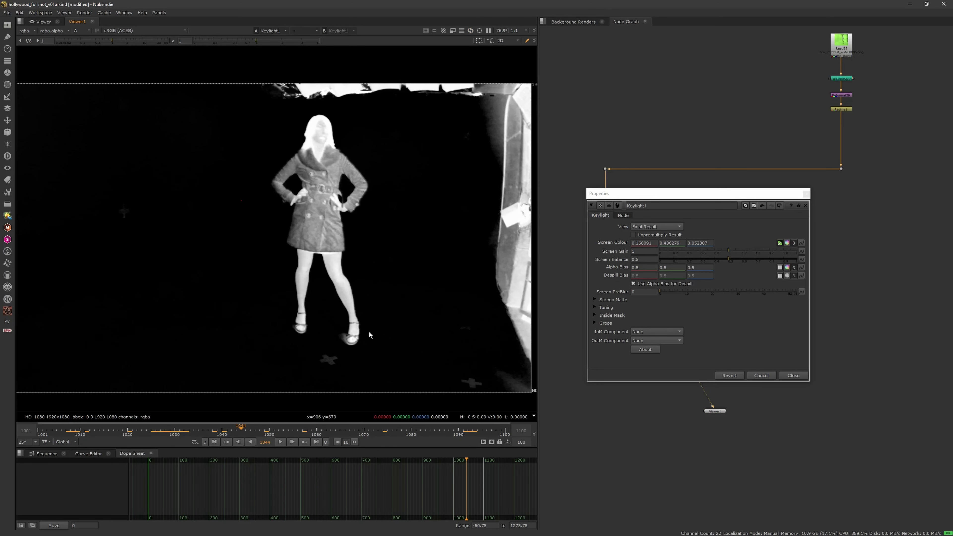
# - Try Keylight's Screen Gain at 0.89 and restore it to 1
pyautogui.moveTo(727, 260)
pyautogui.mouseDown()
pyautogui.moveTo(741, 261)
pyautogui.moveTo(724, 262)
pyautogui.moveTo(737, 247)
pyautogui.moveTo(725, 252)
pyautogui.mouseUp()
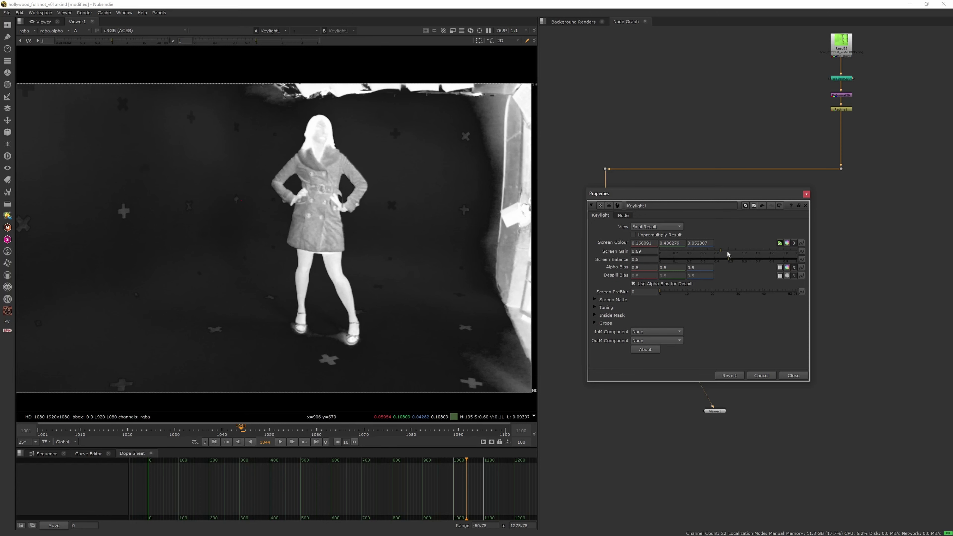
pyautogui.click(727, 251)
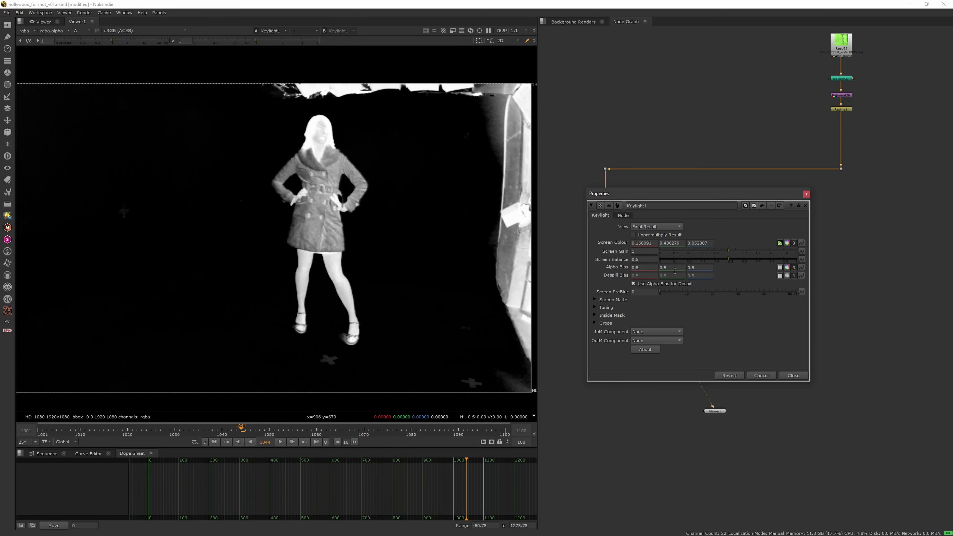
# - Set Keylight's Clip White to 0.835 in the Screen Matte settings and close its properties
pyautogui.click(595, 299)
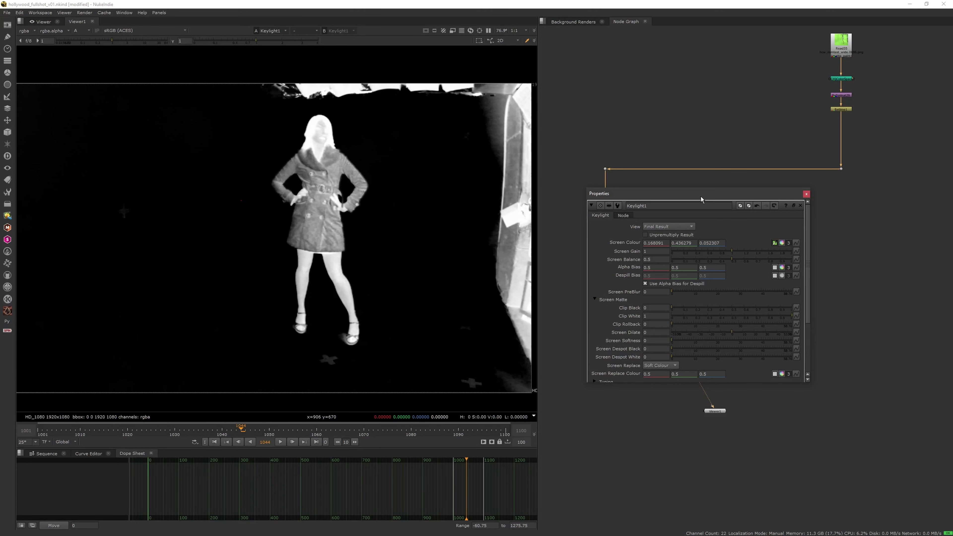
pyautogui.moveTo(788, 306); pyautogui.dragTo(787, 403)
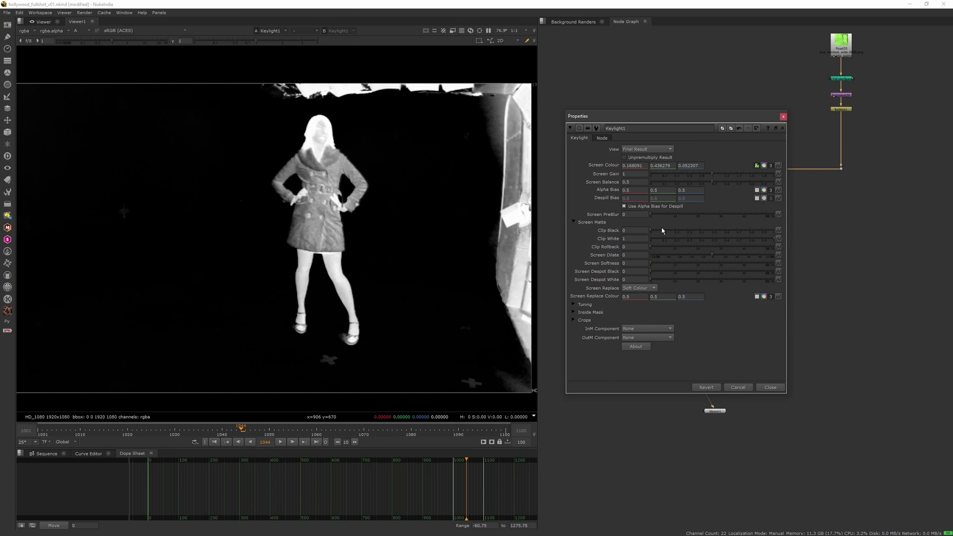
pyautogui.moveTo(773, 238); pyautogui.dragTo(758, 232)
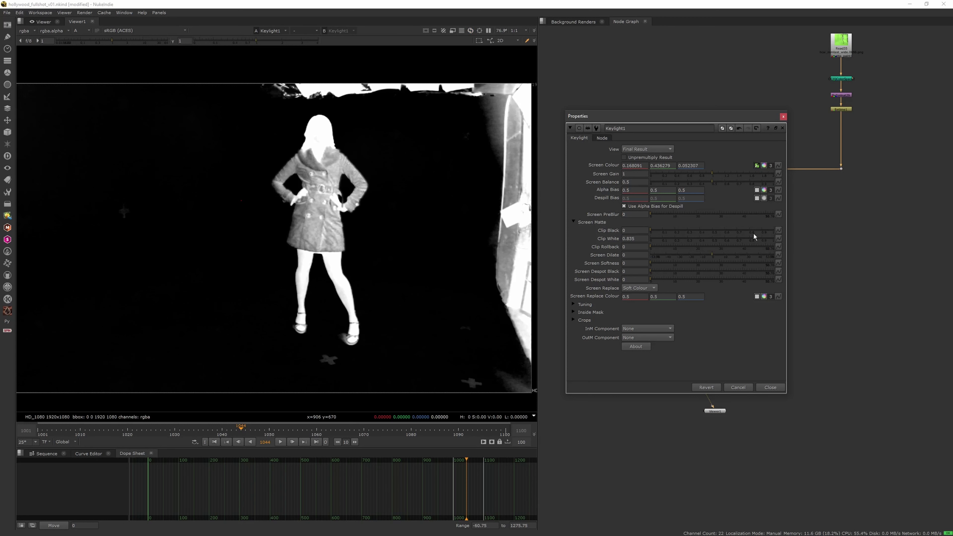
pyautogui.click(782, 116)
# - Add a Keyer node beside the Keylight node and close its properties
pyautogui.scroll(2, 675, 265)
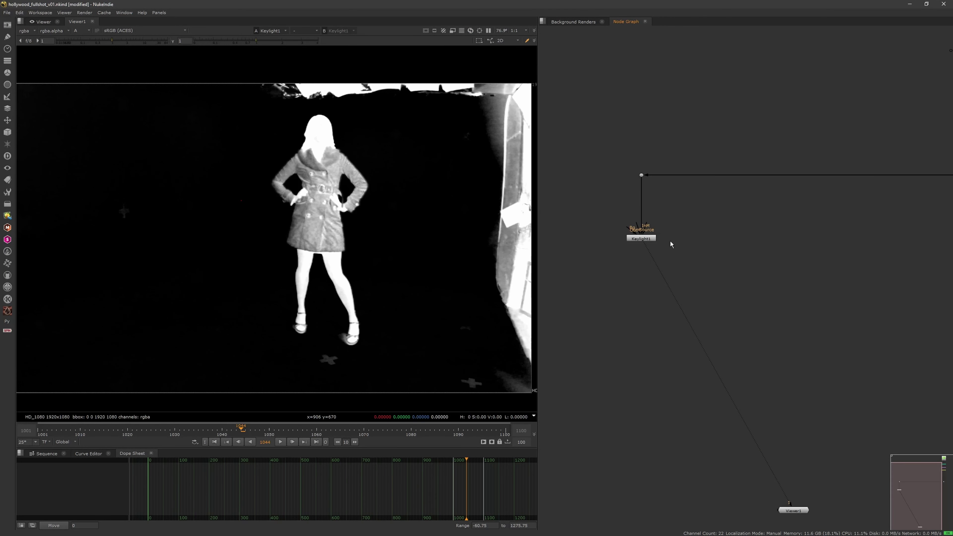
pyautogui.press('Tab')
pyautogui.write('keyer')
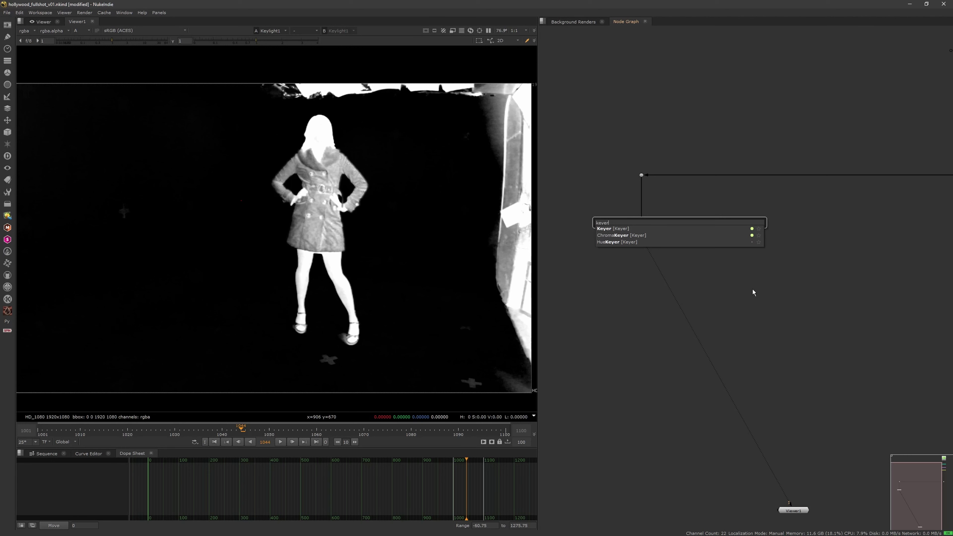
pyautogui.click(623, 230)
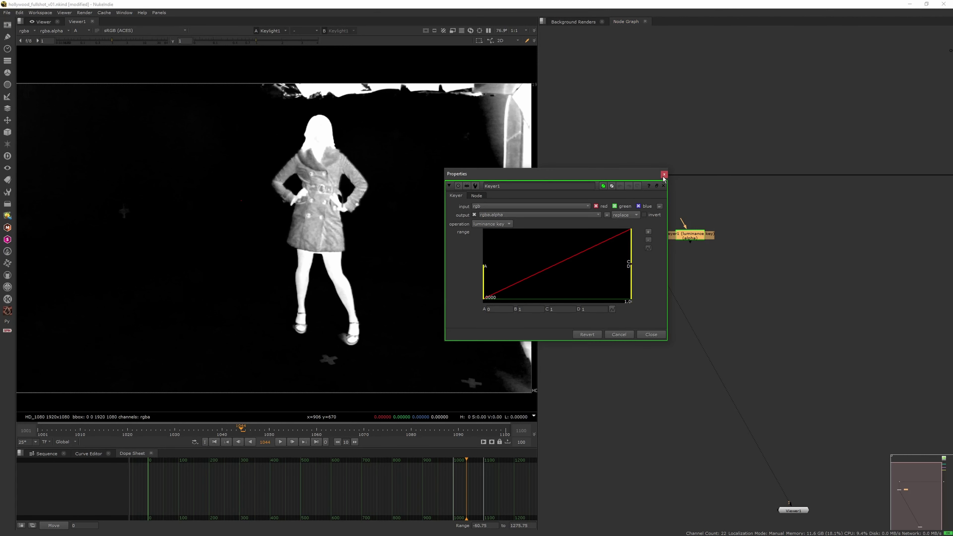
pyautogui.click(676, 182)
pyautogui.click(664, 174)
# - Insert a dot above the Keyer on the horizontal footage connection, feed the Keyer from it and view its matte
pyautogui.moveTo(693, 195); pyautogui.dragTo(719, 199, button='middle')
pyautogui.keyDown('ctrl'); pyautogui.moveTo(809, 181); pyautogui.dragTo(716, 181); pyautogui.keyUp('ctrl')
pyautogui.moveTo(708, 227); pyautogui.dragTo(721, 244)
pyautogui.press('1')
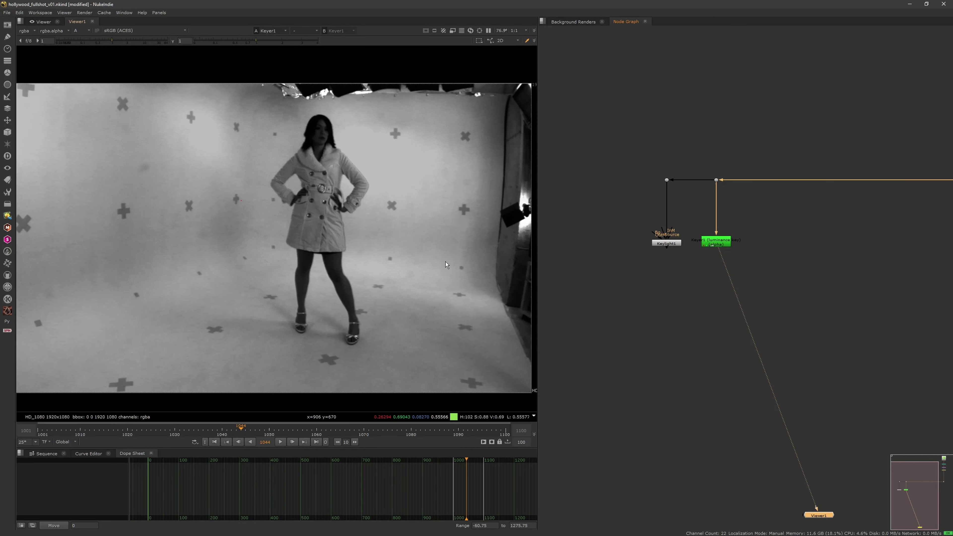
# - Set the Keyer's operation to greenscreen and adjust its range to A about 0.67 and B about 0.965
pyautogui.doubleClick(721, 244)
pyautogui.click(499, 225)
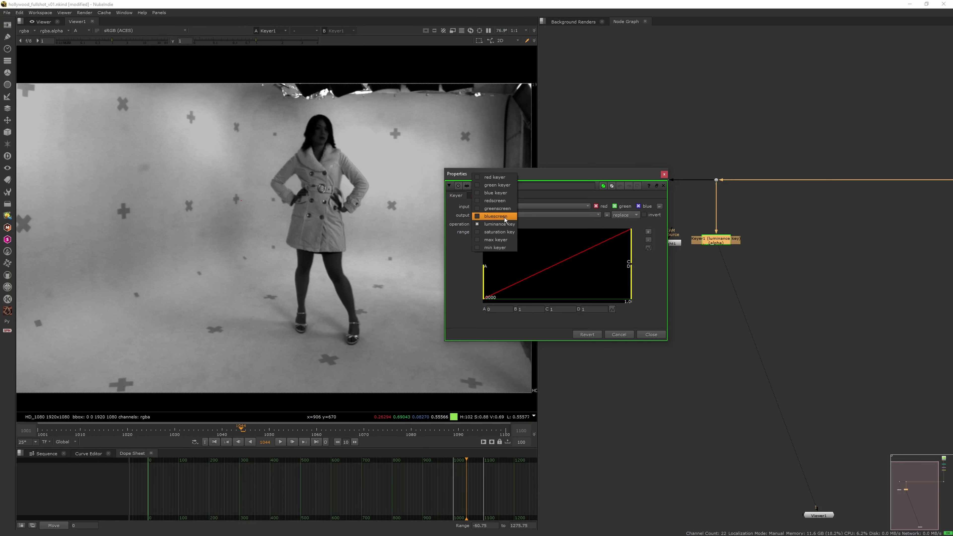
pyautogui.click(506, 228)
pyautogui.moveTo(484, 267); pyautogui.dragTo(628, 260)
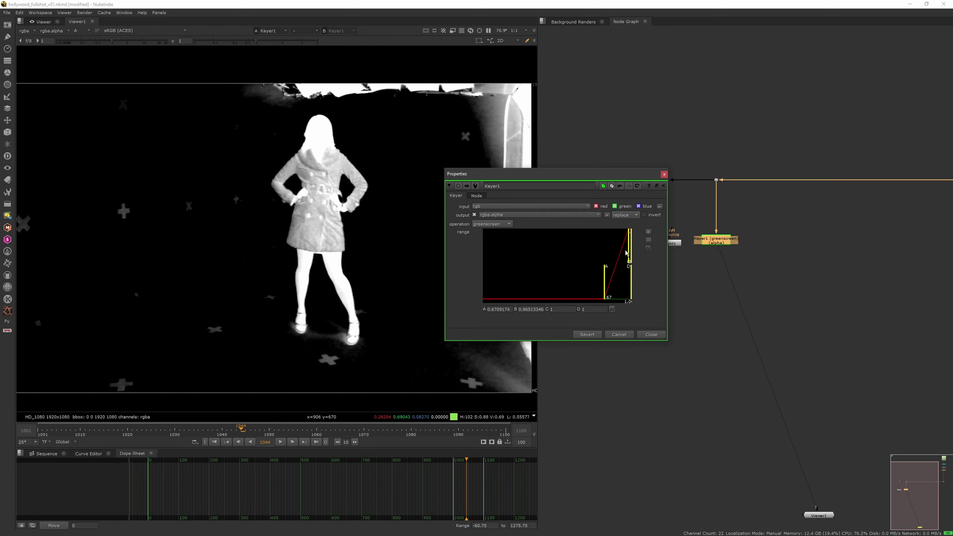
# - Compare the Keylight matte with the Keyer matte in the viewer
pyautogui.click(673, 243)
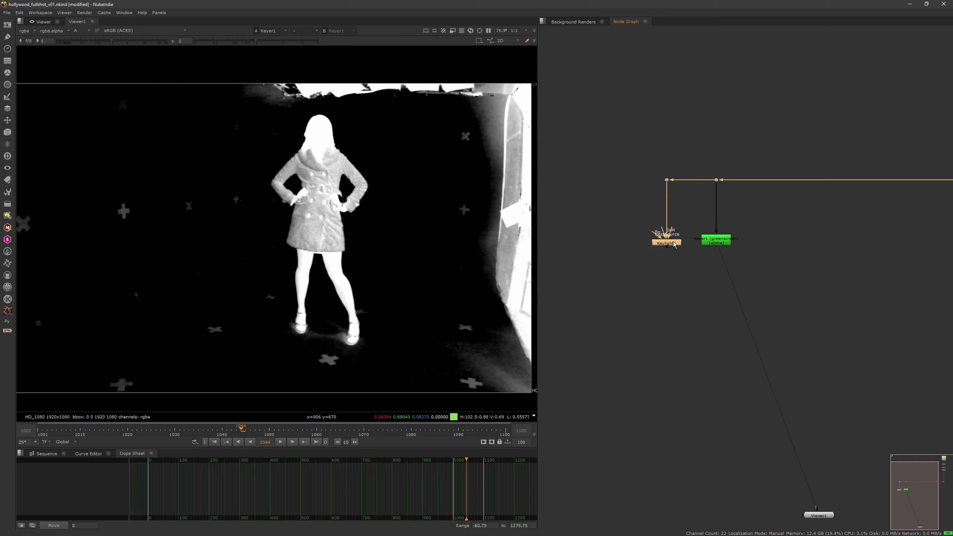
pyautogui.press('1')
pyautogui.click(707, 244)
pyautogui.press('1')
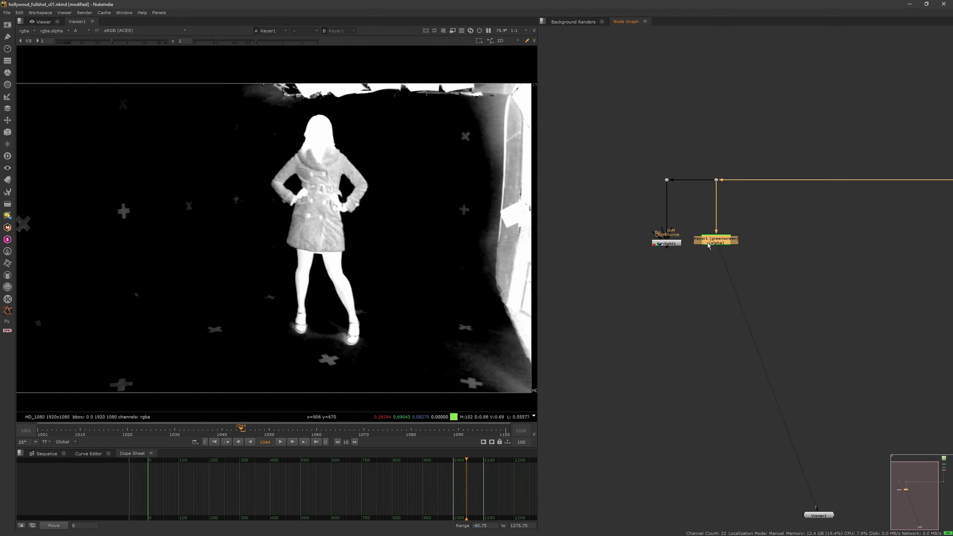
# - At frame 1017, combine the two keys in a new Merge below them, with Keylight as A and Keyer as B, and view it
pyautogui.moveTo(443, 434); pyautogui.dragTo(113, 433)
pyautogui.click(682, 311)
pyautogui.press('m')
pyautogui.moveTo(696, 294); pyautogui.dragTo(714, 242)
pyautogui.moveTo(686, 292); pyautogui.dragTo(670, 255)
pyautogui.moveTo(694, 303); pyautogui.dragTo(694, 278)
pyautogui.press('1')
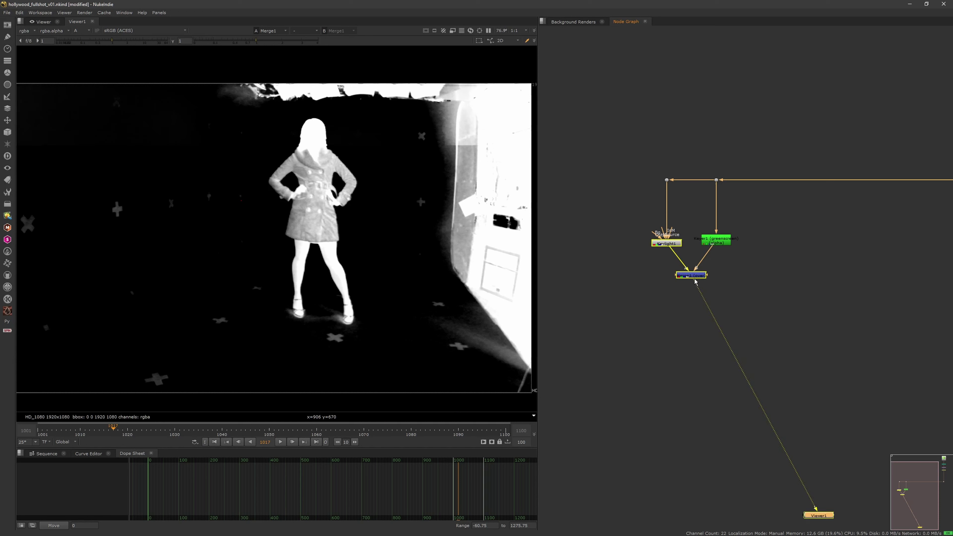
# - Try the max operation on the Merge node that combines the Keylight and Keyer mattes
pyautogui.doubleClick(694, 275)
pyautogui.click(498, 287)
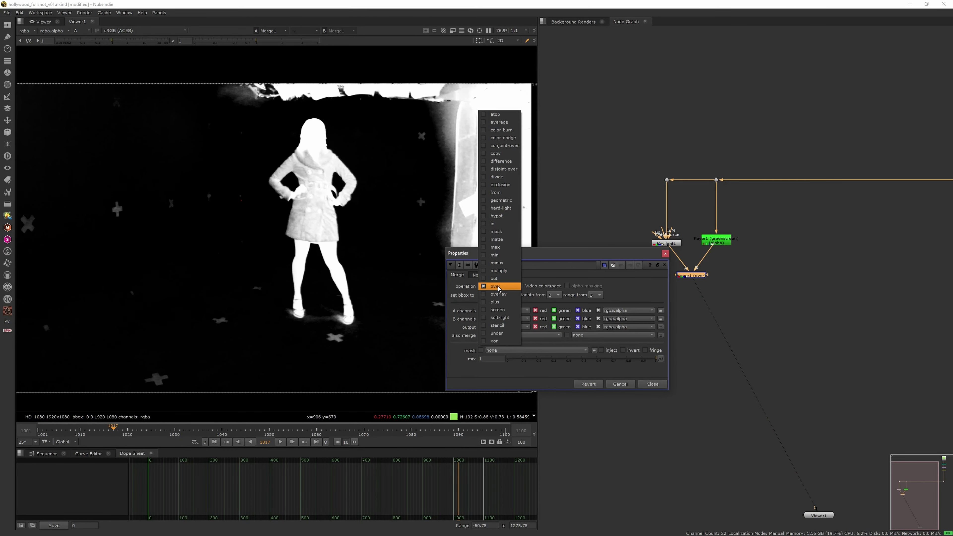
pyautogui.click(498, 247)
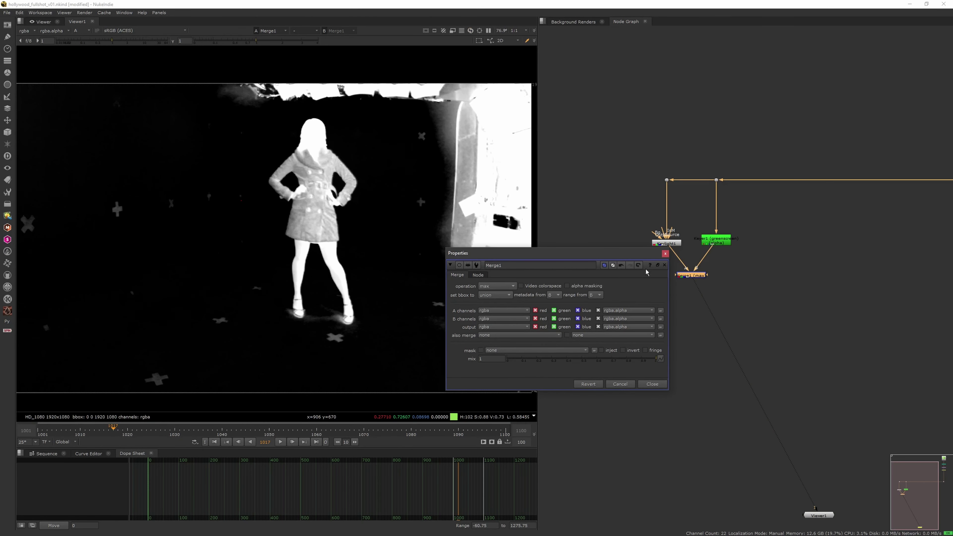
pyautogui.click(661, 254)
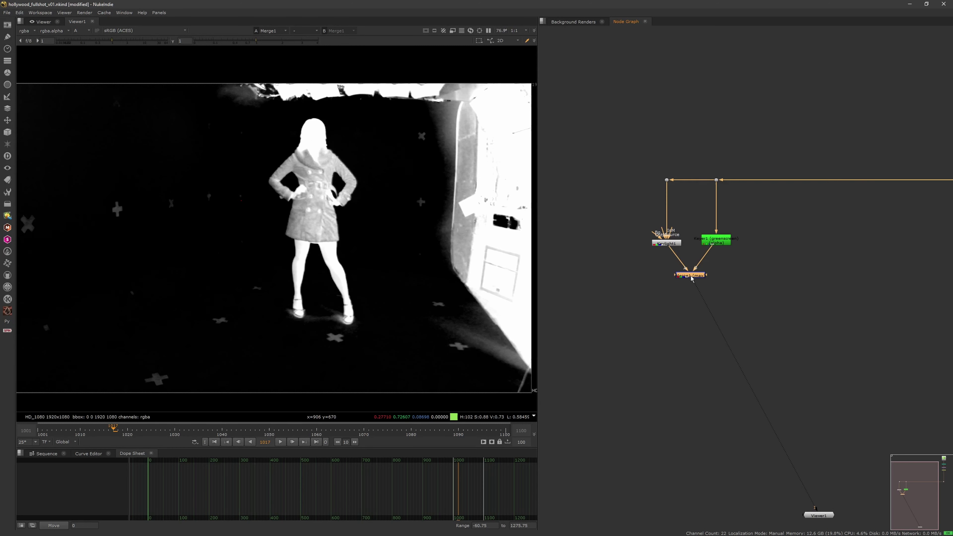
# - Set the Merge node's operation to screen and align the node directly below Keylight
pyautogui.doubleClick(693, 277)
pyautogui.click(496, 286)
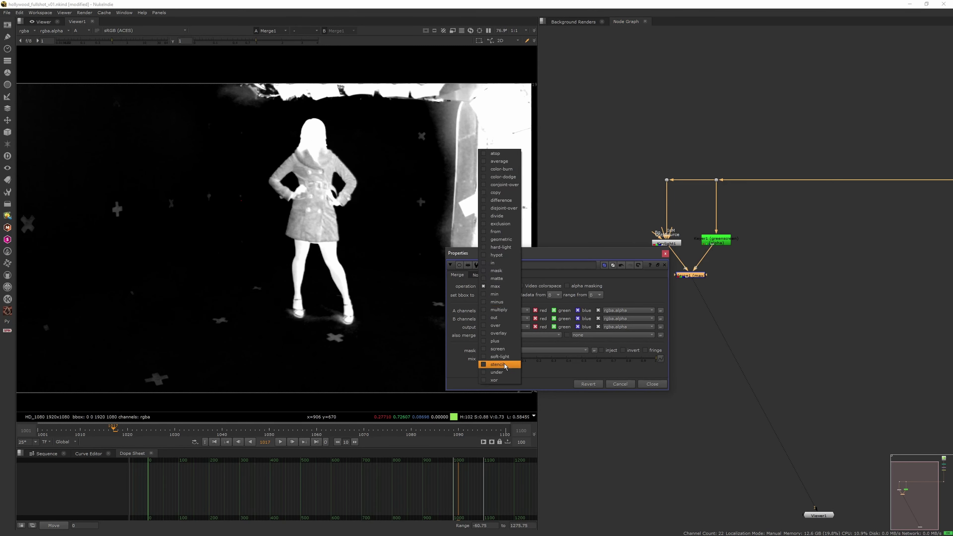
pyautogui.click(498, 350)
pyautogui.click(665, 254)
pyautogui.moveTo(695, 276); pyautogui.dragTo(671, 281)
# - Insert a dot on the horizontal footage connection to the right of the Keyer's dot and view its output
pyautogui.click(765, 210)
pyautogui.moveTo(767, 209); pyautogui.dragTo(734, 211, button='middle')
pyautogui.keyDown('ctrl'); pyautogui.moveTo(818, 181); pyautogui.dragTo(757, 182); pyautogui.keyUp('ctrl')
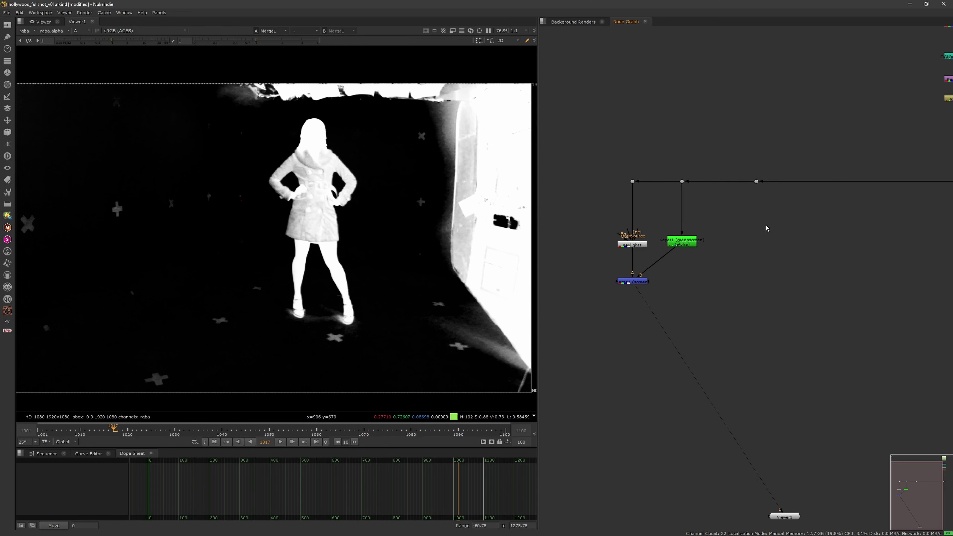
pyautogui.press('1')
# - Add an IBKGizmo node to the right of the Keyer
pyautogui.click(742, 246)
pyautogui.press('Tab')
pyautogui.write('ibk')
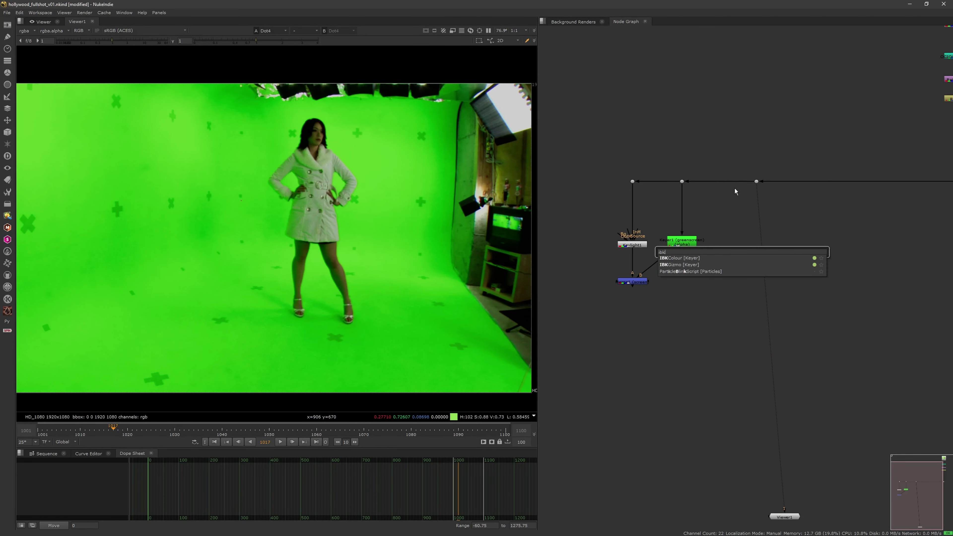
pyautogui.press('Down')
pyautogui.press('Down')
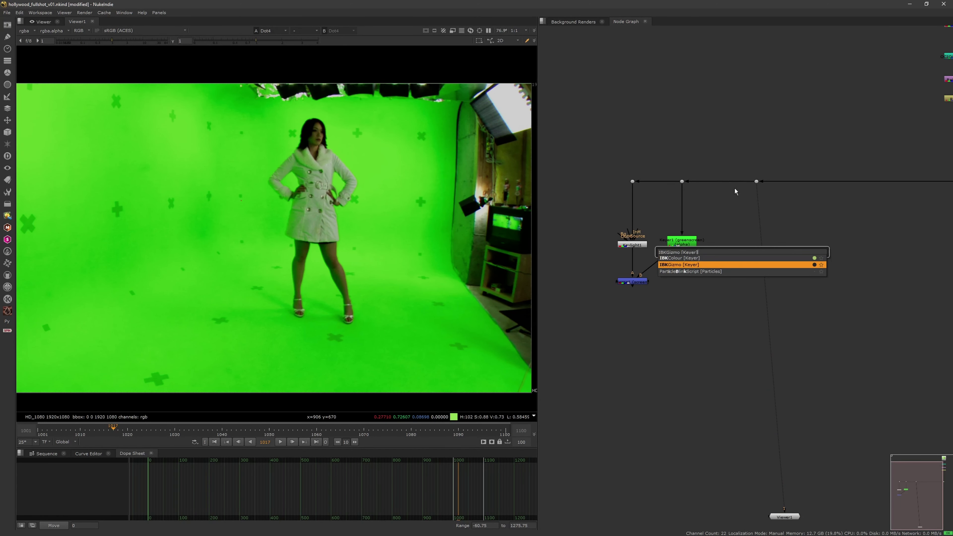
pyautogui.press('Return')
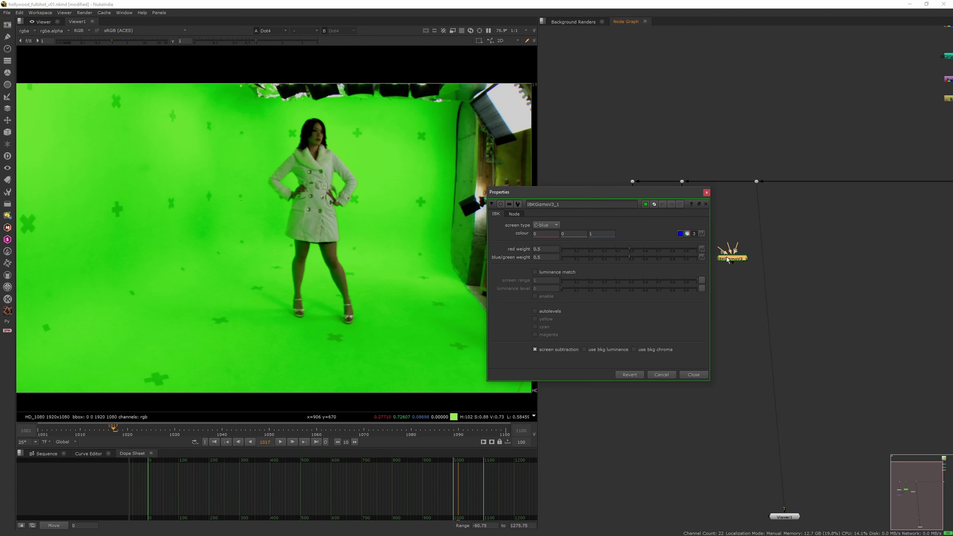
# - Add an IBKColour node, feed it from the new dot on the footage connection and view its output
pyautogui.press('Tab')
pyautogui.write('ibkc')
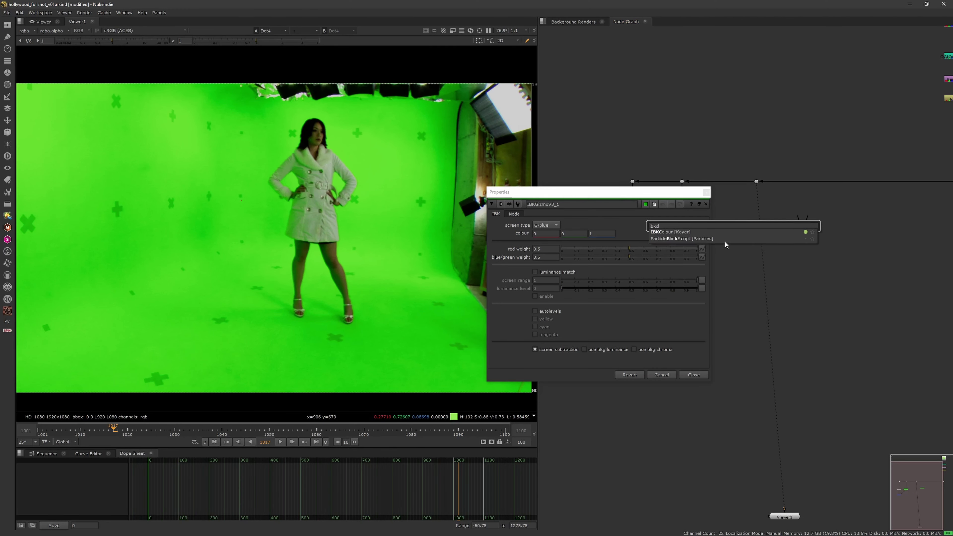
pyautogui.press('Return')
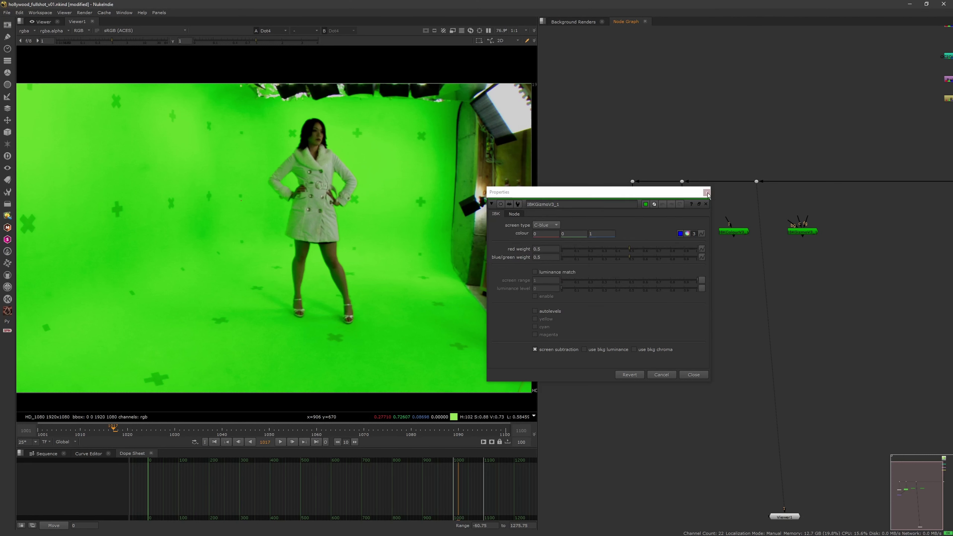
pyautogui.click(706, 193)
pyautogui.moveTo(736, 234); pyautogui.dragTo(758, 233)
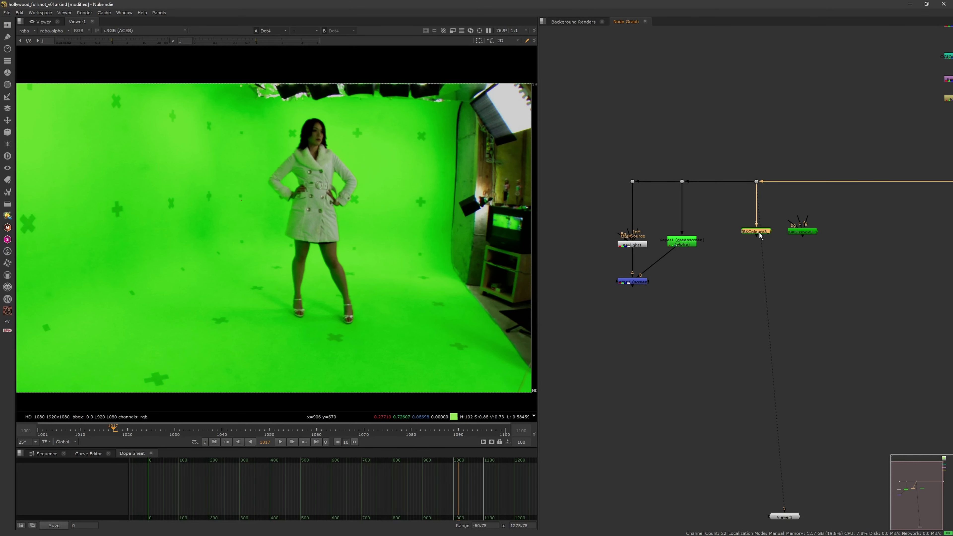
pyautogui.press('1')
# - Set the IBKColour node's screen type to green
pyautogui.doubleClick(758, 233)
pyautogui.click(547, 221)
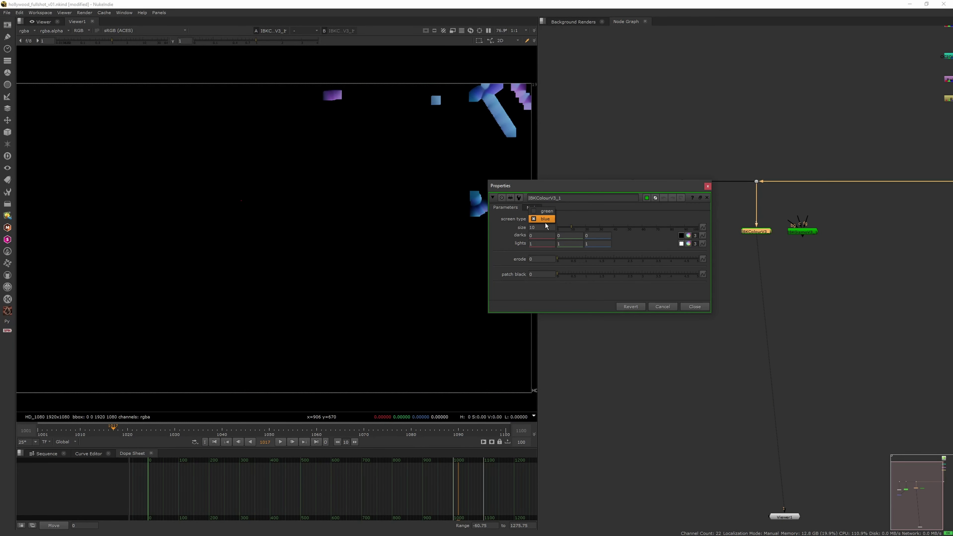
pyautogui.click(540, 211)
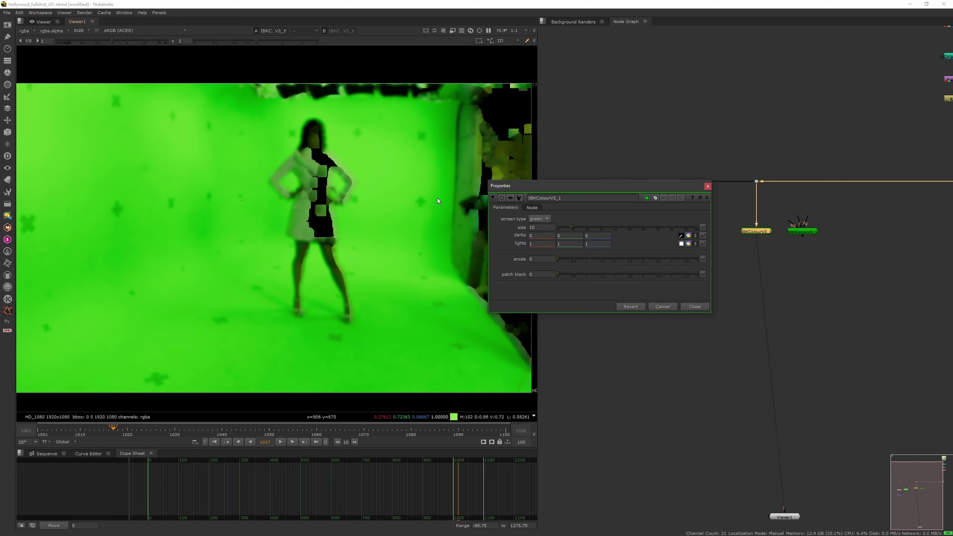
# - Sample the IBKColour darks from the tracking marker beside the woman and the lights from the bright green near her coat
pyautogui.keyDown('ctrl'); pyautogui.click(367, 204); pyautogui.keyUp('ctrl')
pyautogui.keyDown('ctrl'); pyautogui.click(367, 219); pyautogui.keyUp('ctrl')
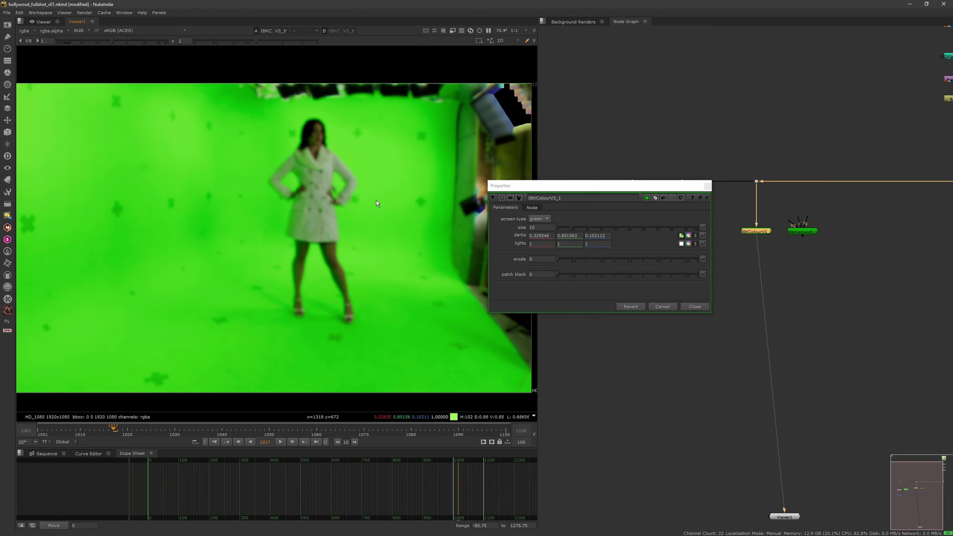
pyautogui.keyDown('ctrl'); pyautogui.click(420, 202); pyautogui.keyUp('ctrl')
pyautogui.keyDown('ctrl'); pyautogui.keyDown('shift'); pyautogui.moveTo(418, 199); pyautogui.dragTo(422, 203); pyautogui.keyUp('shift'); pyautogui.keyUp('ctrl')
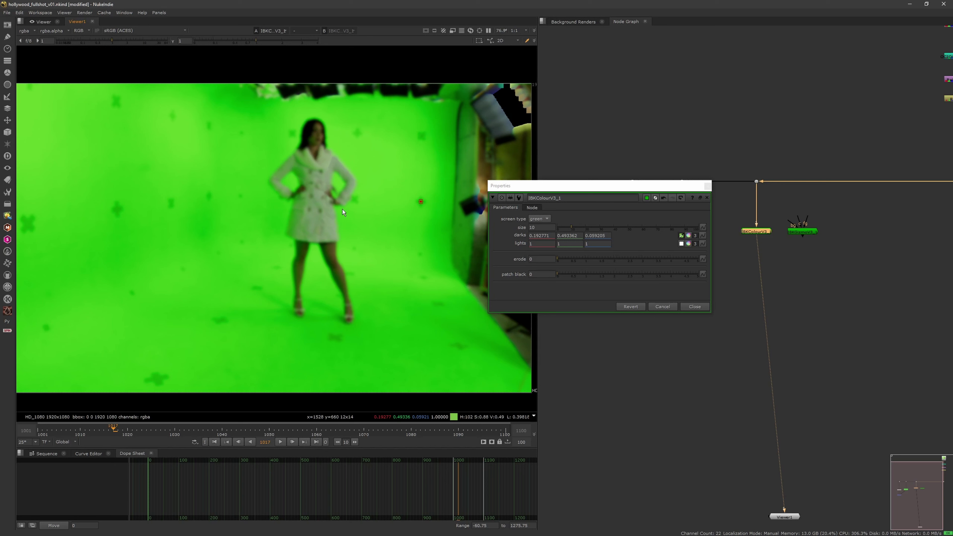
pyautogui.click(680, 244)
pyautogui.keyDown('ctrl'); pyautogui.keyDown('shift'); pyautogui.moveTo(371, 226); pyautogui.dragTo(361, 234); pyautogui.keyUp('shift'); pyautogui.keyUp('ctrl')
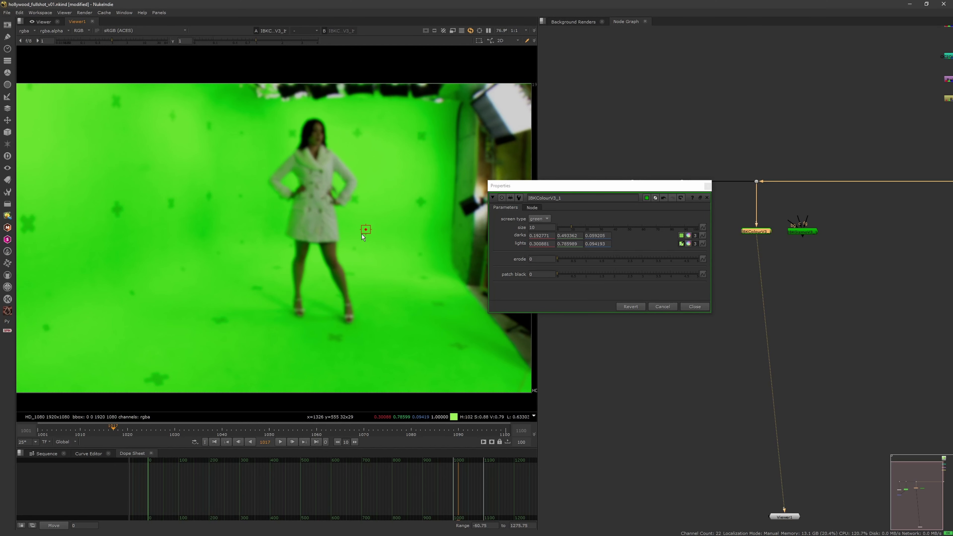
pyautogui.click(681, 243)
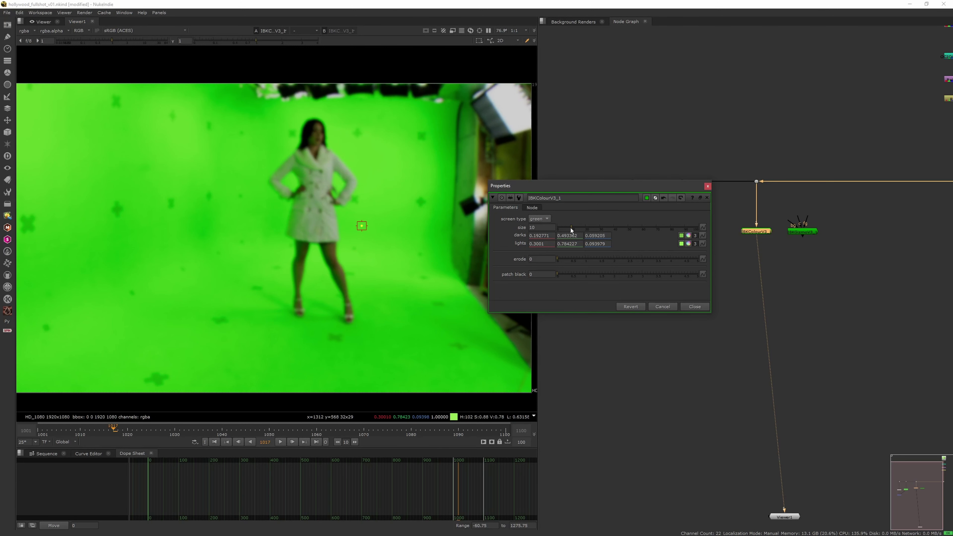
# - Fine-tune the IBKColour darks and lights, setting the darks' green to 0.5 and the lights' red to 0.36
pyautogui.moveTo(544, 236); pyautogui.dragTo(570, 235)
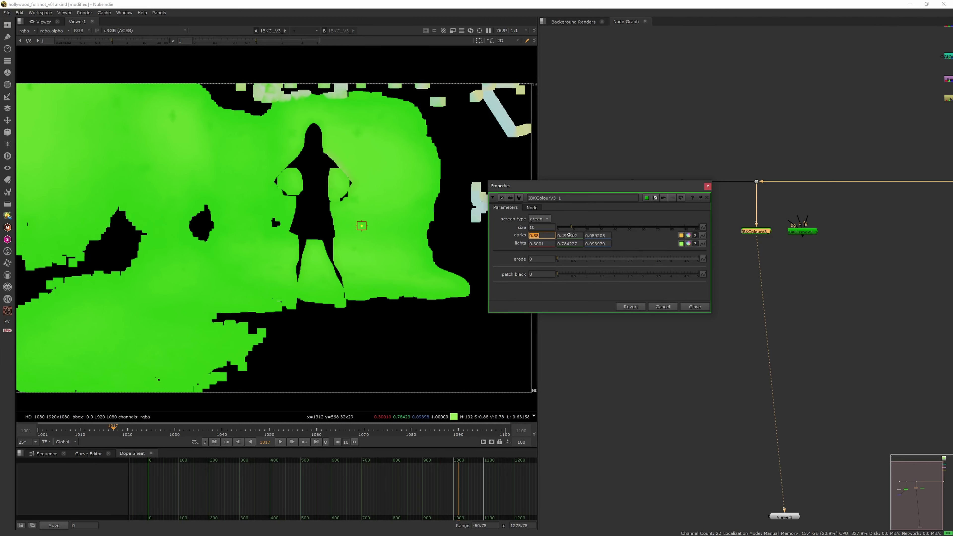
pyautogui.keyDown('alt'); pyautogui.moveTo(571, 235); pyautogui.dragTo(543, 245); pyautogui.keyUp('alt')
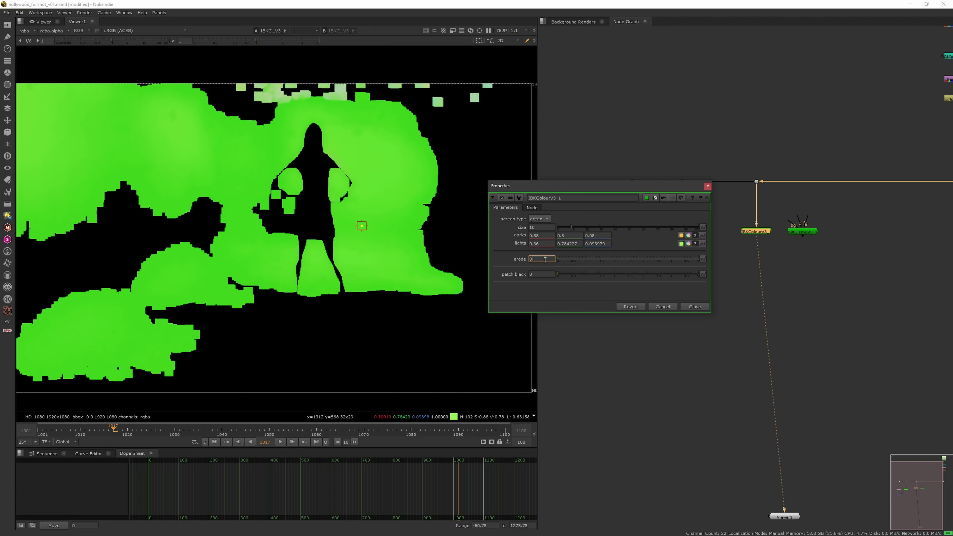
# - Try an erode of 1 and a patch black of 1 on the IBKColour node
pyautogui.press('Return')
pyautogui.moveTo(538, 275); pyautogui.dragTo(517, 274)
pyautogui.write('1')
pyautogui.press('Return')
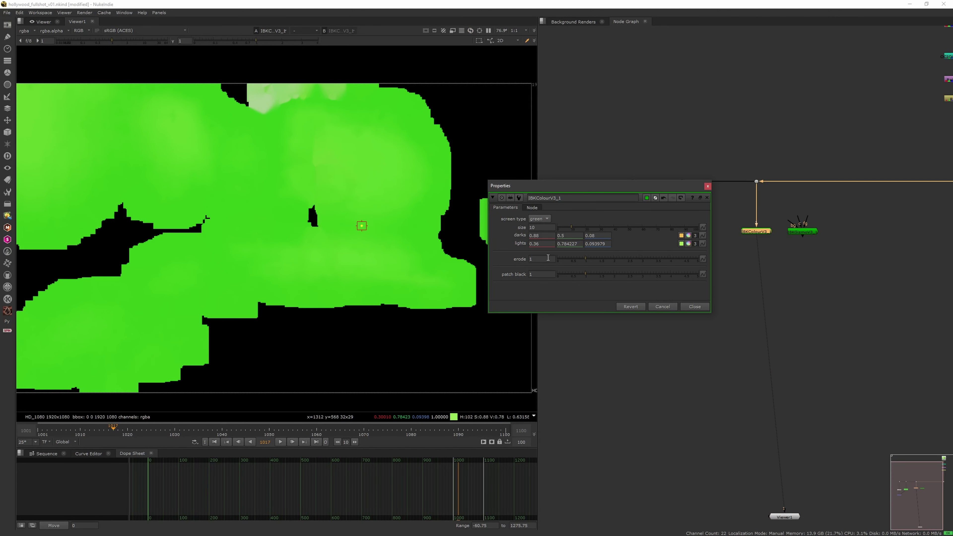
# - Set the IBKColour node's patch black to 0.3 and erode to 0.1, and close its properties
pyautogui.moveTo(586, 255); pyautogui.dragTo(565, 276)
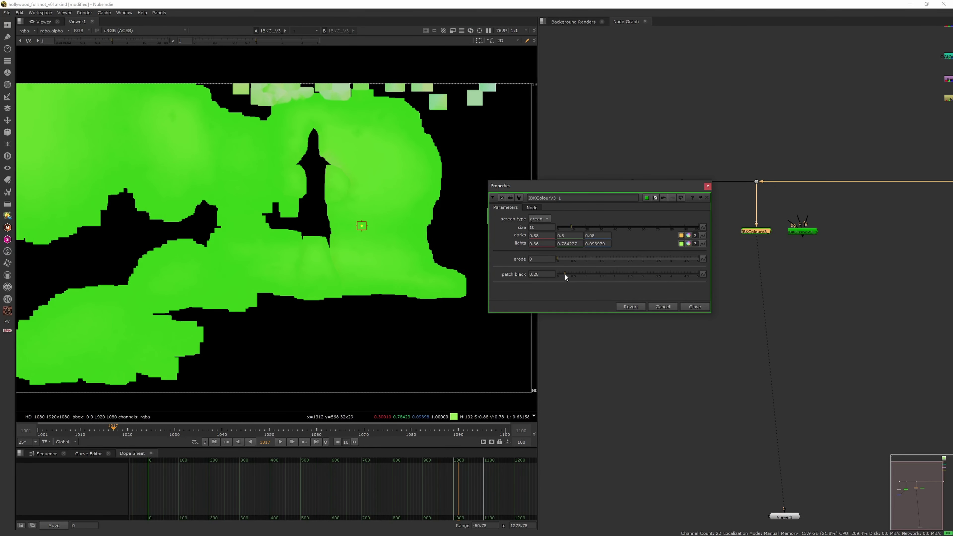
pyautogui.write('0.3')
pyautogui.press('Return')
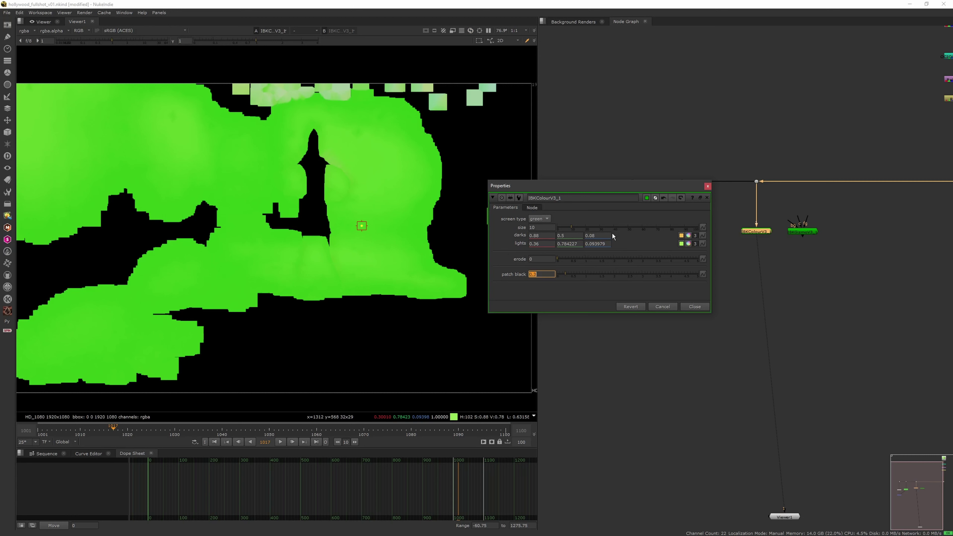
pyautogui.click(530, 258)
pyautogui.write('0.1')
pyautogui.press('Return')
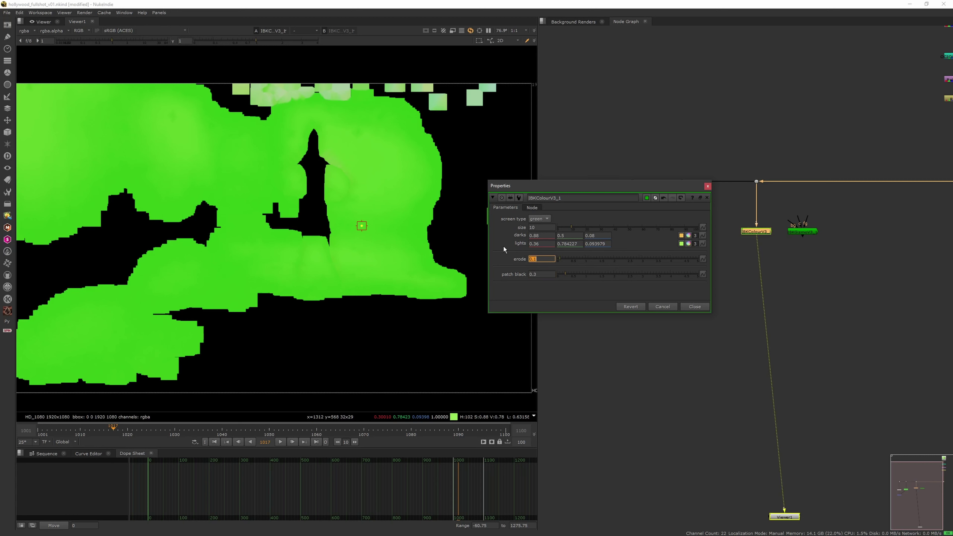
pyautogui.click(706, 198)
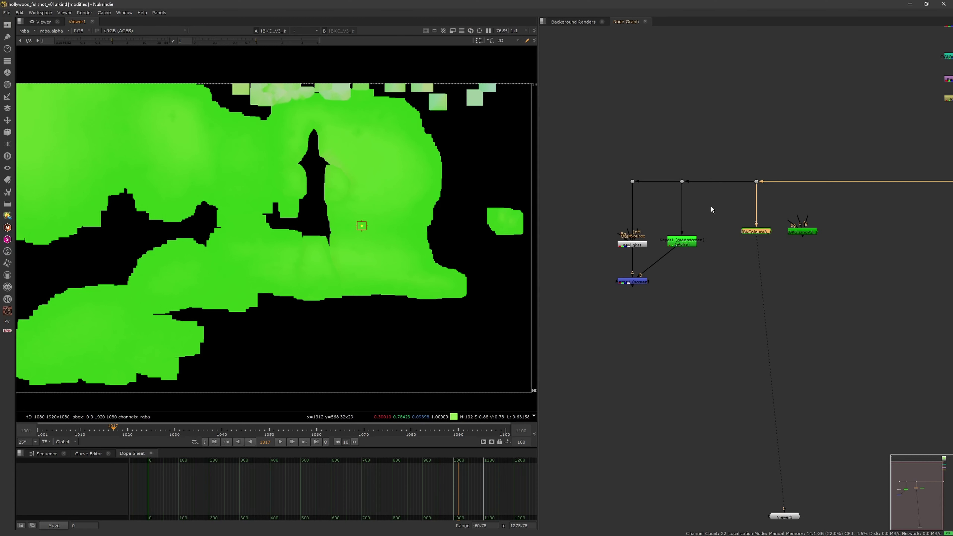
# - Duplicate the IBKColour node six times in a chain directly below the original
pyautogui.hotkey('ctrl', 'c')
pyautogui.hotkey('ctrl', 'v')
pyautogui.hotkey('ctrl', 'v')
pyautogui.hotkey('ctrl', 'v')
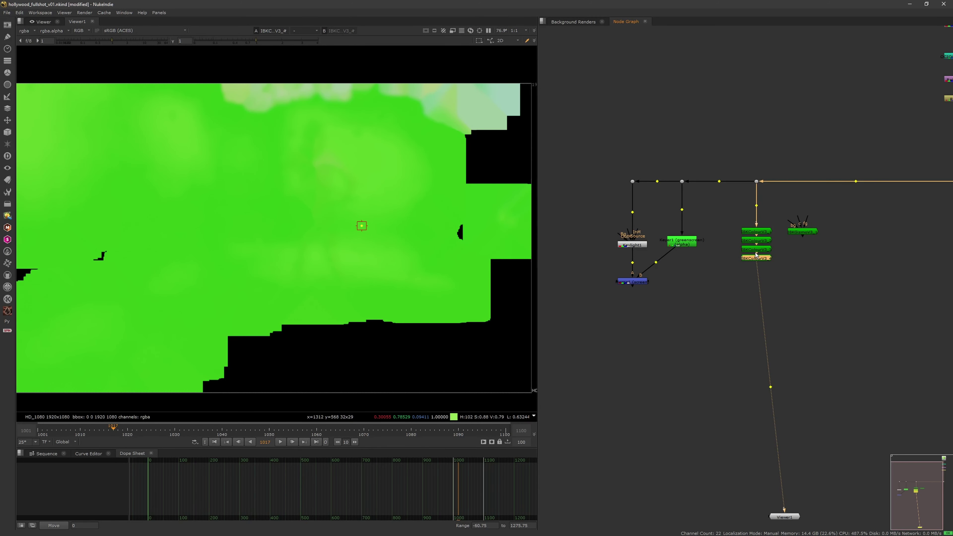
pyautogui.hotkey('ctrl', 'v')
pyautogui.hotkey('ctrl', 'v')
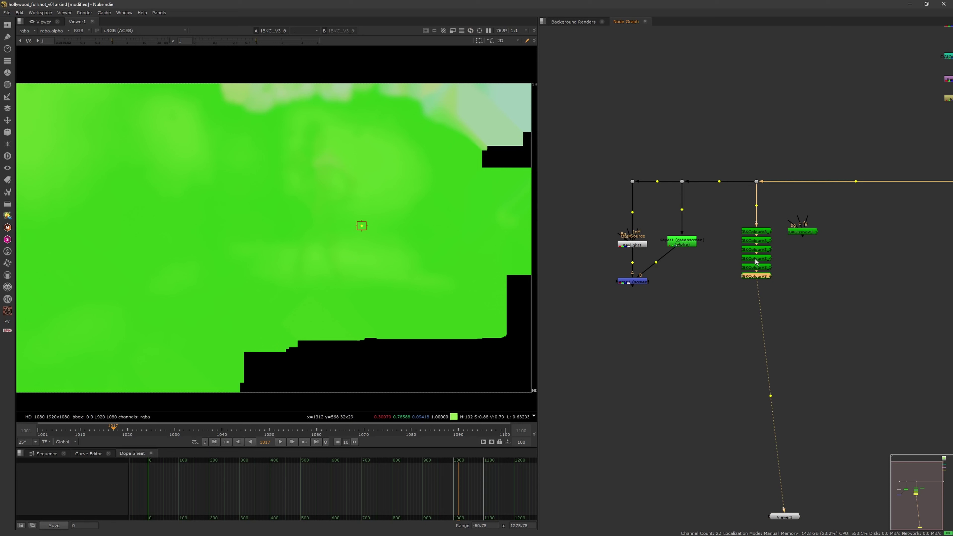
pyautogui.hotkey('ctrl', 'v')
pyautogui.moveTo(752, 293); pyautogui.dragTo(752, 288)
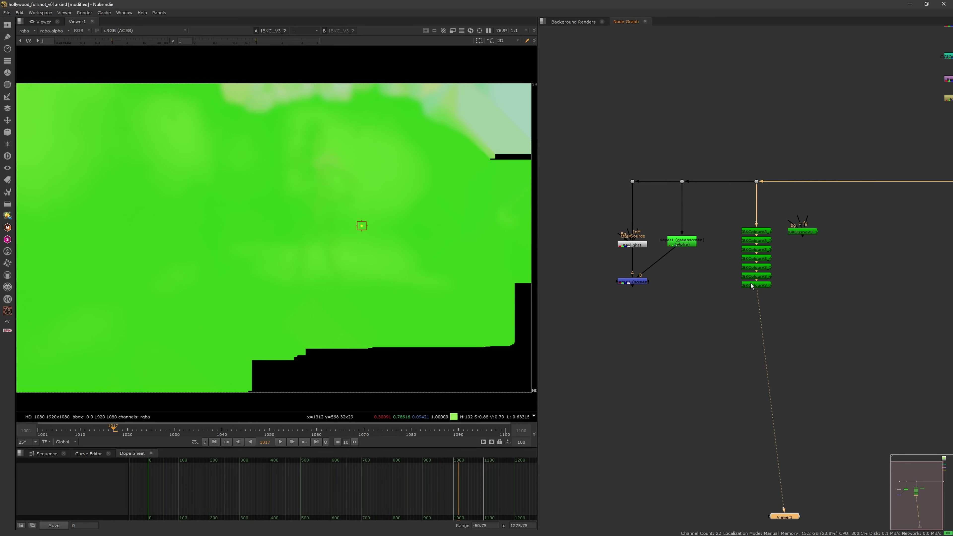
# - Increase the size to about 22 and raise the patch black on the lowest IBKColour node, and close its properties
pyautogui.doubleClick(752, 289)
pyautogui.moveTo(595, 282); pyautogui.dragTo(609, 279)
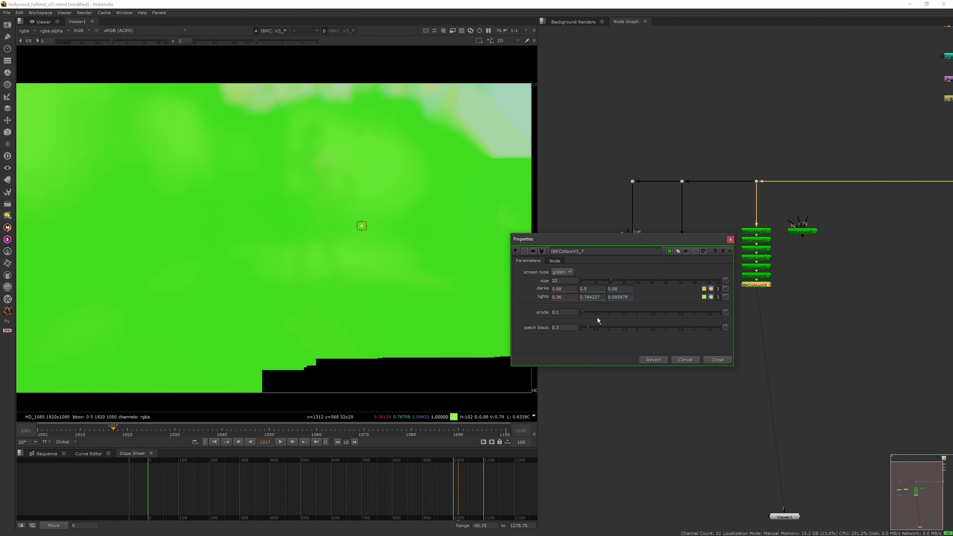
pyautogui.moveTo(590, 326); pyautogui.dragTo(624, 331)
pyautogui.click(730, 239)
# - Feed the IBKGizmo from a new footage dot and the last IBKColour, and place it beside the bottom of the chain
pyautogui.moveTo(802, 216); pyautogui.dragTo(746, 186, button='middle')
pyautogui.keyDown('ctrl'); pyautogui.moveTo(802, 152); pyautogui.dragTo(753, 153); pyautogui.keyUp('ctrl')
pyautogui.click(766, 197)
pyautogui.moveTo(752, 204); pyautogui.dragTo(765, 205)
pyautogui.moveTo(727, 255); pyautogui.dragTo(723, 247)
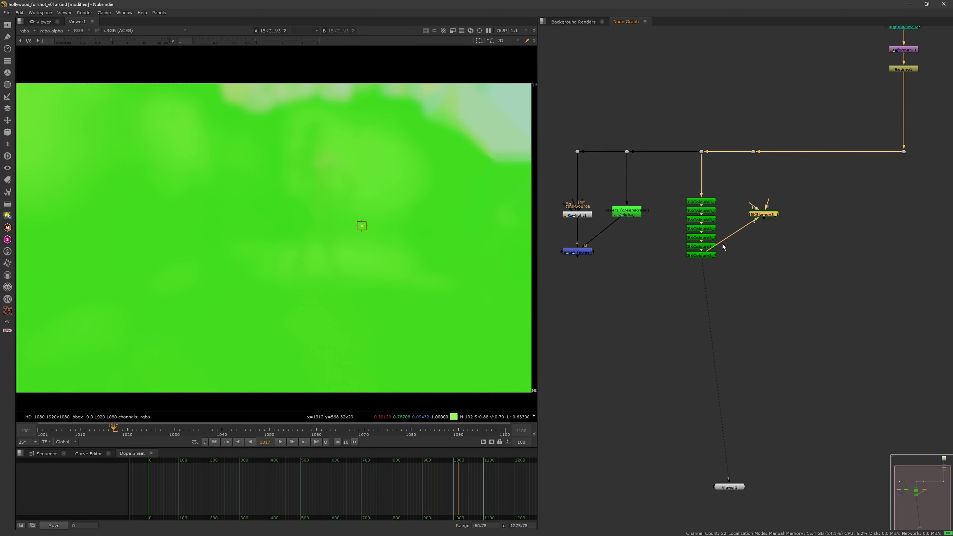
pyautogui.moveTo(764, 214); pyautogui.dragTo(753, 255)
# - View the IBKGizmo's output, set its screen type to C-green and close its properties
pyautogui.press('1')
pyautogui.doubleClick(754, 254)
pyautogui.click(550, 225)
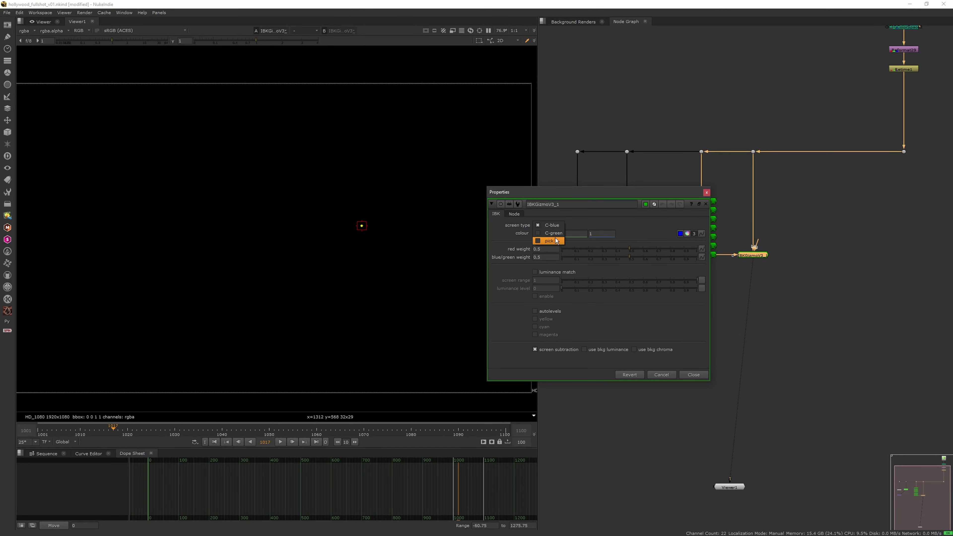
pyautogui.moveTo(420, 265)
pyautogui.mouseDown(button='middle')
pyautogui.moveTo(429, 271)
pyautogui.moveTo(429, 255)
pyautogui.mouseUp(button='middle')
pyautogui.press('a')
pyautogui.press('a')
pyautogui.keyDown('ctrl'); pyautogui.click(455, 397); pyautogui.keyUp('ctrl')
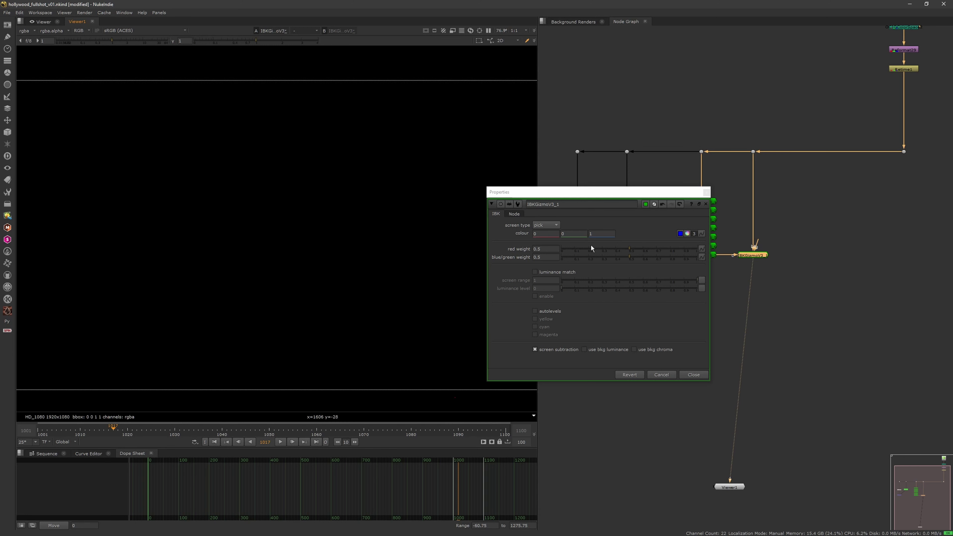
pyautogui.click(551, 225)
pyautogui.click(543, 217)
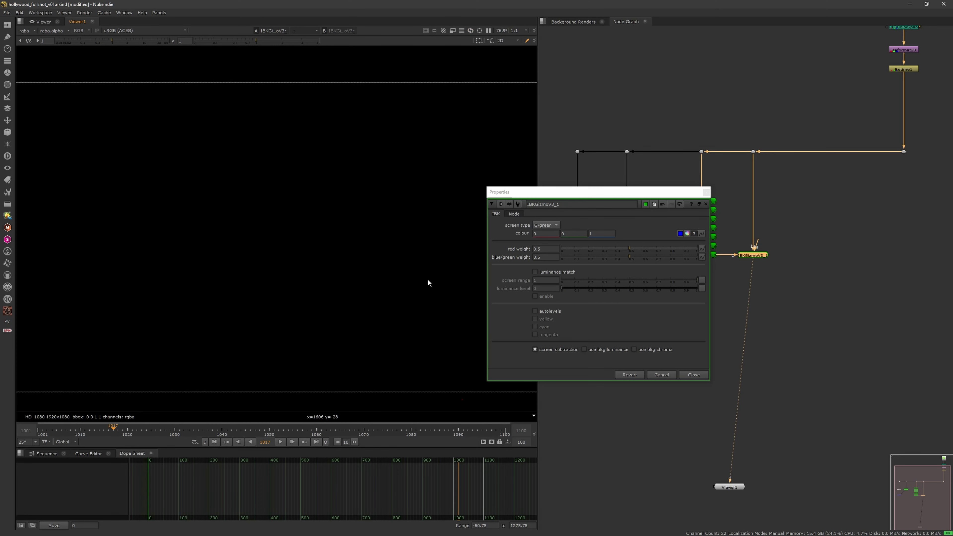
pyautogui.click(706, 192)
# - Check the two IBKGizmo sources by viewing the last IBKColour node and the footage dot above the gizmo
pyautogui.keyDown('ctrl'); pyautogui.keyDown('shift'); pyautogui.click(748, 256); pyautogui.keyUp('shift'); pyautogui.keyUp('ctrl')
pyautogui.keyDown('ctrl'); pyautogui.keyDown('shift'); pyautogui.click(708, 257); pyautogui.keyUp('shift'); pyautogui.keyUp('ctrl')
pyautogui.press('-')
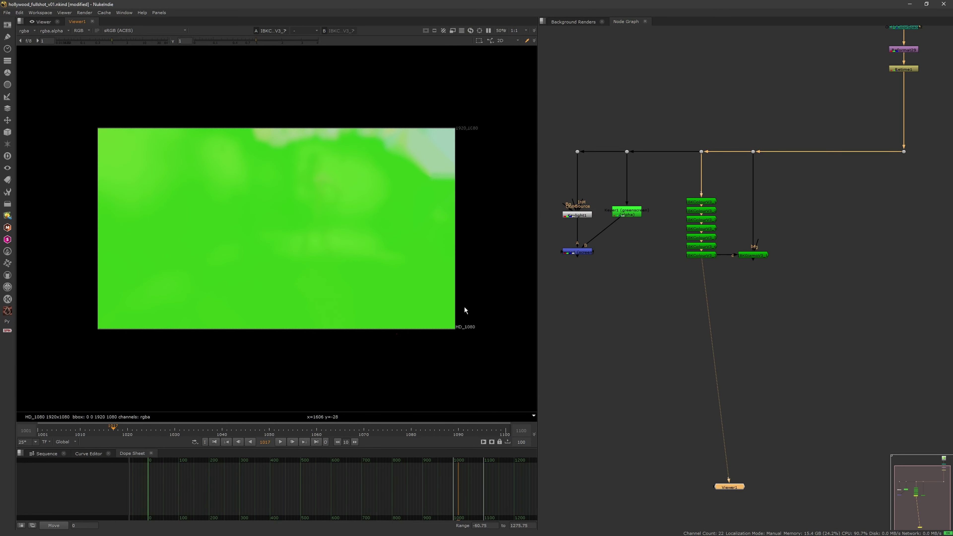
pyautogui.press('1')
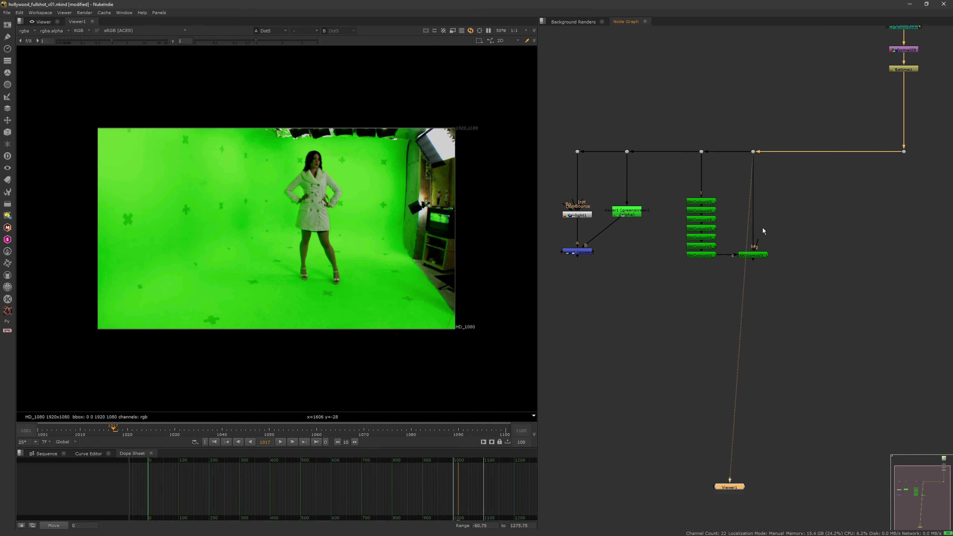
# - View the IBKGizmo's output and display its alpha channel
pyautogui.scroll(4, 761, 257)
pyautogui.keyDown('ctrl'); pyautogui.keyDown('shift'); pyautogui.click(753, 262); pyautogui.keyUp('shift'); pyautogui.keyUp('ctrl')
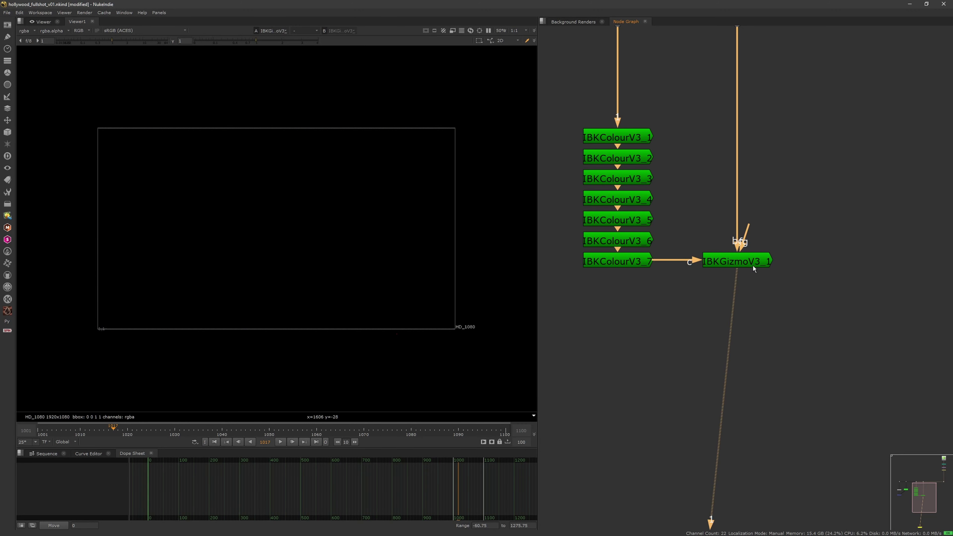
pyautogui.moveTo(736, 236); pyautogui.dragTo(762, 151)
pyautogui.scroll(-4, 774, 227)
pyautogui.press('a')
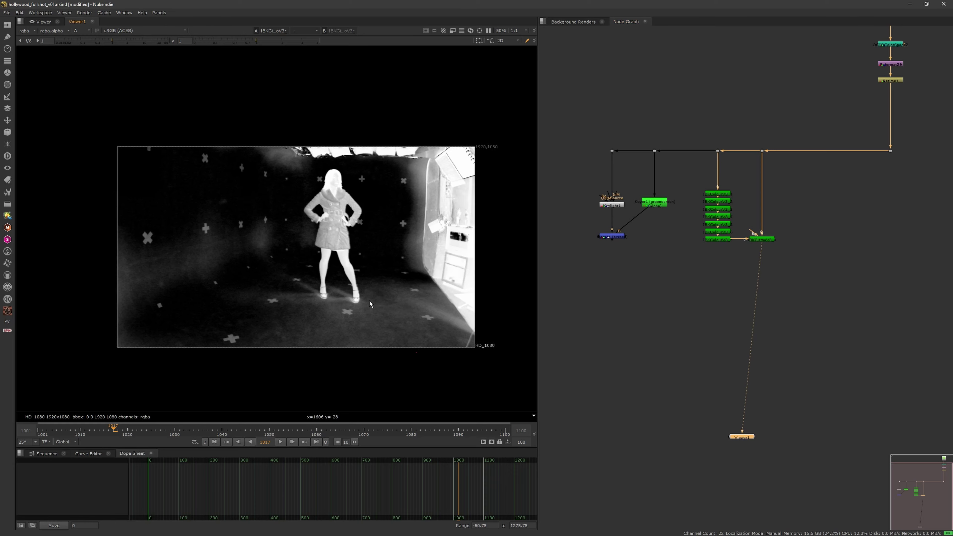
# - Inspect the last IBKColour node's clean plate in full colour
pyautogui.scroll(4, 414, 313)
pyautogui.click(716, 239)
pyautogui.press('1')
pyautogui.press('a')
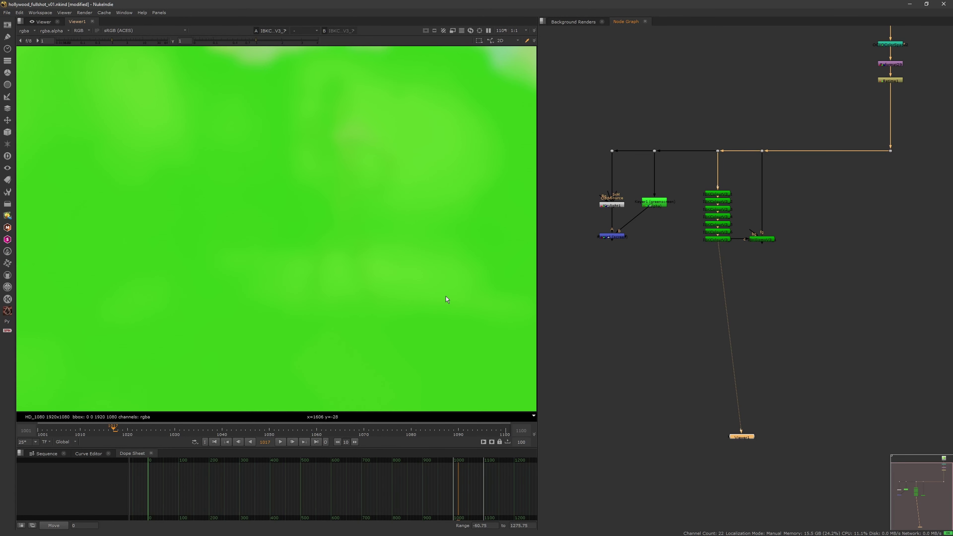
pyautogui.press('f')
pyautogui.scroll(1, 712, 240)
# - Insert a Blur between the last IBKColour node and the IBKGizmo, increase its size and close its properties
pyautogui.click(722, 235)
pyautogui.press('b')
pyautogui.press('1')
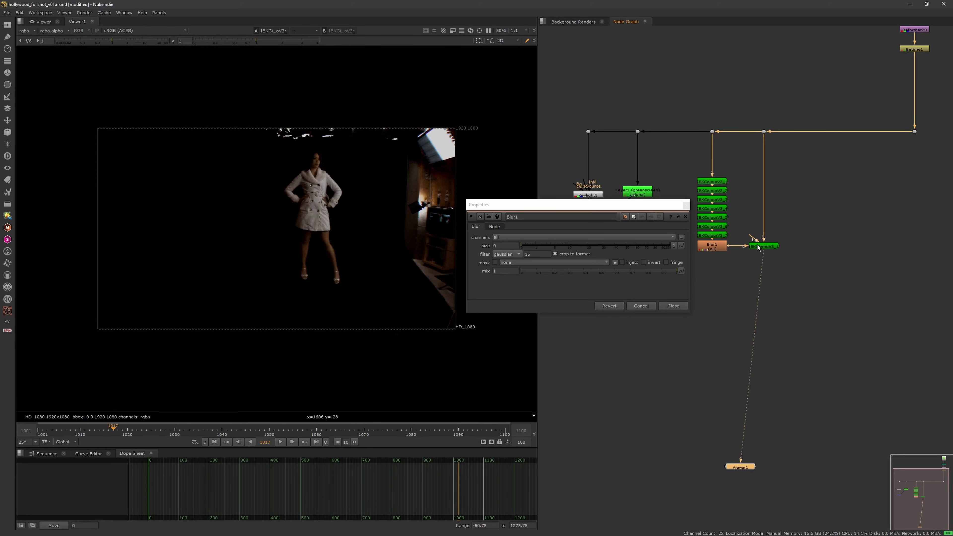
pyautogui.click(710, 246)
pyautogui.moveTo(537, 245); pyautogui.dragTo(630, 254)
pyautogui.click(685, 206)
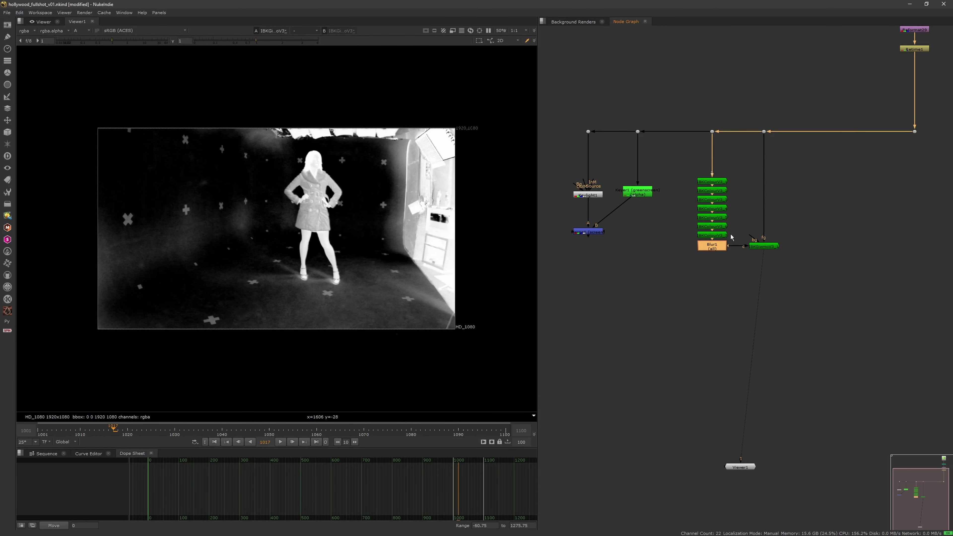
# - View the original footage in full colour from the dot above the IBKColour chain
pyautogui.moveTo(718, 207); pyautogui.dragTo(693, 172, button='middle')
pyautogui.moveTo(513, 226); pyautogui.dragTo(551, 244, button='middle')
pyautogui.moveTo(753, 220); pyautogui.dragTo(707, 231, button='middle')
pyautogui.moveTo(656, 86); pyautogui.dragTo(633, 117)
pyautogui.press('1')
pyautogui.press('a')
pyautogui.moveTo(376, 234); pyautogui.dragTo(354, 220, button='middle')
pyautogui.scroll(1, 353, 220)
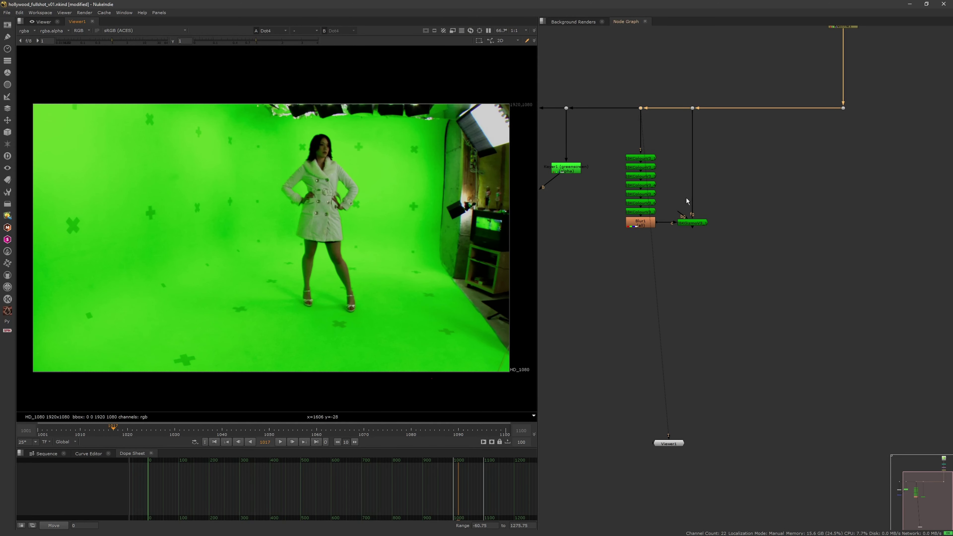
# - Add a Constant node and sample its colour from the green backdrop beside the woman's shoulder
pyautogui.press('Tab')
pyautogui.write('con')
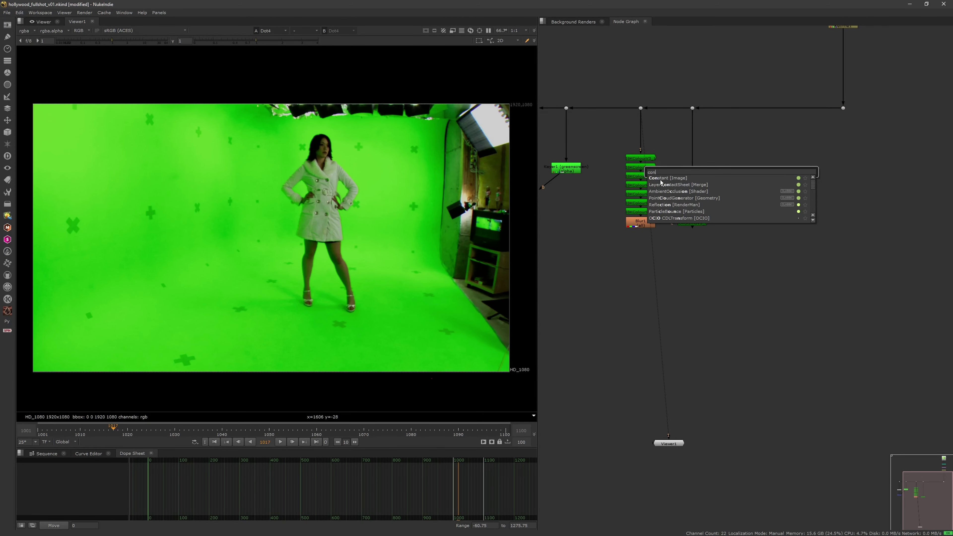
pyautogui.press('Return')
pyautogui.click(689, 163)
pyautogui.click(689, 164)
pyautogui.keyDown('ctrl'); pyautogui.click(280, 163); pyautogui.keyUp('ctrl')
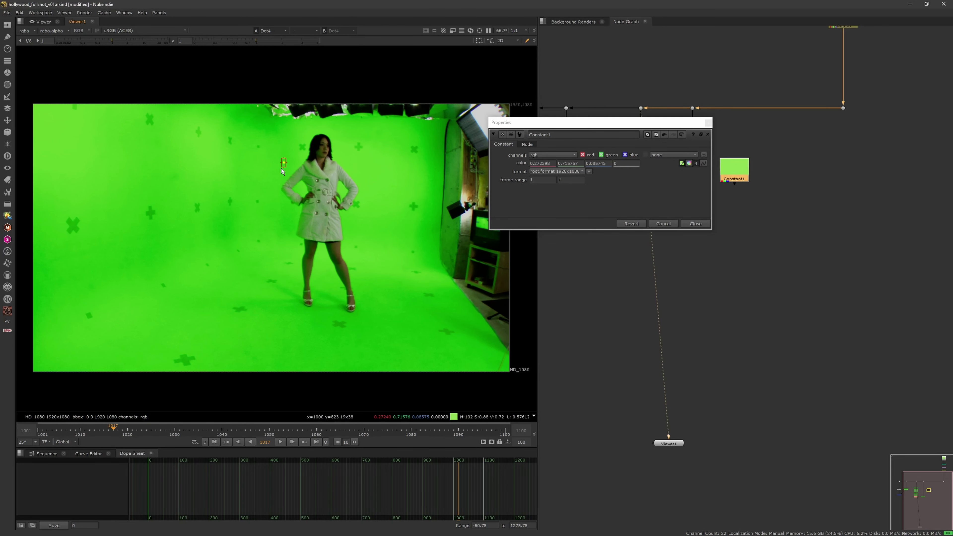
pyautogui.click(683, 163)
pyautogui.click(708, 123)
pyautogui.click(700, 154)
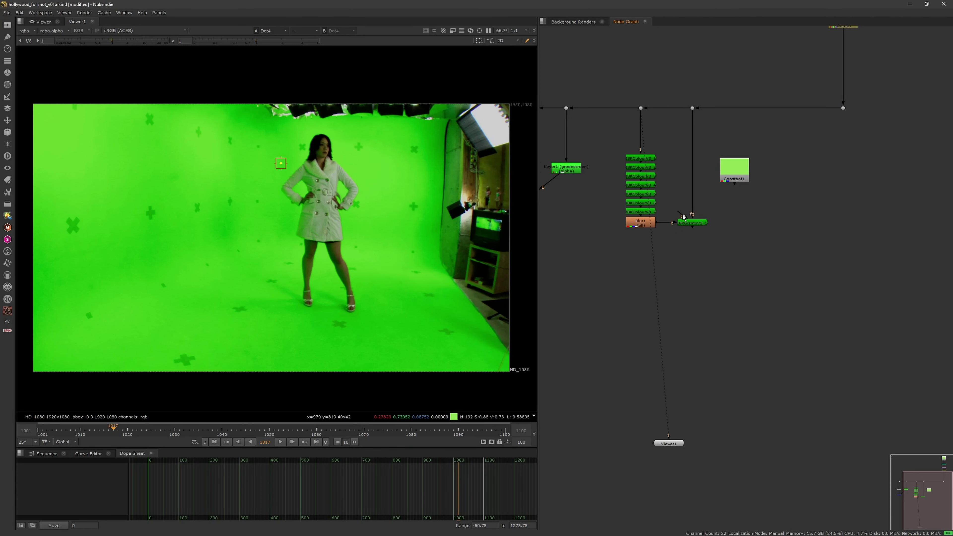
# - Feed the IBKGizmo's colour input from the Constant instead of the Blur, and view the gizmo's alpha
pyautogui.press('1')
pyautogui.press('a')
pyautogui.moveTo(681, 216); pyautogui.dragTo(738, 225)
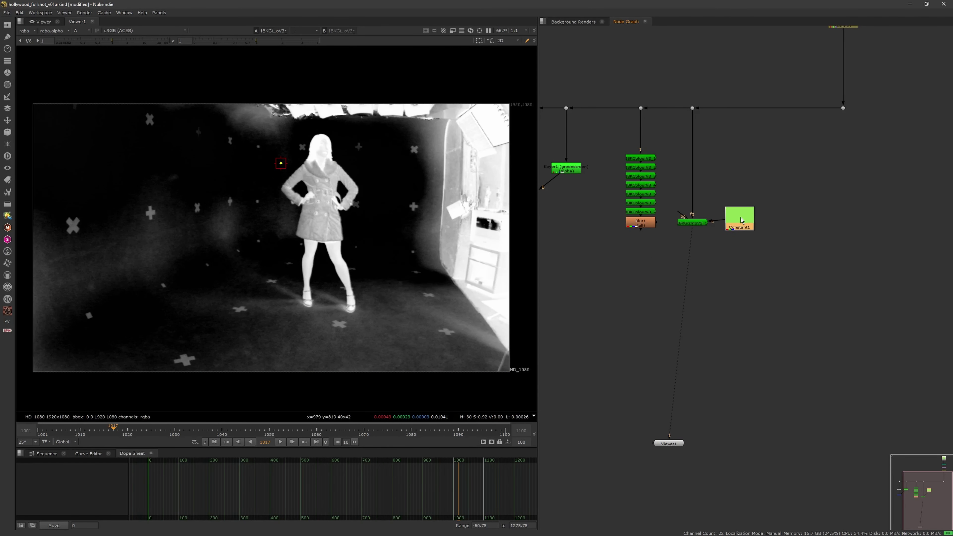
# - Resample the Constant's colour from the green screen beside the woman's coat, about 0.243, 0.642, 0.077, and close its properties
pyautogui.doubleClick(739, 225)
pyautogui.click(682, 164)
pyautogui.moveTo(281, 165); pyautogui.dragTo(283, 221)
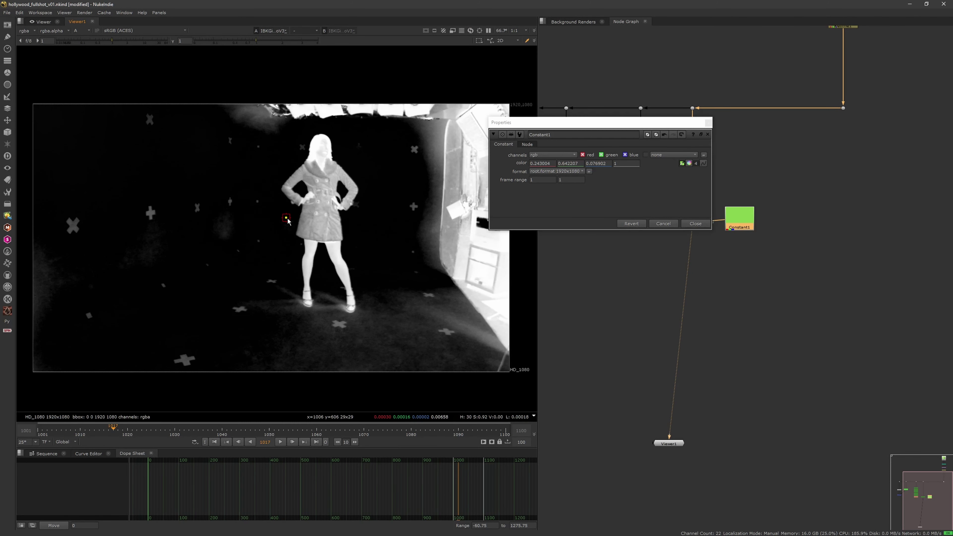
pyautogui.click(708, 134)
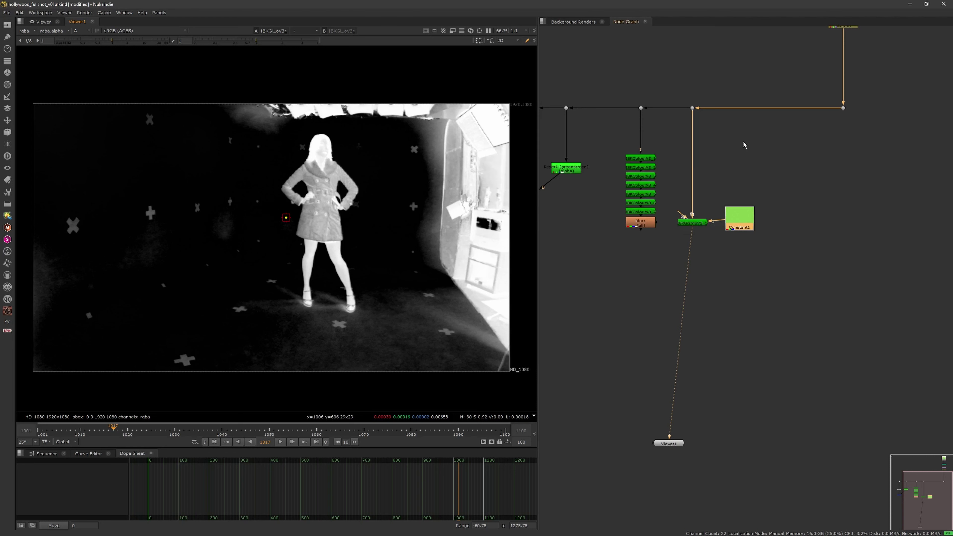
# - Reconnect the Blur to the IBKGizmo's colour input and view the gizmo's alpha
pyautogui.moveTo(643, 228); pyautogui.dragTo(643, 226)
pyautogui.click(687, 223)
pyautogui.press('1')
pyautogui.click(687, 224)
pyautogui.press('1')
pyautogui.press('a')
pyautogui.press('a')
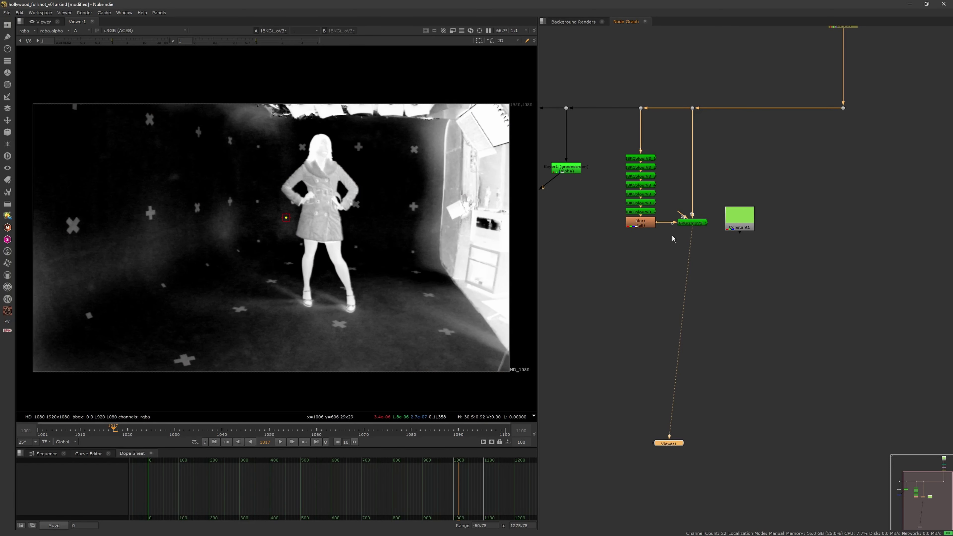
# - Set the IBKGizmo's red weight to 0.85 and blue/green weight to 0.795, and enable luminance match with screen range 0.625 and luminance level 0
pyautogui.doubleClick(683, 223)
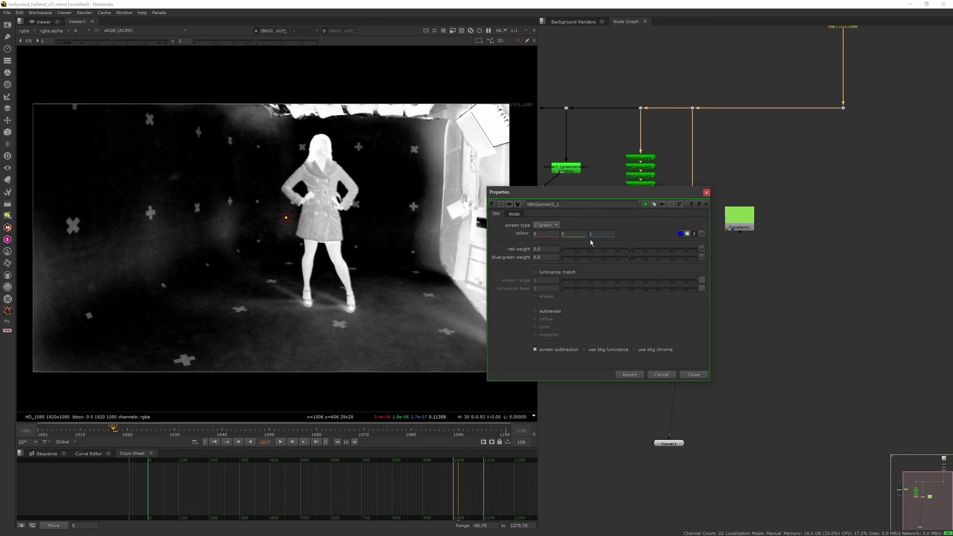
pyautogui.moveTo(625, 249)
pyautogui.mouseDown()
pyautogui.moveTo(564, 247)
pyautogui.moveTo(709, 243)
pyautogui.moveTo(618, 254)
pyautogui.moveTo(675, 255)
pyautogui.moveTo(627, 255)
pyautogui.mouseUp()
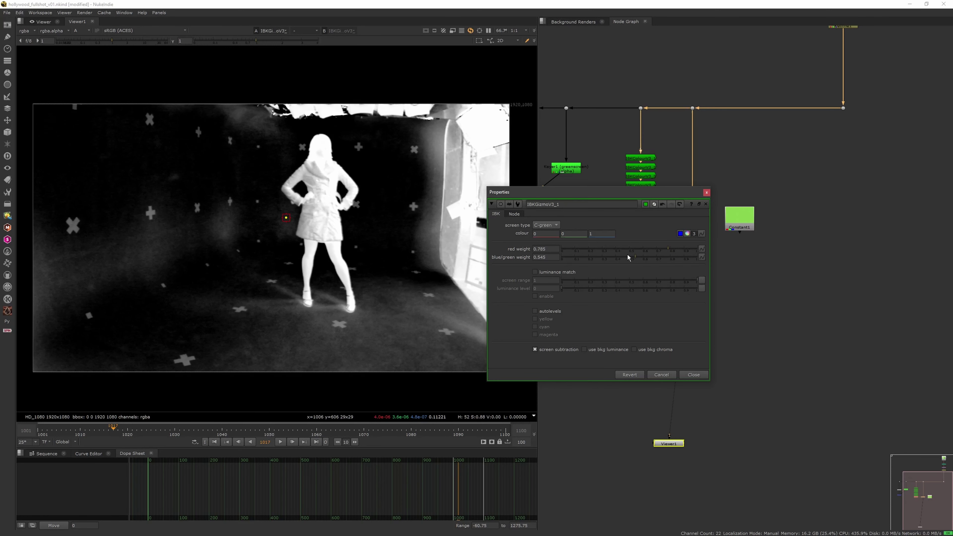
pyautogui.click(568, 272)
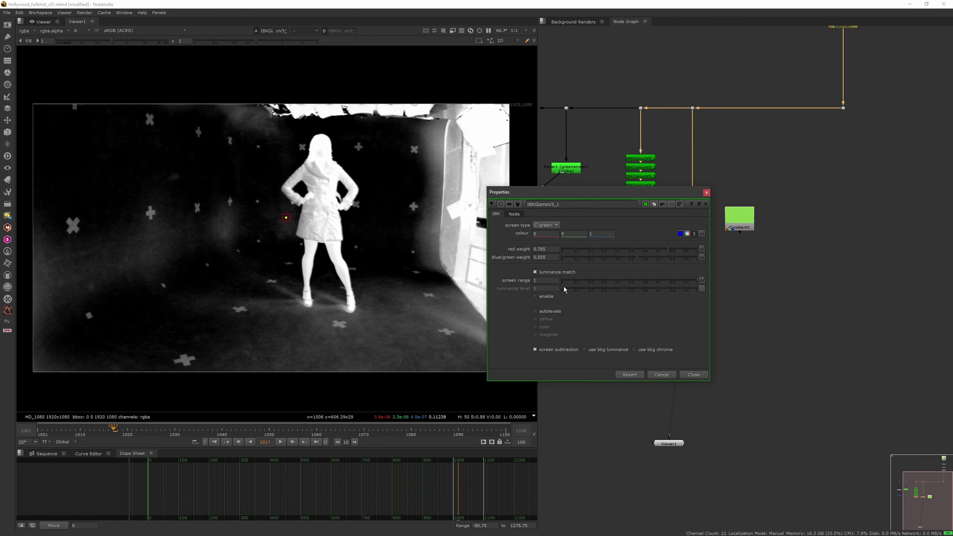
pyautogui.moveTo(638, 280)
pyautogui.mouseDown()
pyautogui.moveTo(717, 273)
pyautogui.moveTo(645, 276)
pyautogui.mouseUp()
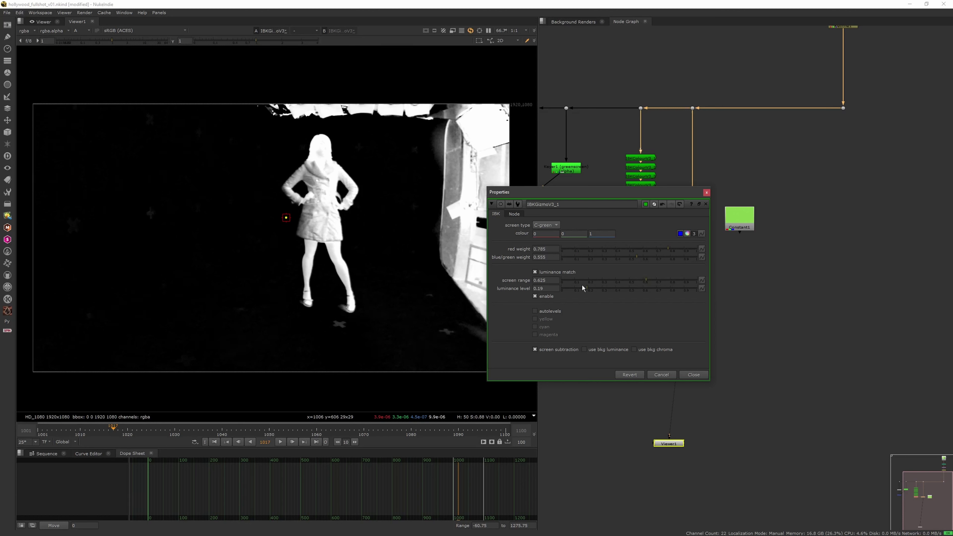
pyautogui.moveTo(643, 254); pyautogui.dragTo(677, 251)
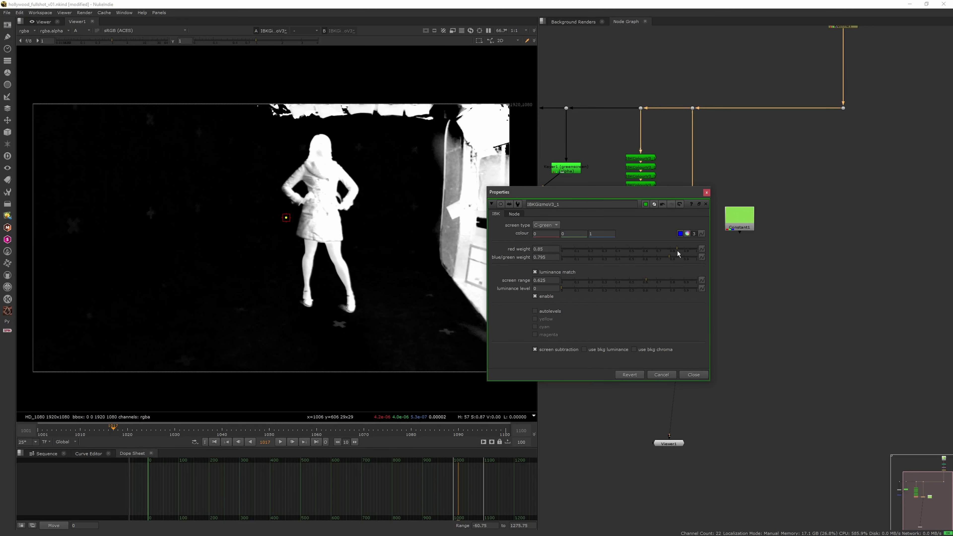
pyautogui.click(706, 192)
pyautogui.click(684, 244)
# - Add a second Merge below the Keylight and Keyer merge, connect the IBKGizmo as its other input and view the combined matte
pyautogui.moveTo(608, 269); pyautogui.dragTo(678, 251, button='middle')
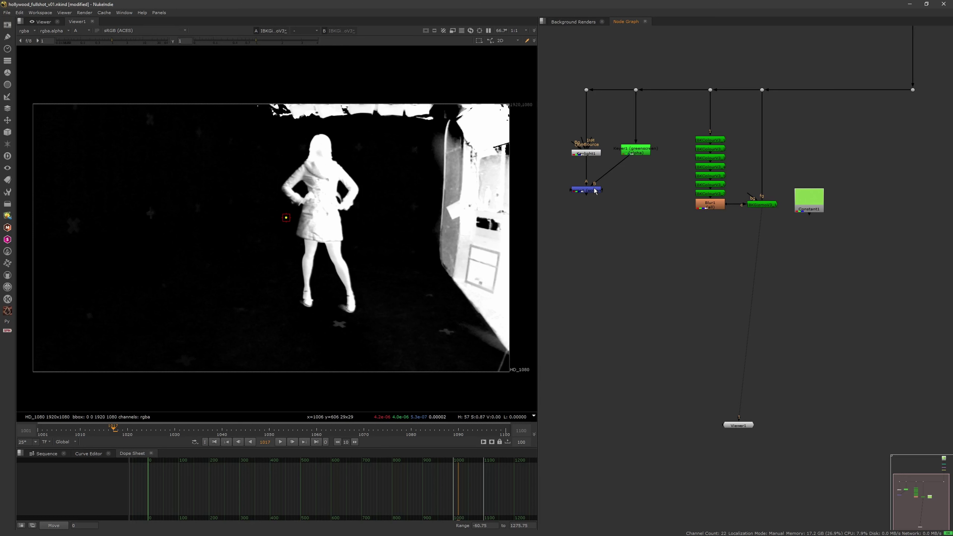
pyautogui.moveTo(595, 191); pyautogui.dragTo(595, 262)
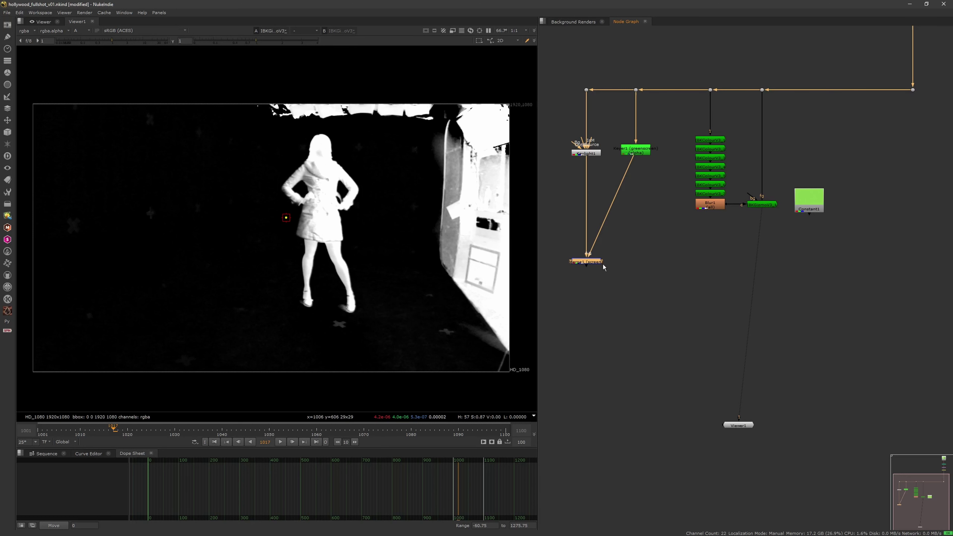
pyautogui.moveTo(598, 257); pyautogui.dragTo(587, 228)
pyautogui.click(598, 259)
pyautogui.press('m')
pyautogui.click(572, 213)
pyautogui.moveTo(597, 262); pyautogui.dragTo(759, 205)
pyautogui.press('1')
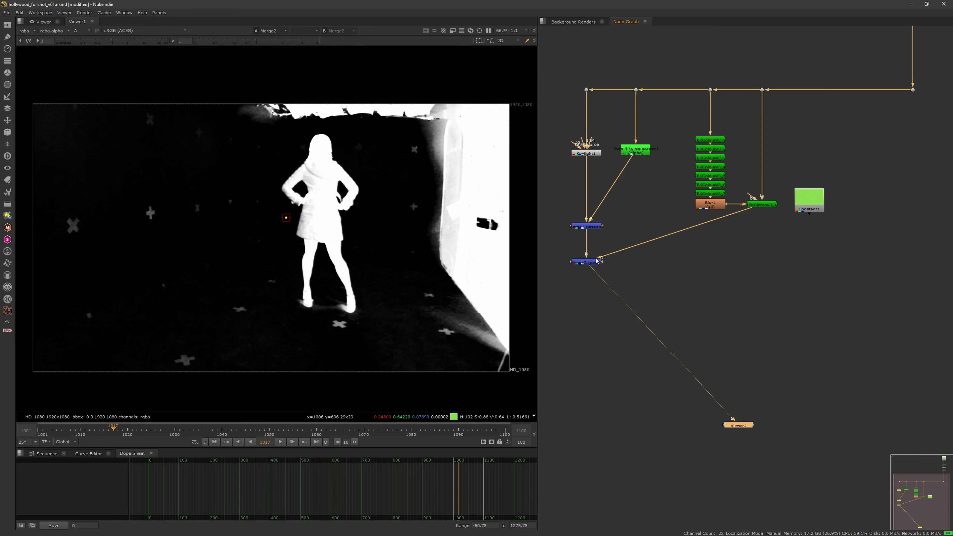
# - Insert a dot below the IBKGizmo on its connection to the second Merge and align it under the gizmo
pyautogui.press('f')
pyautogui.keyDown('ctrl'); pyautogui.moveTo(676, 290); pyautogui.dragTo(760, 315); pyautogui.keyUp('ctrl')
pyautogui.click(601, 319)
pyautogui.click(759, 314)
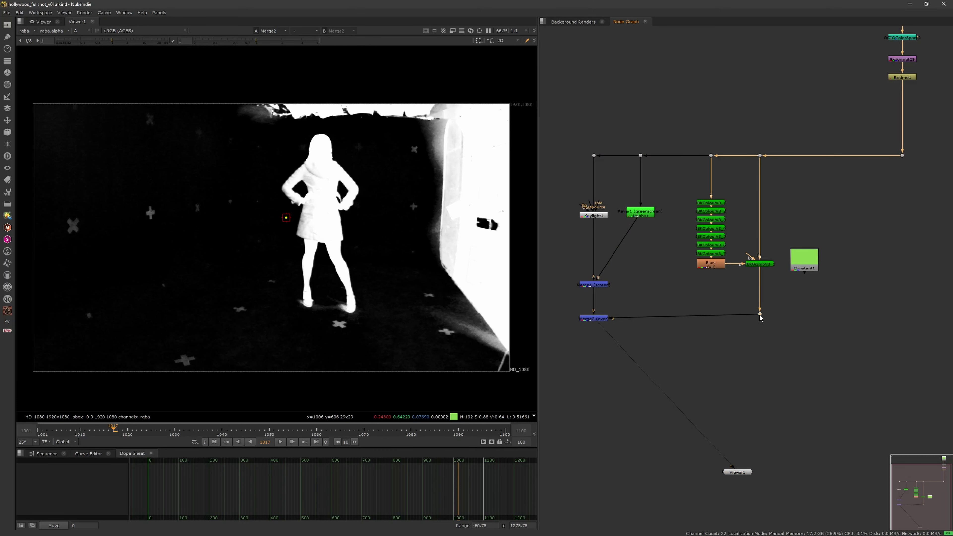
# - Check the mattes of the first Merge and the Keyer in the viewer
pyautogui.click(600, 318)
pyautogui.click(598, 285)
pyautogui.press('1')
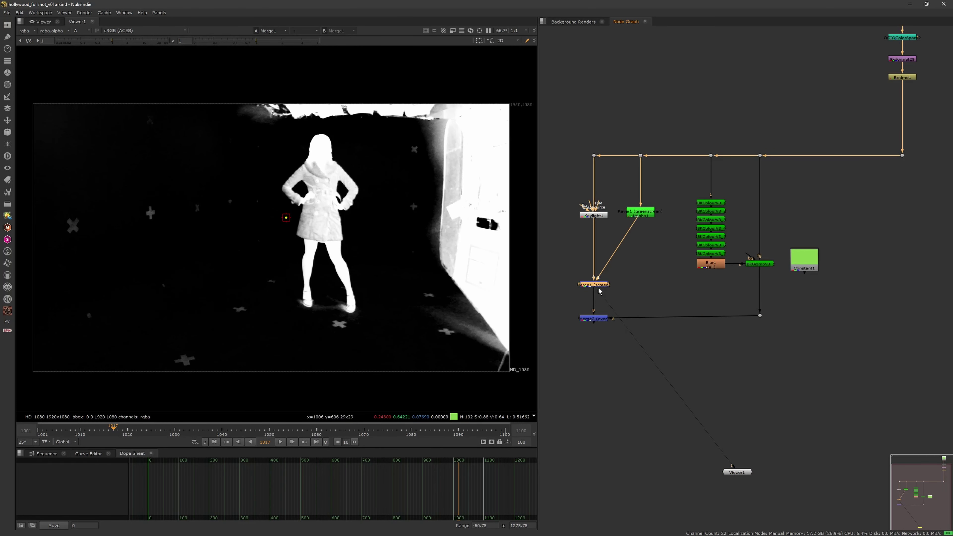
pyautogui.click(639, 213)
pyautogui.press('1')
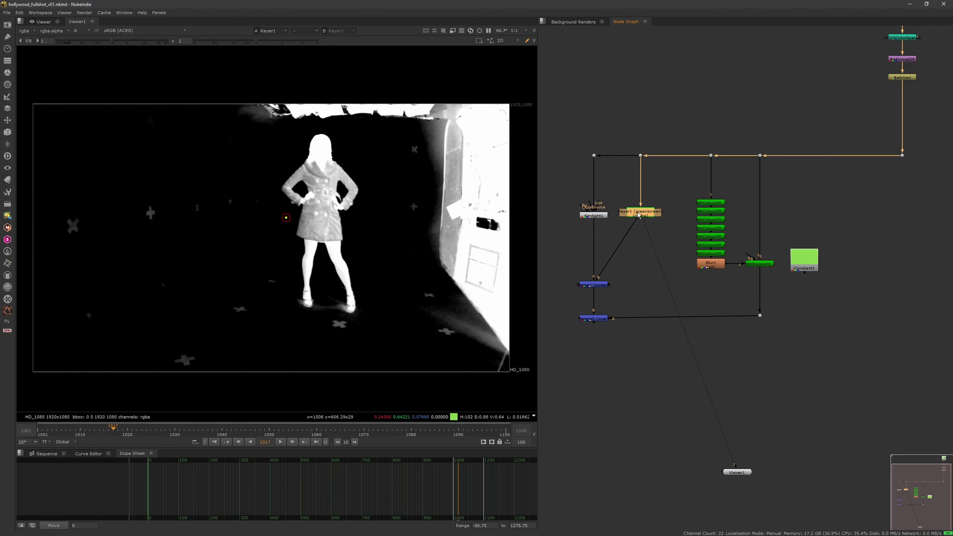
# - Tighten the Keyer's range to raise its matte contrast, and line up its footage dot above it
pyautogui.doubleClick(639, 213)
pyautogui.moveTo(630, 270)
pyautogui.mouseDown()
pyautogui.moveTo(609, 275)
pyautogui.moveTo(619, 260)
pyautogui.mouseUp()
pyautogui.click(663, 174)
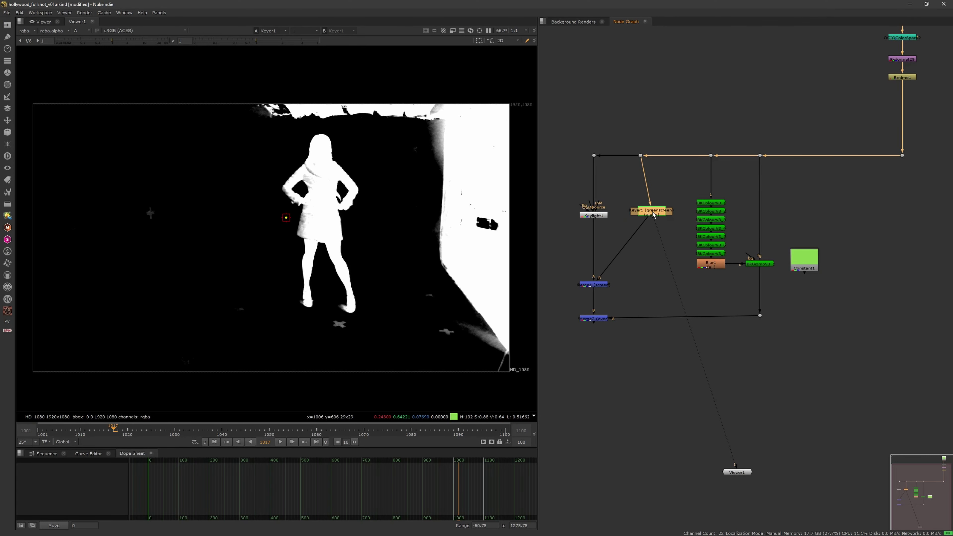
pyautogui.moveTo(640, 156); pyautogui.dragTo(649, 158)
pyautogui.click(657, 212)
# - View the second Merge's combined matte and examine it at frame 1055
pyautogui.click(594, 284)
pyautogui.click(594, 318)
pyautogui.press('1')
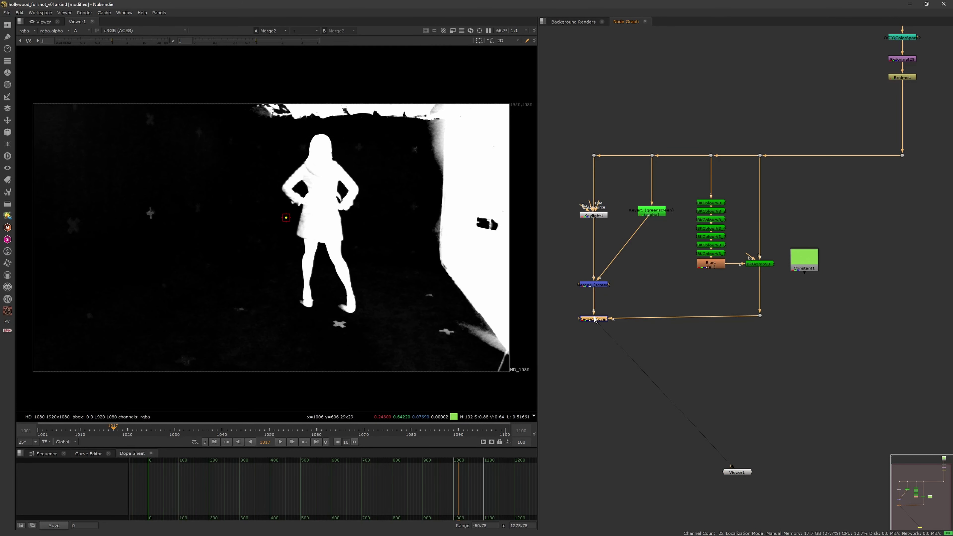
pyautogui.moveTo(191, 425); pyautogui.dragTo(292, 425)
pyautogui.click(765, 282)
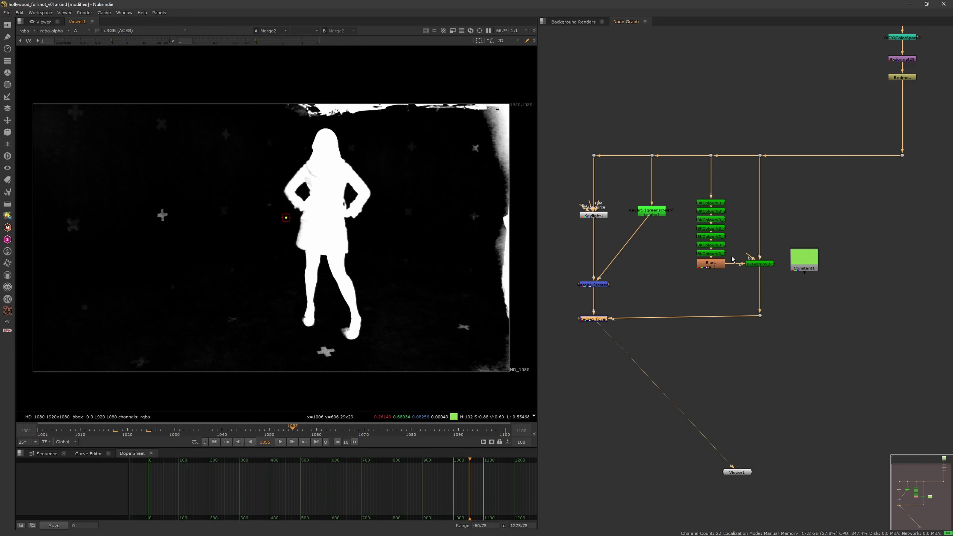
# - View the Keylight matte, set its Clip White to 1 and close its properties
pyautogui.click(606, 284)
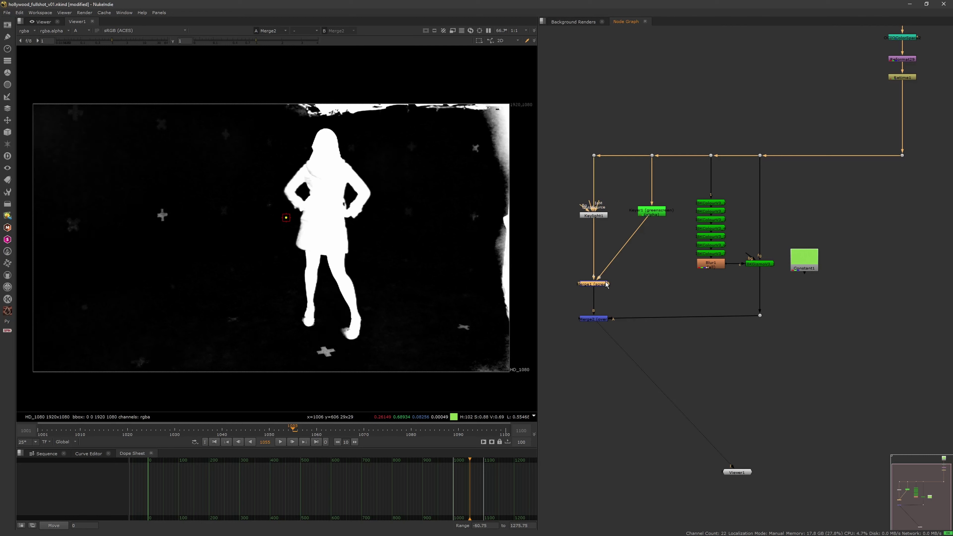
pyautogui.click(599, 215)
pyautogui.press('1')
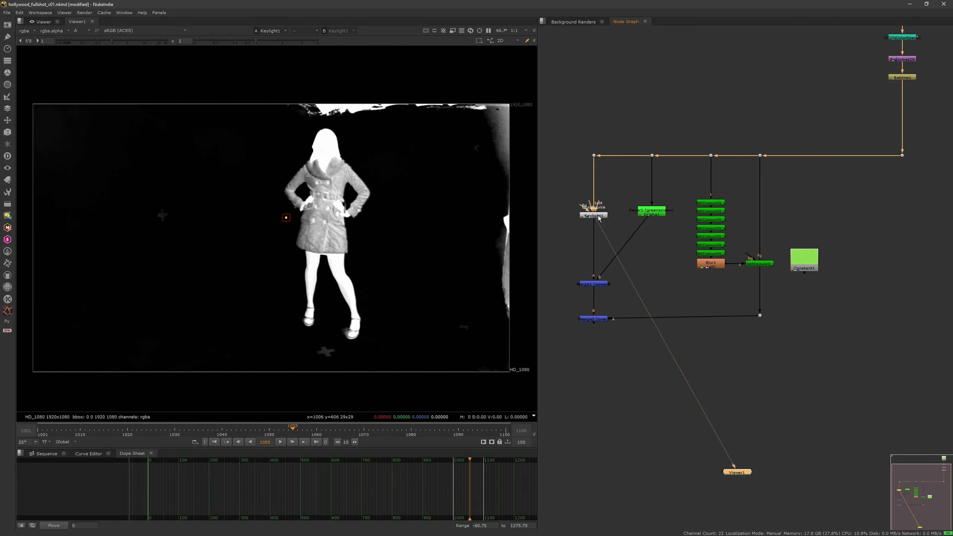
pyautogui.doubleClick(599, 216)
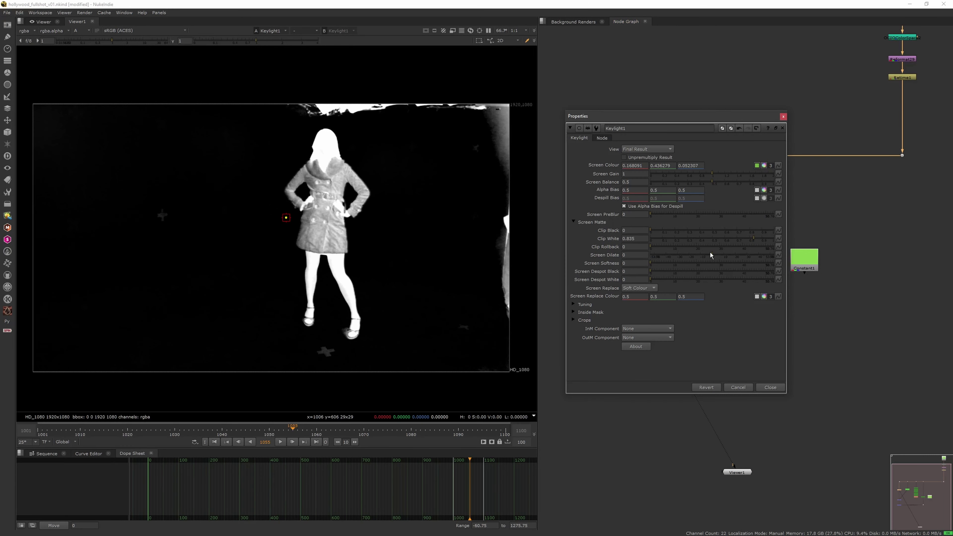
pyautogui.moveTo(754, 239); pyautogui.dragTo(782, 235)
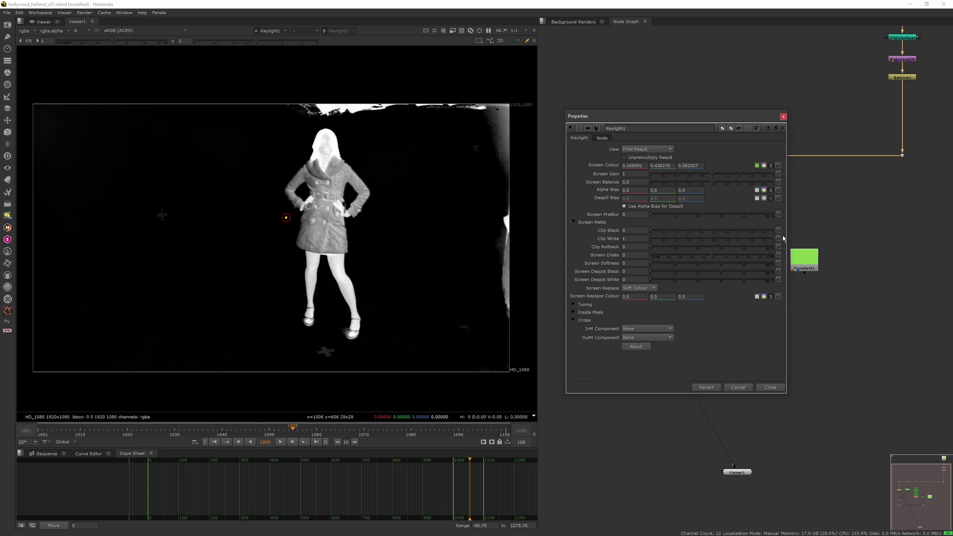
pyautogui.click(784, 117)
# - View the Keyer and widen its range for a softer matte, and close its properties
pyautogui.click(653, 212)
pyautogui.press('1')
pyautogui.doubleClick(652, 213)
pyautogui.moveTo(617, 254); pyautogui.dragTo(630, 250)
pyautogui.click(663, 186)
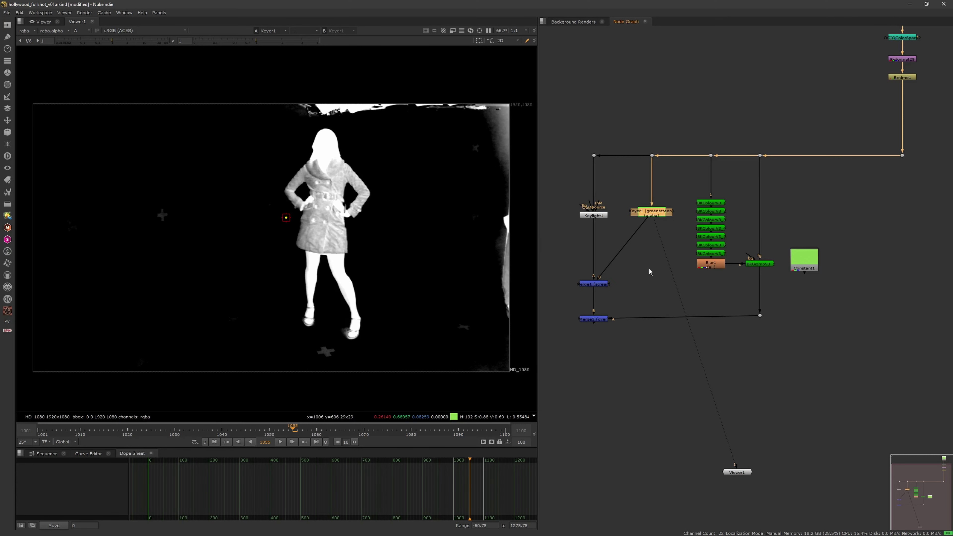
# - Place the first Merge just under Keylight with the Keyer level beside it, align the second Merge with its dot and view it
pyautogui.click(604, 286)
pyautogui.press('1')
pyautogui.moveTo(604, 286); pyautogui.dragTo(604, 248)
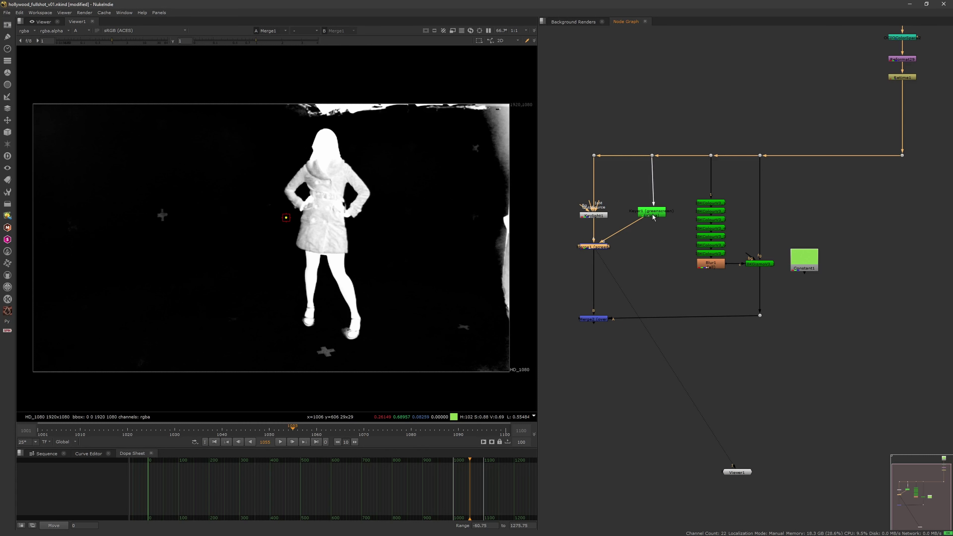
pyautogui.moveTo(653, 217); pyautogui.dragTo(657, 253)
pyautogui.moveTo(599, 321); pyautogui.dragTo(597, 318)
pyautogui.press('1')
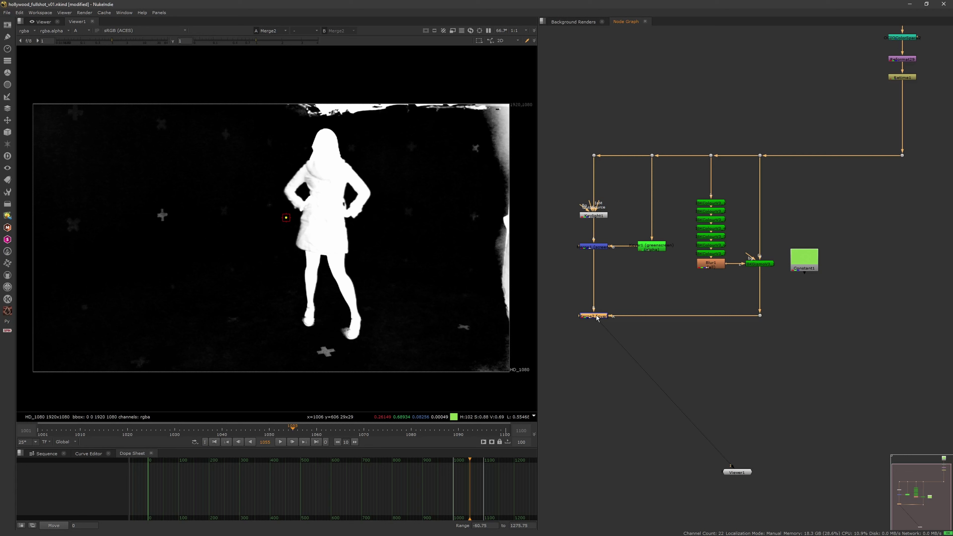
# - View the IBKGizmo matte, disable luminance match, and set screen range to 0.63, red weight to 0.64 and blue/green weight to 0.51
pyautogui.click(758, 263)
pyautogui.press('1')
pyautogui.doubleClick(759, 264)
pyautogui.moveTo(661, 278)
pyautogui.mouseDown()
pyautogui.moveTo(687, 280)
pyautogui.moveTo(643, 280)
pyautogui.mouseUp()
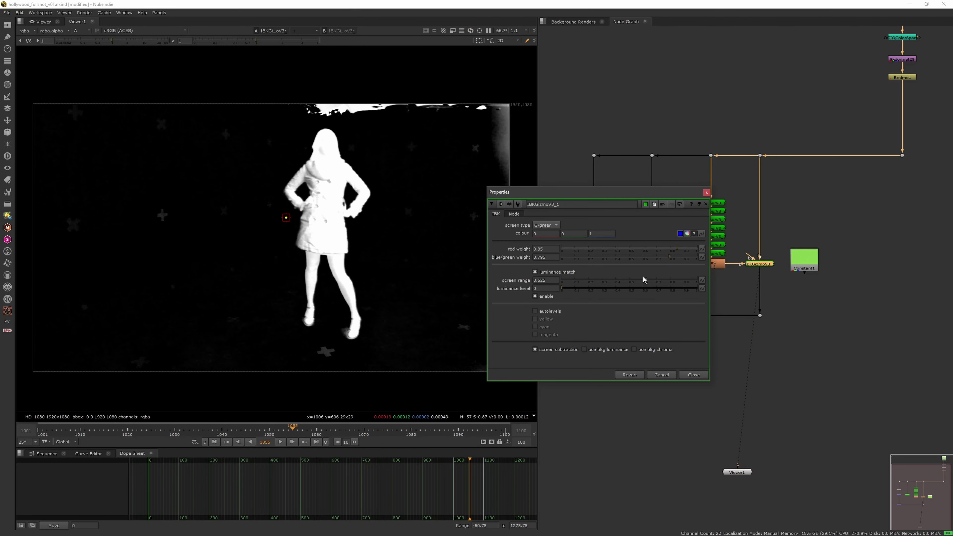
pyautogui.click(554, 297)
pyautogui.moveTo(659, 257); pyautogui.dragTo(631, 257)
pyautogui.moveTo(665, 248)
pyautogui.mouseDown()
pyautogui.moveTo(632, 248)
pyautogui.moveTo(648, 250)
pyautogui.mouseUp()
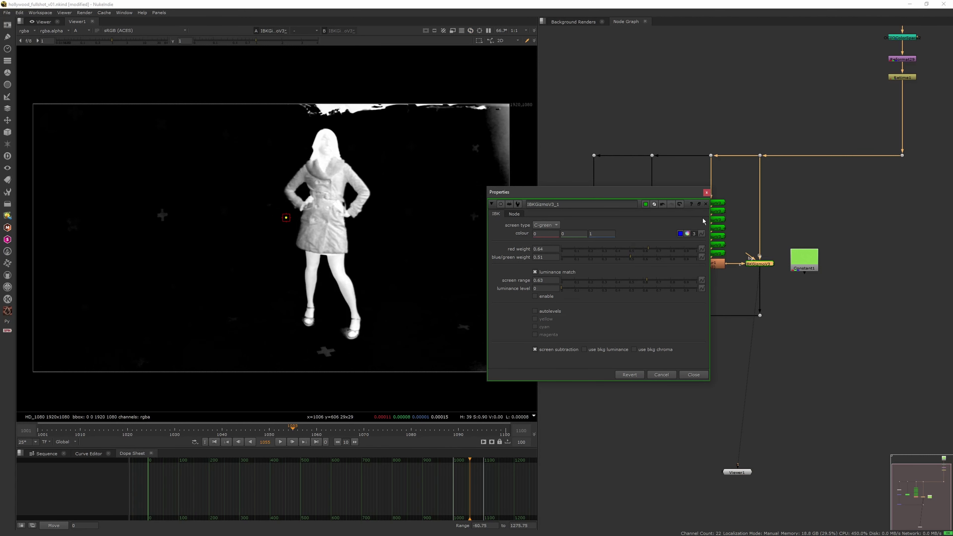
pyautogui.click(704, 204)
# - Check the second Merge's matte at frame 1011, and view the source plate in RGB at the same frame
pyautogui.click(600, 316)
pyautogui.press('1')
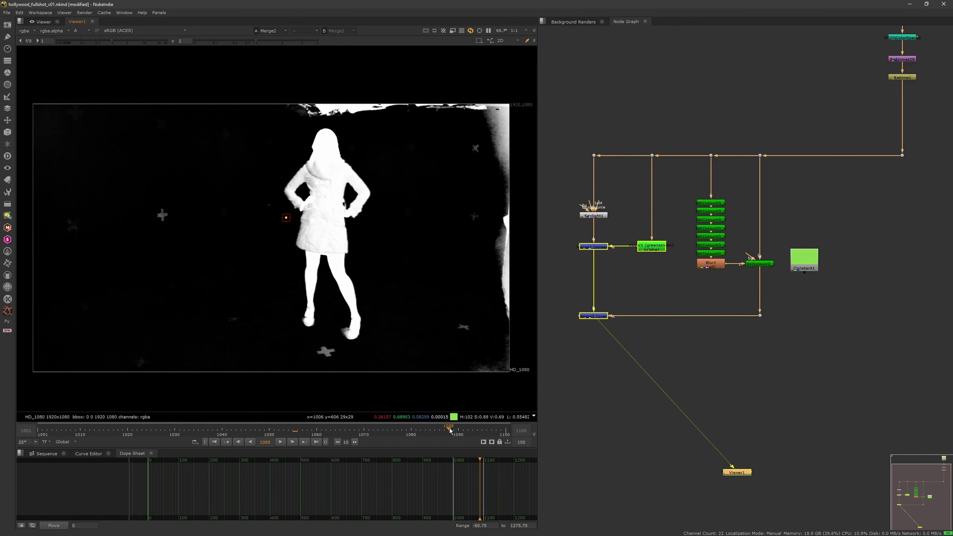
pyautogui.moveTo(278, 430); pyautogui.dragTo(85, 427)
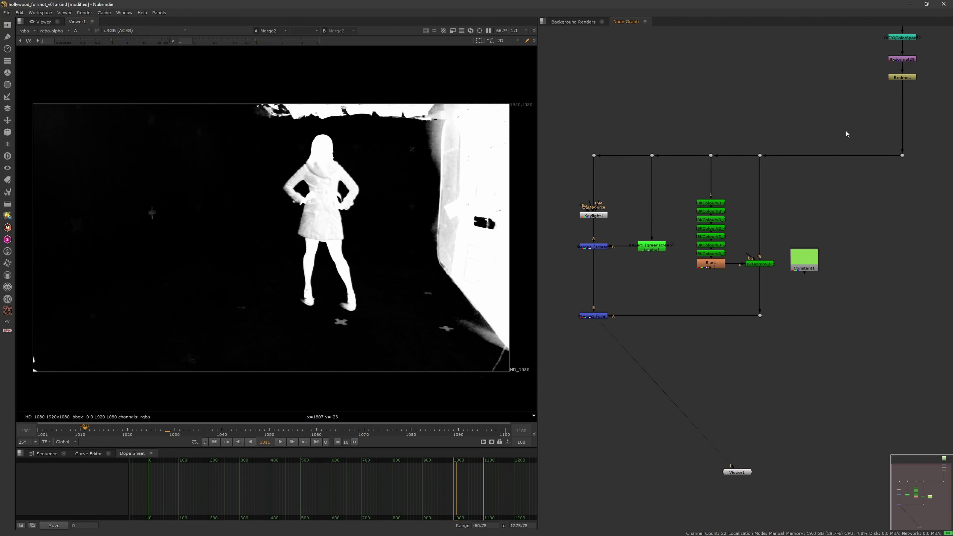
pyautogui.click(901, 156)
pyautogui.press('3')
pyautogui.press('a')
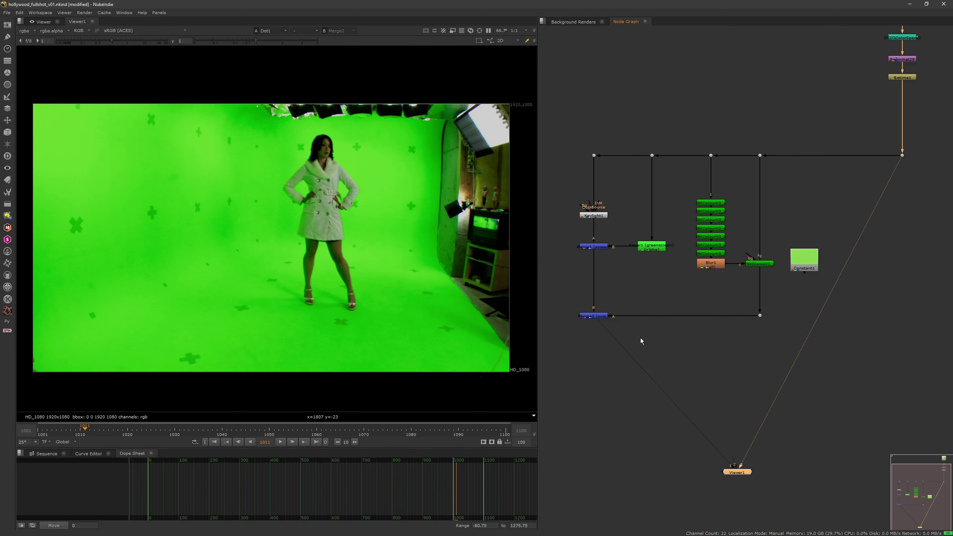
# - Remove the unused Constant node and add a ChromaKeyer node beside the IBKGizmo branch
pyautogui.moveTo(757, 301); pyautogui.dragTo(711, 299, button='middle')
pyautogui.click(751, 267)
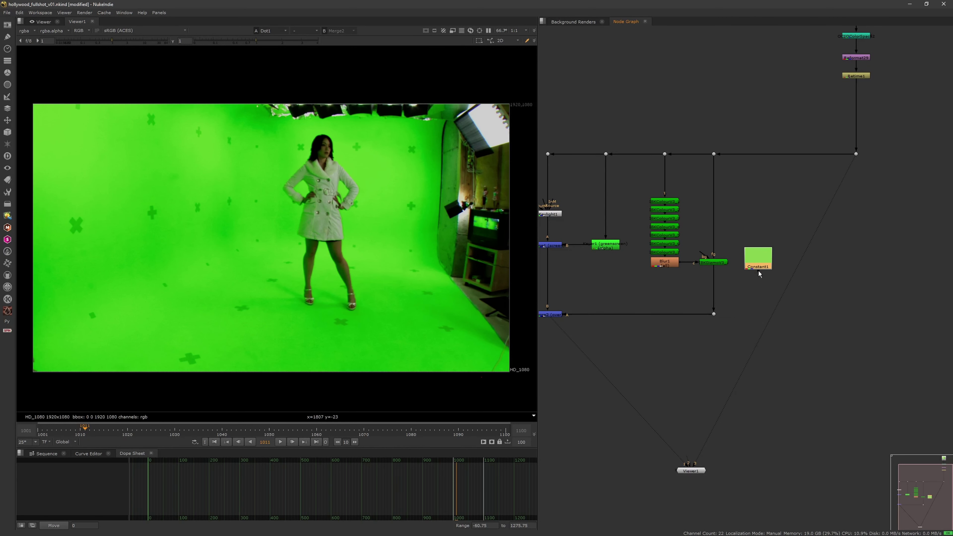
pyautogui.press('Tab')
pyautogui.write('key')
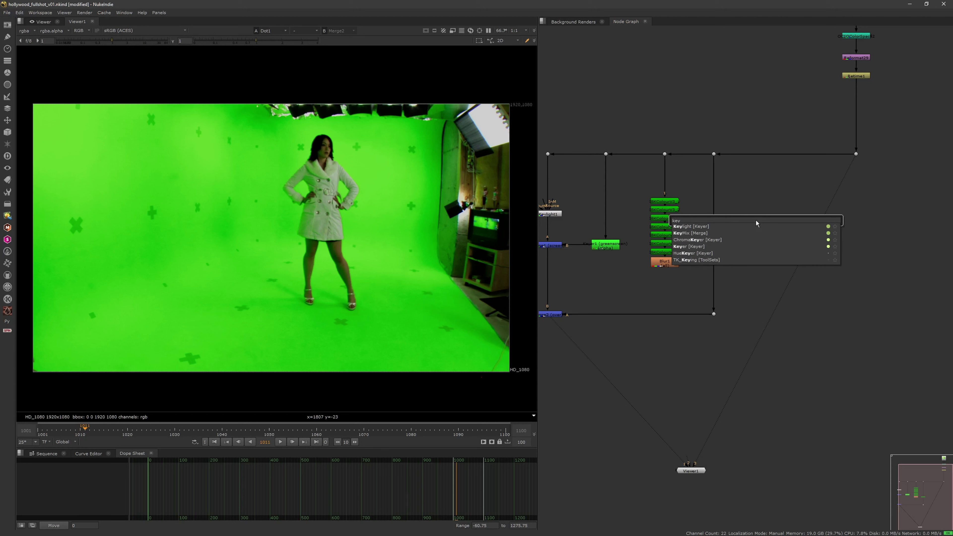
pyautogui.press('BackSpace')
pyautogui.press('BackSpace')
pyautogui.press('BackSpace')
pyautogui.write('chromal')
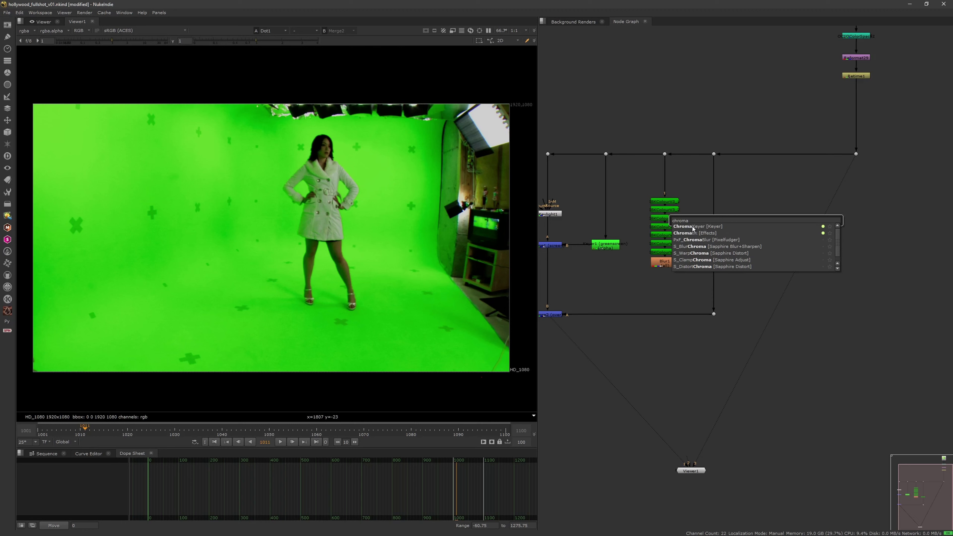
pyautogui.click(693, 227)
pyautogui.click(736, 151)
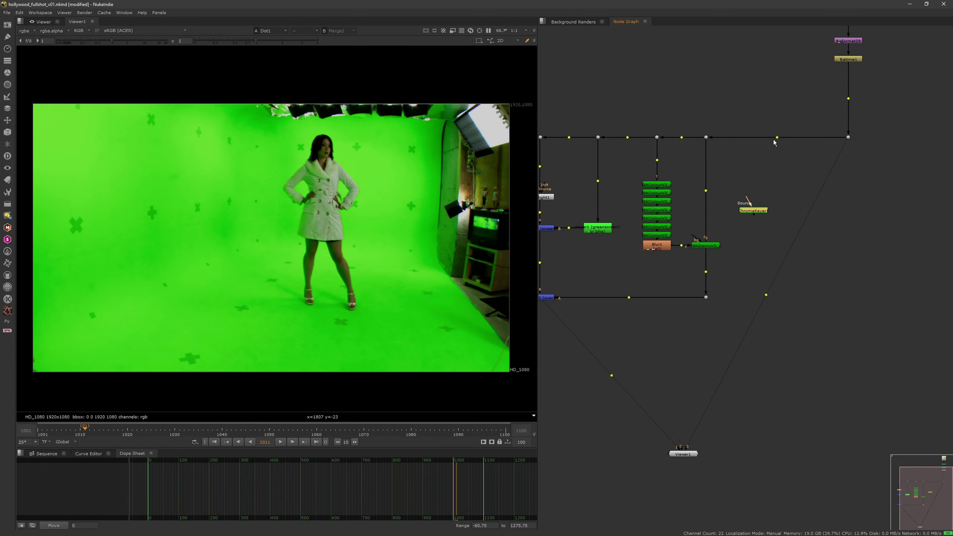
# - Connect the ChromaKeyer source to the plate line above it, view the node and open its properties
pyautogui.moveTo(745, 200); pyautogui.dragTo(753, 138)
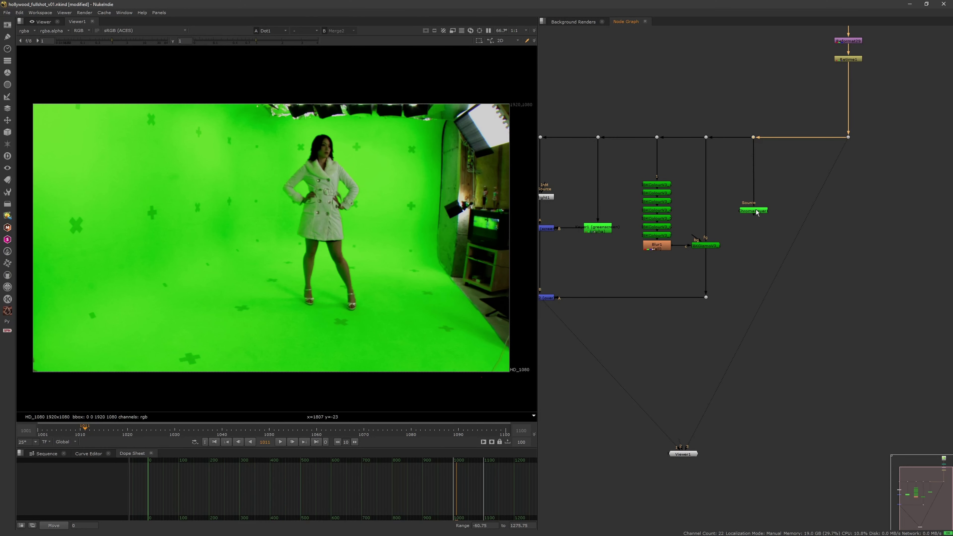
pyautogui.moveTo(753, 210); pyautogui.dragTo(753, 193)
pyautogui.press('1')
pyautogui.scroll(5, 430, 236)
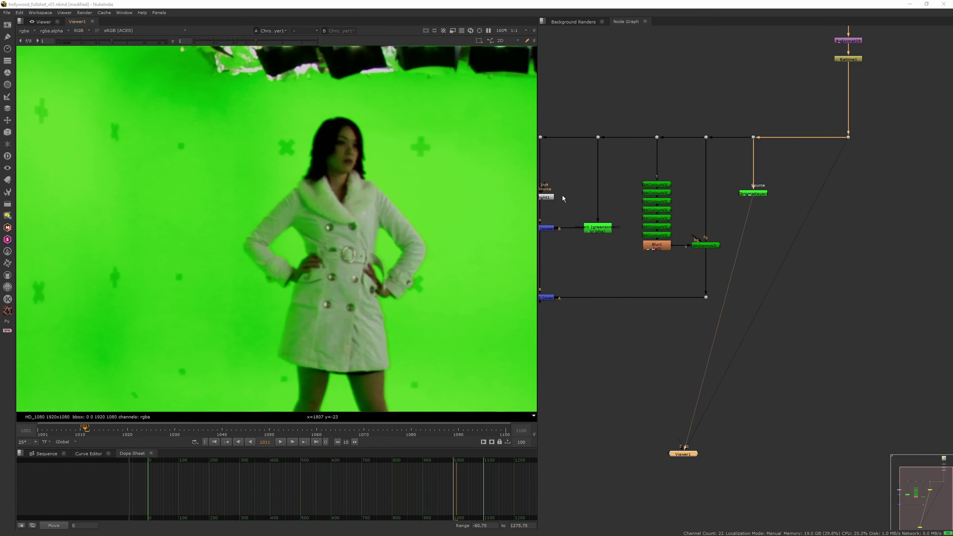
pyautogui.doubleClick(755, 194)
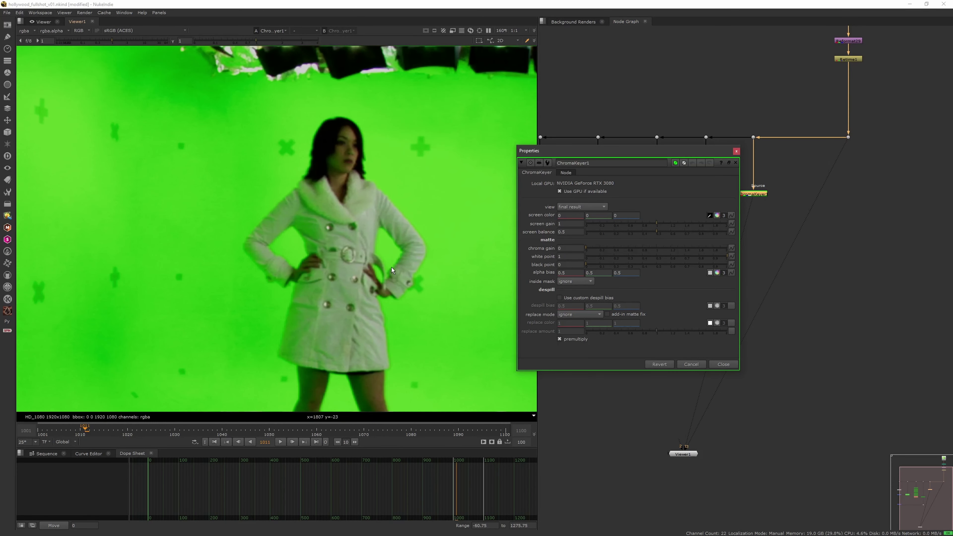
# - Show the ChromaKeyer alpha, sample its screen color from the coat at about 0.32, 0.41, 0.24, and close the properties
pyautogui.press('a')
pyautogui.keyDown('ctrl'); pyautogui.click(303, 251); pyautogui.keyUp('ctrl')
pyautogui.keyDown('ctrl'); pyautogui.click(302, 253); pyautogui.keyUp('ctrl')
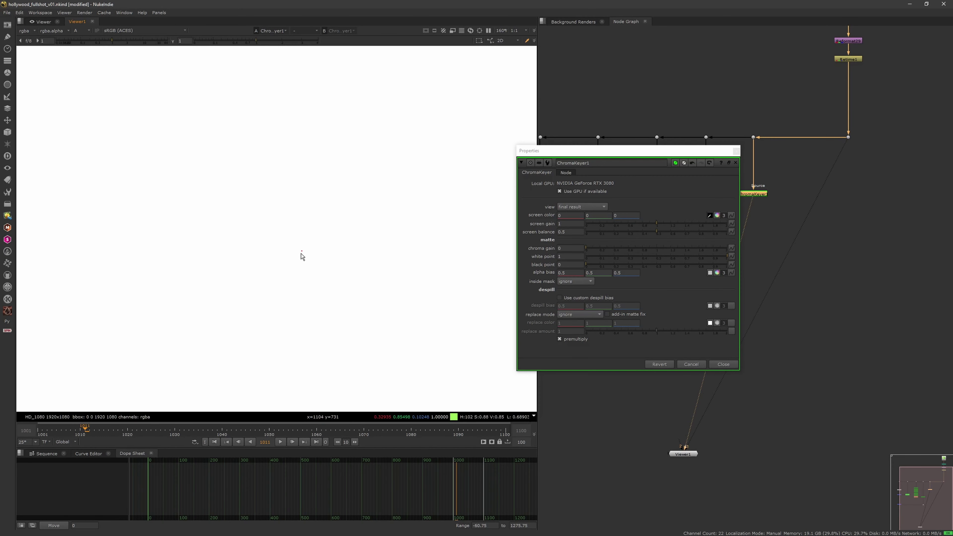
pyautogui.keyDown('ctrl'); pyautogui.click(300, 255); pyautogui.keyUp('ctrl')
pyautogui.keyDown('ctrl'); pyautogui.click(314, 247); pyautogui.keyUp('ctrl')
pyautogui.keyDown('ctrl'); pyautogui.moveTo(312, 251); pyautogui.dragTo(363, 302); pyautogui.keyUp('ctrl')
pyautogui.moveTo(373, 337); pyautogui.dragTo(354, 273, button='middle')
pyautogui.scroll(-3, 355, 276)
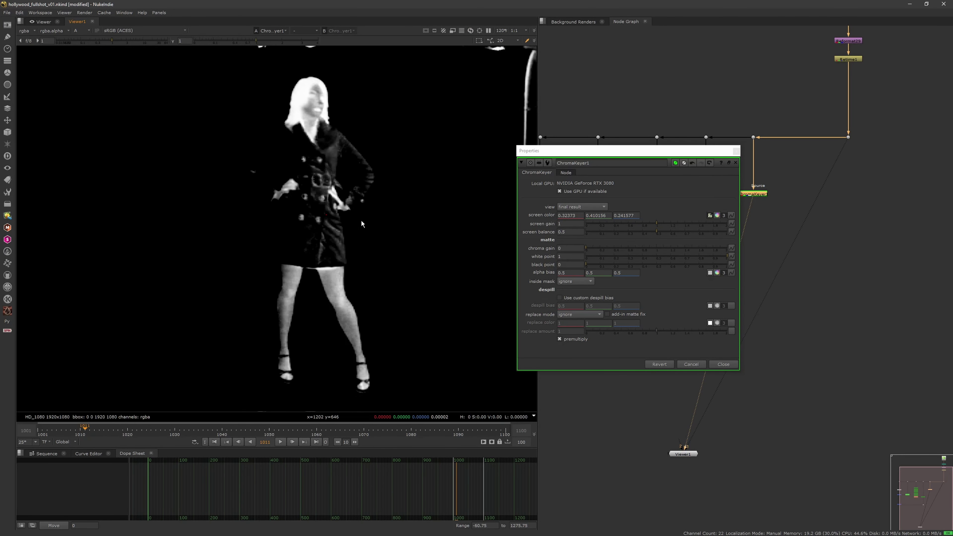
pyautogui.scroll(-3, 747, 150)
pyautogui.click(735, 151)
# - Add a Merge below the IBKGizmo, feed the ChromaKeyer into it, and view the second Merge's combined matte
pyautogui.scroll(2, 773, 178)
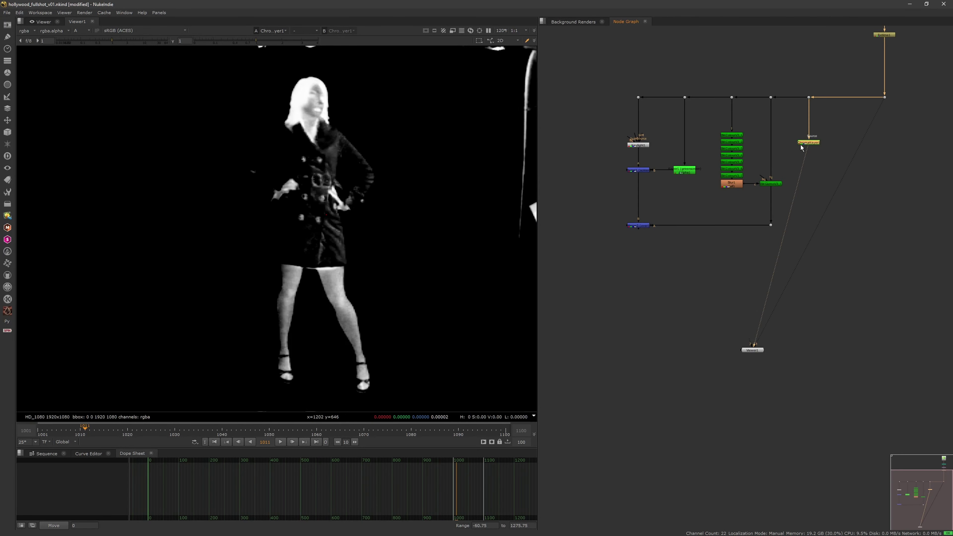
pyautogui.moveTo(807, 143); pyautogui.dragTo(807, 191)
pyautogui.click(756, 213)
pyautogui.press('m')
pyautogui.click(735, 161)
pyautogui.moveTo(758, 208); pyautogui.dragTo(809, 209)
pyautogui.moveTo(808, 214); pyautogui.dragTo(808, 136)
pyautogui.click(642, 226)
pyautogui.press('1')
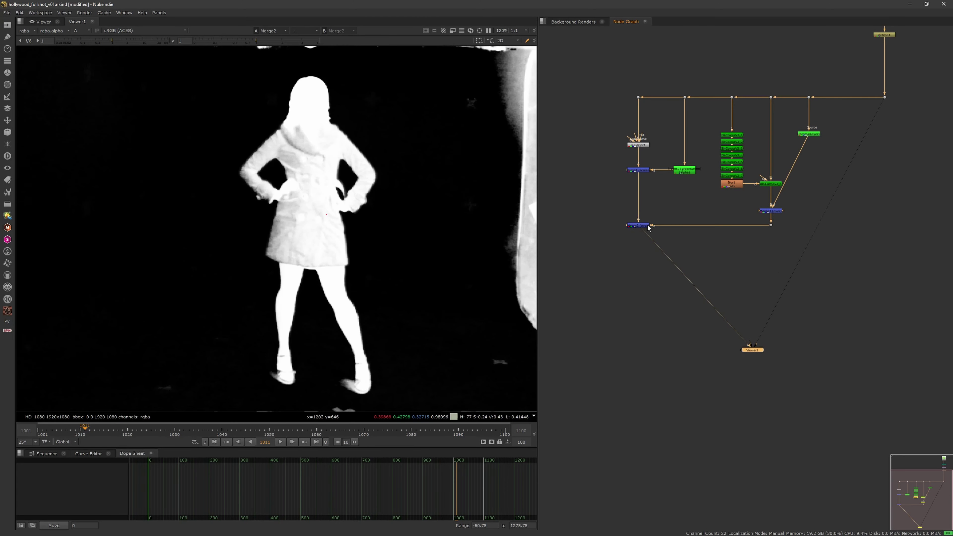
# - Toggle the new Merge off and on to compare its contribution, and view the ChromaKeyer matte
pyautogui.click(771, 211)
pyautogui.press('d')
pyautogui.press('d')
pyautogui.press('d')
pyautogui.press('d')
pyautogui.click(804, 150)
pyautogui.click(809, 136)
pyautogui.press('1')
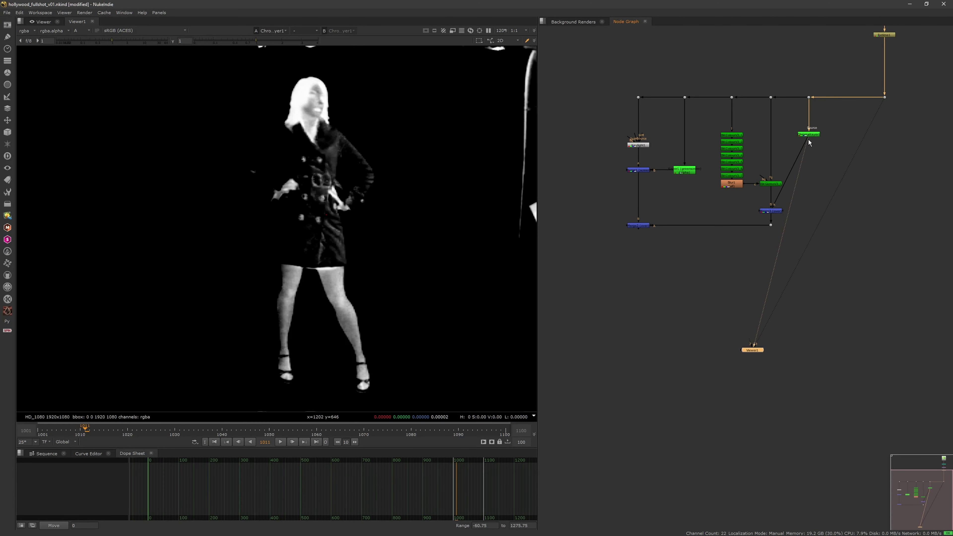
# - Duplicate the ChromaKeyer beside the original on the same plate feed, and add a dot on the original's connection to the new Merge
pyautogui.click(809, 135)
pyautogui.hotkey('ctrl', 'c')
pyautogui.hotkey('ctrl', 'v')
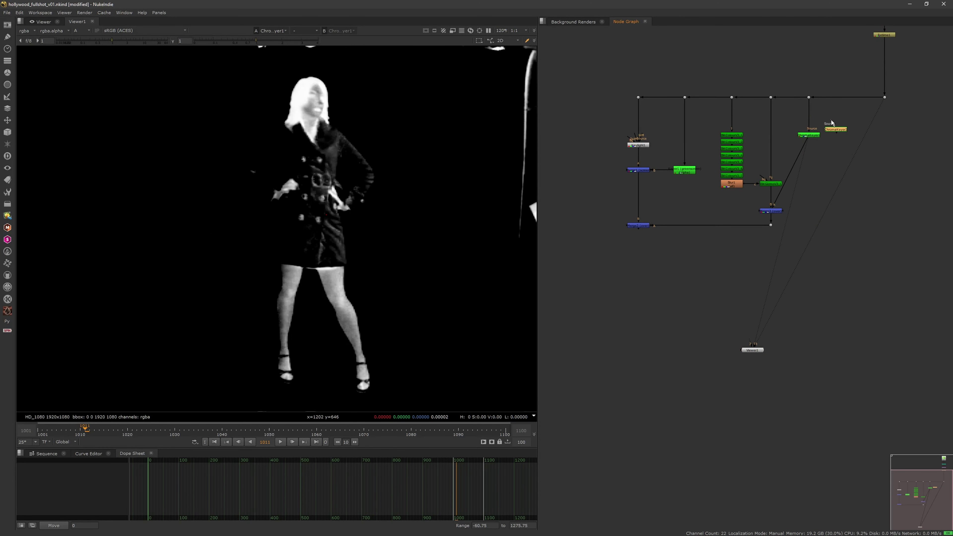
pyautogui.moveTo(814, 135)
pyautogui.mouseDown()
pyautogui.moveTo(805, 134)
pyautogui.moveTo(827, 135)
pyautogui.mouseUp()
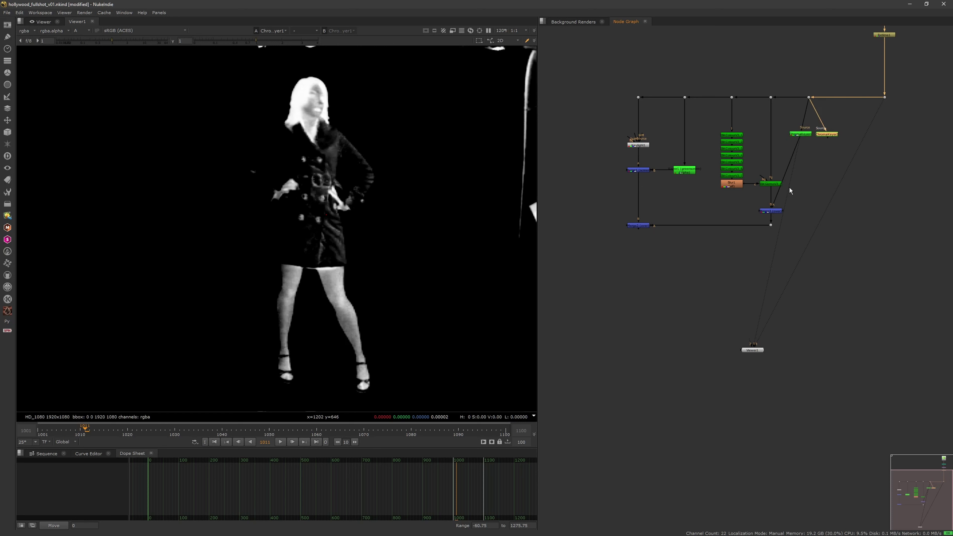
pyautogui.moveTo(786, 170); pyautogui.dragTo(789, 169, button='middle')
pyautogui.keyDown('ctrl'); pyautogui.moveTo(788, 170); pyautogui.dragTo(802, 209); pyautogui.keyUp('ctrl')
# - View the second ChromaKeyer and sample its screen color from the green backdrop beside the figure, about 0.25, 0.66, 0.08
pyautogui.click(827, 143)
pyautogui.doubleClick(829, 133)
pyautogui.press('1')
pyautogui.click(779, 122)
pyautogui.keyDown('ctrl'); pyautogui.click(319, 100); pyautogui.keyUp('ctrl')
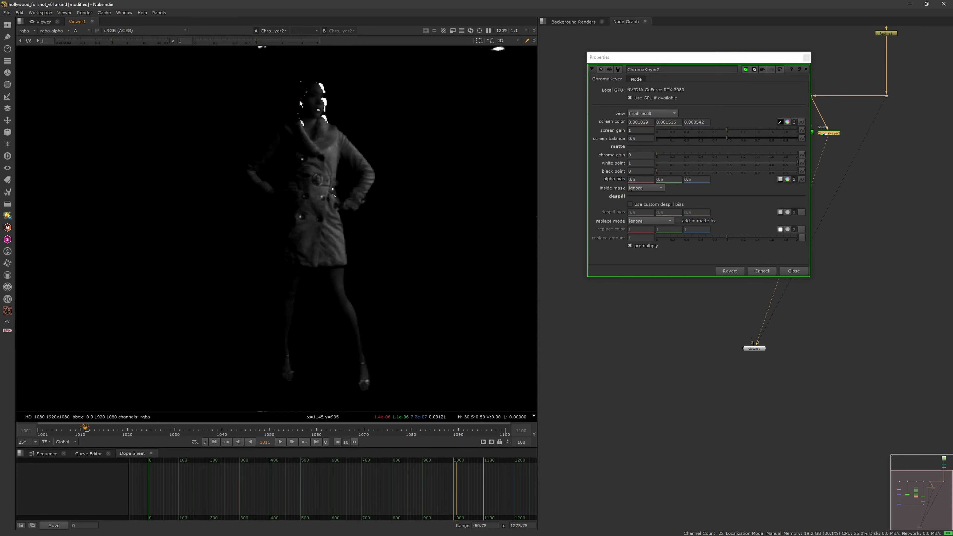
pyautogui.keyDown('ctrl'); pyautogui.moveTo(299, 100); pyautogui.dragTo(278, 192); pyautogui.keyUp('ctrl')
pyautogui.keyDown('ctrl'); pyautogui.click(303, 196); pyautogui.keyUp('ctrl')
pyautogui.keyDown('ctrl'); pyautogui.click(304, 198); pyautogui.keyUp('ctrl')
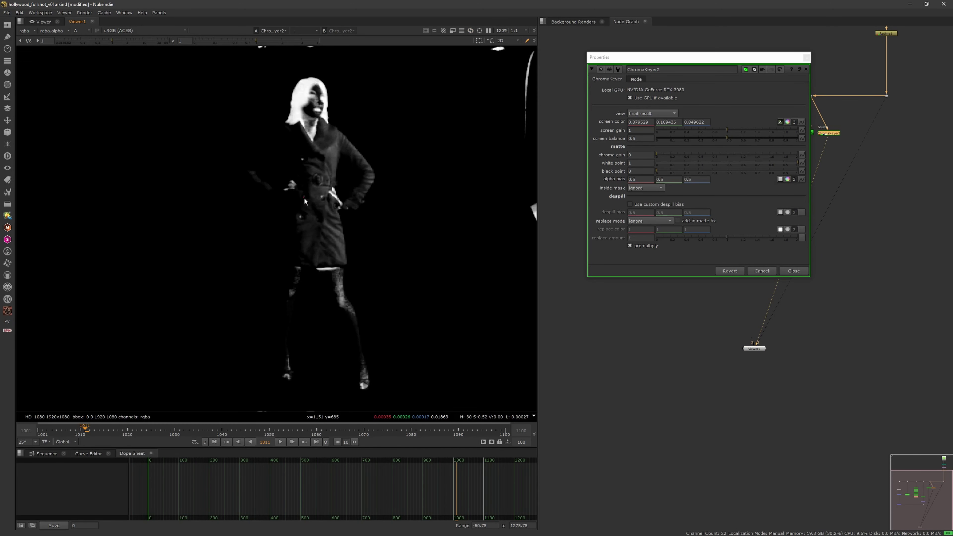
pyautogui.keyDown('ctrl'); pyautogui.click(335, 272); pyautogui.keyUp('ctrl')
pyautogui.keyDown('ctrl'); pyautogui.moveTo(306, 279); pyautogui.dragTo(264, 231); pyautogui.keyUp('ctrl')
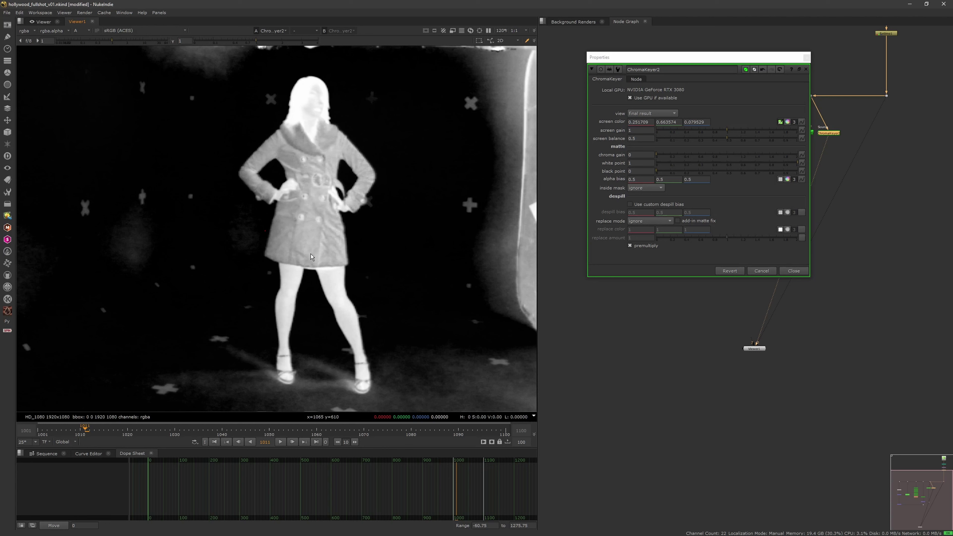
# - Harden the second ChromaKeyer's matte by raising screen gain and chroma gain and setting screen balance to 1, and close its properties
pyautogui.moveTo(726, 131); pyautogui.dragTo(798, 137)
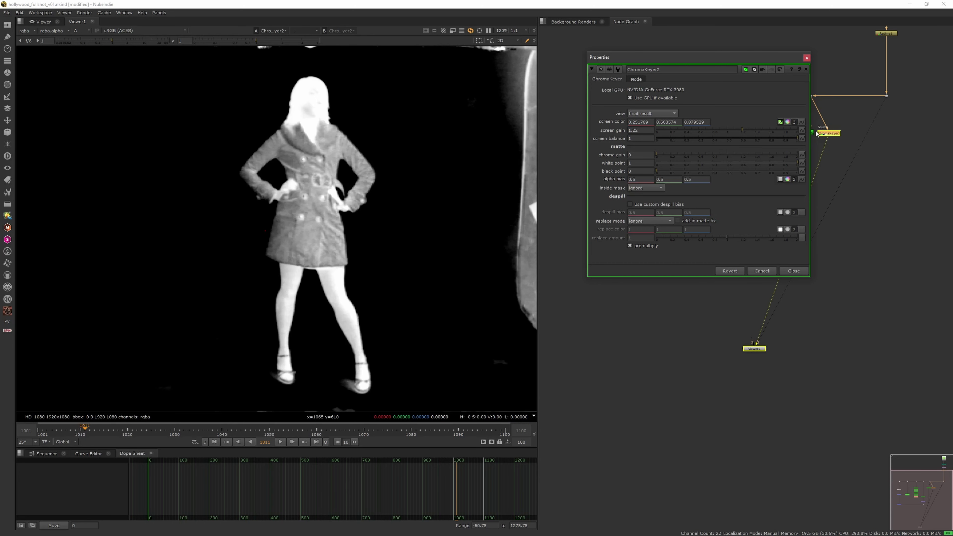
pyautogui.moveTo(663, 155); pyautogui.dragTo(693, 155)
pyautogui.moveTo(745, 128)
pyautogui.mouseDown()
pyautogui.moveTo(730, 131)
pyautogui.moveTo(760, 131)
pyautogui.moveTo(745, 134)
pyautogui.mouseUp()
pyautogui.moveTo(694, 161); pyautogui.dragTo(714, 163)
pyautogui.click(806, 58)
# - Space the two ChromaKeyers apart and line up the first one with the dots above and below it
pyautogui.moveTo(826, 132); pyautogui.dragTo(841, 132)
pyautogui.moveTo(802, 132); pyautogui.dragTo(810, 132)
pyautogui.click(809, 97)
pyautogui.moveTo(809, 97); pyautogui.dragTo(806, 96)
pyautogui.moveTo(812, 132); pyautogui.dragTo(809, 132)
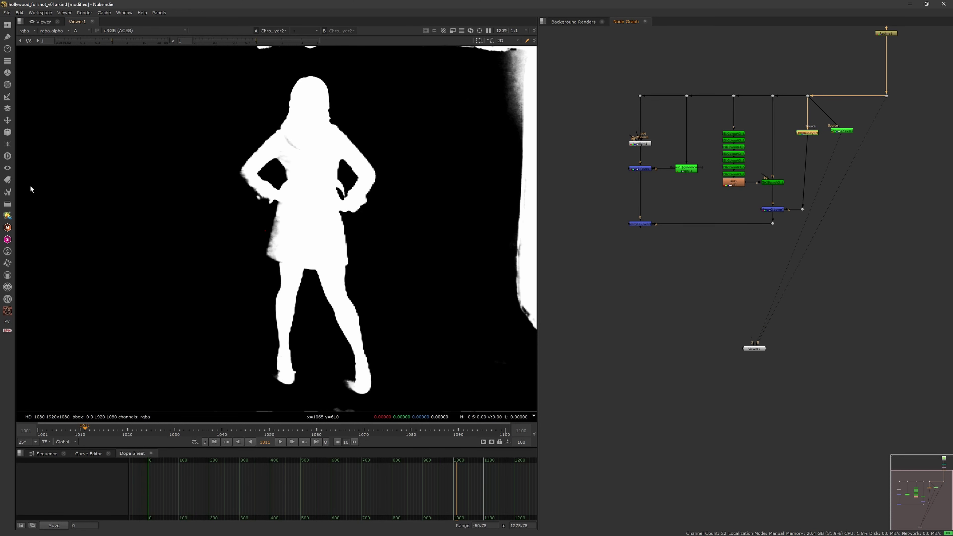
pyautogui.click(8, 204)
pyautogui.click(131, 360)
pyautogui.click(819, 244)
pyautogui.moveTo(801, 209); pyautogui.dragTo(806, 209)
pyautogui.click(856, 220)
pyautogui.press('Tab')
pyautogui.write('erode')
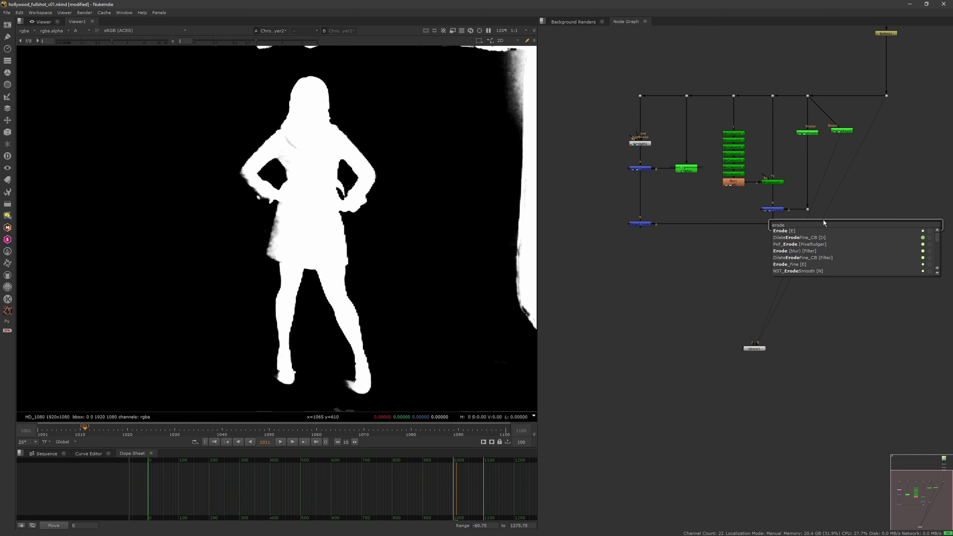
pyautogui.press('Return')
pyautogui.click(828, 189)
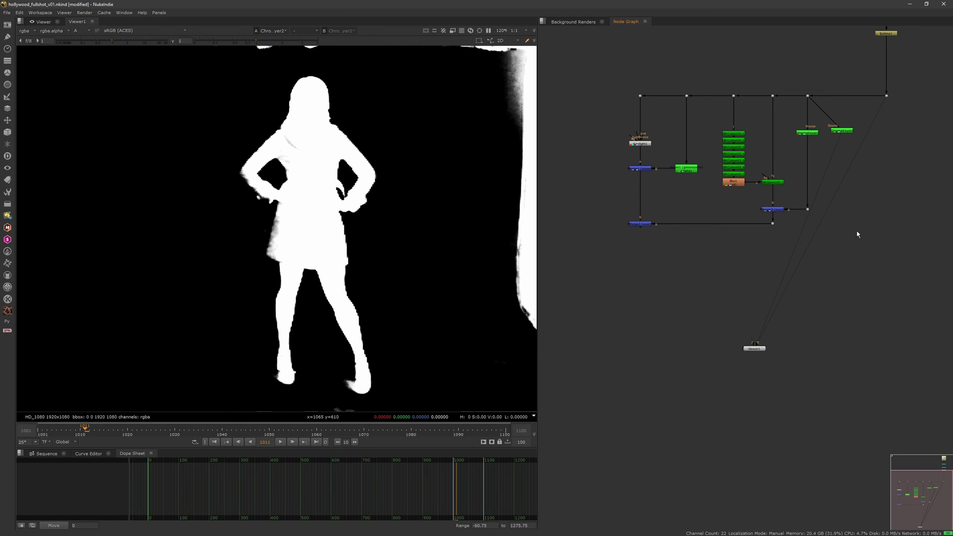
# - Add a DilateErodeFine_CB node, connect it to the second ChromaKeyer and place it directly underneath
pyautogui.press('Tab')
pyautogui.write('erode')
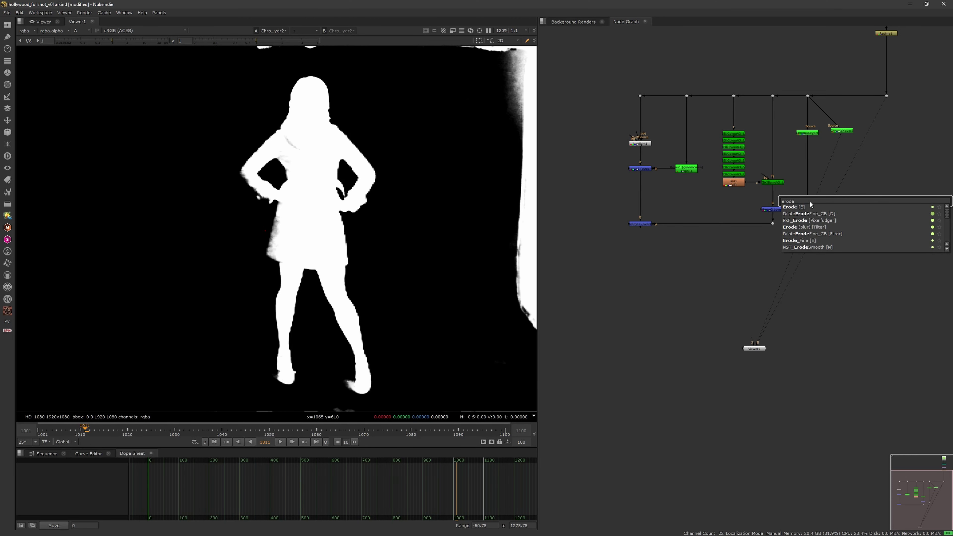
pyautogui.click(824, 212)
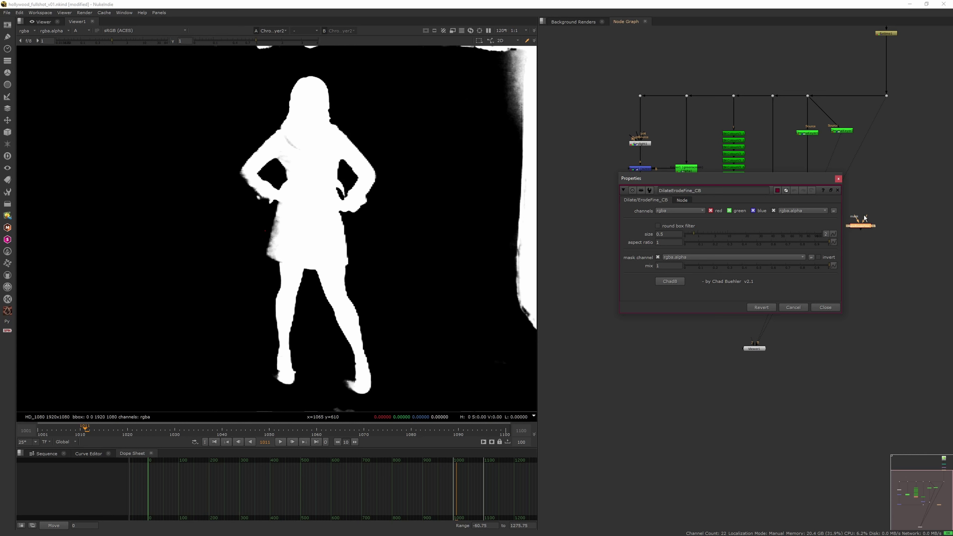
pyautogui.click(837, 179)
pyautogui.moveTo(865, 220); pyautogui.dragTo(844, 131)
pyautogui.moveTo(863, 228); pyautogui.dragTo(845, 153)
# - View the DilateErodeFine_CB node, set its size to 0 and close its properties
pyautogui.press('1')
pyautogui.doubleClick(845, 152)
pyautogui.moveTo(694, 233)
pyautogui.mouseDown()
pyautogui.moveTo(704, 233)
pyautogui.moveTo(681, 235)
pyautogui.mouseUp()
pyautogui.hotkey('ctrl', 'z')
pyautogui.click(839, 178)
pyautogui.click(842, 155)
pyautogui.press('Tab')
pyautogui.write('dilat')
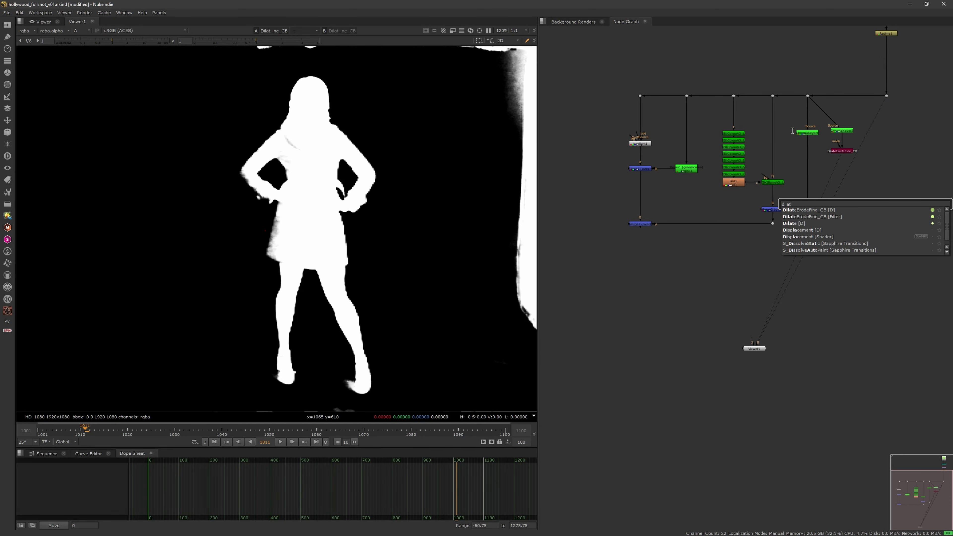
pyautogui.click(822, 217)
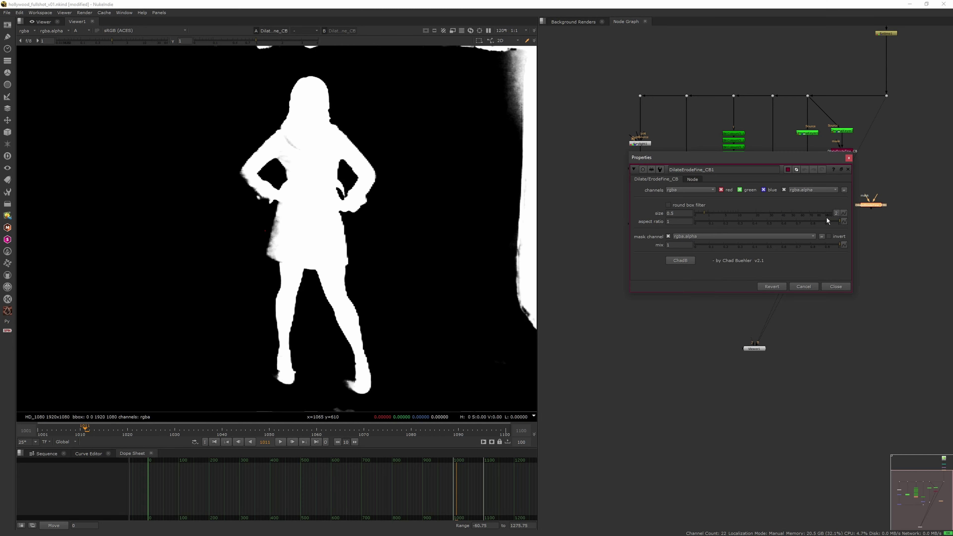
pyautogui.click(873, 147)
pyautogui.press('Tab')
pyautogui.write('di9la')
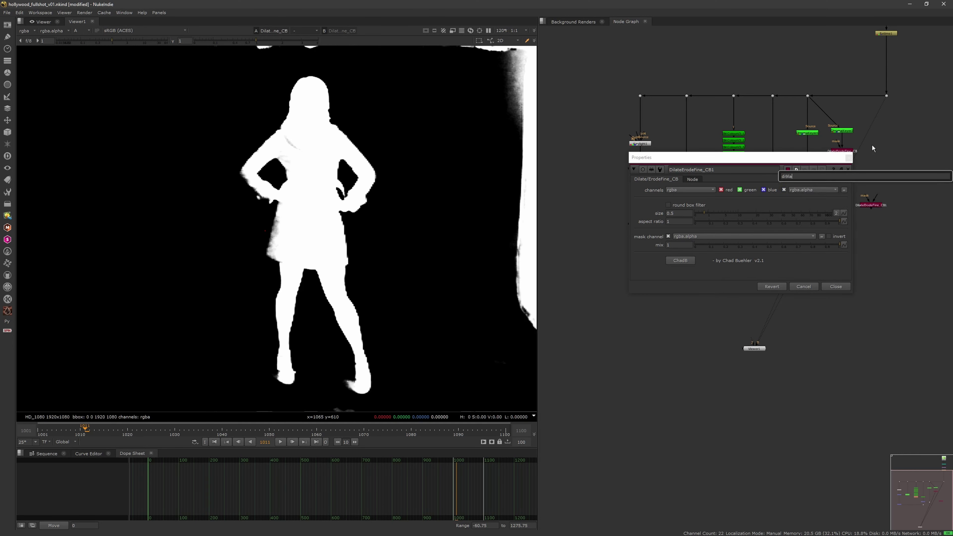
pyautogui.press('BackSpace')
pyautogui.press('BackSpace')
pyautogui.press('BackSpace')
pyautogui.write('alt')
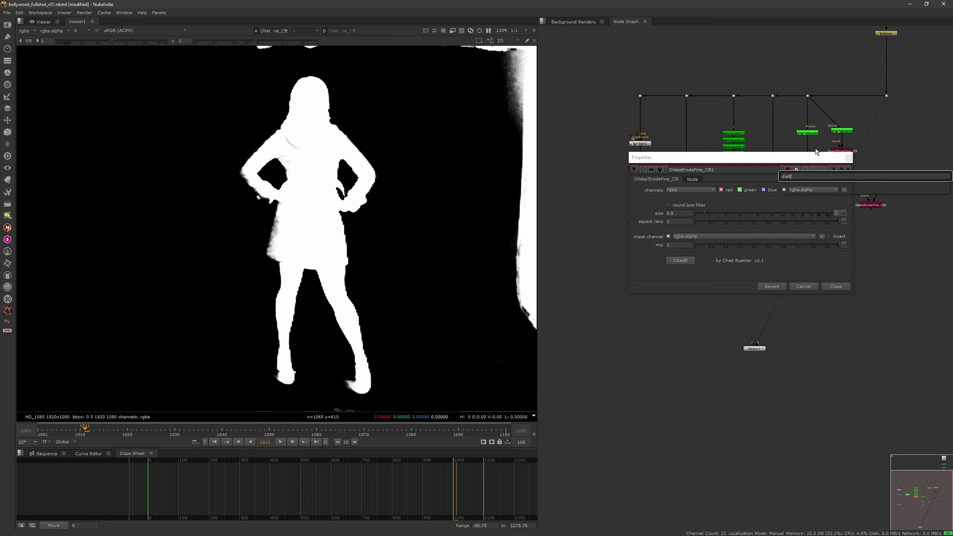
pyautogui.press('BackSpace')
pyautogui.press('BackSpace')
pyautogui.press('BackSpace')
pyautogui.write('late')
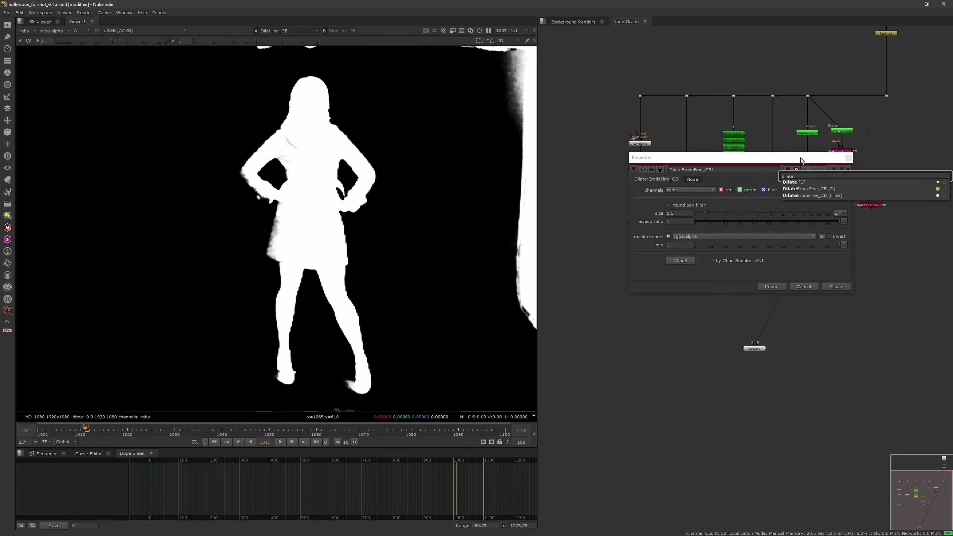
pyautogui.click(810, 188)
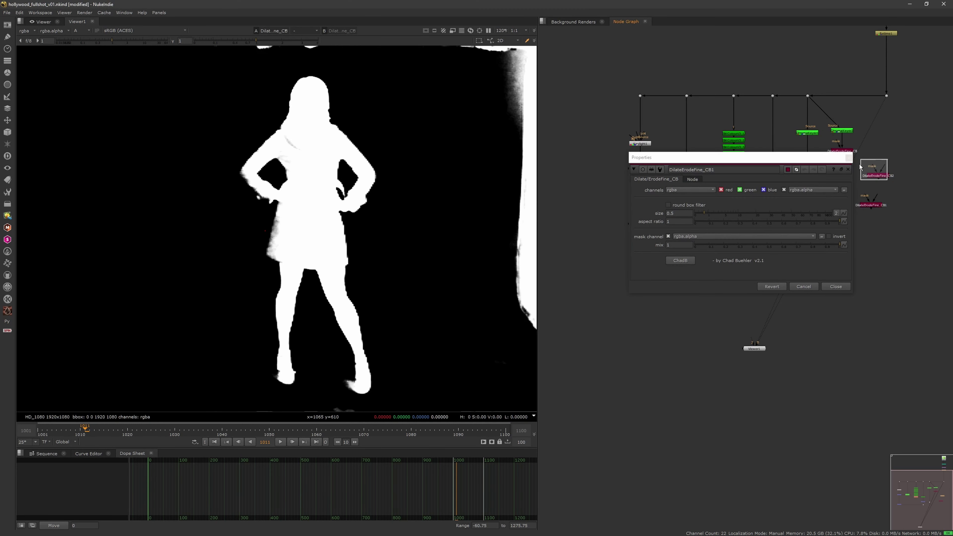
pyautogui.press('Delete')
pyautogui.click(873, 205)
pyautogui.press('Delete')
# - Lower the size of the DilateErodeFine_CB node under the second ChromaKeyer to a slightly negative value and close its properties
pyautogui.click(845, 151)
pyautogui.click(842, 154)
pyautogui.doubleClick(842, 152)
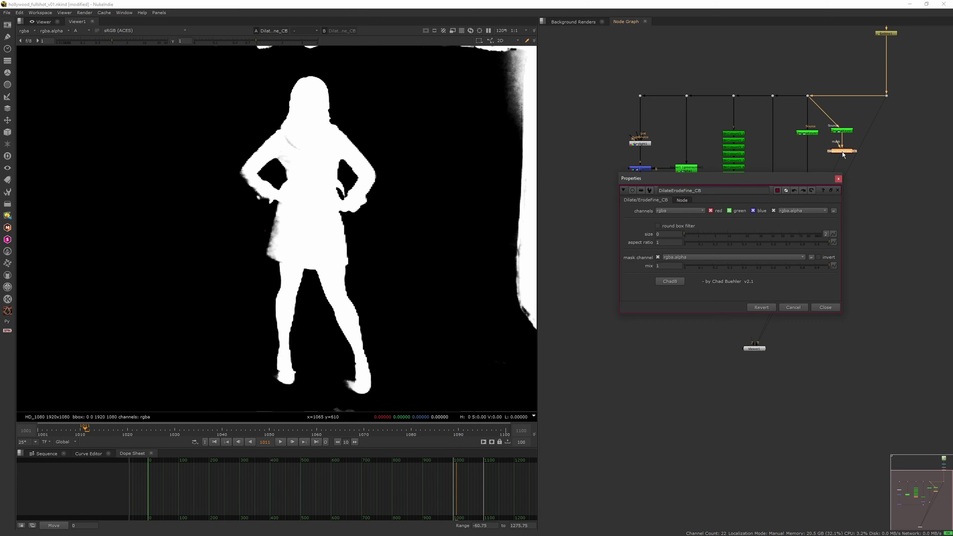
pyautogui.click(674, 234)
pyautogui.press('Down')
pyautogui.press('Down')
pyautogui.press('Down')
pyautogui.press('Down')
pyautogui.press('Down')
pyautogui.press('Down')
pyautogui.press('Down')
pyautogui.press('Down')
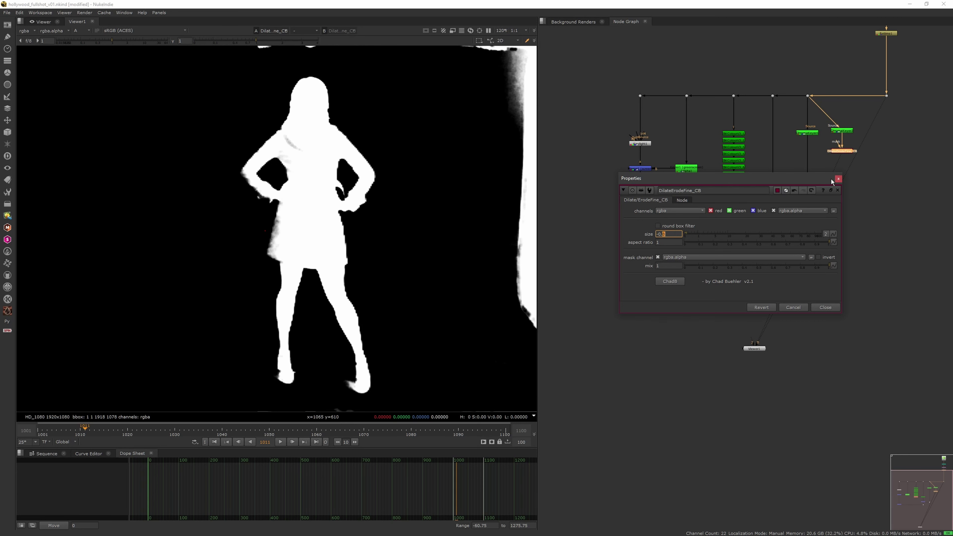
pyautogui.click(838, 180)
# - Insert a Merge node under the first ChromaKeyer with DilateErodeFine_CB feeding it, and view the full frame of the final merged matte
pyautogui.doubleClick(798, 161)
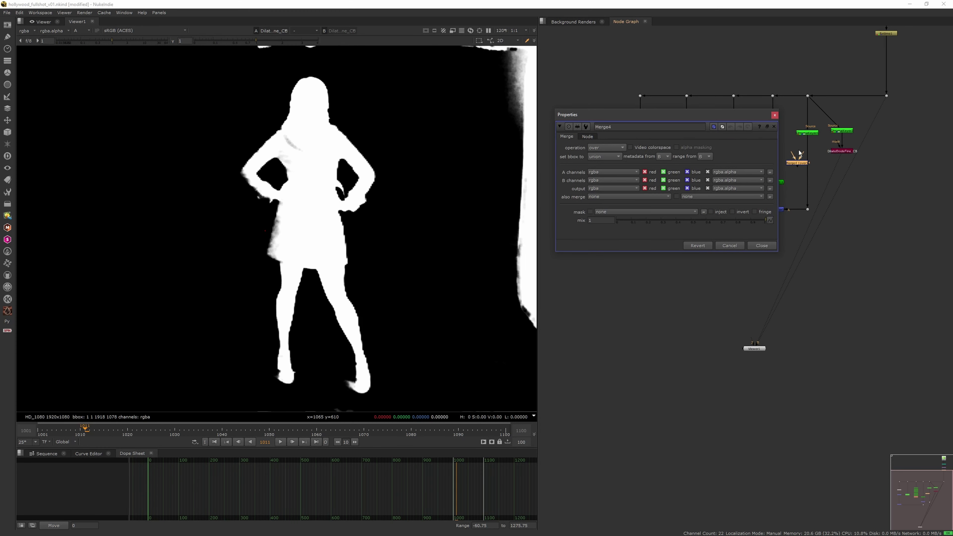
pyautogui.click(773, 115)
pyautogui.moveTo(798, 162); pyautogui.dragTo(841, 156)
pyautogui.keyDown('ctrl'); pyautogui.keyDown('shift'); pyautogui.click(640, 223); pyautogui.keyUp('shift'); pyautogui.keyUp('ctrl')
pyautogui.moveTo(442, 308); pyautogui.dragTo(436, 284, button='middle')
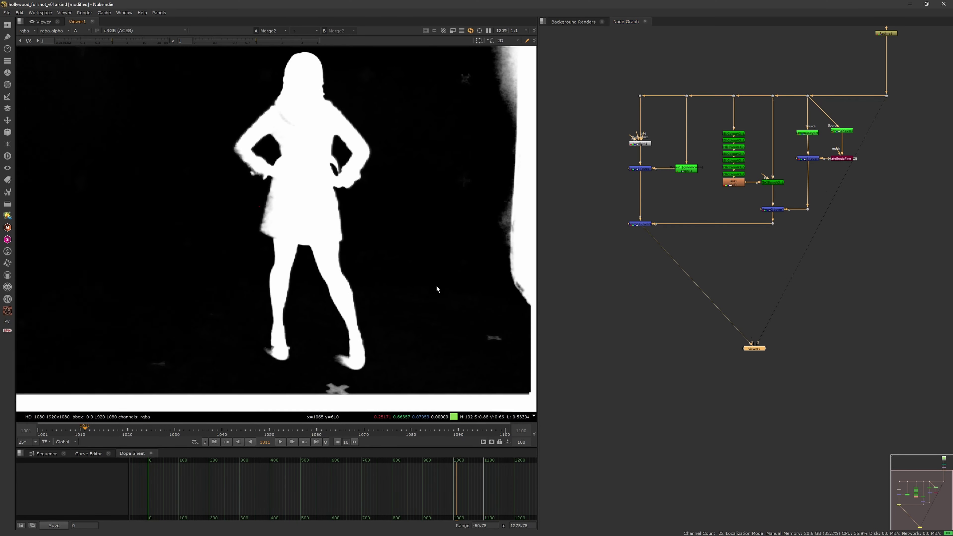
pyautogui.press('f')
pyautogui.click(668, 247)
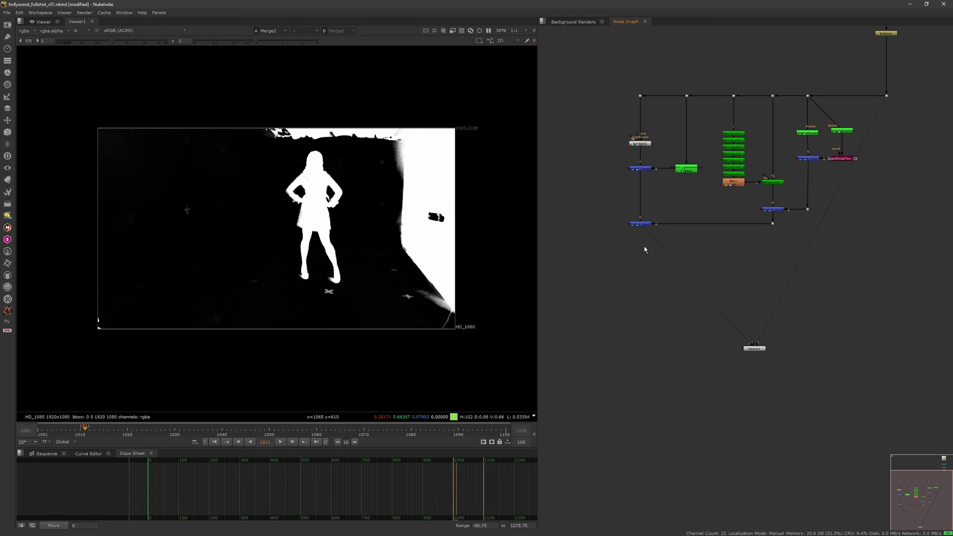
pyautogui.press('o')
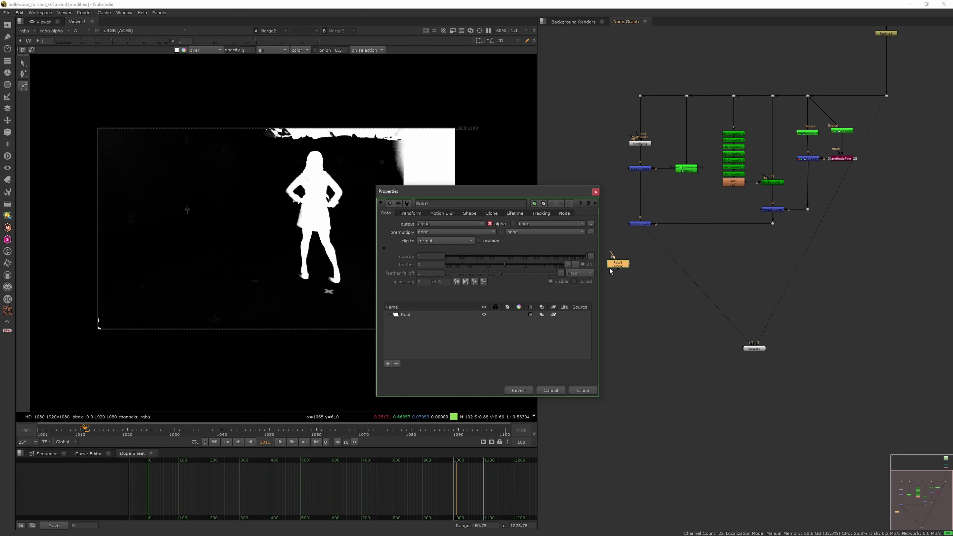
pyautogui.click(595, 191)
pyautogui.press('Delete')
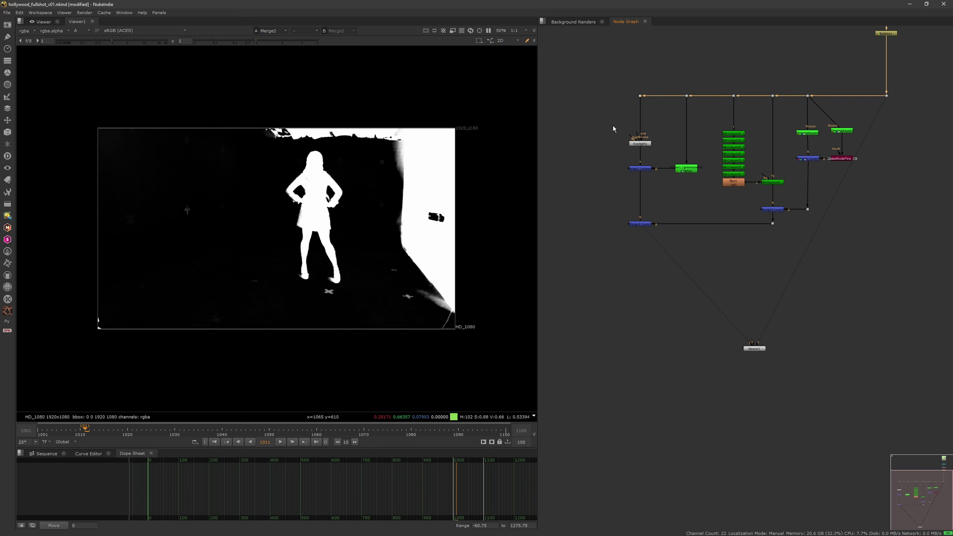
pyautogui.press('Tab')
pyautogui.write('tead')
pyautogui.press('BackSpace')
pyautogui.press('BackSpace')
pyautogui.press('BackSpace')
pyautogui.press('BackSpace')
pyautogui.write('track')
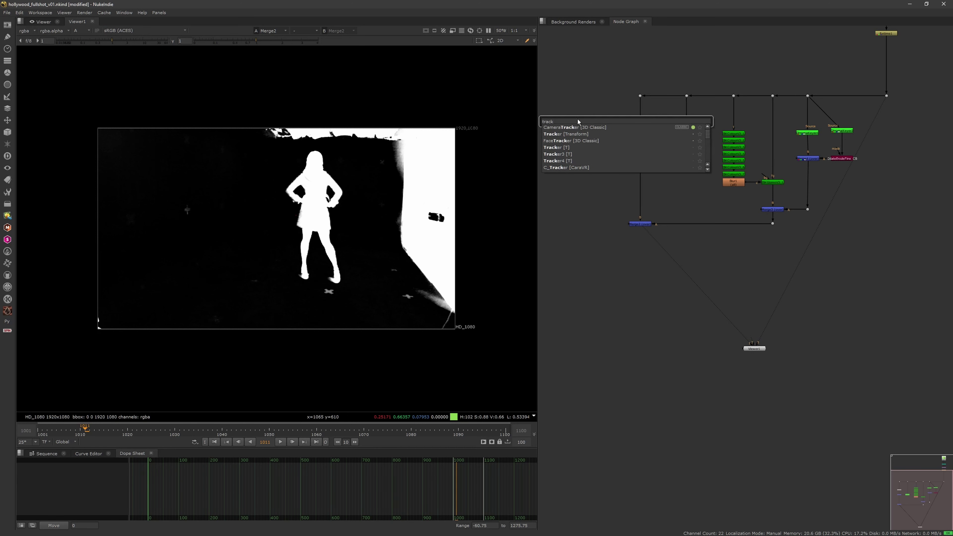
pyautogui.click(564, 148)
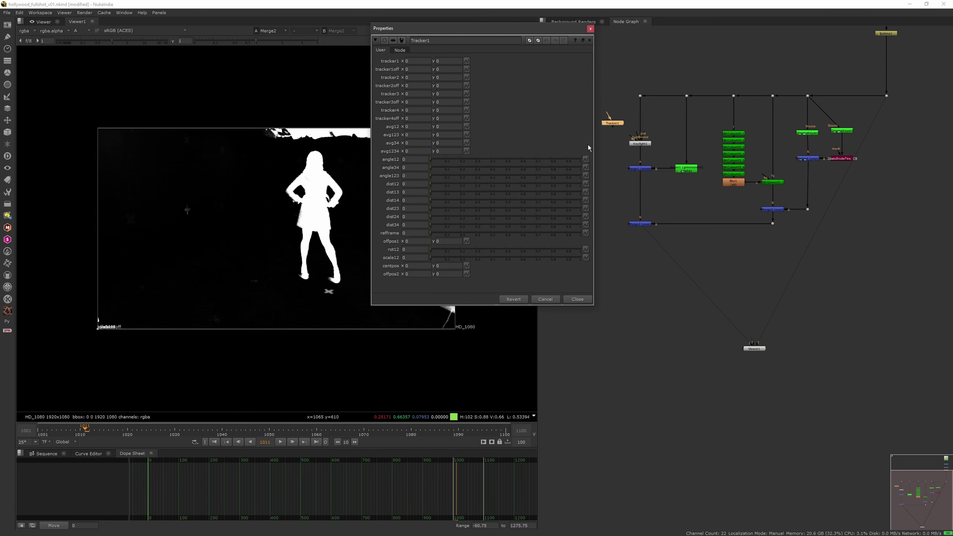
pyautogui.click(590, 29)
pyautogui.press('Delete')
pyautogui.press('Tab')
pyautogui.write('trac')
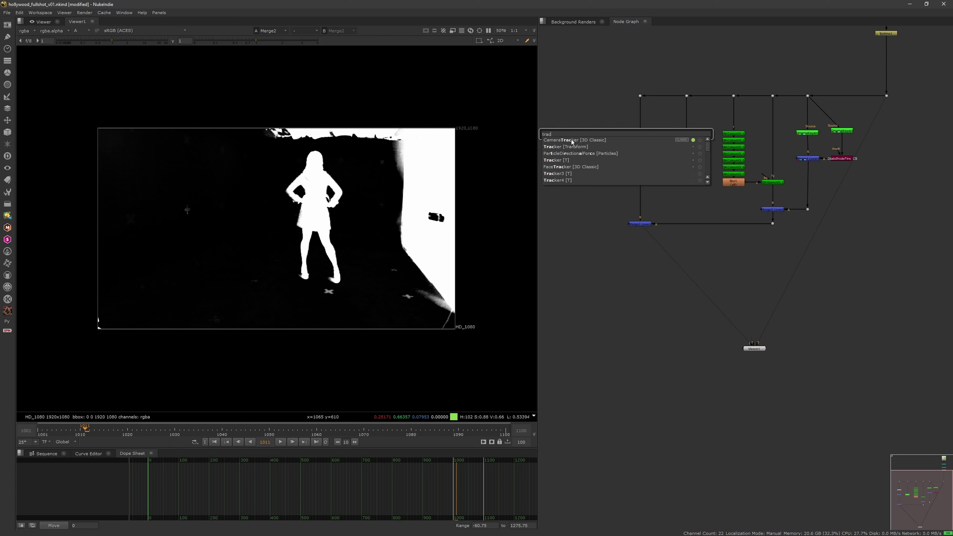
pyautogui.click(567, 161)
pyautogui.click(590, 29)
pyautogui.moveTo(628, 103); pyautogui.dragTo(586, 156)
pyautogui.press('Delete')
# - Add a Tracker node fed by the leftmost plate dot, view it in RGB and line it up with the row of dots
pyautogui.press('Tab')
pyautogui.write('trac')
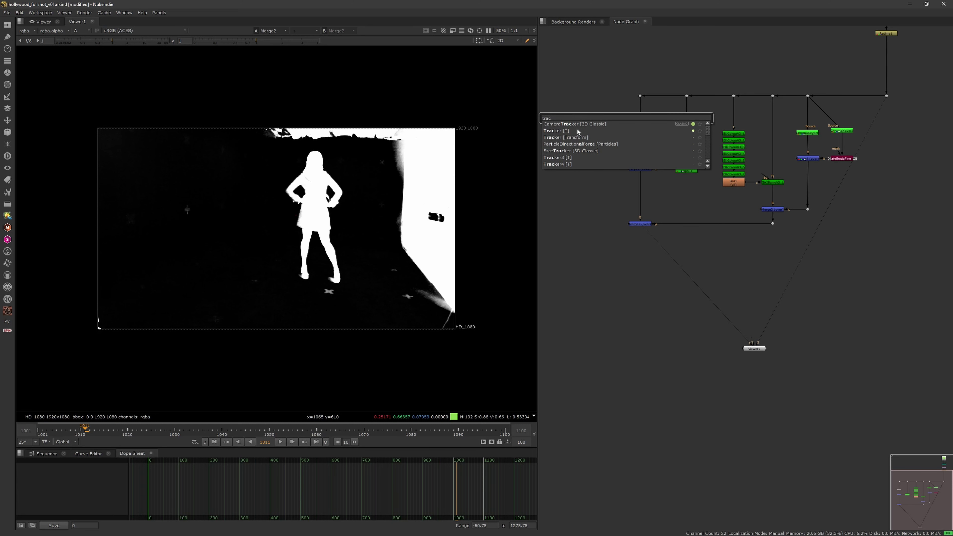
pyautogui.press('Return')
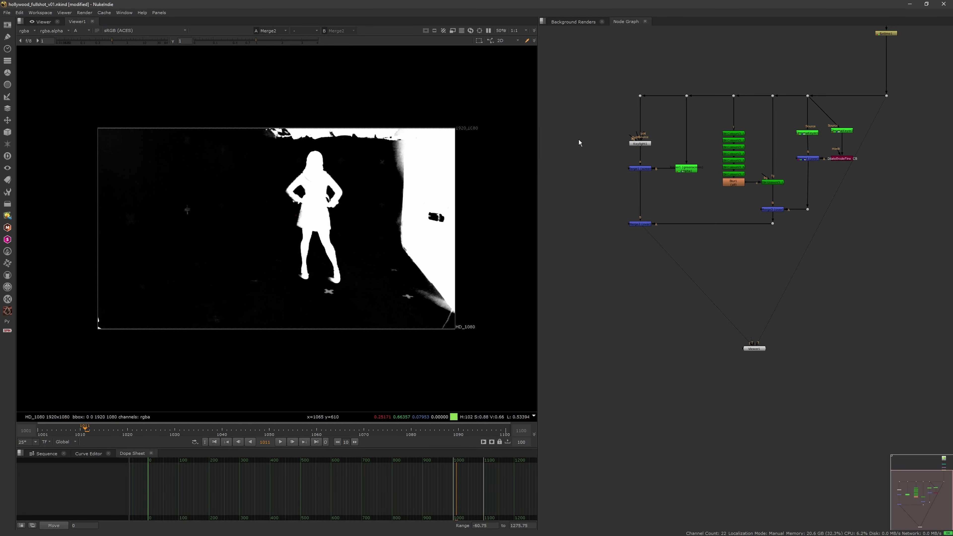
pyautogui.moveTo(609, 112); pyautogui.dragTo(661, 119, button='middle')
pyautogui.moveTo(645, 113); pyautogui.dragTo(692, 103)
pyautogui.press('1')
pyautogui.press('a')
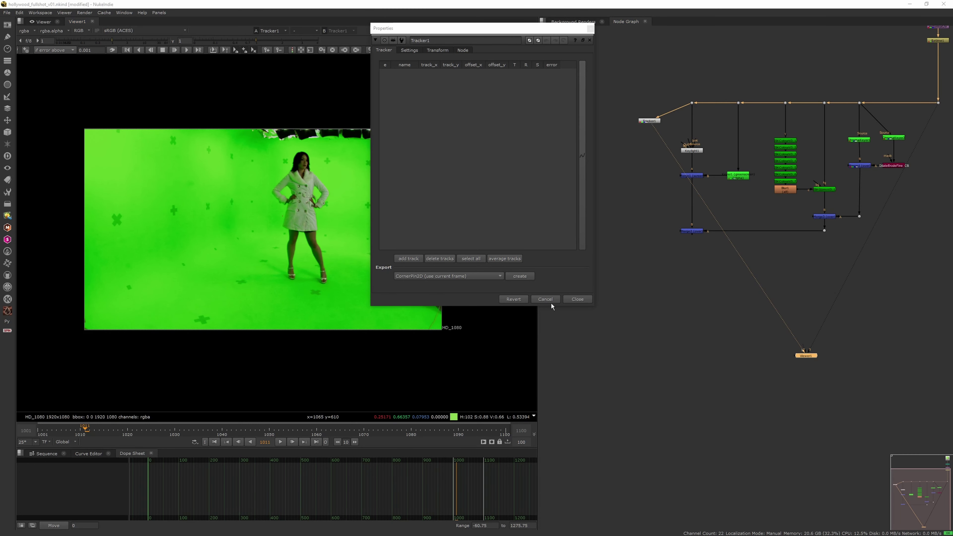
pyautogui.click(577, 299)
pyautogui.click(652, 122)
pyautogui.moveTo(653, 123); pyautogui.dragTo(651, 104)
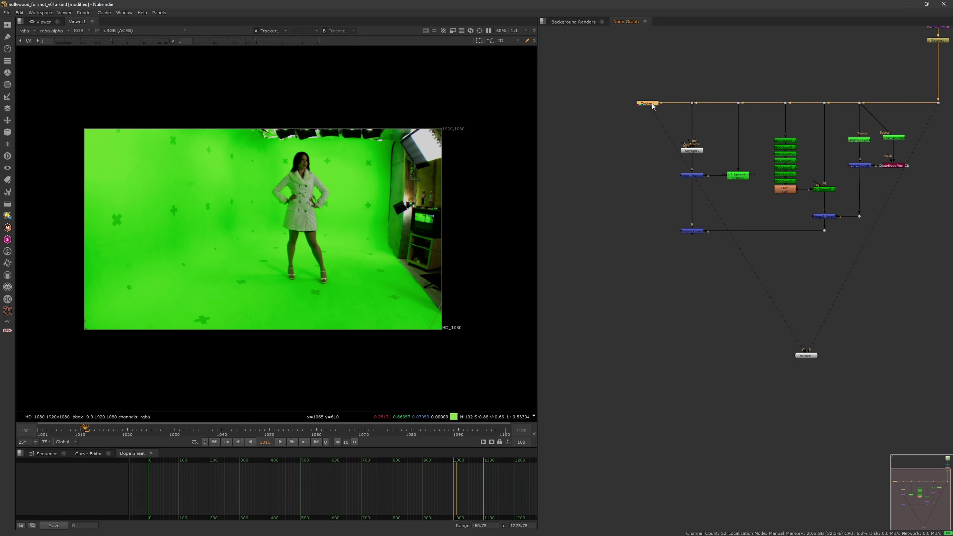
# - At frame 1001, add a track to the Tracker and place it on the woman's belt buckle
pyautogui.doubleClick(647, 104)
pyautogui.click(214, 440)
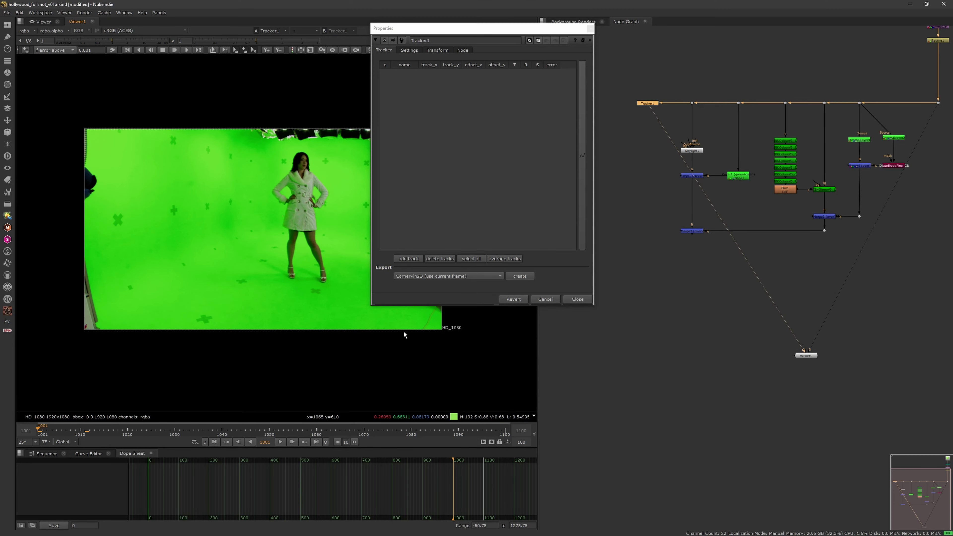
pyautogui.click(582, 300)
pyautogui.scroll(5, 392, 206)
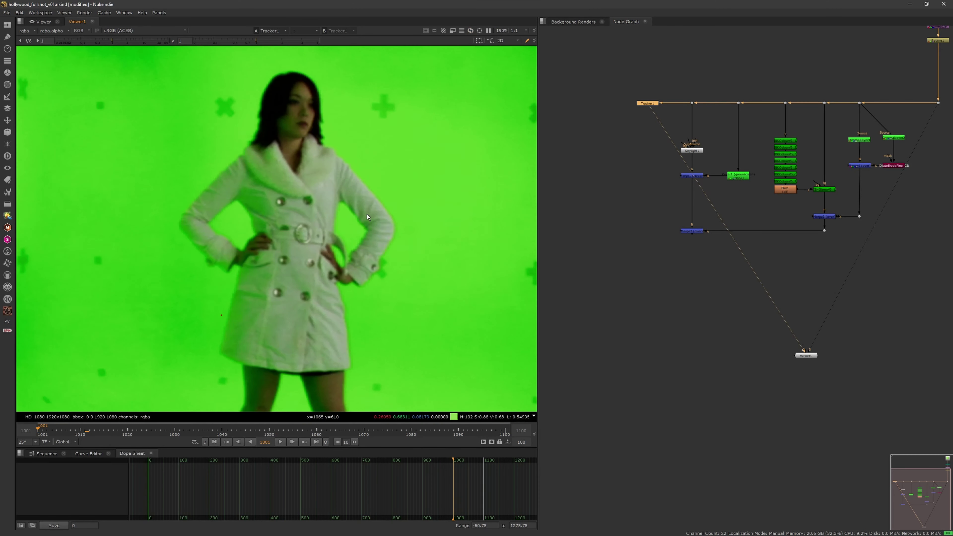
pyautogui.scroll(-4, 392, 206)
pyautogui.moveTo(384, 244); pyautogui.dragTo(369, 205, button='middle')
pyautogui.click(640, 122)
pyautogui.click(651, 105)
pyautogui.doubleClick(648, 104)
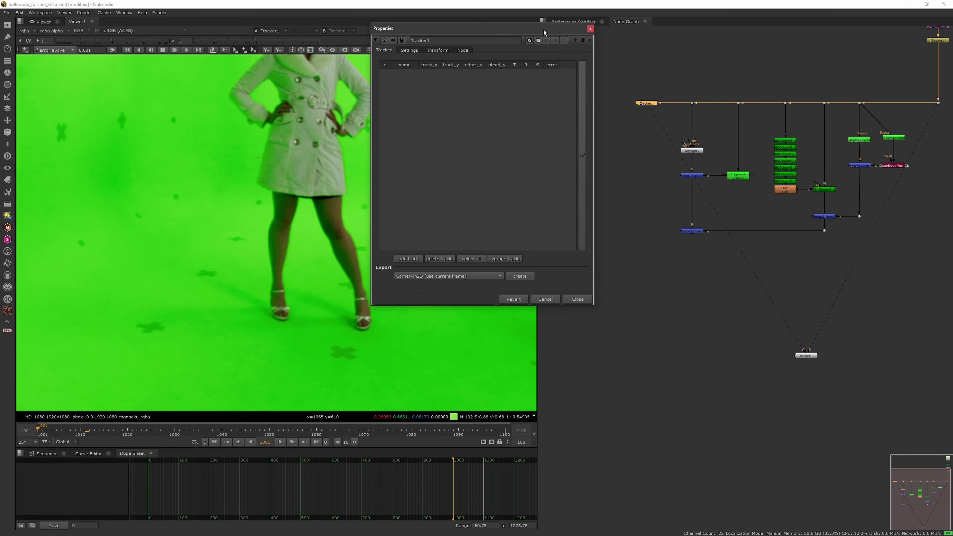
pyautogui.moveTo(544, 33); pyautogui.dragTo(761, 77)
pyautogui.click(626, 302)
pyautogui.moveTo(280, 229); pyautogui.dragTo(289, 246, button='middle')
pyautogui.moveTo(289, 246); pyautogui.dragTo(326, 131)
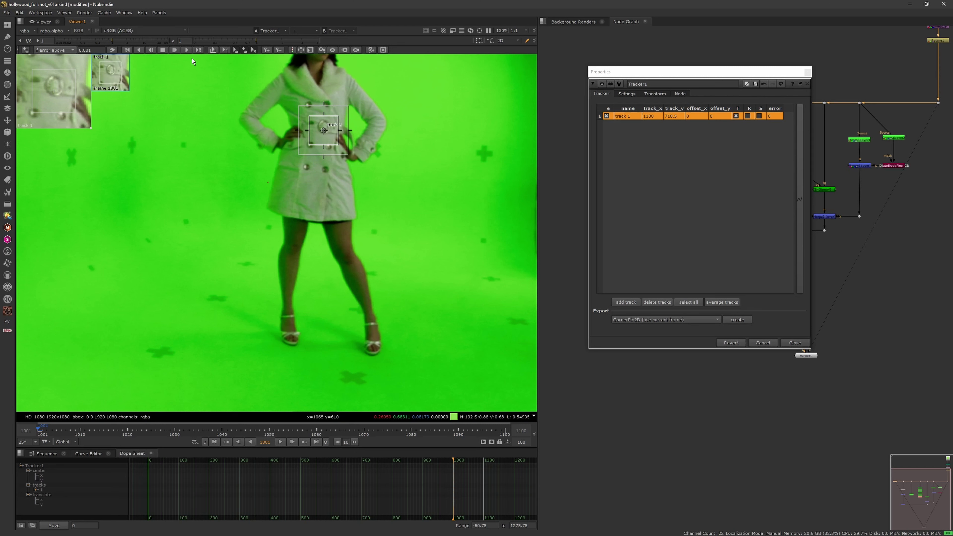
# - Track the belt buckle forward to frame 1100 and close the Tracker's properties
pyautogui.click(186, 50)
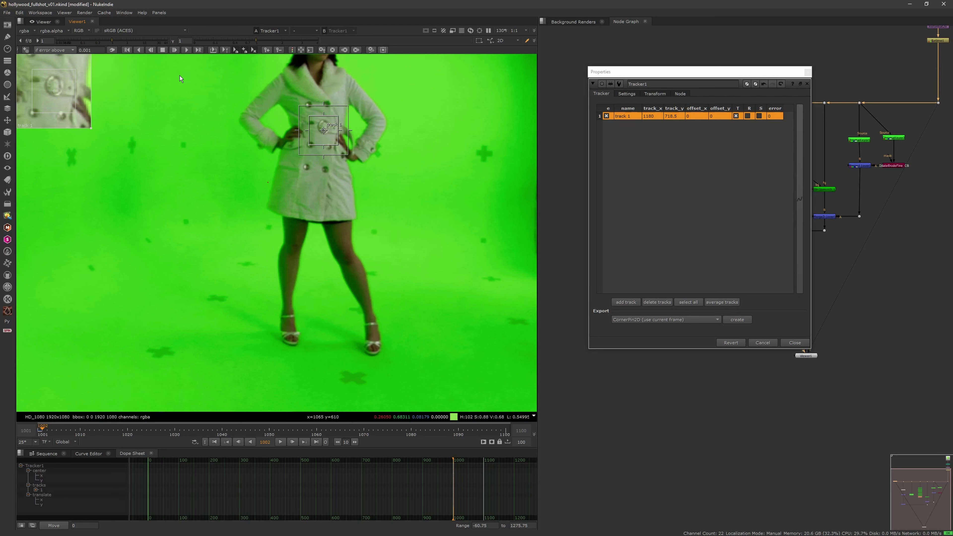
pyautogui.click(186, 50)
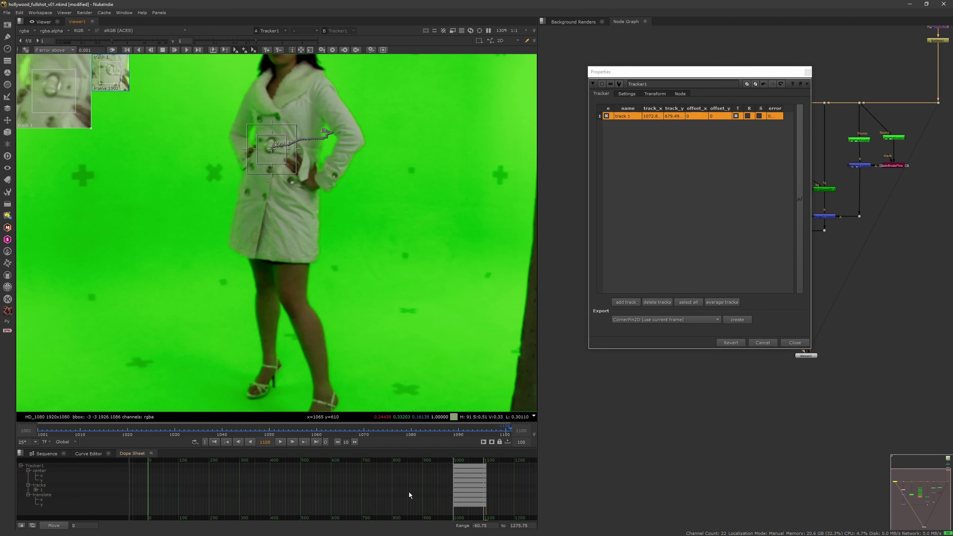
pyautogui.press('f')
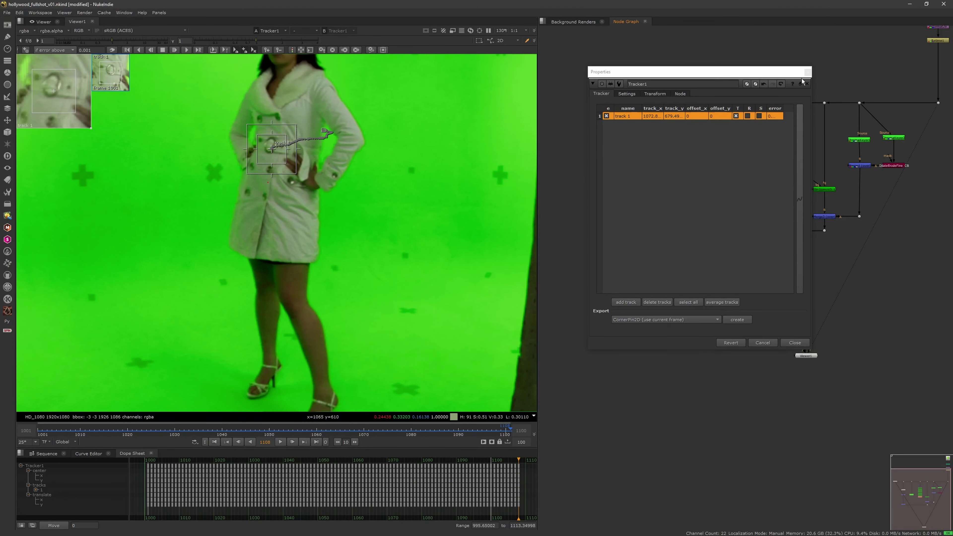
pyautogui.click(804, 83)
# - Add a FrameRange node to the plate's stream, between its last node and the dot below, and close its properties
pyautogui.press('s')
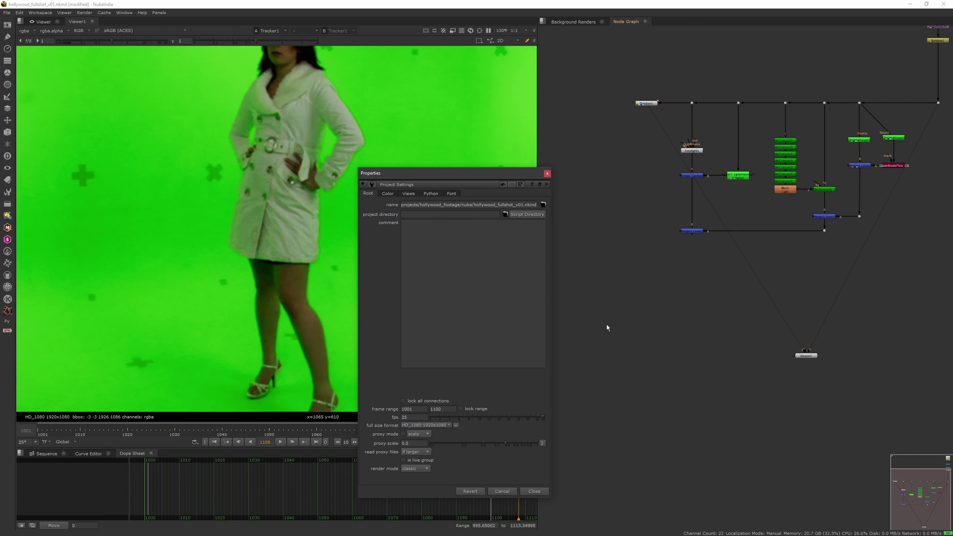
pyautogui.click(547, 174)
pyautogui.moveTo(712, 188); pyautogui.dragTo(624, 232, button='middle')
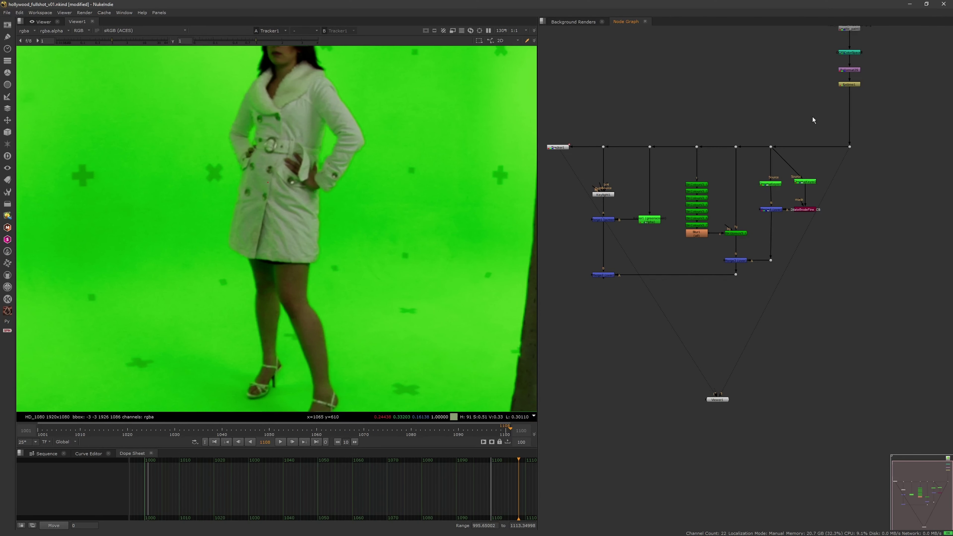
pyautogui.press('Tab')
pyautogui.write('frame')
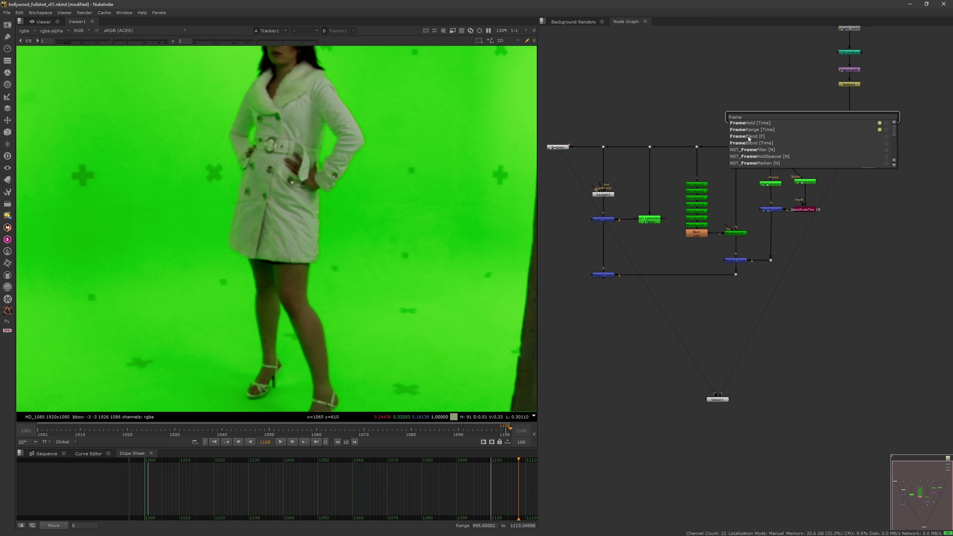
pyautogui.click(753, 130)
pyautogui.moveTo(813, 114); pyautogui.dragTo(853, 110)
pyautogui.click(785, 78)
# - Open the Tracker's properties, create a Roto node and arrange both properties windows side by side with the Roto's Root layer selected
pyautogui.moveTo(579, 193); pyautogui.dragTo(669, 181, button='middle')
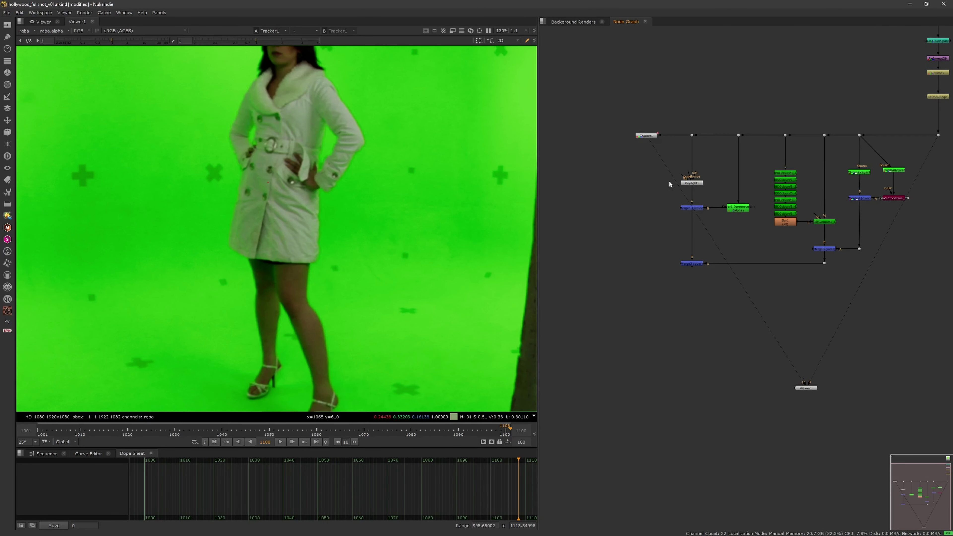
pyautogui.doubleClick(646, 136)
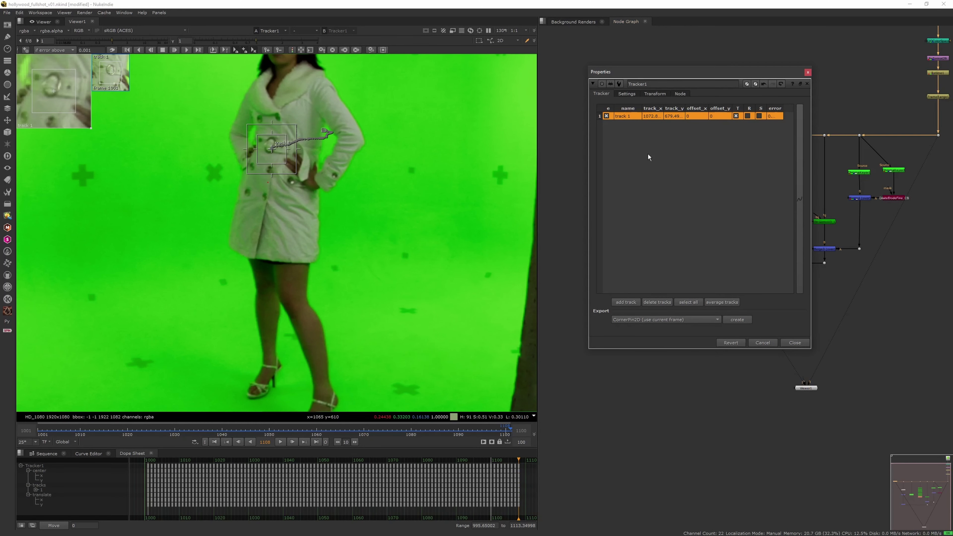
pyautogui.moveTo(684, 74); pyautogui.dragTo(465, 98)
pyautogui.moveTo(672, 231); pyautogui.dragTo(657, 203, button='middle')
pyautogui.click(646, 269)
pyautogui.press('o')
pyautogui.click(450, 314)
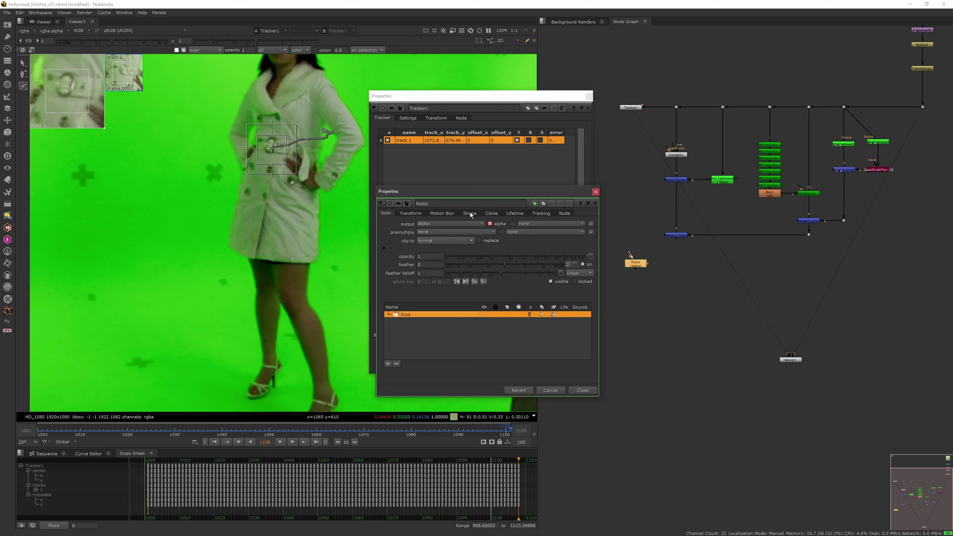
pyautogui.moveTo(472, 192); pyautogui.dragTo(734, 181)
# - Set the Tracker's transform reference frame to the first frame, 1001
pyautogui.click(436, 117)
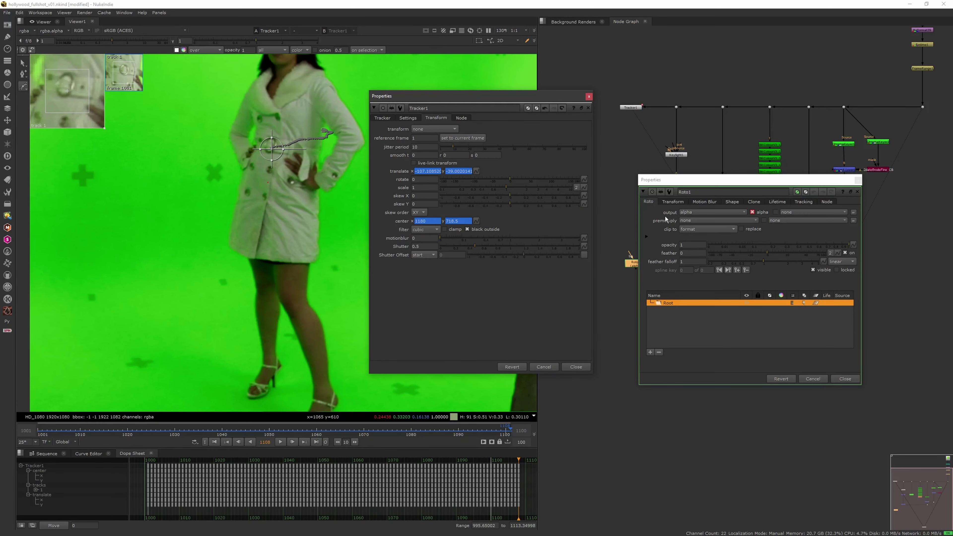
pyautogui.click(214, 442)
pyautogui.click(472, 140)
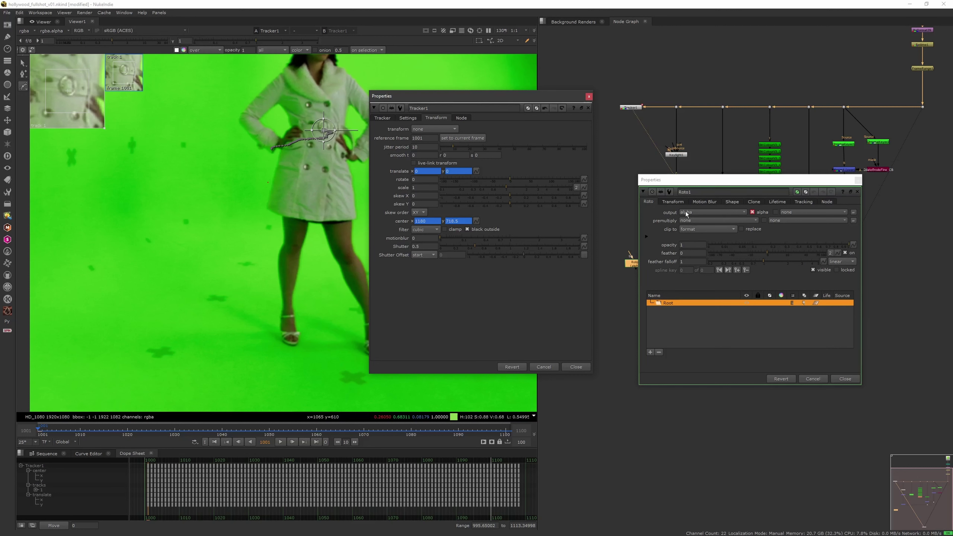
# - Link the Roto Root layer's translate and center to the Tracker's translate and center, and close both properties windows
pyautogui.click(680, 202)
pyautogui.keyDown('ctrl'); pyautogui.moveTo(475, 167); pyautogui.dragTo(736, 211); pyautogui.keyUp('ctrl')
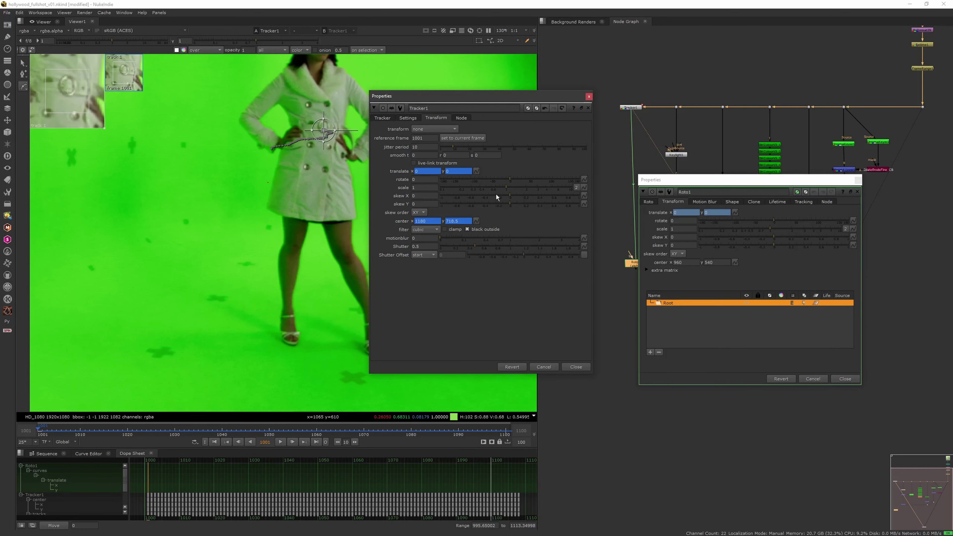
pyautogui.keyDown('ctrl'); pyautogui.moveTo(476, 221); pyautogui.dragTo(713, 272); pyautogui.keyUp('ctrl')
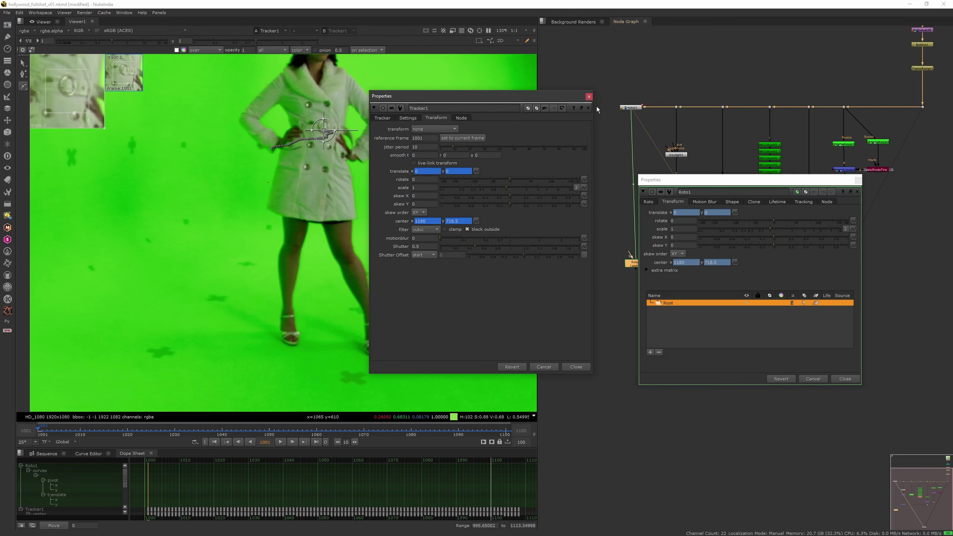
pyautogui.click(589, 97)
pyautogui.click(858, 180)
# - Draw an ellipse around the woman in the Roto at frame 1001 and widen its curve on the side of her bent elbow
pyautogui.doubleClick(637, 263)
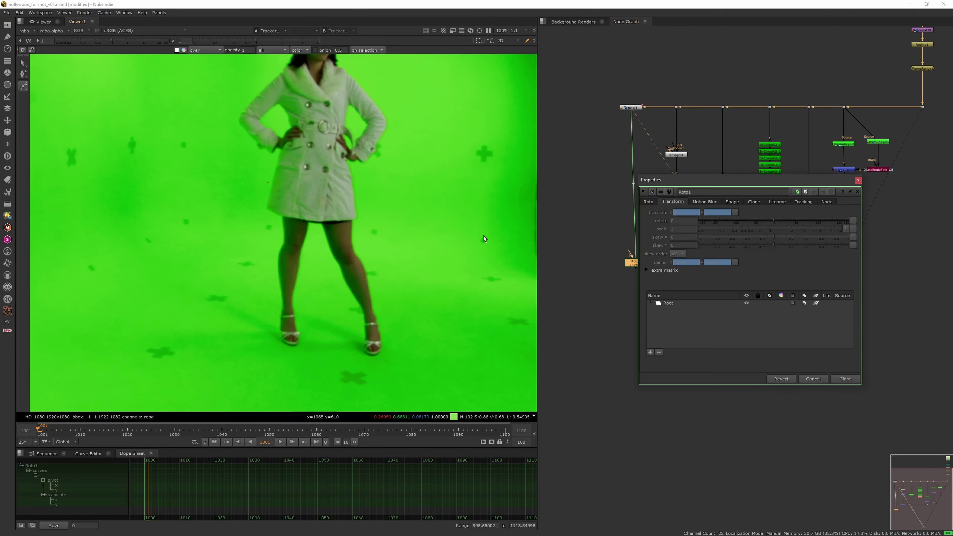
pyautogui.scroll(-3, 405, 282)
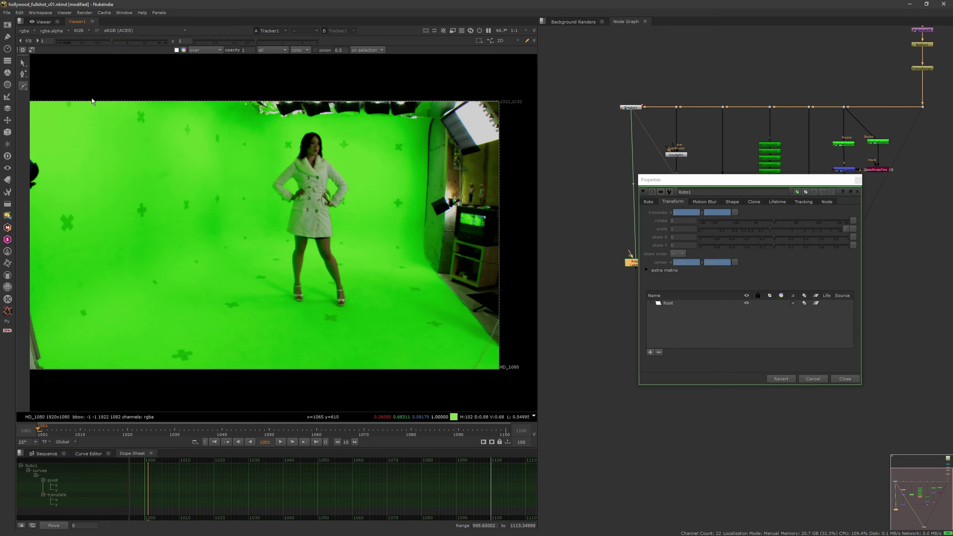
pyautogui.scroll(1, 277, 160)
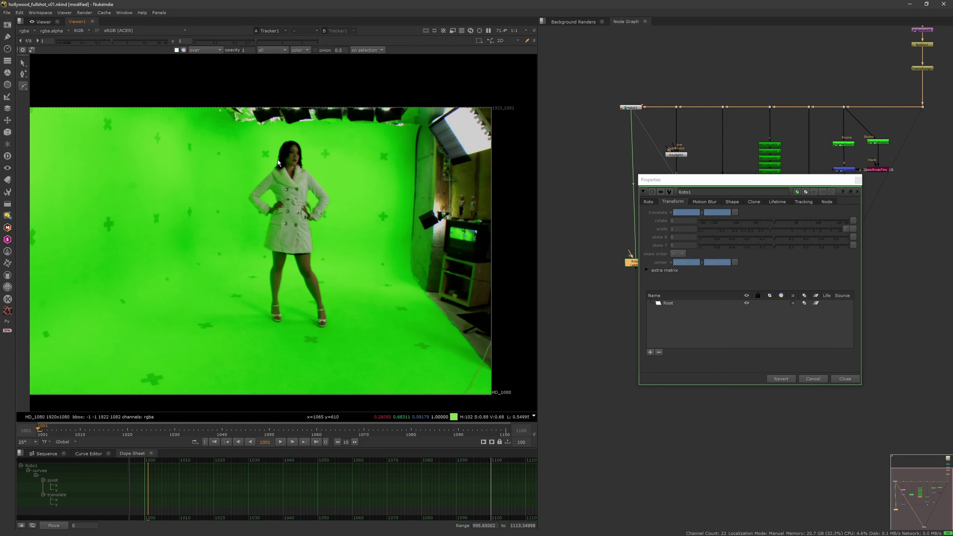
pyautogui.rightClick(23, 85)
pyautogui.click(75, 116)
pyautogui.moveTo(274, 135); pyautogui.dragTo(339, 324)
pyautogui.click(257, 229)
pyautogui.moveTo(251, 173); pyautogui.dragTo(243, 173)
pyautogui.moveTo(257, 228); pyautogui.dragTo(246, 224)
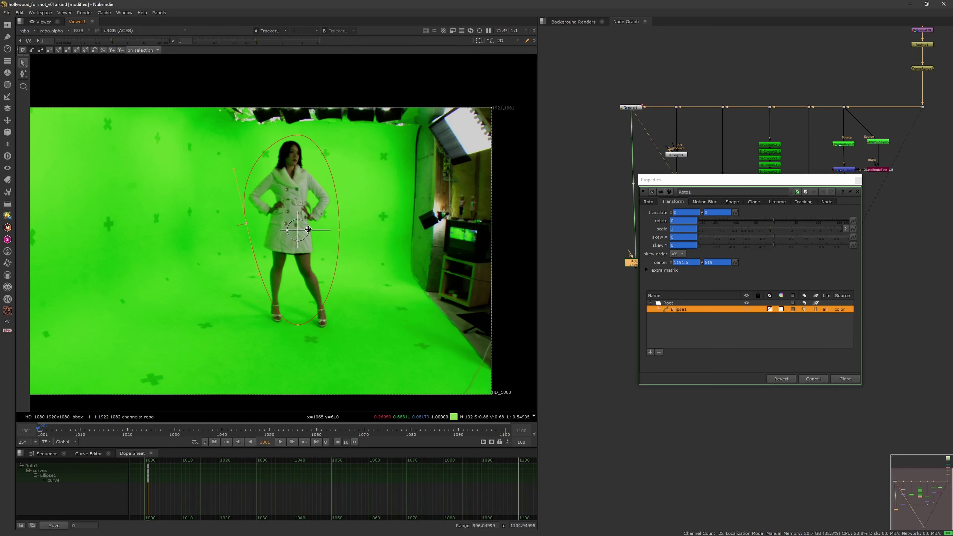
# - Reshape the ellipse at frame 1001, tucking in its right side and lowering and widening its base around the feet
pyautogui.moveTo(339, 230); pyautogui.dragTo(335, 224)
pyautogui.moveTo(336, 172); pyautogui.dragTo(344, 174)
pyautogui.moveTo(297, 326); pyautogui.dragTo(357, 336)
pyautogui.moveTo(270, 331); pyautogui.dragTo(241, 338)
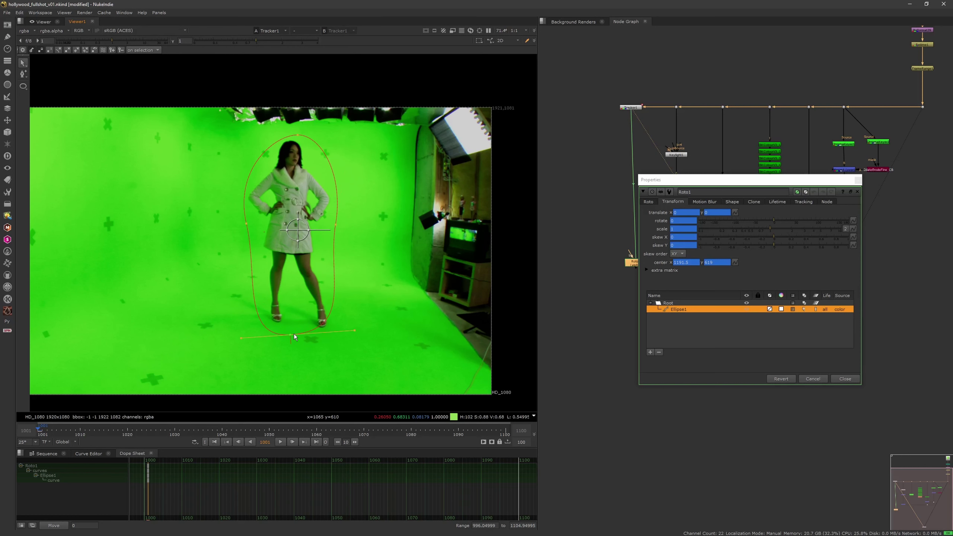
pyautogui.moveTo(359, 331); pyautogui.dragTo(370, 338)
pyautogui.moveTo(290, 335); pyautogui.dragTo(289, 342)
pyautogui.click(297, 134)
# - Adjust the ellipse's bottom, side and top points around the woman at the last frame, 1100
pyautogui.click(316, 441)
pyautogui.moveTo(263, 350); pyautogui.dragTo(277, 381)
pyautogui.moveTo(310, 234); pyautogui.dragTo(321, 230)
pyautogui.moveTo(270, 145); pyautogui.dragTo(273, 139)
pyautogui.moveTo(220, 233); pyautogui.dragTo(238, 225)
# - Adjust the ellipse's bottom and side points at frame 1050 to leave more room around the feet and elbows
pyautogui.click(271, 429)
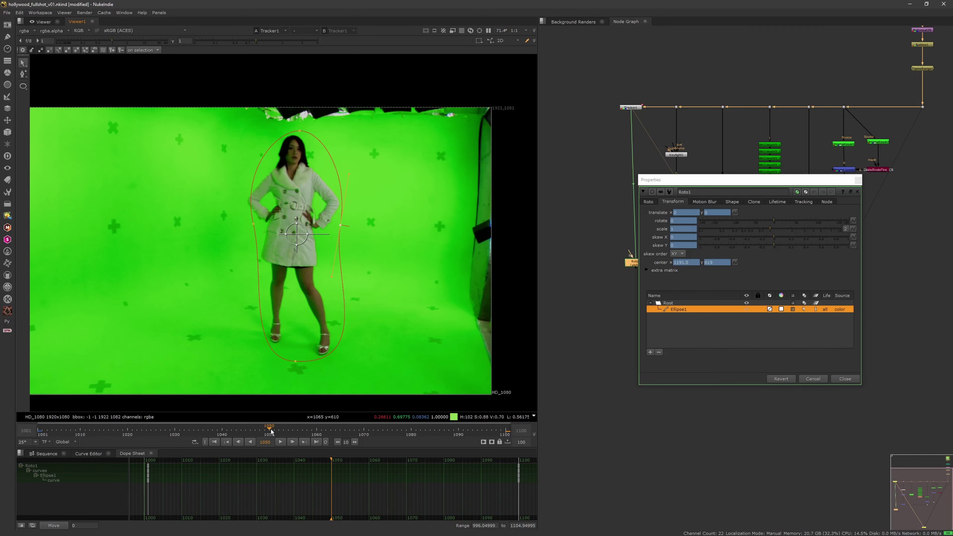
pyautogui.moveTo(295, 361); pyautogui.dragTo(289, 363)
pyautogui.moveTo(252, 224); pyautogui.dragTo(244, 219)
pyautogui.moveTo(340, 225); pyautogui.dragTo(344, 223)
pyautogui.click(245, 218)
# - Lower and widen the ellipse's base and push its right side outwards at frame 1079
pyautogui.click(174, 428)
pyautogui.moveTo(203, 429); pyautogui.dragTo(408, 429)
pyautogui.moveTo(285, 373); pyautogui.dragTo(284, 379)
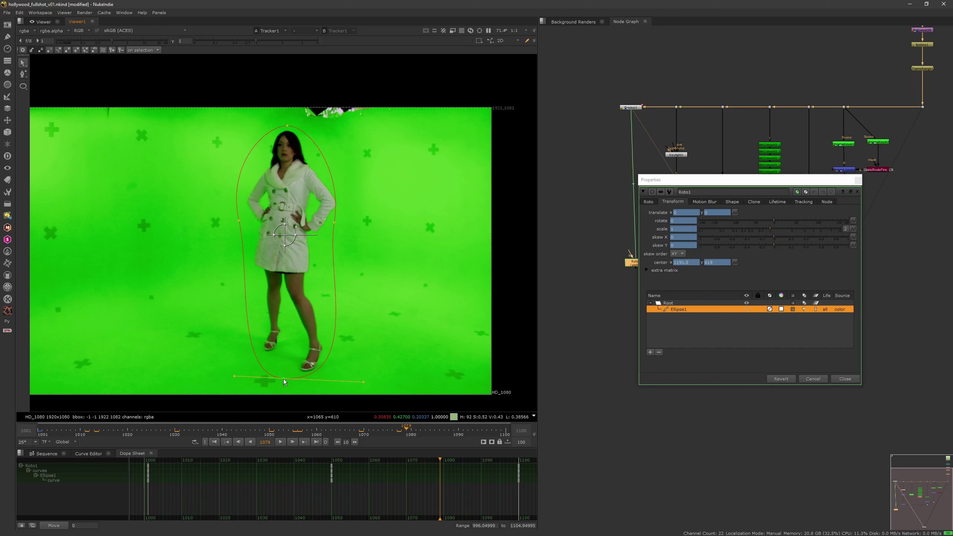
pyautogui.moveTo(369, 382); pyautogui.dragTo(374, 382)
pyautogui.moveTo(233, 377); pyautogui.dragTo(223, 380)
pyautogui.moveTo(332, 221); pyautogui.dragTo(336, 219)
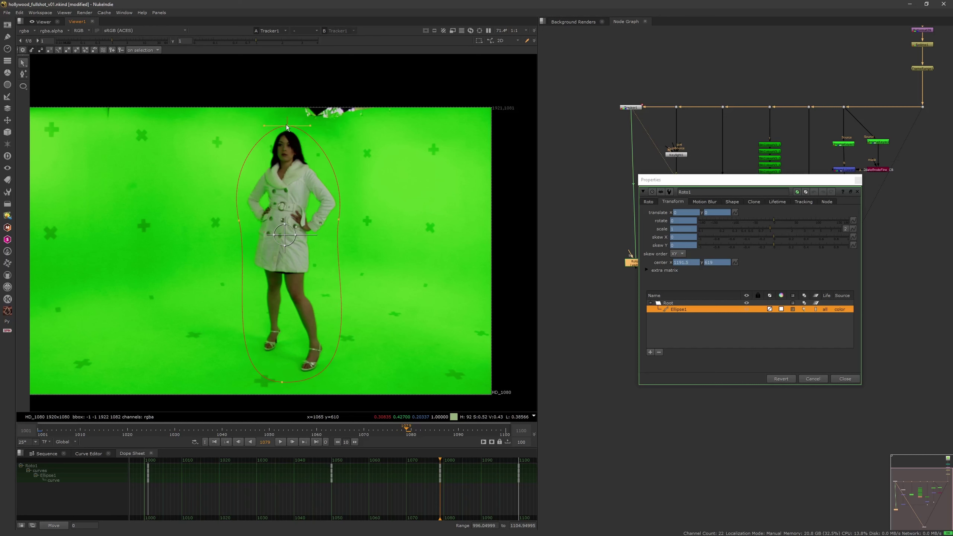
# - Key the ellipse at frame 1023 with a slightly lower base and wider left side, and close the Roto's properties
pyautogui.moveTo(255, 428); pyautogui.dragTo(142, 426)
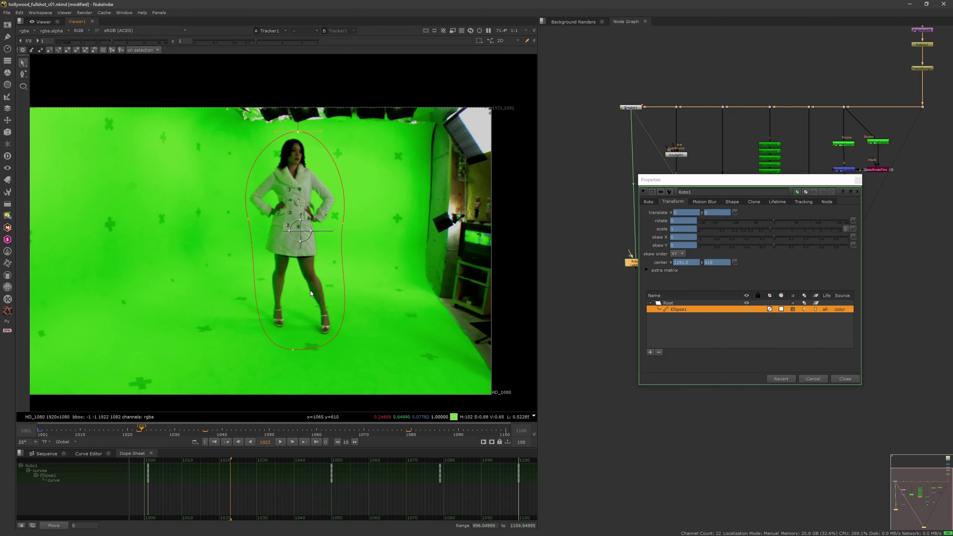
pyautogui.moveTo(292, 349); pyautogui.dragTo(292, 351)
pyautogui.moveTo(248, 219); pyautogui.dragTo(244, 218)
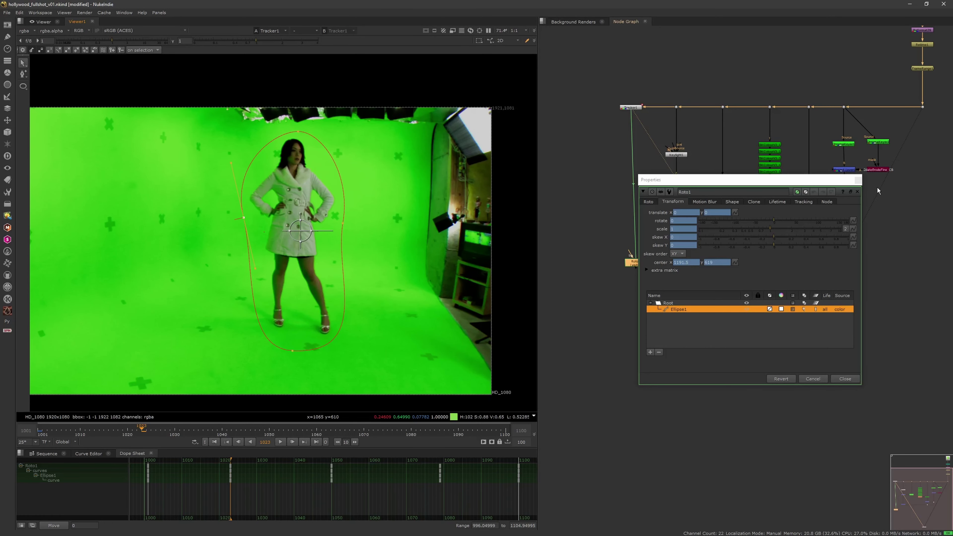
pyautogui.click(857, 191)
# - Add a Merge below the combined matte with the Roto as its A input, and view its alpha
pyautogui.press('m')
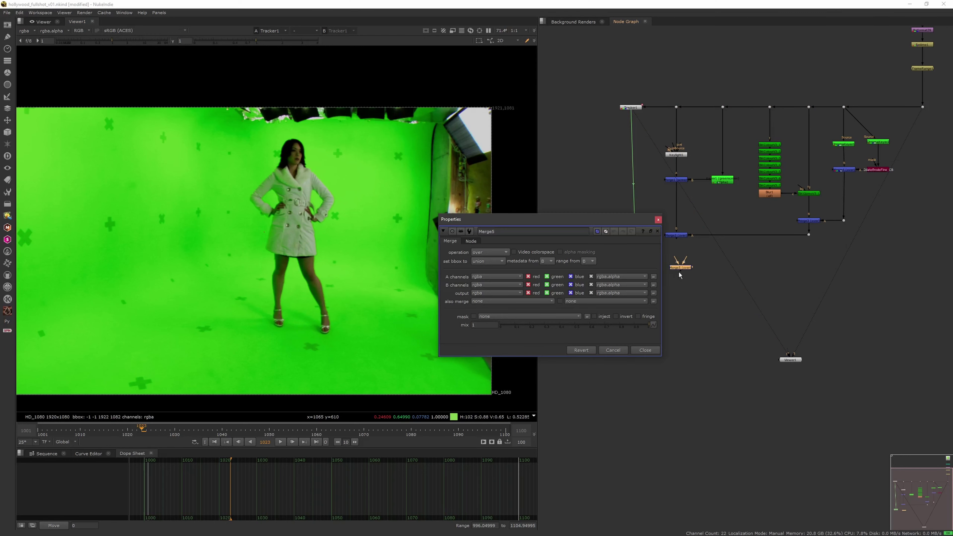
pyautogui.moveTo(685, 260); pyautogui.dragTo(642, 268)
pyautogui.click(658, 220)
pyautogui.click(642, 265)
pyautogui.moveTo(680, 269); pyautogui.dragTo(676, 269)
pyautogui.press('1')
pyautogui.press('a')
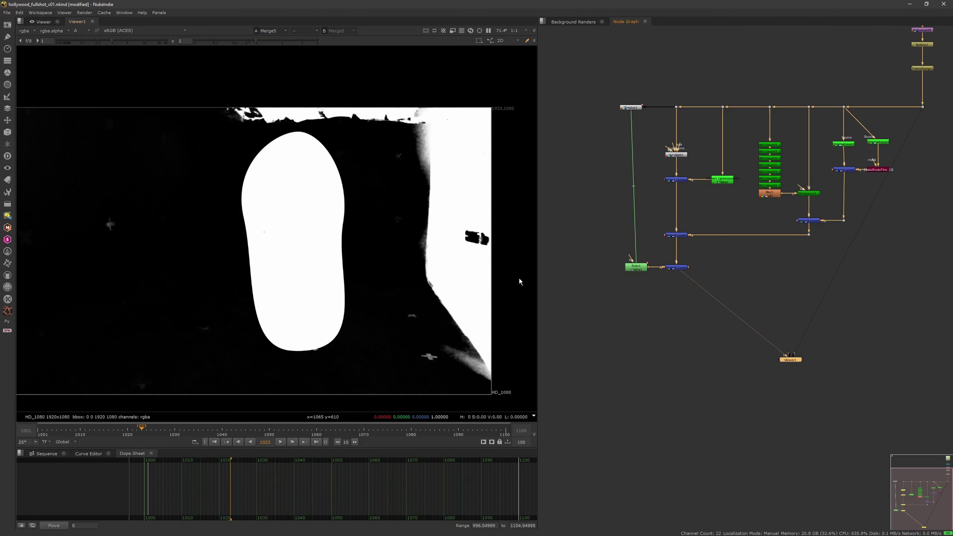
# - Set the new Merge's operation to mask and close its properties
pyautogui.doubleClick(676, 267)
pyautogui.click(491, 252)
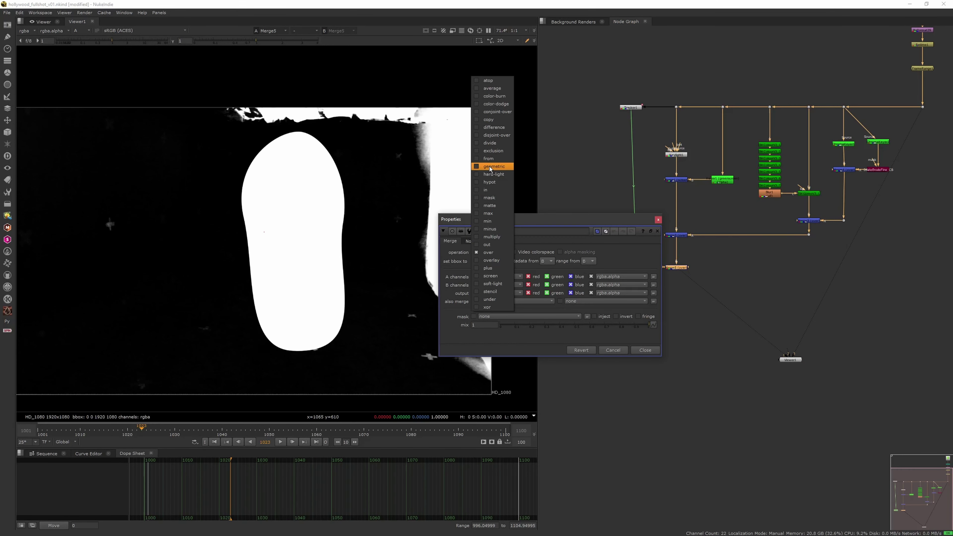
pyautogui.click(488, 198)
pyautogui.click(656, 231)
# - Set the garbage-matte ellipse's feather to 30 in the Roto's properties and close them
pyautogui.doubleClick(631, 267)
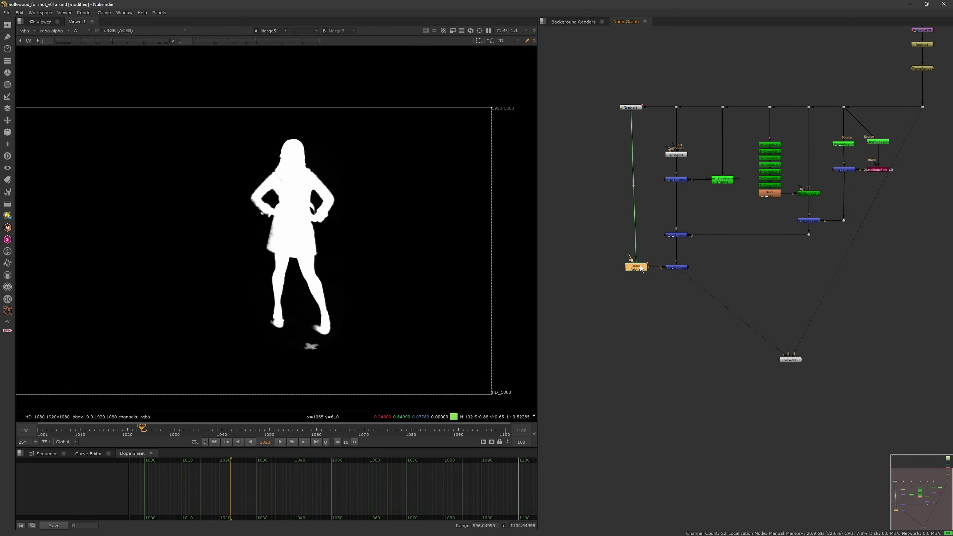
pyautogui.click(342, 272)
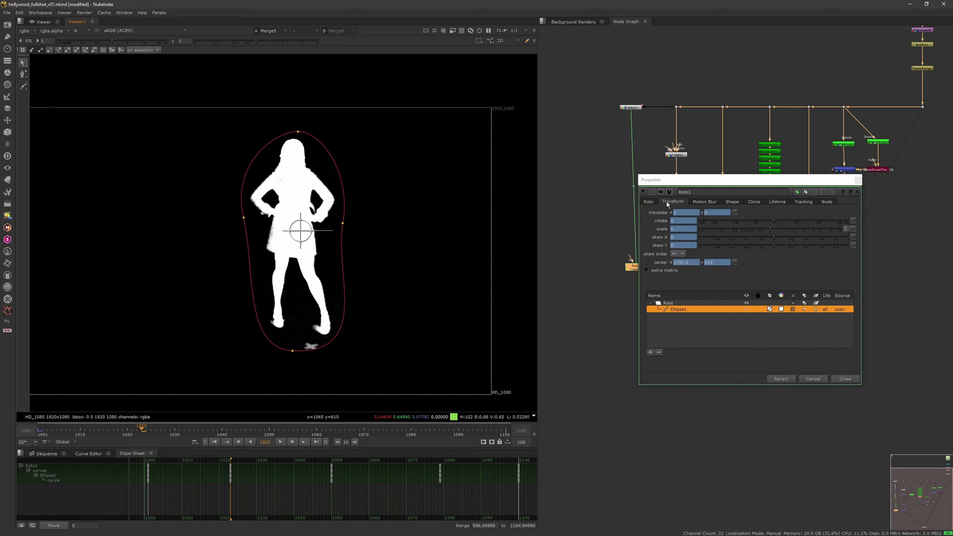
pyautogui.click(648, 201)
pyautogui.click(688, 252)
pyautogui.write('50')
pyautogui.write('30')
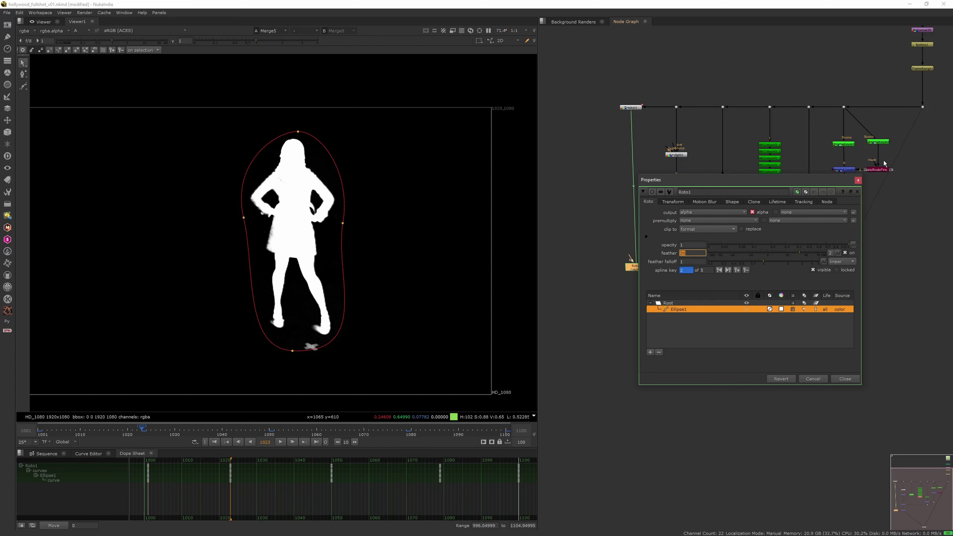
pyautogui.click(858, 181)
# - Examine the masked result in alpha and RGB while scrubbing to other frames
pyautogui.click(682, 245)
pyautogui.click(681, 264)
pyautogui.press('1')
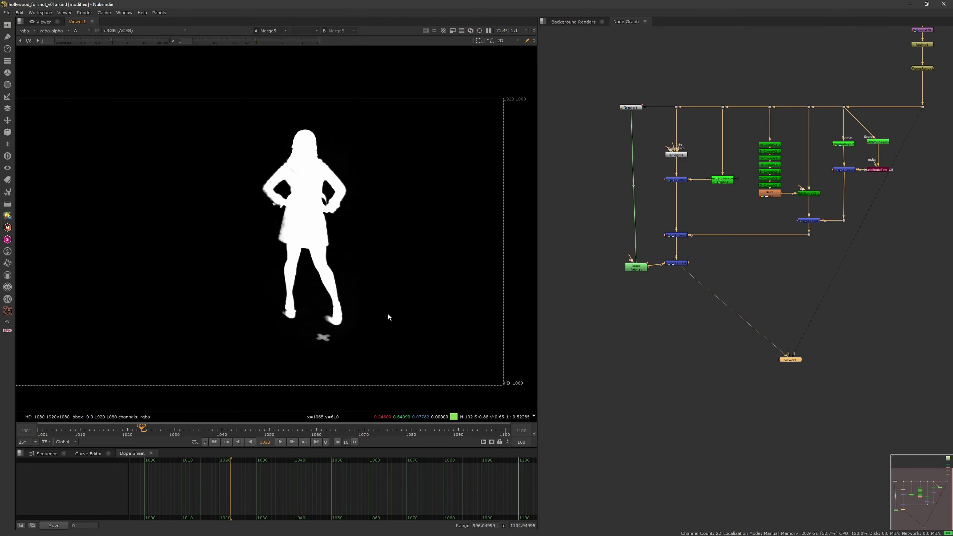
pyautogui.scroll(-3, 369, 314)
pyautogui.scroll(1, 356, 323)
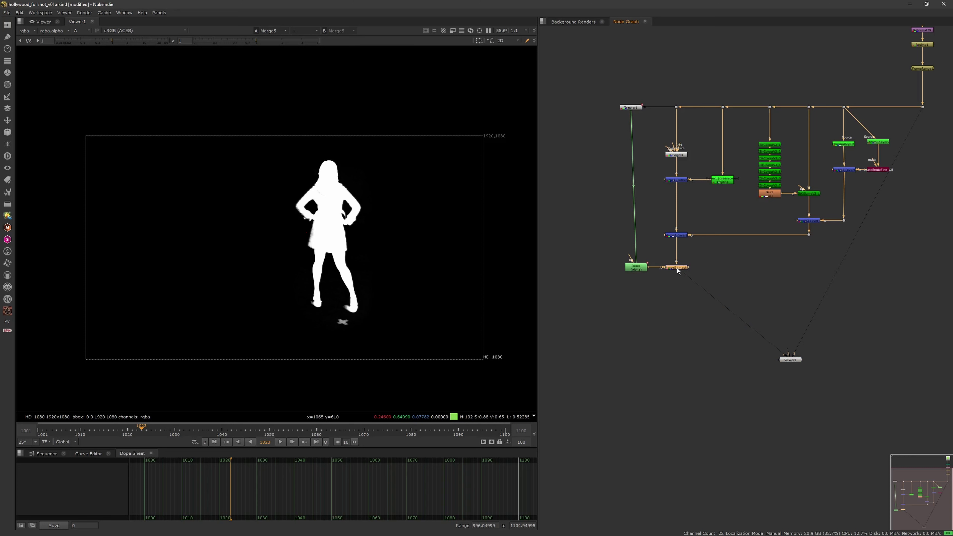
pyautogui.click(206, 435)
pyautogui.moveTo(206, 435); pyautogui.dragTo(128, 435)
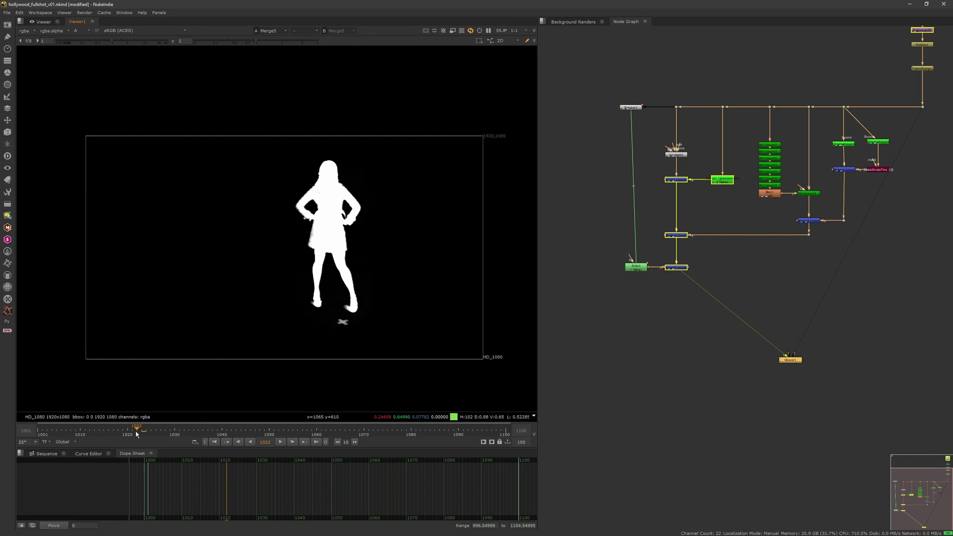
pyautogui.press('a')
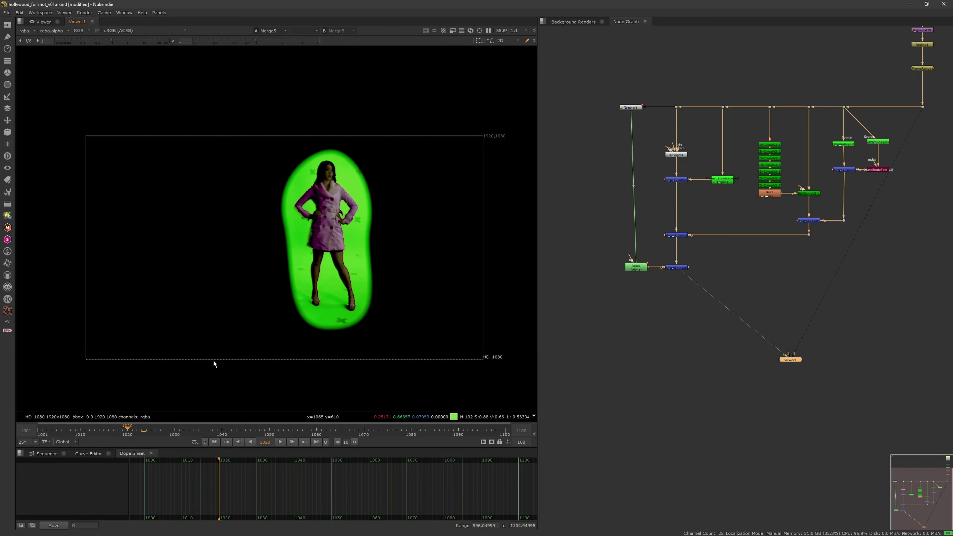
pyautogui.press('a')
pyautogui.moveTo(160, 430); pyautogui.dragTo(317, 424)
# - View the original plate in RGB from the Dot below its FrameRange node
pyautogui.moveTo(735, 230); pyautogui.dragTo(561, 322, button='middle')
pyautogui.moveTo(773, 180); pyautogui.dragTo(743, 204)
pyautogui.press('1')
pyautogui.press('a')
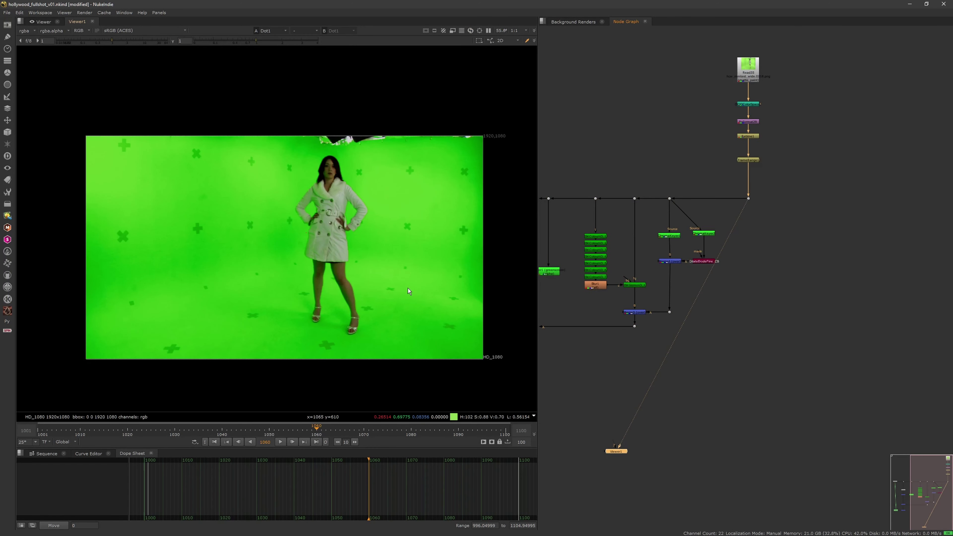
pyautogui.moveTo(408, 289); pyautogui.dragTo(406, 264, button='middle')
pyautogui.click(743, 254)
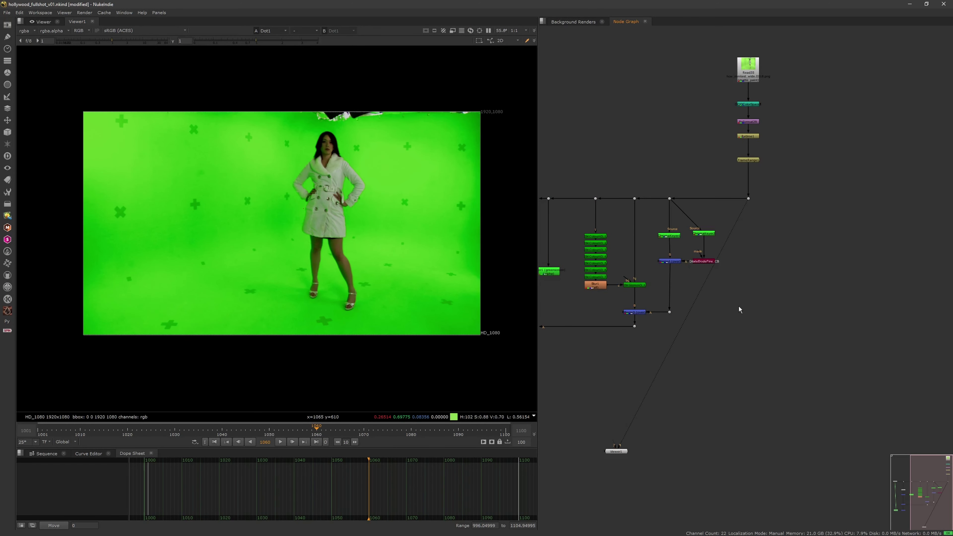
# - Add a Copy node with the plate as its B input and the masked matte routed through a Dot into A
pyautogui.moveTo(738, 306); pyautogui.dragTo(774, 235, button='middle')
pyautogui.scroll(-3, 774, 234)
pyautogui.press('k')
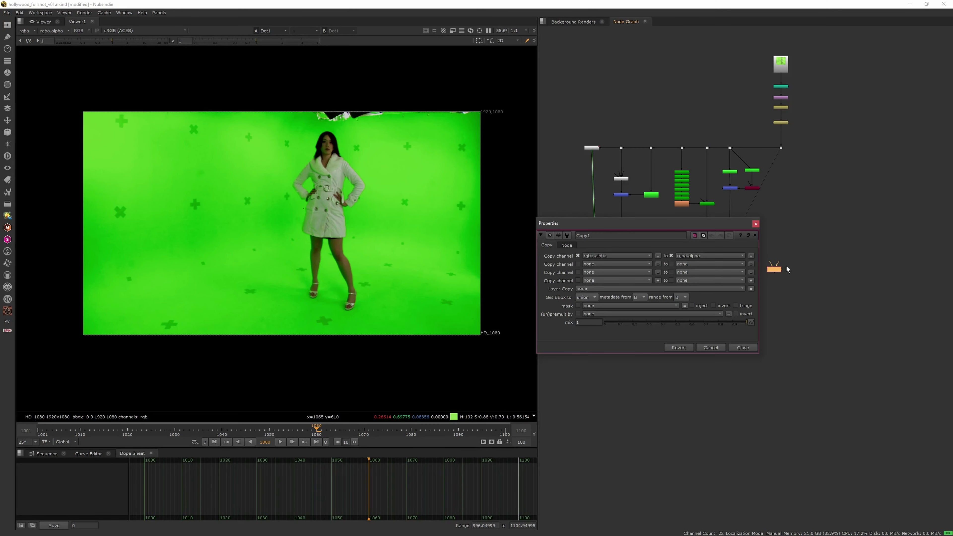
pyautogui.click(756, 224)
pyautogui.moveTo(776, 263); pyautogui.dragTo(784, 297)
pyautogui.moveTo(696, 312); pyautogui.dragTo(892, 311)
pyautogui.click(662, 298)
pyautogui.moveTo(662, 298); pyautogui.dragTo(679, 292, button='middle')
pyautogui.keyDown('ctrl'); pyautogui.moveTo(717, 268); pyautogui.dragTo(640, 284); pyautogui.keyUp('ctrl')
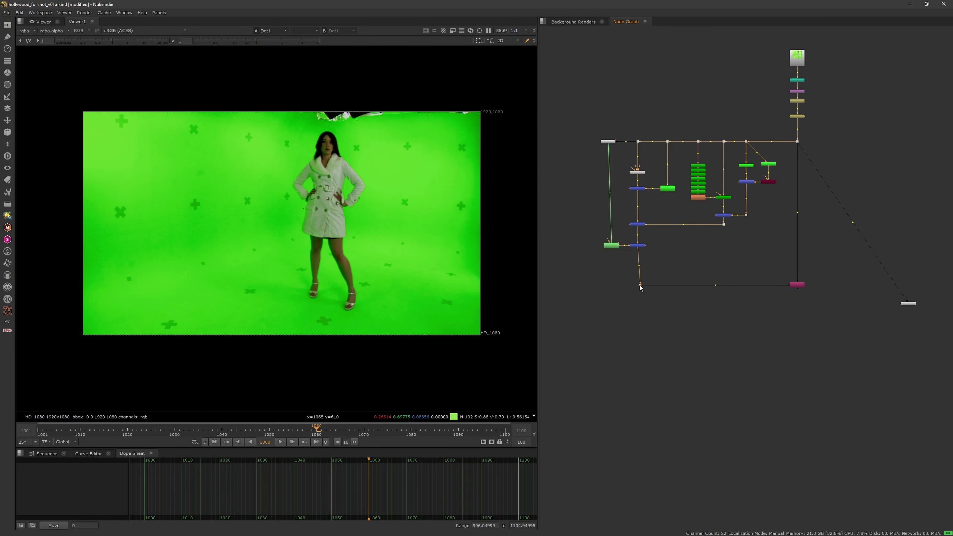
pyautogui.click(652, 299)
# - View the Copy node's output and check its alpha against the RGB image
pyautogui.keyDown('ctrl'); pyautogui.keyDown('shift'); pyautogui.click(800, 284); pyautogui.keyUp('shift'); pyautogui.keyUp('ctrl')
pyautogui.press('a')
pyautogui.press('a')
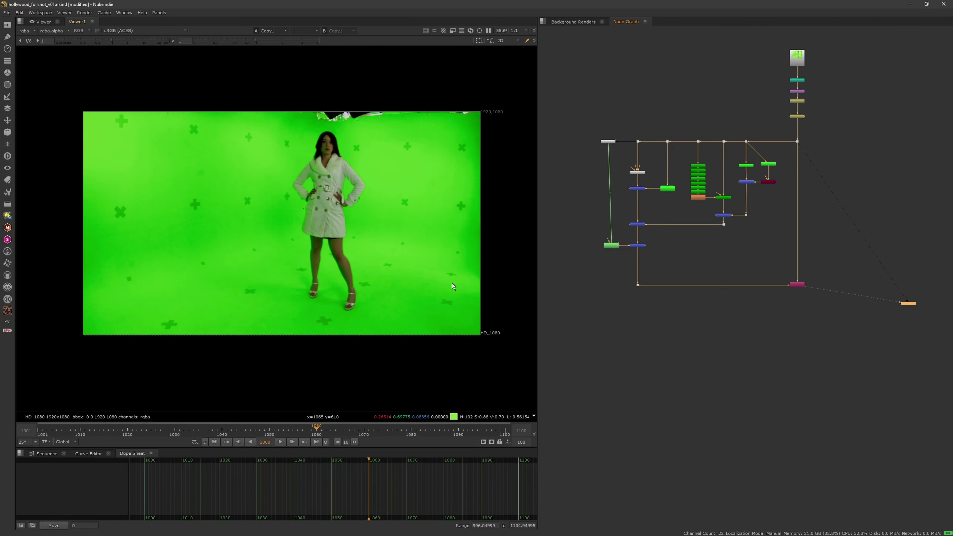
pyautogui.moveTo(822, 216); pyautogui.dragTo(758, 228, button='middle')
pyautogui.scroll(3, 754, 228)
pyautogui.click(740, 239)
pyautogui.press('Tab')
pyautogui.press('Escape')
pyautogui.moveTo(697, 229); pyautogui.dragTo(735, 197, button='middle')
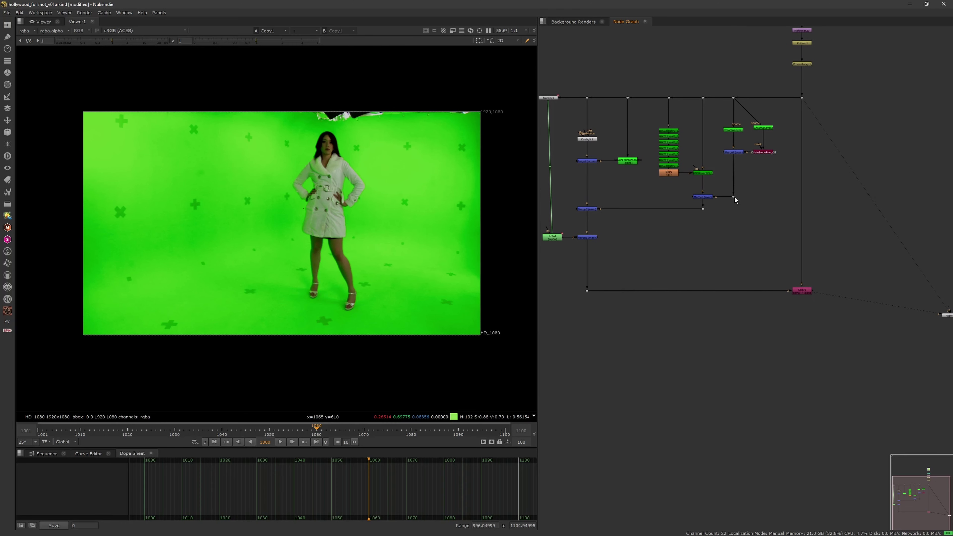
pyautogui.scroll(-3, 750, 191)
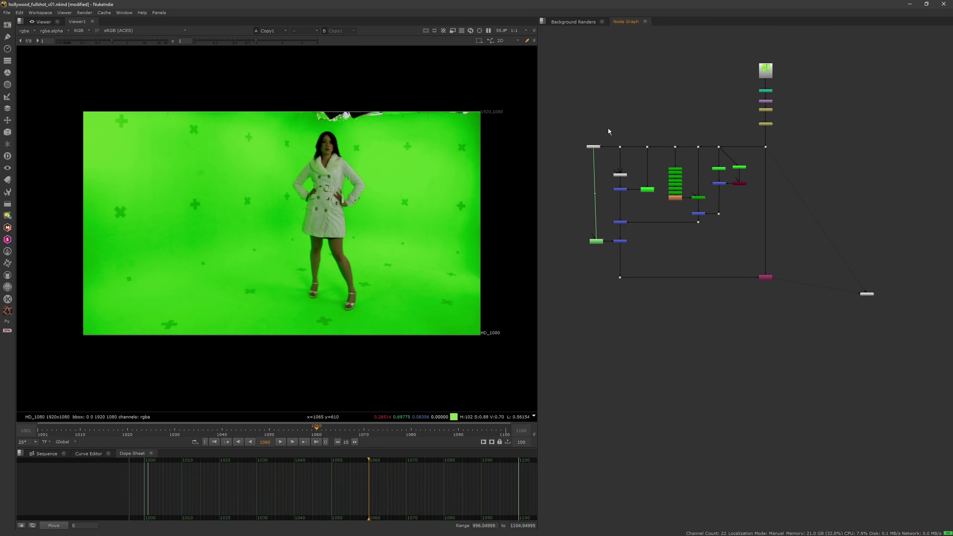
pyautogui.moveTo(569, 118); pyautogui.dragTo(746, 290)
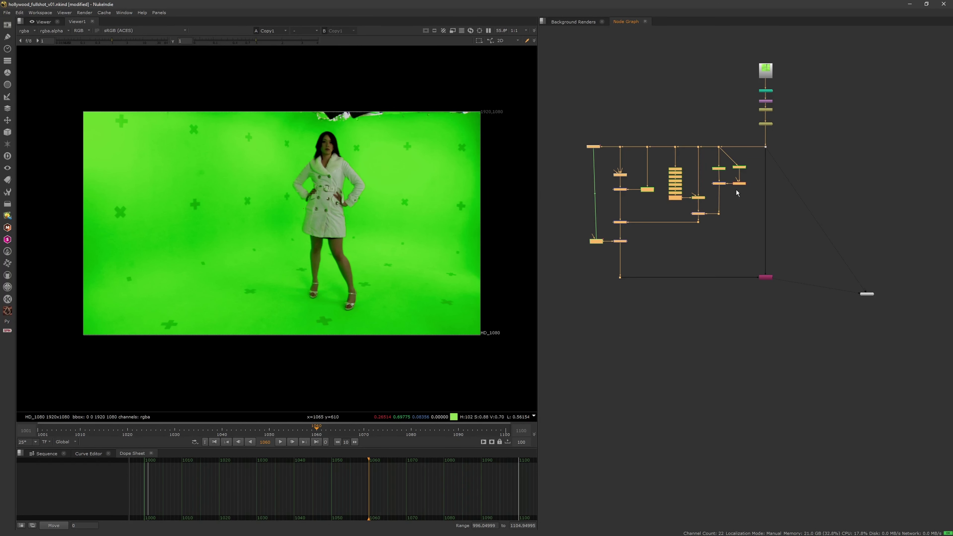
pyautogui.click(691, 215)
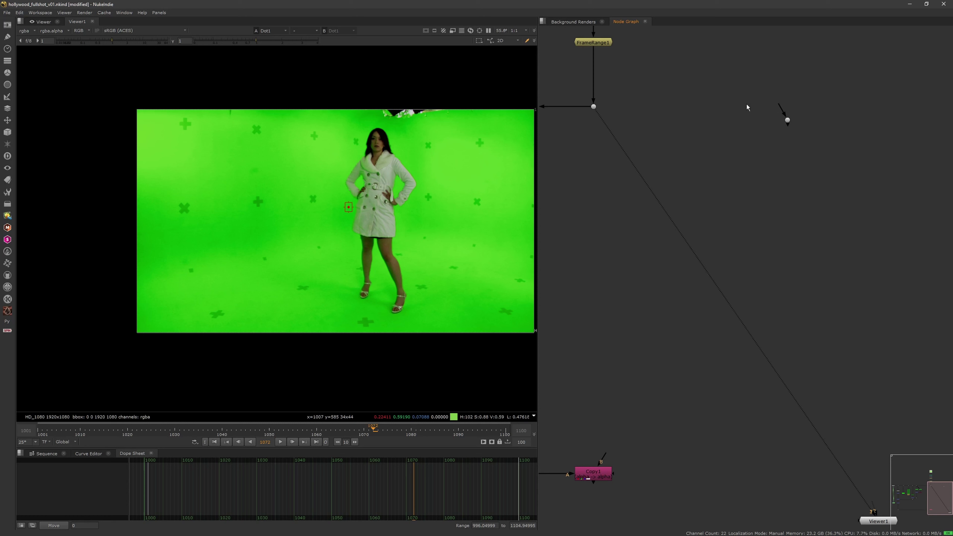
# - Connect the loose Dot to the plate's Dot and add a Keylight node with its Source input connected to it
pyautogui.moveTo(775, 106); pyautogui.dragTo(594, 107)
pyautogui.moveTo(788, 120); pyautogui.dragTo(784, 107)
pyautogui.click(781, 155)
pyautogui.press('Tab')
pyautogui.write('keyul')
pyautogui.press('BackSpace')
pyautogui.press('BackSpace')
pyautogui.write('li')
pyautogui.press('Return')
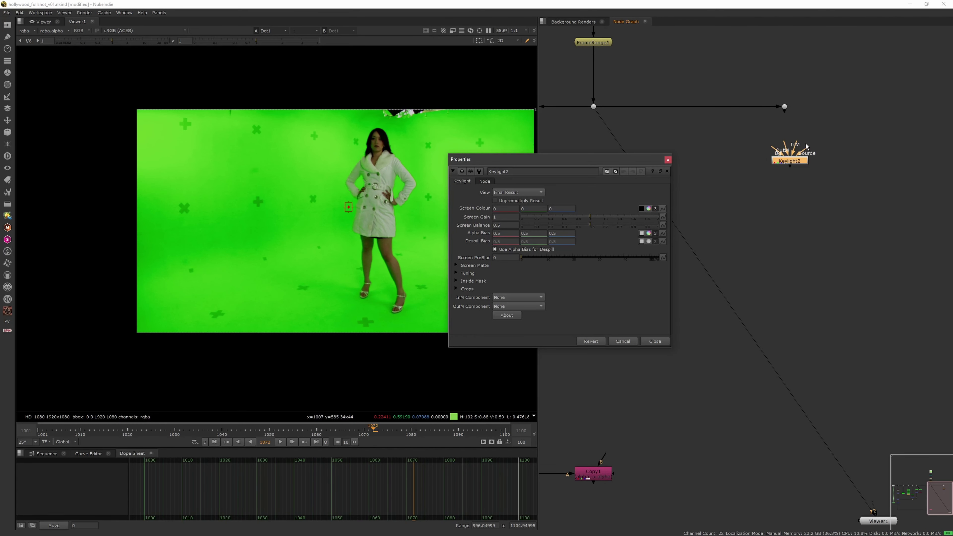
pyautogui.moveTo(801, 150); pyautogui.dragTo(784, 107)
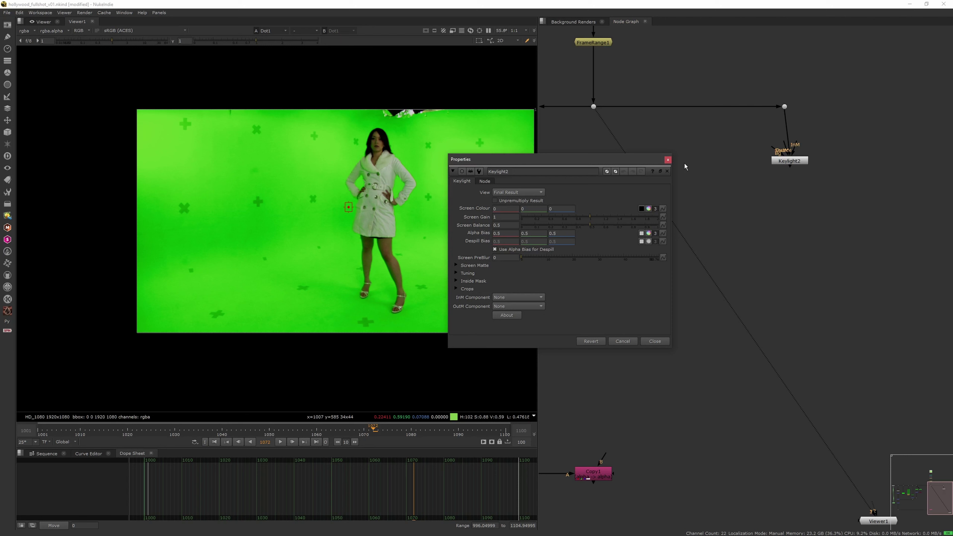
# - View the new Keylight and sample the green backdrop beside the woman as its Screen Colour
pyautogui.moveTo(789, 161); pyautogui.dragTo(783, 162)
pyautogui.press('2')
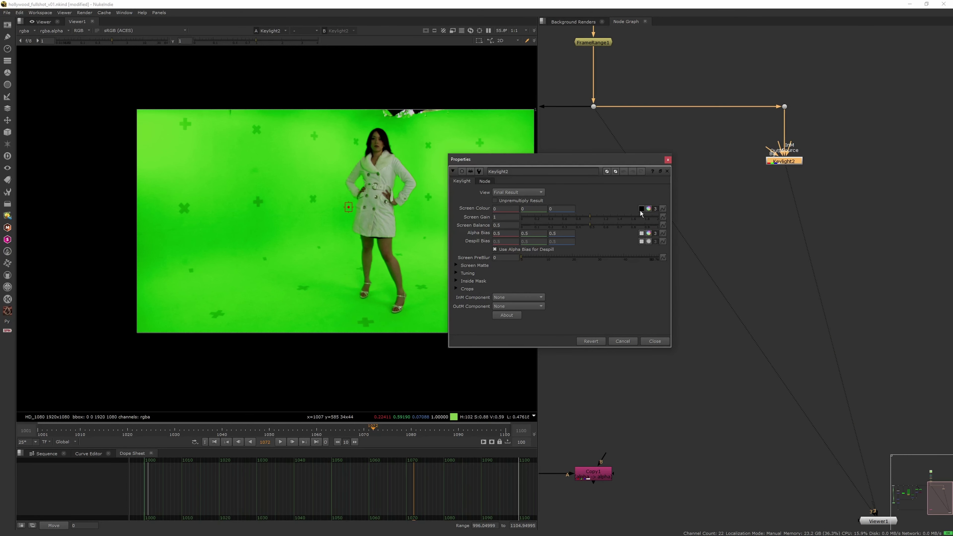
pyautogui.keyDown('ctrl'); pyautogui.click(344, 231); pyautogui.keyUp('ctrl')
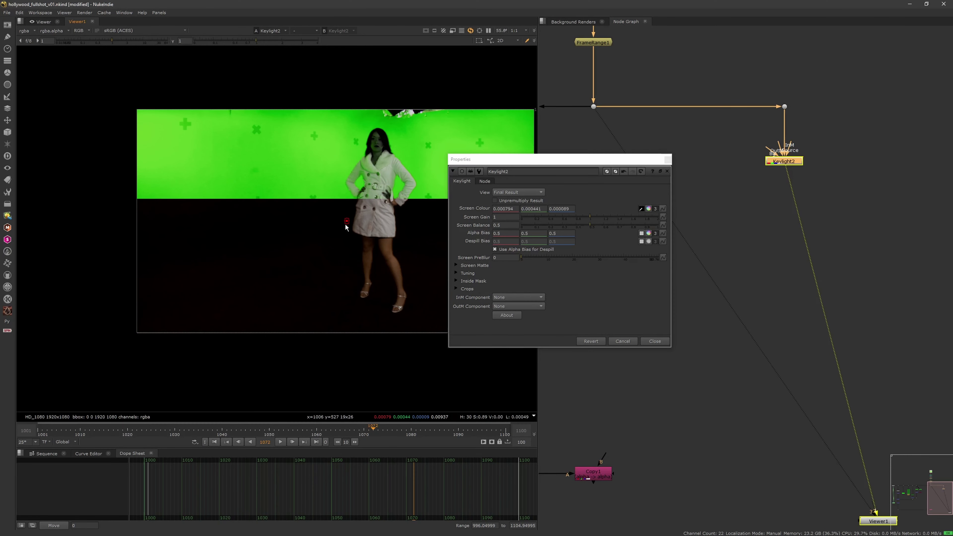
# - Create a Constant node, link its color to the new Keylight's Screen Colour, and place it beside the Keylight
pyautogui.click(804, 187)
pyautogui.press('Tab')
pyautogui.write('cons')
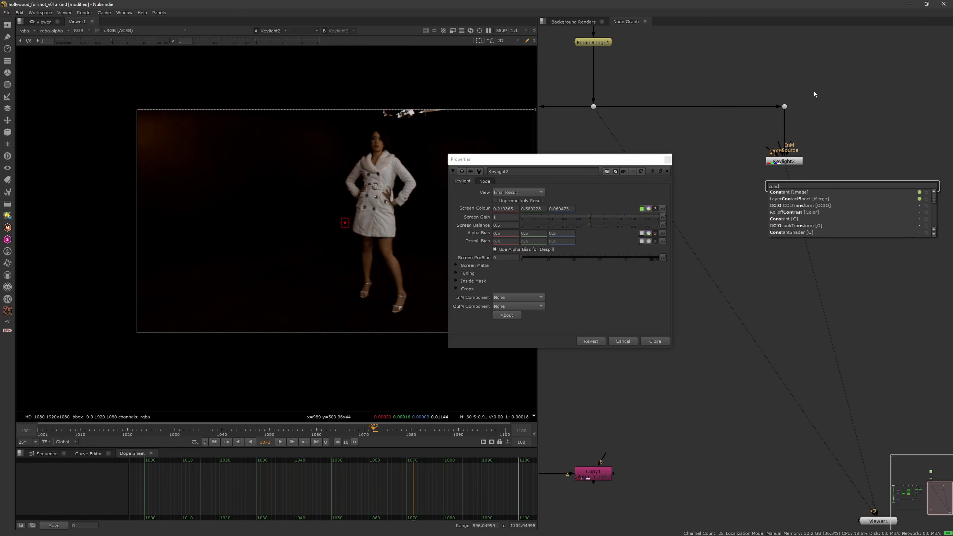
pyautogui.click(803, 192)
pyautogui.click(662, 209)
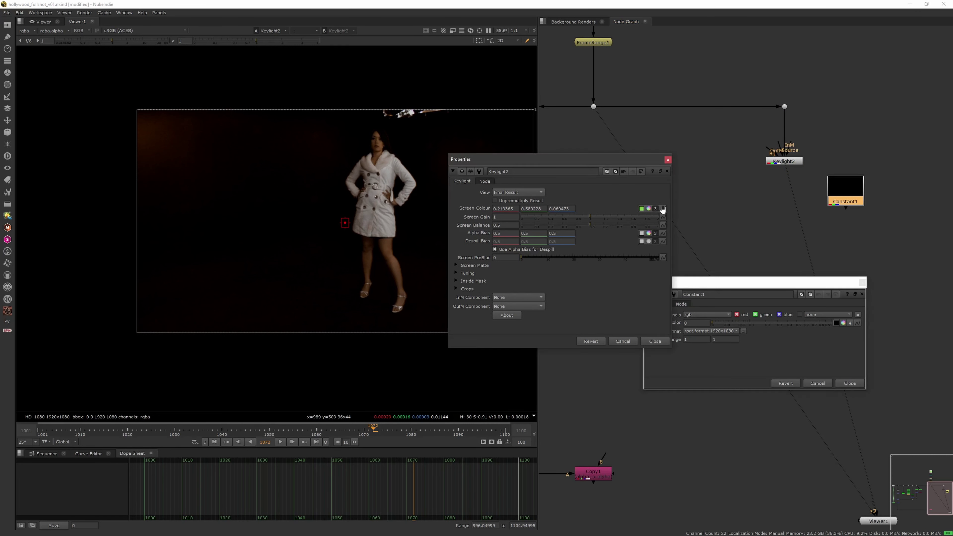
pyautogui.keyDown('ctrl'); pyautogui.moveTo(856, 325); pyautogui.dragTo(857, 323); pyautogui.keyUp('ctrl')
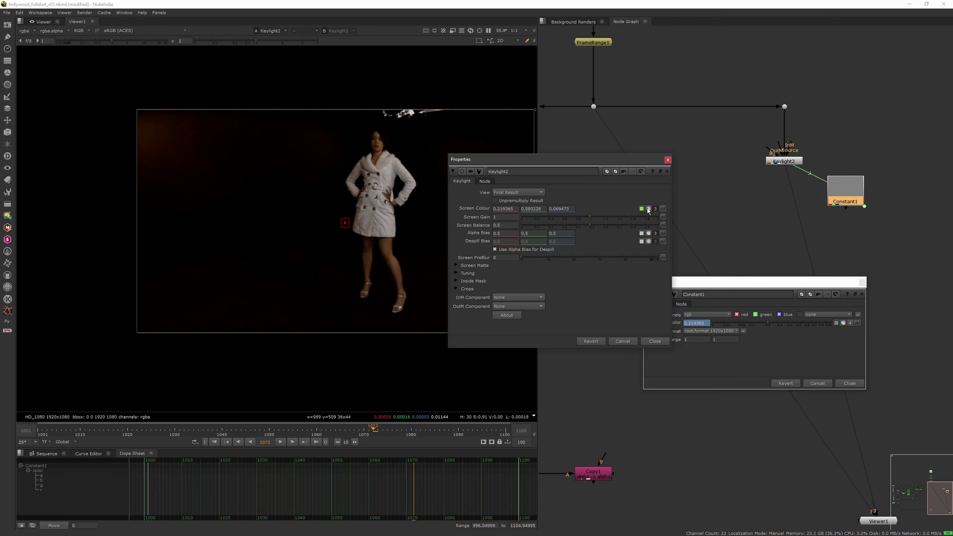
pyautogui.moveTo(648, 207); pyautogui.dragTo(833, 312)
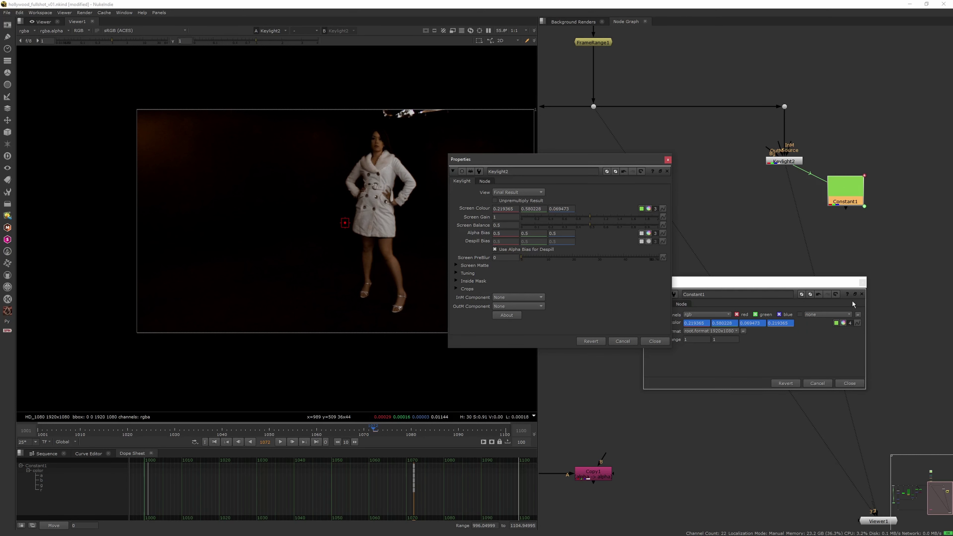
pyautogui.click(861, 281)
pyautogui.click(668, 160)
pyautogui.moveTo(856, 185); pyautogui.dragTo(896, 156)
# - Add a Saturation node and connect its input to the Constant
pyautogui.press('Tab')
pyautogui.write('sat')
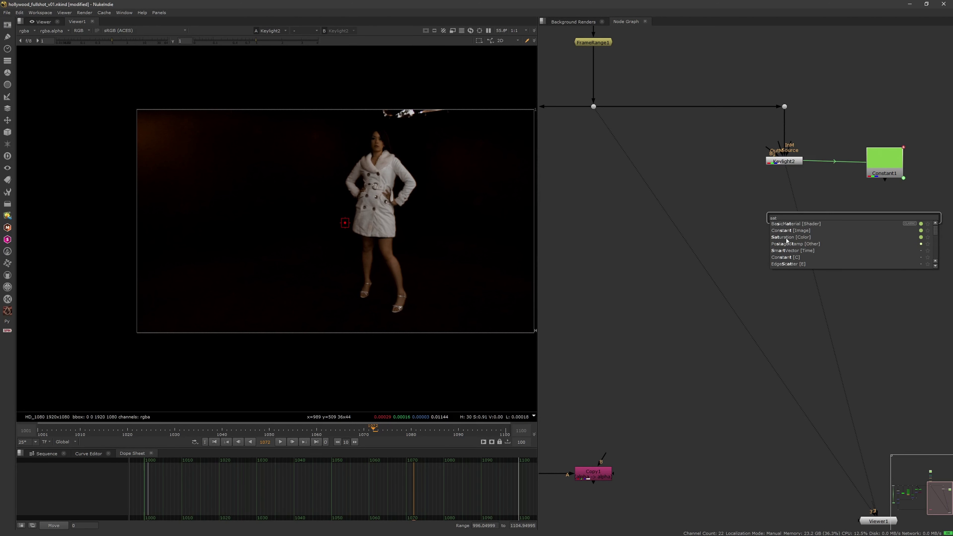
pyautogui.click(787, 237)
pyautogui.moveTo(851, 205); pyautogui.dragTo(880, 170)
pyautogui.click(763, 164)
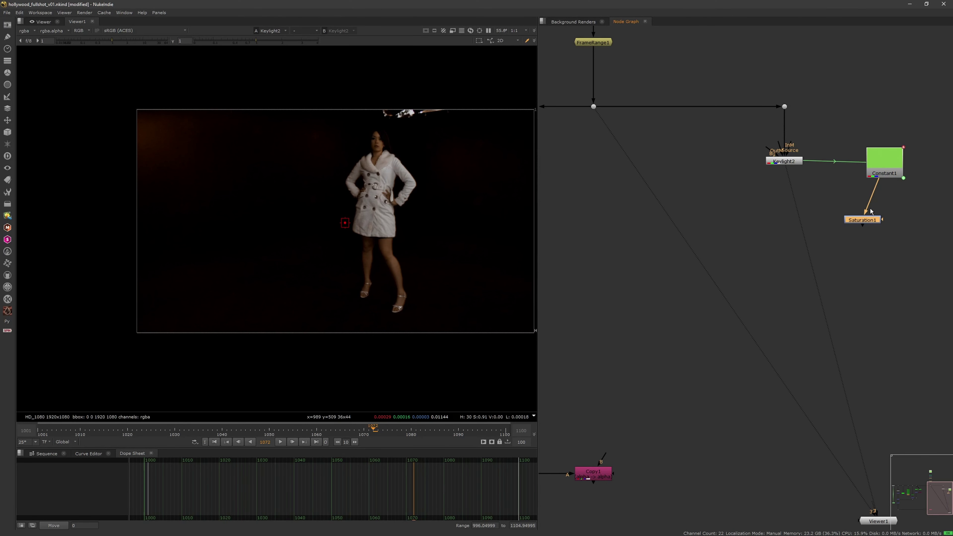
# - Align the Saturation node below the Constant, clone it, and place the clone beside it under the plate branch
pyautogui.moveTo(877, 222); pyautogui.dragTo(898, 213)
pyautogui.hotkey('alt', 'k')
pyautogui.click(895, 214)
pyautogui.moveTo(943, 233)
pyautogui.mouseDown()
pyautogui.moveTo(717, 232)
pyautogui.moveTo(686, 215)
pyautogui.moveTo(733, 215)
pyautogui.mouseUp()
pyautogui.moveTo(881, 166); pyautogui.dragTo(880, 162)
# - Insert a Dot on the plate line before the Keylight and add a Merge with the Dot as A and Keylight as B
pyautogui.click(724, 156)
pyautogui.moveTo(712, 121); pyautogui.dragTo(718, 123, button='middle')
pyautogui.keyDown('ctrl'); pyautogui.moveTo(695, 107); pyautogui.dragTo(728, 111); pyautogui.keyUp('ctrl')
pyautogui.click(717, 159)
pyautogui.press('Tab')
pyautogui.click(716, 132)
pyautogui.press('Escape')
pyautogui.press('m')
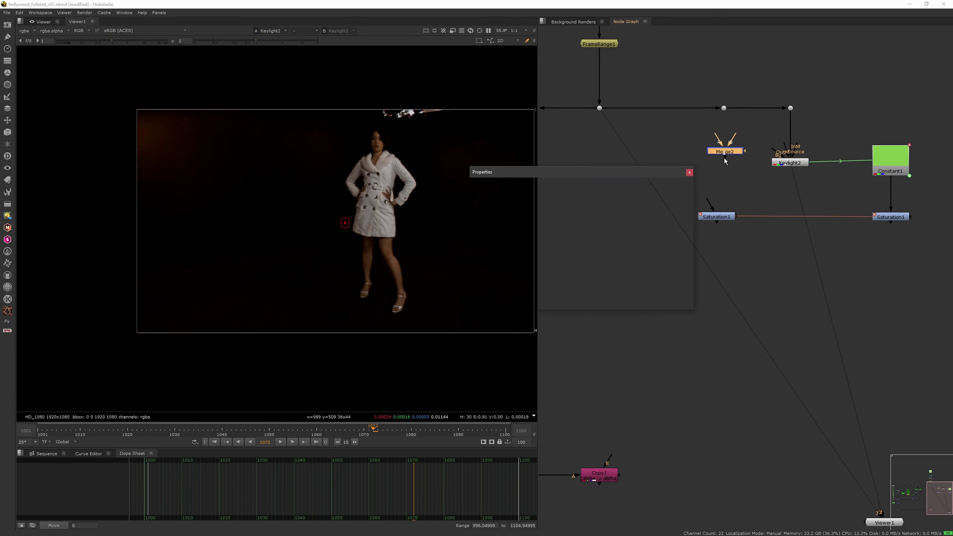
pyautogui.moveTo(731, 151)
pyautogui.mouseDown()
pyautogui.moveTo(729, 159)
pyautogui.moveTo(723, 109)
pyautogui.moveTo(766, 161)
pyautogui.moveTo(786, 161)
pyautogui.moveTo(732, 161)
pyautogui.mouseUp()
pyautogui.press('1')
# - Set the new Merge's operation to minus and compare its output with the Keylight's in the viewer
pyautogui.click(521, 204)
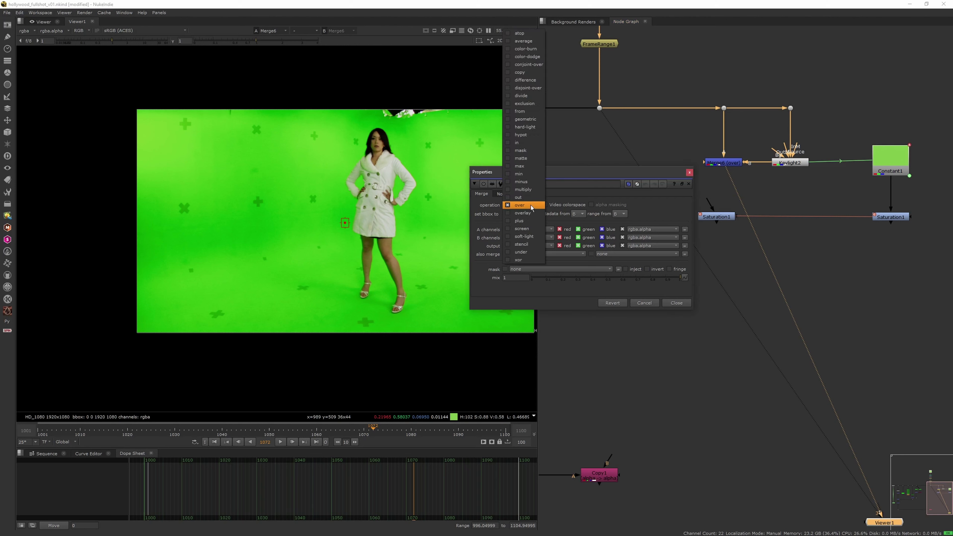
pyautogui.click(529, 186)
pyautogui.click(689, 172)
pyautogui.click(733, 162)
pyautogui.click(778, 167)
pyautogui.press('1')
pyautogui.click(730, 166)
pyautogui.press('1')
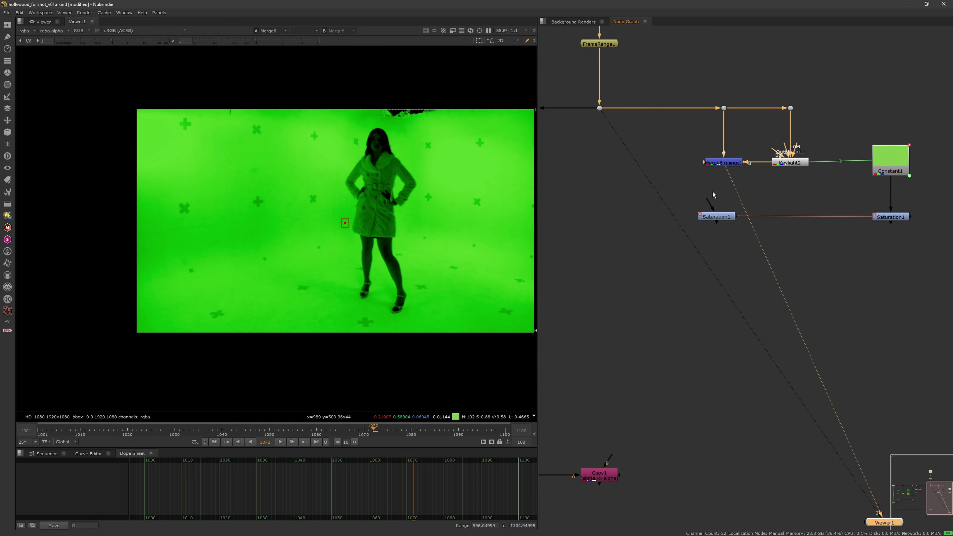
# - Connect the cloned Saturation below the minus Merge, view it, and set its saturation to 0
pyautogui.moveTo(710, 203); pyautogui.dragTo(730, 218)
pyautogui.press('1')
pyautogui.click(731, 219)
pyautogui.doubleClick(731, 219)
pyautogui.moveTo(621, 205); pyautogui.dragTo(593, 213)
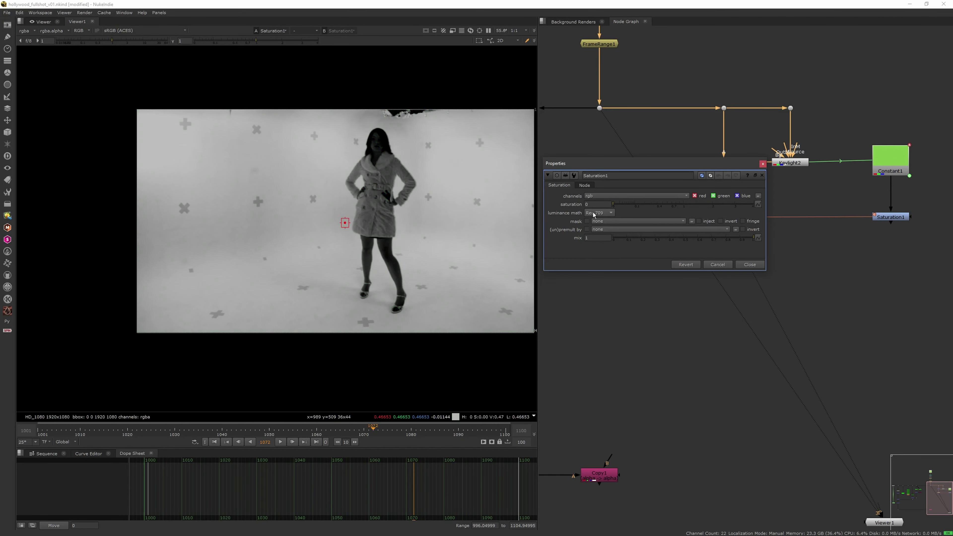
pyautogui.click(762, 175)
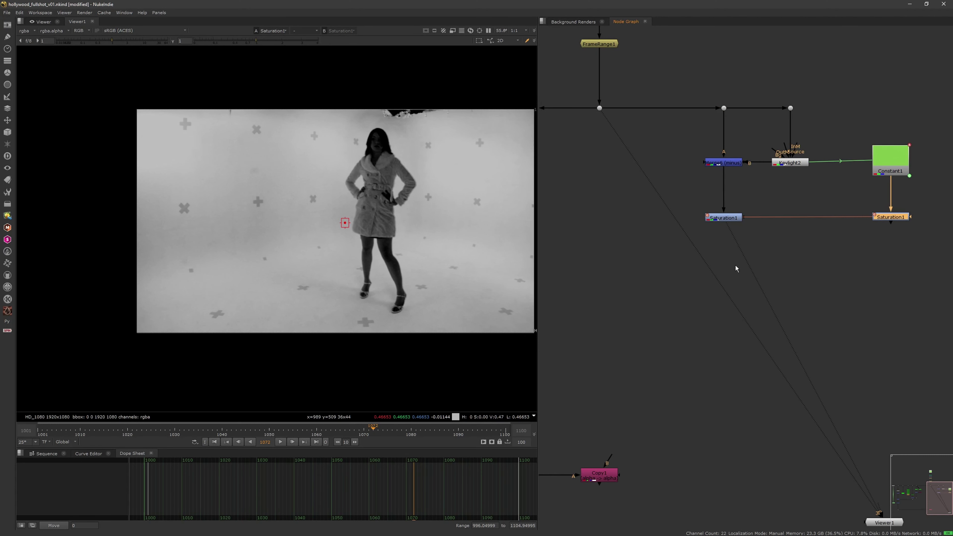
# - Merge the Constant's Saturation as A with the cloned Saturation as B using multiply, routing the A input through a Dot
pyautogui.press('m')
pyautogui.click(631, 244)
pyautogui.moveTo(740, 252); pyautogui.dragTo(889, 216)
pyautogui.moveTo(739, 267); pyautogui.dragTo(728, 262)
pyautogui.press('1')
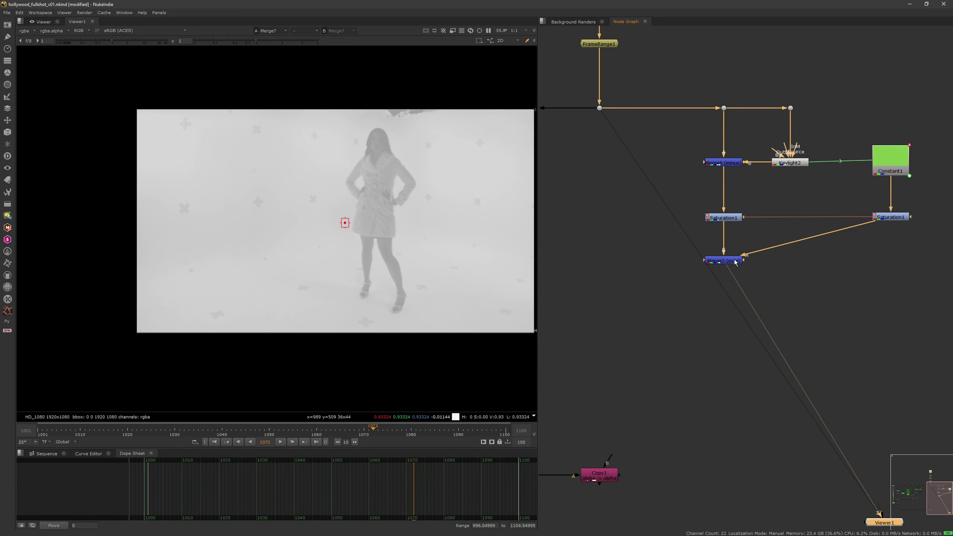
pyautogui.doubleClick(734, 260)
pyautogui.click(475, 276)
pyautogui.click(472, 262)
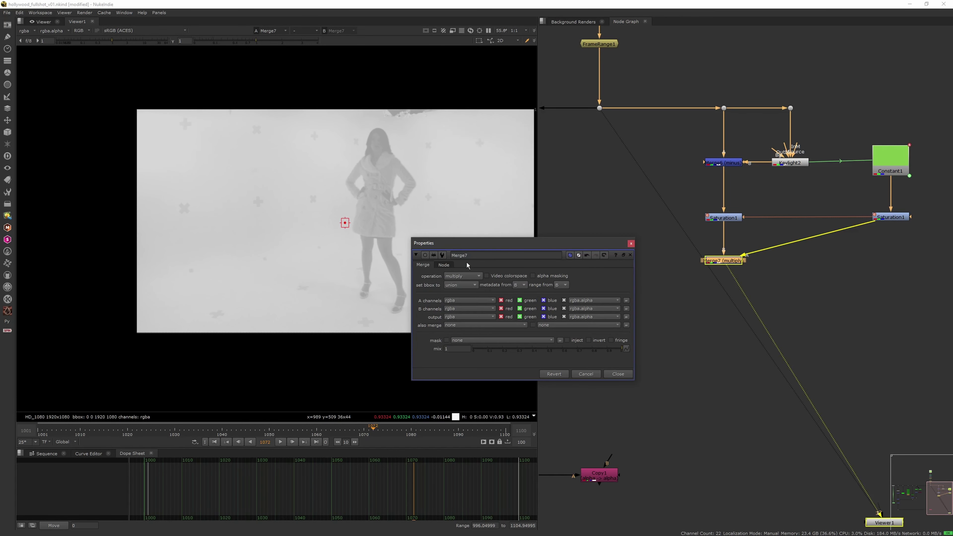
pyautogui.click(631, 243)
pyautogui.moveTo(817, 245); pyautogui.dragTo(819, 239, button='middle')
pyautogui.keyDown('ctrl'); pyautogui.moveTo(809, 234); pyautogui.dragTo(894, 255); pyautogui.keyUp('ctrl')
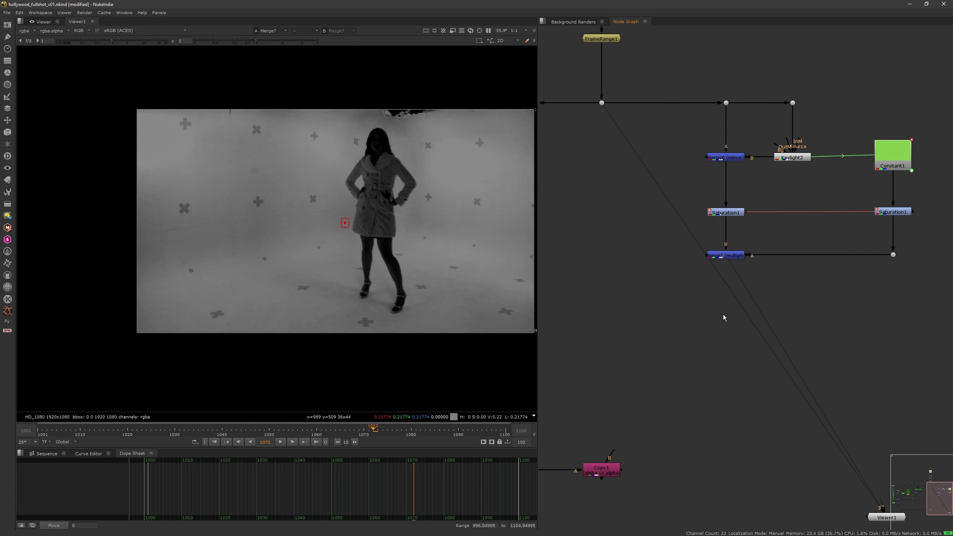
# - Add a Merge combining the multiply result as A with the Keylight output, routed through a Dot, as B, using the plus operation
pyautogui.press('m')
pyautogui.moveTo(741, 317); pyautogui.dragTo(726, 258)
pyautogui.moveTo(733, 331); pyautogui.dragTo(737, 305)
pyautogui.moveTo(736, 303); pyautogui.dragTo(740, 298, button='middle')
pyautogui.keyDown('ctrl'); pyautogui.moveTo(765, 224); pyautogui.dragTo(737, 301); pyautogui.keyUp('ctrl')
pyautogui.press('1')
pyautogui.doubleClick(737, 301)
pyautogui.click(542, 313)
pyautogui.click(555, 330)
pyautogui.click(701, 280)
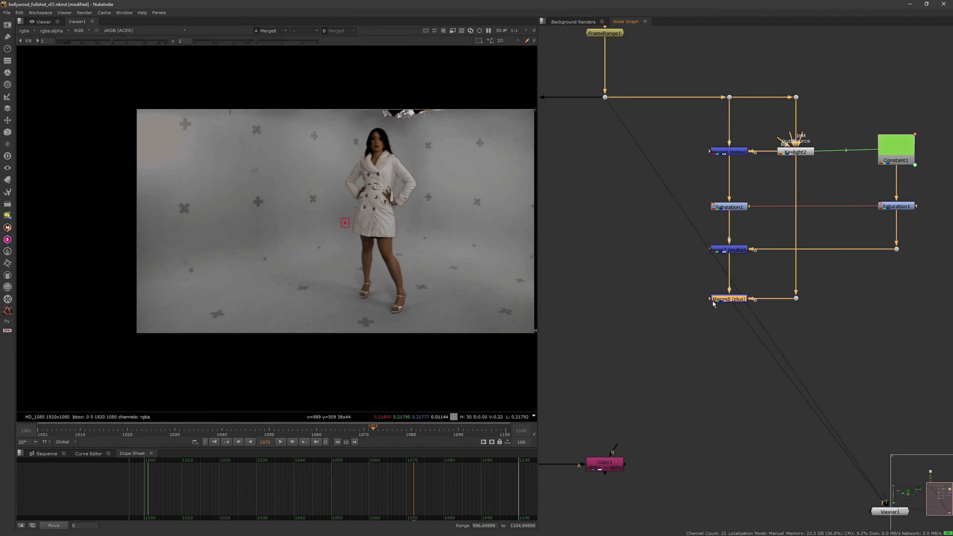
# - Examine the woman's coat and edges in the despilled result and compare them with the original plate
pyautogui.moveTo(413, 226); pyautogui.dragTo(423, 241, button='middle')
pyautogui.scroll(6, 423, 242)
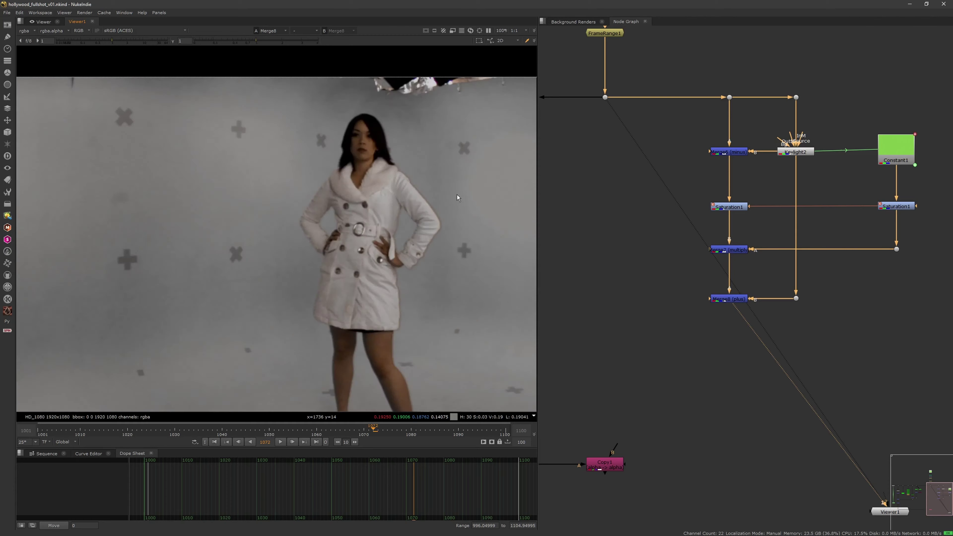
pyautogui.click(728, 97)
pyautogui.press('1')
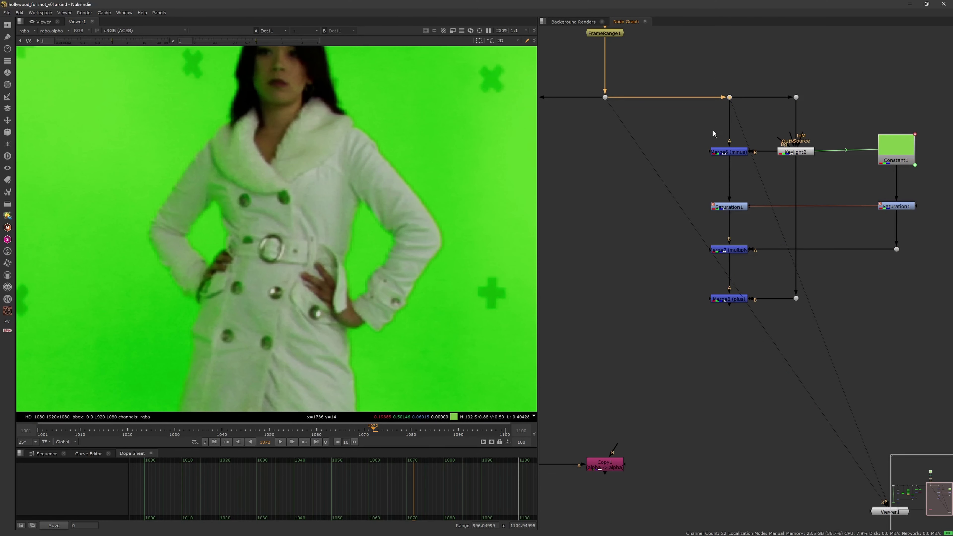
pyautogui.moveTo(489, 192); pyautogui.dragTo(499, 230, button='middle')
pyautogui.moveTo(417, 230); pyautogui.dragTo(426, 198, button='middle')
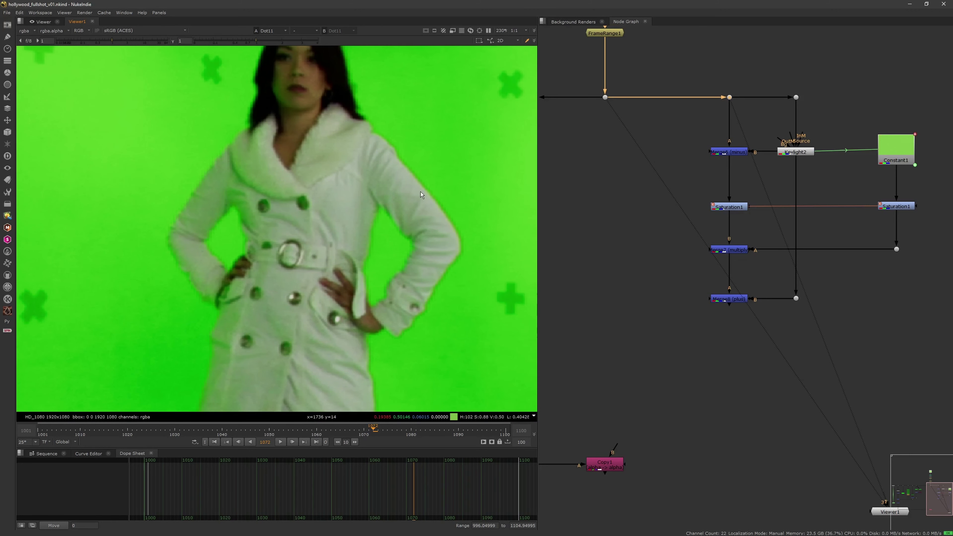
pyautogui.moveTo(444, 351); pyautogui.dragTo(438, 278, button='middle')
pyautogui.moveTo(436, 318); pyautogui.dragTo(433, 277, button='middle')
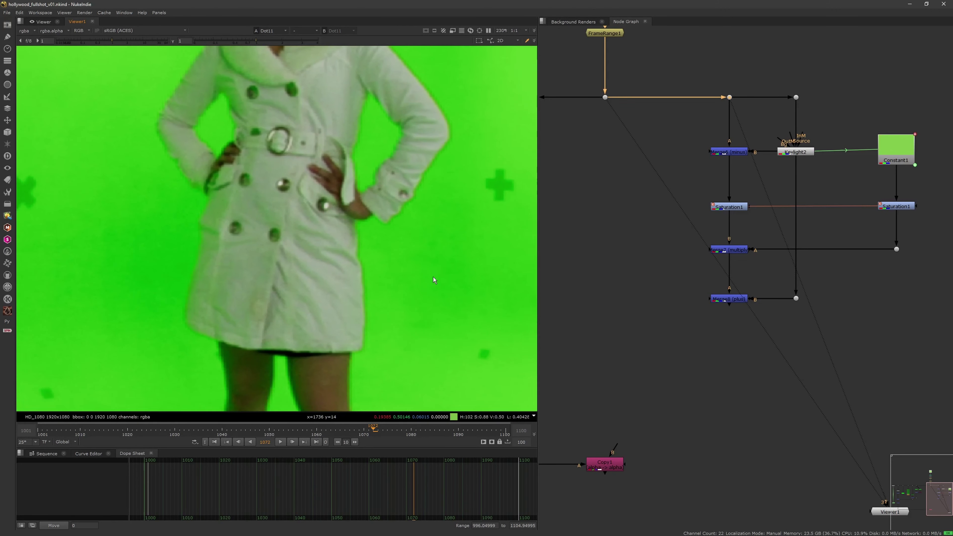
pyautogui.press('f')
pyautogui.click(665, 342)
pyautogui.moveTo(666, 362); pyautogui.dragTo(768, 279)
pyautogui.press('1')
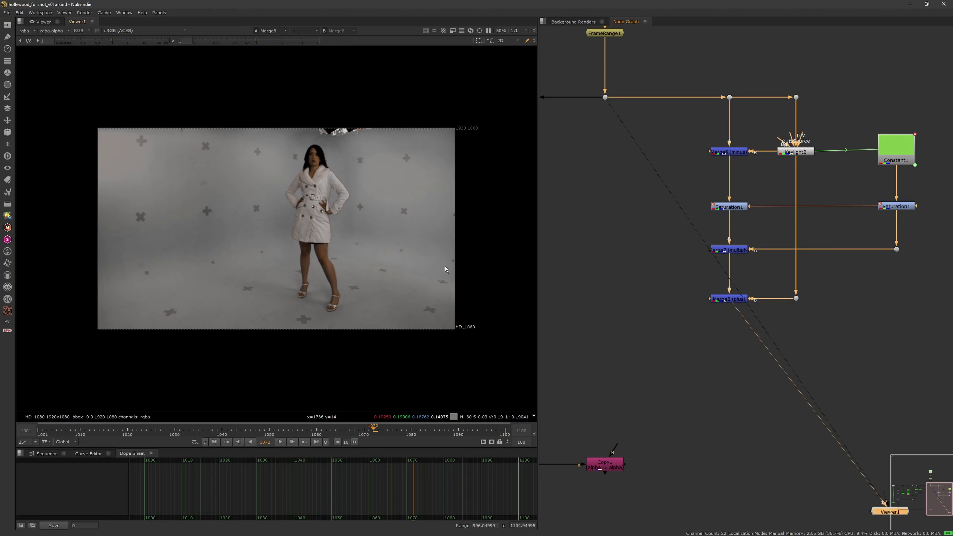
pyautogui.moveTo(444, 265); pyautogui.dragTo(469, 274, button='middle')
pyautogui.scroll(3, 448, 273)
pyautogui.moveTo(387, 196); pyautogui.dragTo(446, 284, button='middle')
# - View the alpha channel of the combined matte at the Dot feeding the Copy node
pyautogui.scroll(-6, 659, 309)
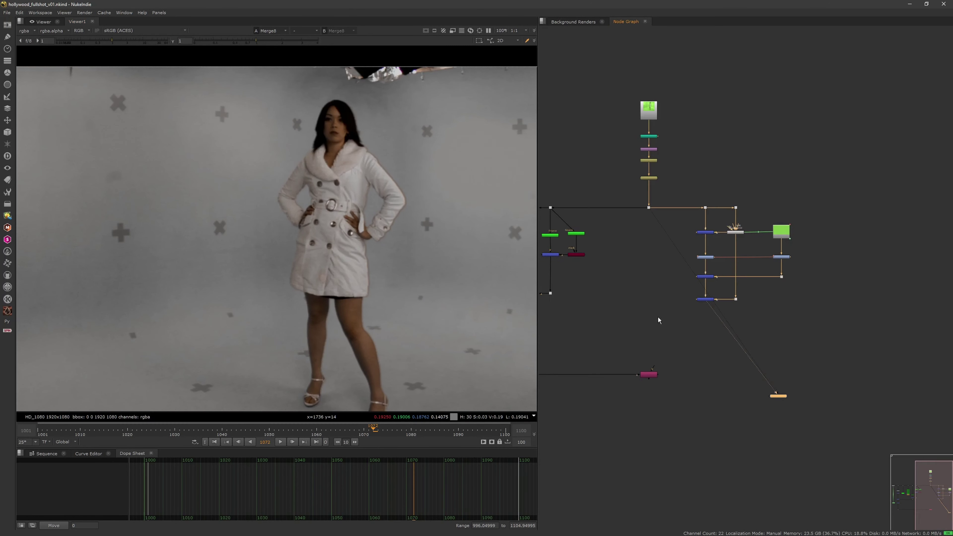
pyautogui.click(586, 299)
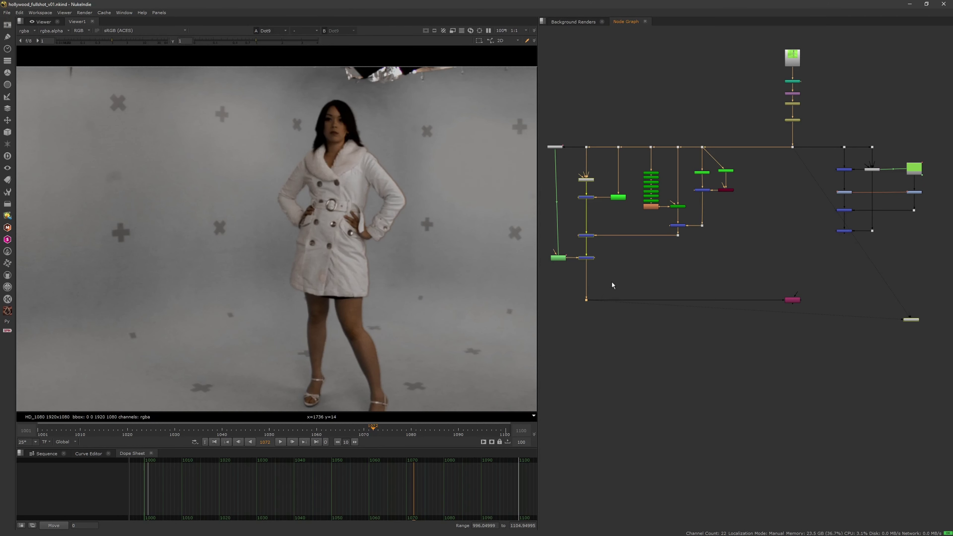
pyautogui.press('1')
pyautogui.press('a')
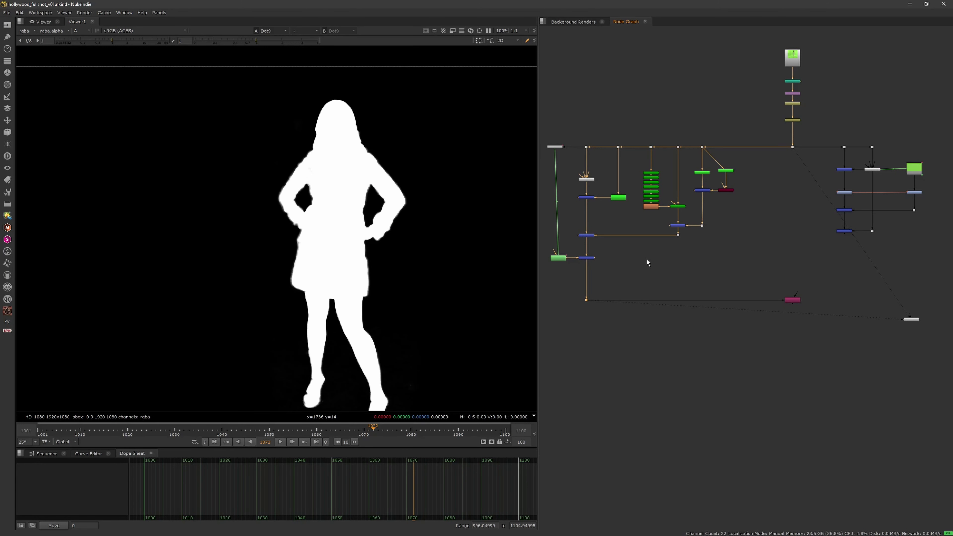
pyautogui.scroll(5, 650, 280)
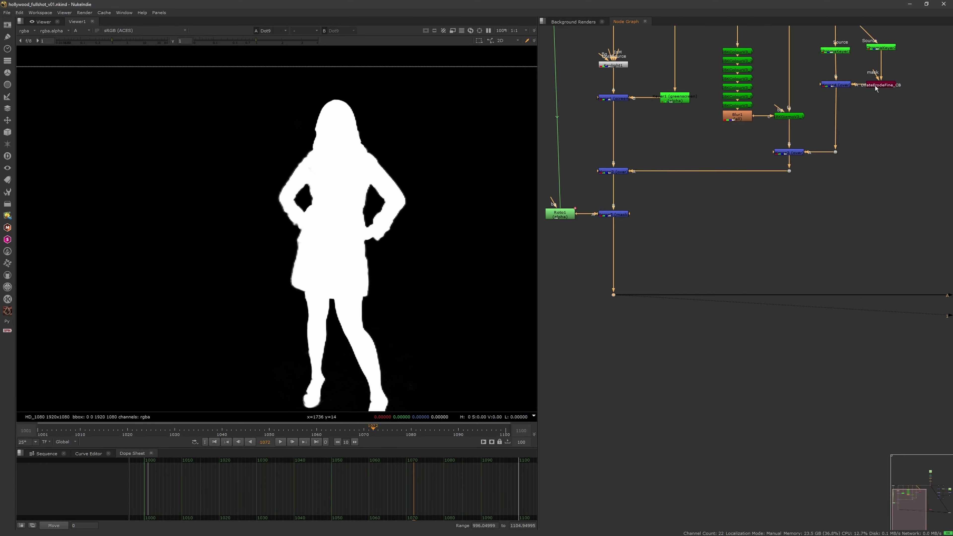
# - Insert a copy of the ErodeFine node between the last matte Merge and the Dot below it
pyautogui.hotkey('ctrl', 'v')
pyautogui.moveTo(790, 172); pyautogui.dragTo(613, 251)
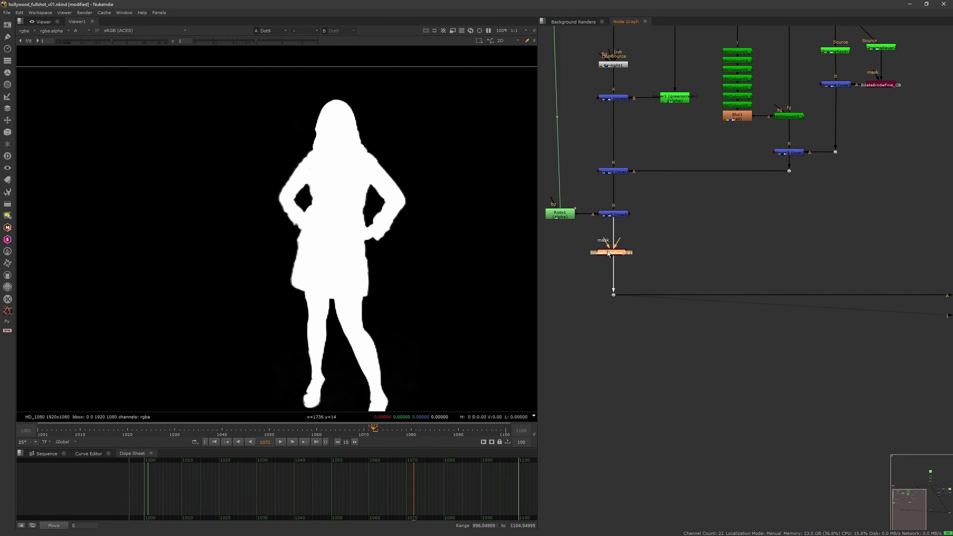
pyautogui.doubleClick(613, 251)
pyautogui.click(851, 169)
# - Connect the Copy node's B input to the plus Merge, place it directly beneath, and view it
pyautogui.scroll(-3, 789, 235)
pyautogui.moveTo(893, 235); pyautogui.dragTo(817, 224, button='middle')
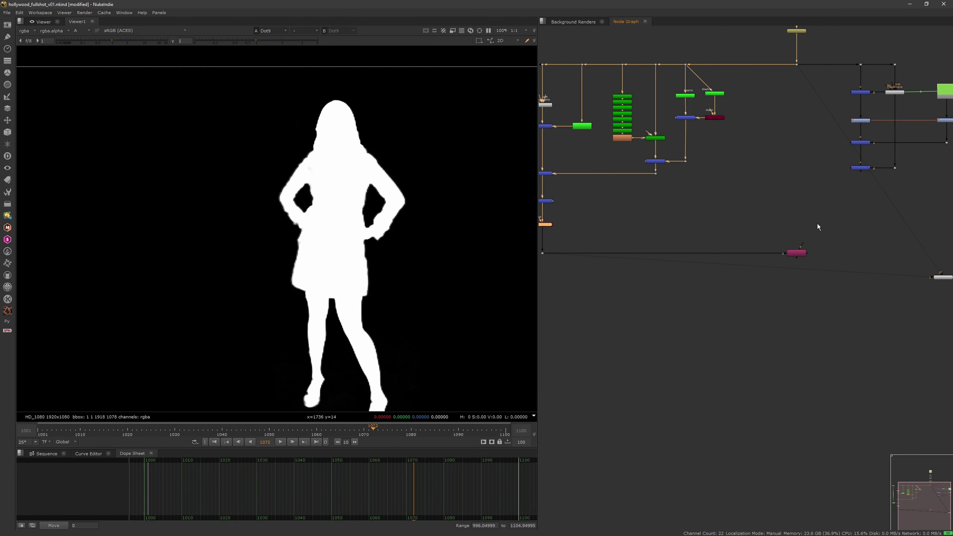
pyautogui.moveTo(806, 234); pyautogui.dragTo(860, 170)
pyautogui.moveTo(797, 253); pyautogui.dragTo(861, 250)
pyautogui.press('1')
# - Add a Premult node below the Copy and view the premultiplied result in colour
pyautogui.press('Tab')
pyautogui.write('premult')
pyautogui.press('Return')
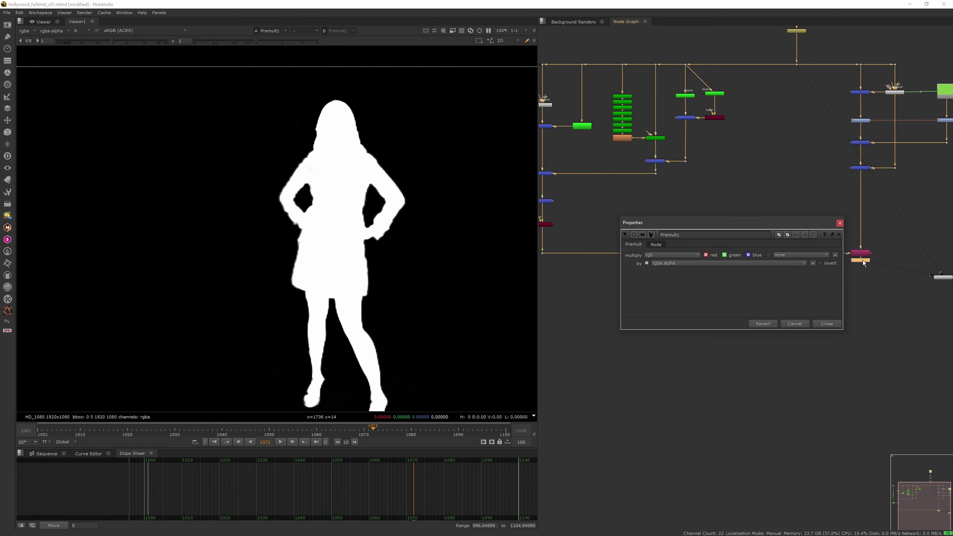
pyautogui.moveTo(862, 260); pyautogui.dragTo(863, 270)
pyautogui.press('a')
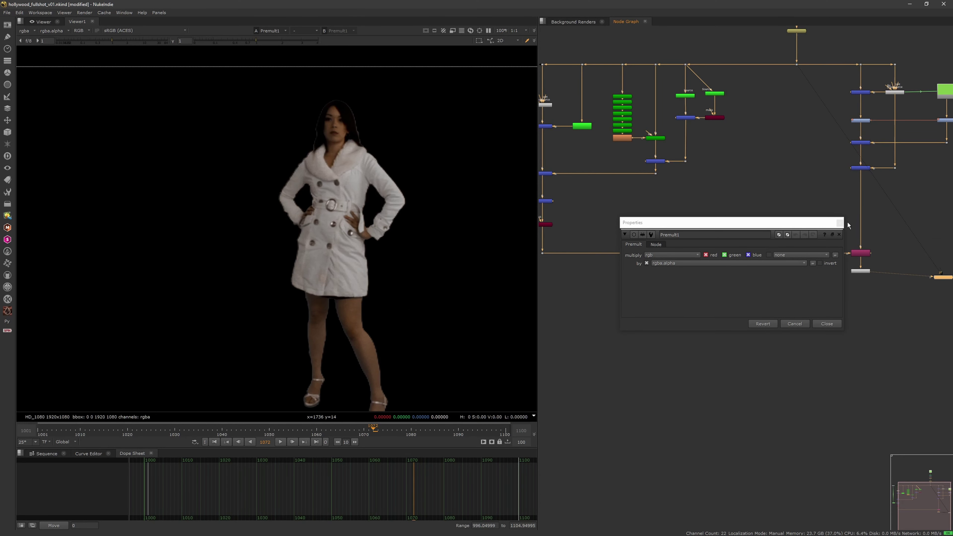
pyautogui.click(792, 223)
pyautogui.click(839, 223)
# - Try inserting an Edge_Expand node between the plus Merge and the Copy, and delete it
pyautogui.moveTo(844, 216); pyautogui.dragTo(768, 234, button='middle')
pyautogui.press('Tab')
pyautogui.write('edge')
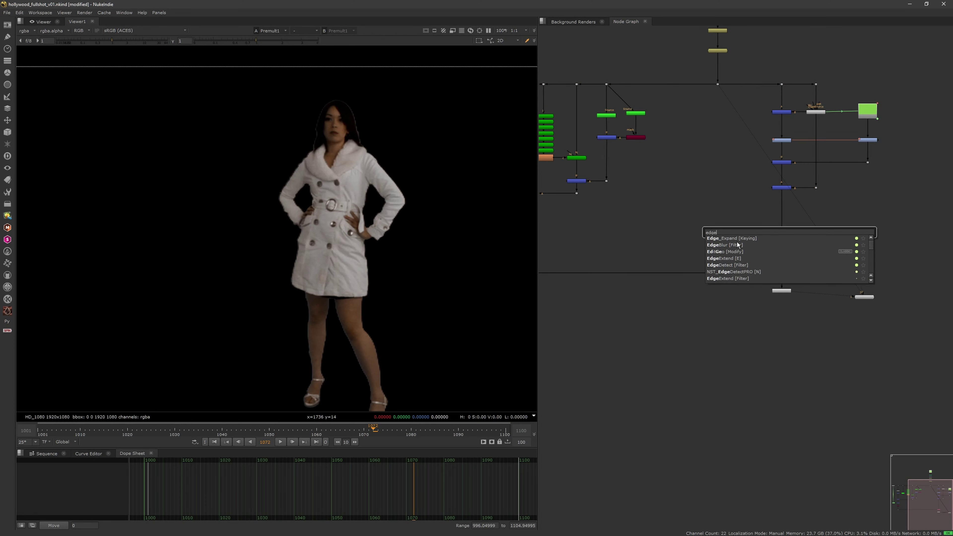
pyautogui.click(738, 239)
pyautogui.moveTo(785, 235); pyautogui.dragTo(783, 233)
pyautogui.click(773, 189)
pyautogui.moveTo(787, 233); pyautogui.dragTo(848, 211, button='middle')
pyautogui.scroll(5, 848, 211)
pyautogui.press('Delete')
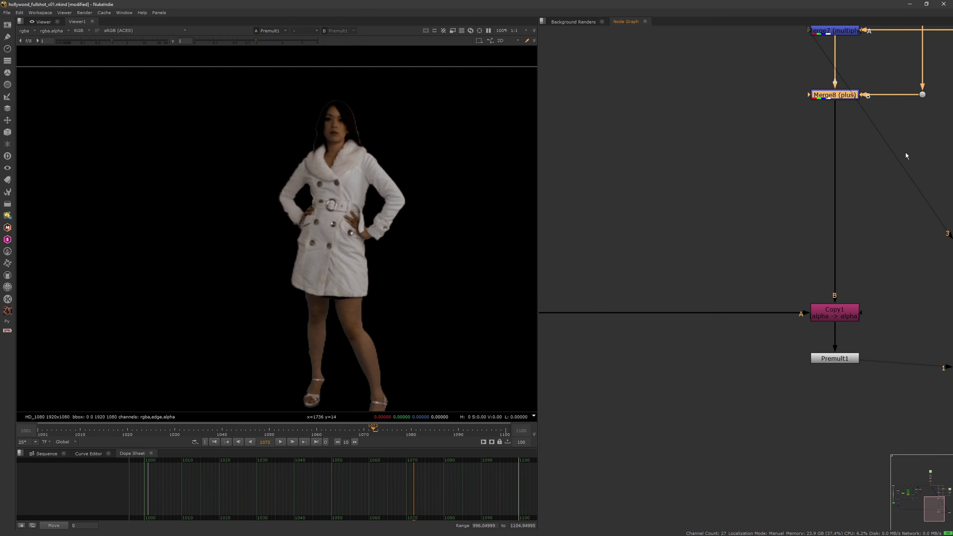
# - Insert an EdgeExtend node between the plus Merge and the Copy and view its output
pyautogui.press('Tab')
pyautogui.write('edgeex')
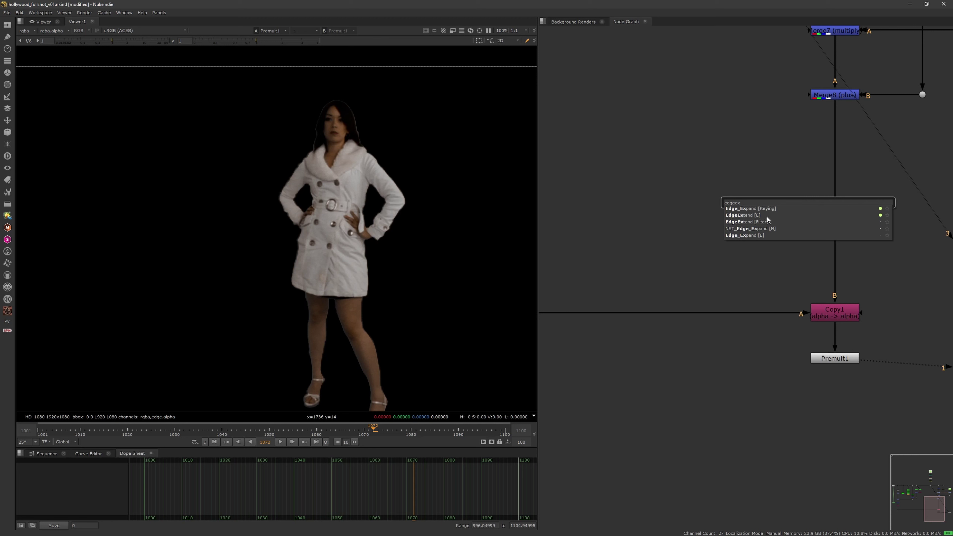
pyautogui.click(766, 217)
pyautogui.click(841, 202)
pyautogui.moveTo(842, 200); pyautogui.dragTo(841, 205)
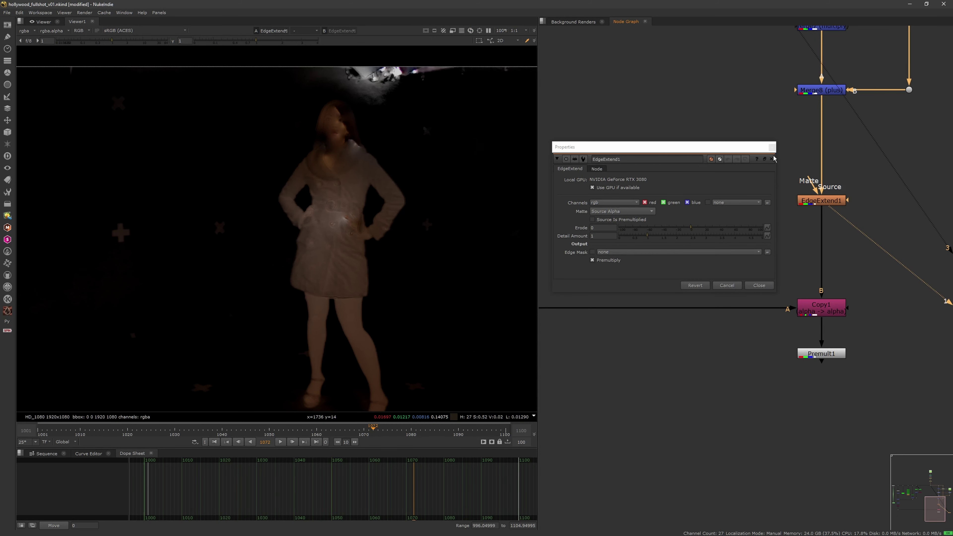
pyautogui.click(773, 159)
# - Move the EdgeExtend node between the Copy and the Premult and view it there
pyautogui.click(805, 215)
pyautogui.moveTo(819, 202); pyautogui.dragTo(827, 407)
pyautogui.moveTo(830, 338); pyautogui.dragTo(830, 362)
pyautogui.press('1')
pyautogui.click(831, 362)
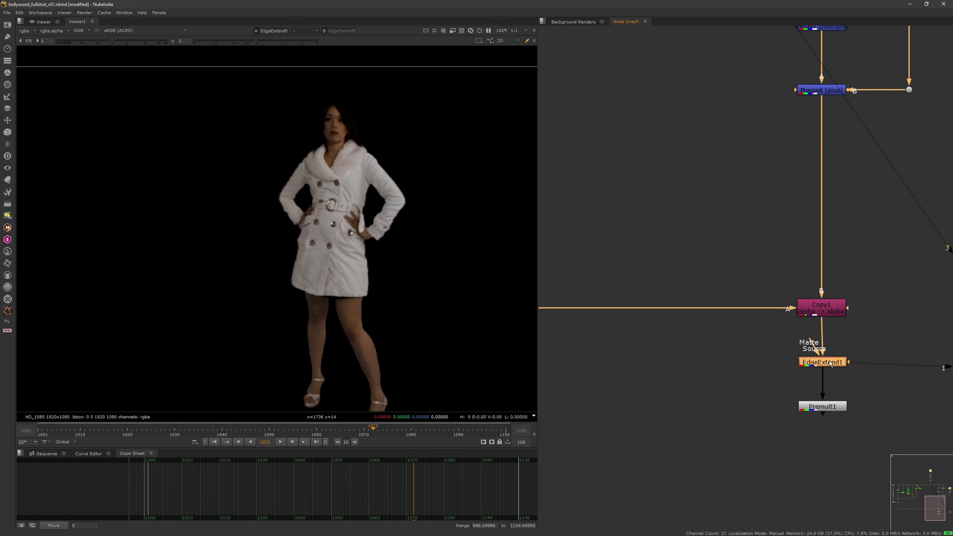
# - Try the EdgeExtend with Premultiply off and Erode at -3, and delete the node
pyautogui.doubleClick(831, 362)
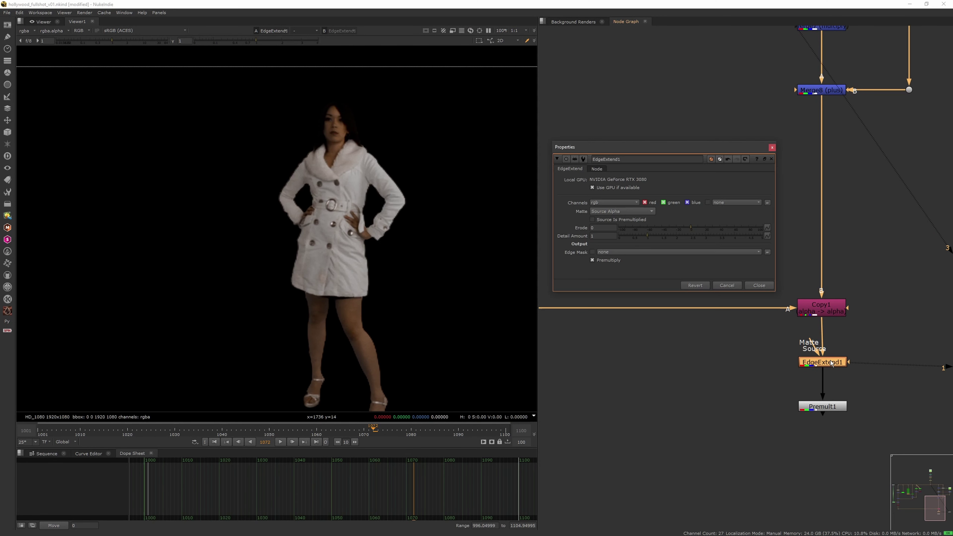
pyautogui.click(615, 260)
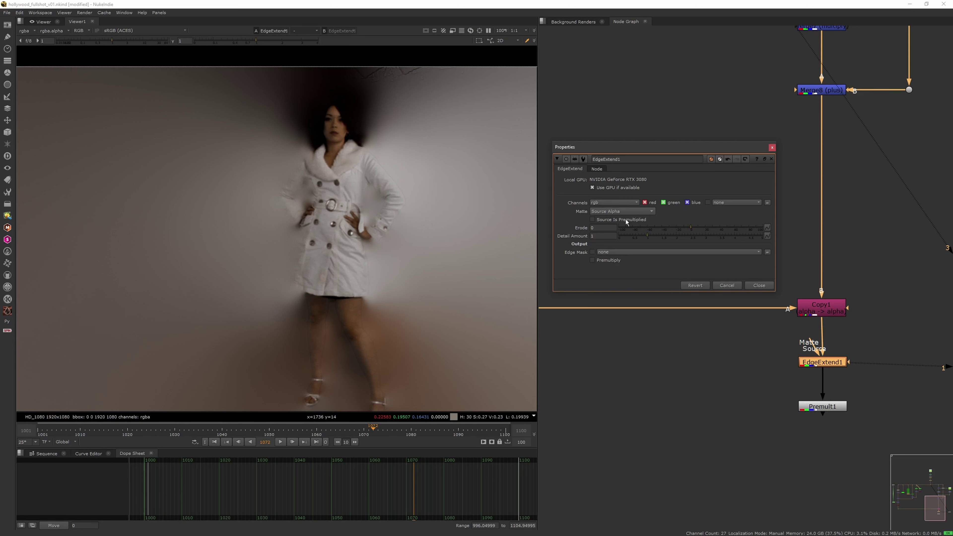
pyautogui.click(692, 228)
pyautogui.moveTo(690, 228); pyautogui.dragTo(688, 229)
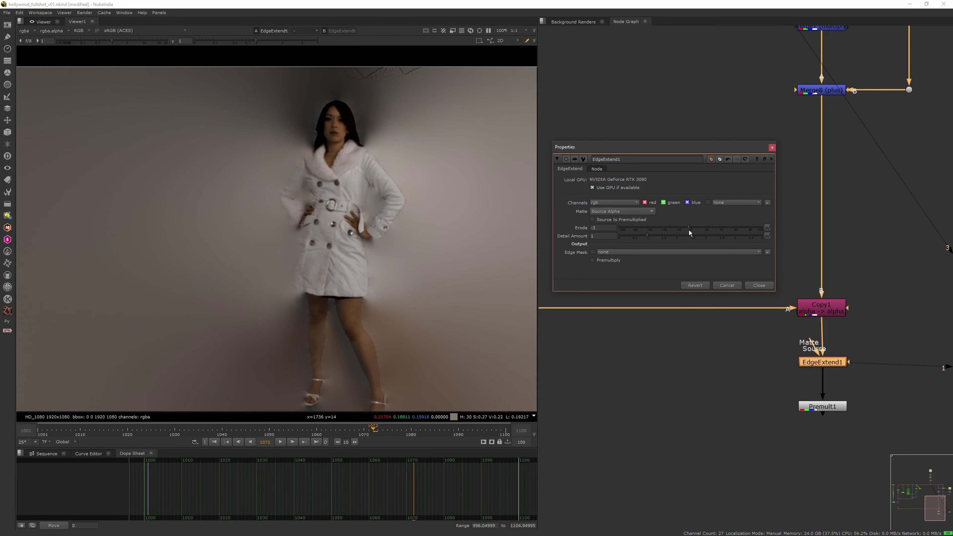
pyautogui.click(772, 147)
pyautogui.press('Delete')
# - Insert an Edge_Expand node between the Copy and the Premult and view its output
pyautogui.click(779, 367)
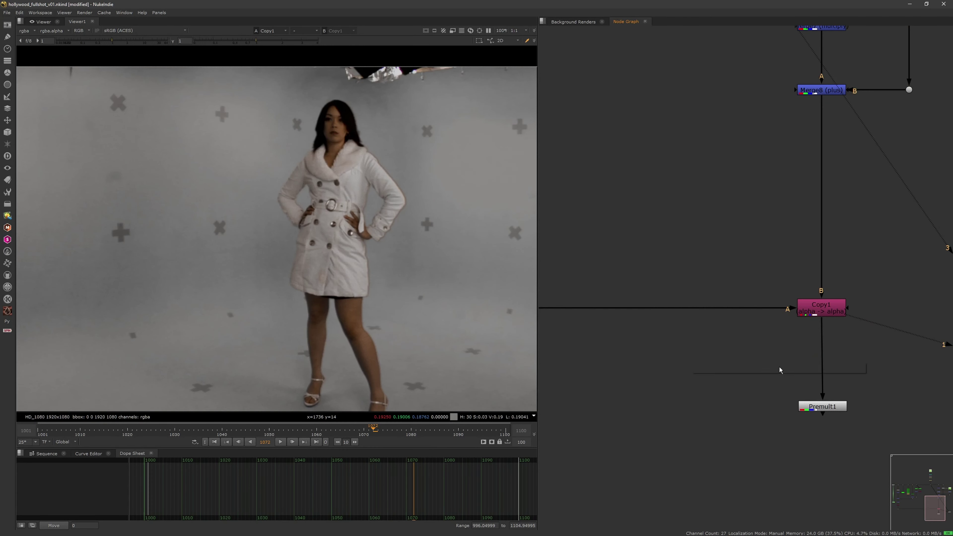
pyautogui.press('Tab')
pyautogui.write('edgeex')
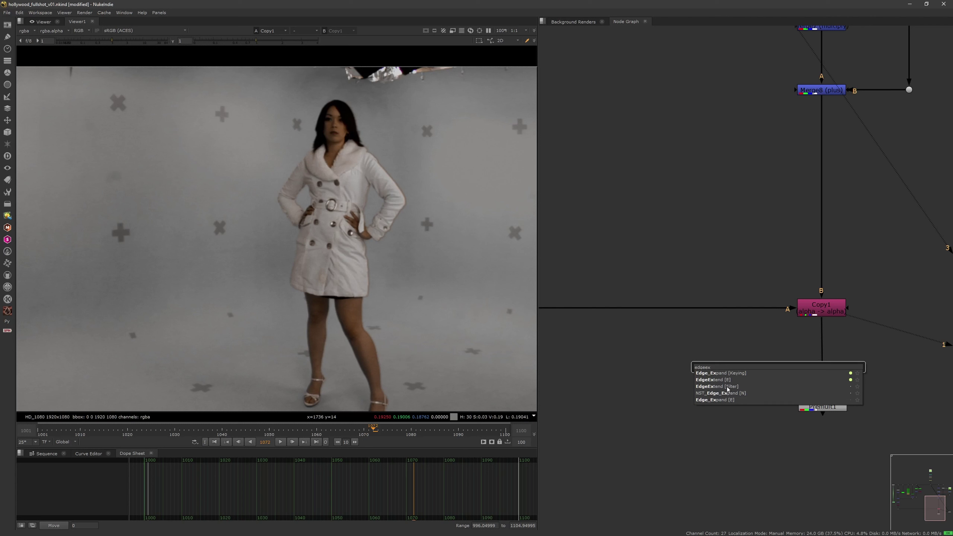
pyautogui.click(734, 374)
pyautogui.moveTo(773, 370); pyautogui.dragTo(821, 369)
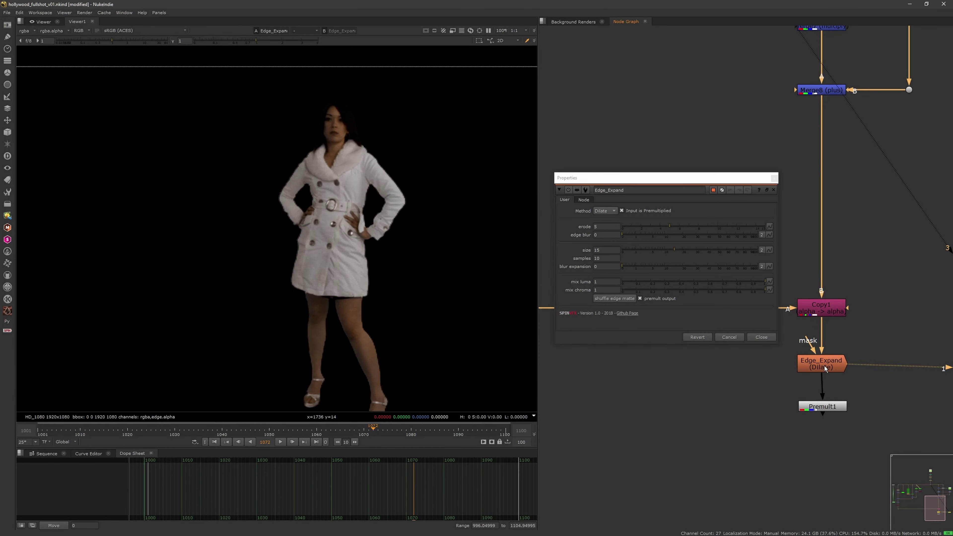
pyautogui.press('1')
# - Turn off Edge_Expand's premult output, reduce its erode to about 1.6, and set its size to 2
pyautogui.moveTo(667, 225); pyautogui.dragTo(636, 230)
pyautogui.click(671, 248)
pyautogui.click(640, 299)
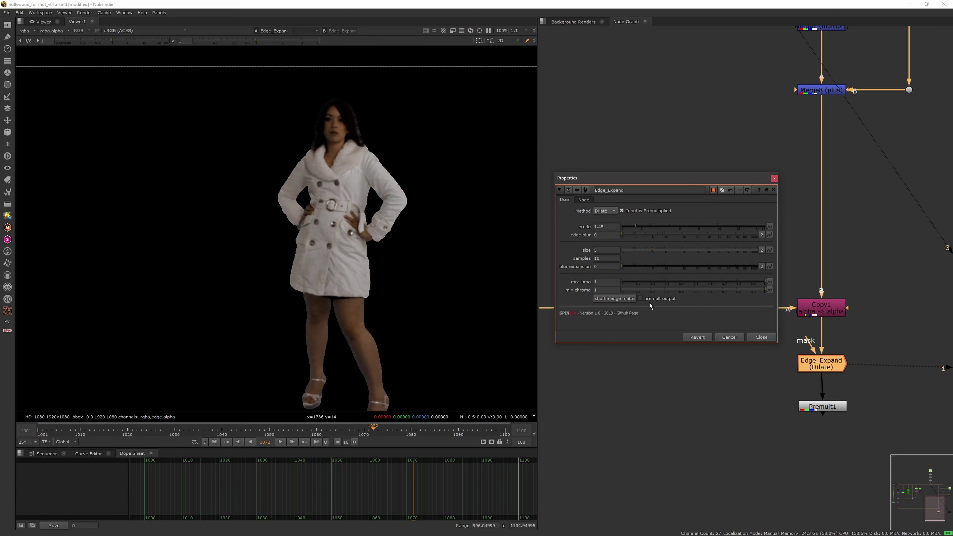
pyautogui.moveTo(634, 226); pyautogui.dragTo(570, 241)
pyautogui.write('2')
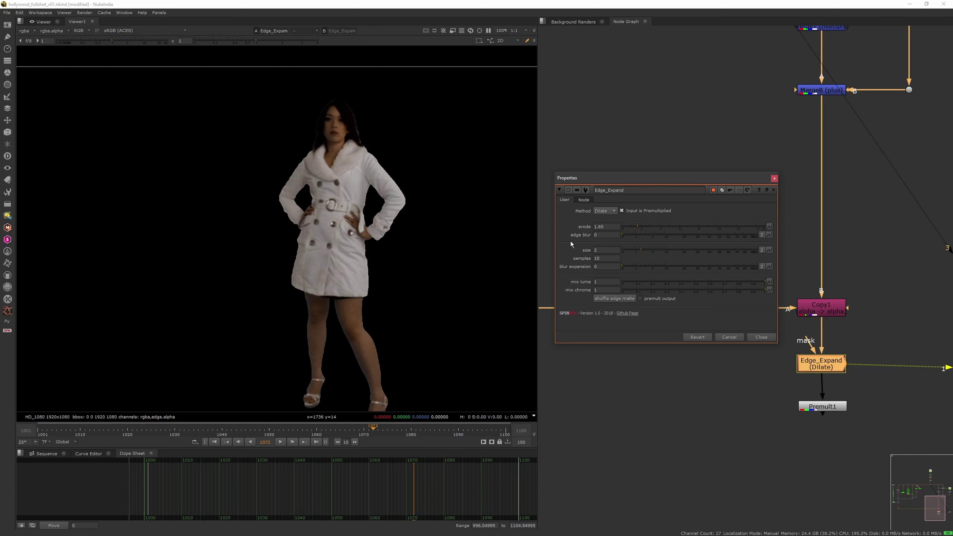
# - Set Edge_Expand's erode to 1 and view the Premult's output
pyautogui.keyDown('ctrl'); pyautogui.click(641, 227); pyautogui.keyUp('ctrl')
pyautogui.moveTo(666, 227); pyautogui.dragTo(631, 225)
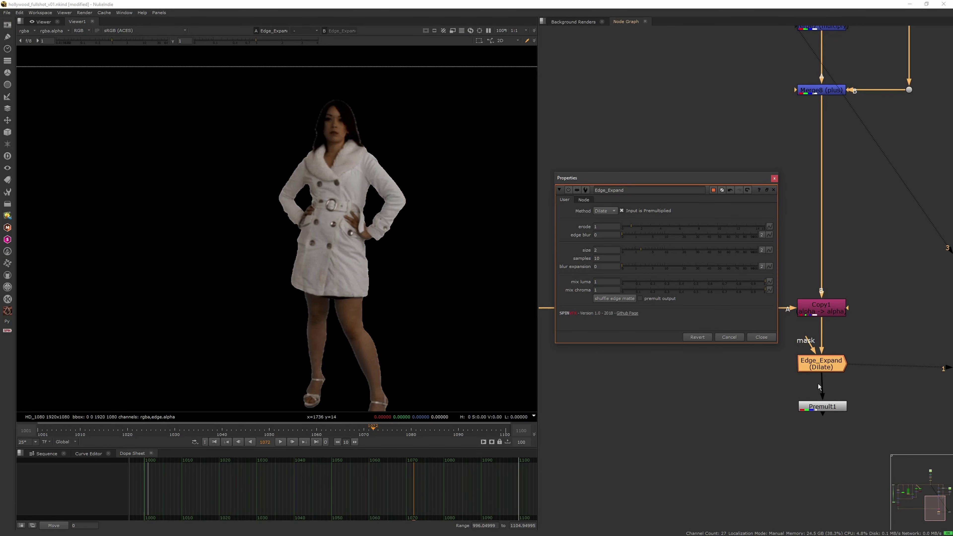
pyautogui.click(820, 405)
pyautogui.press('1')
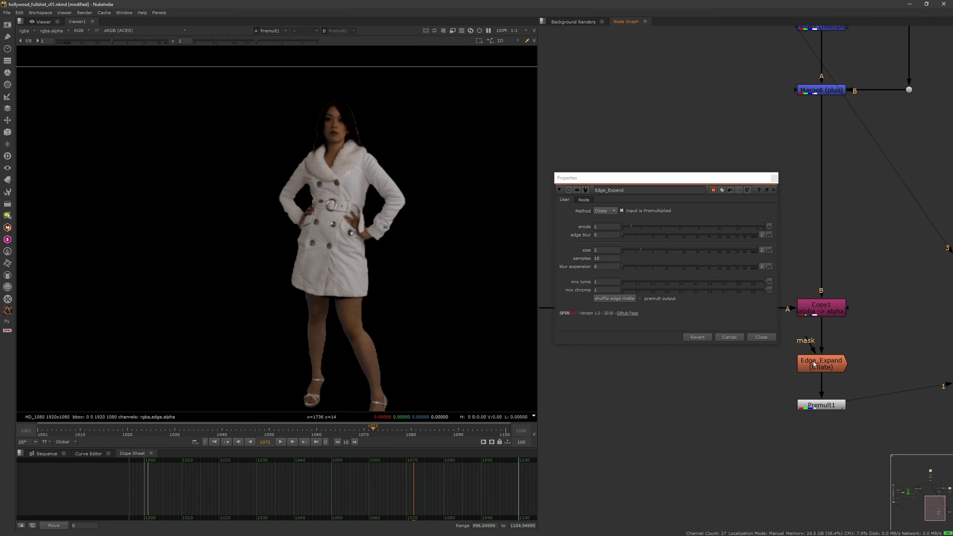
# - View Edge_Expand's own output, check its settings, and close its properties
pyautogui.click(814, 354)
pyautogui.press('1')
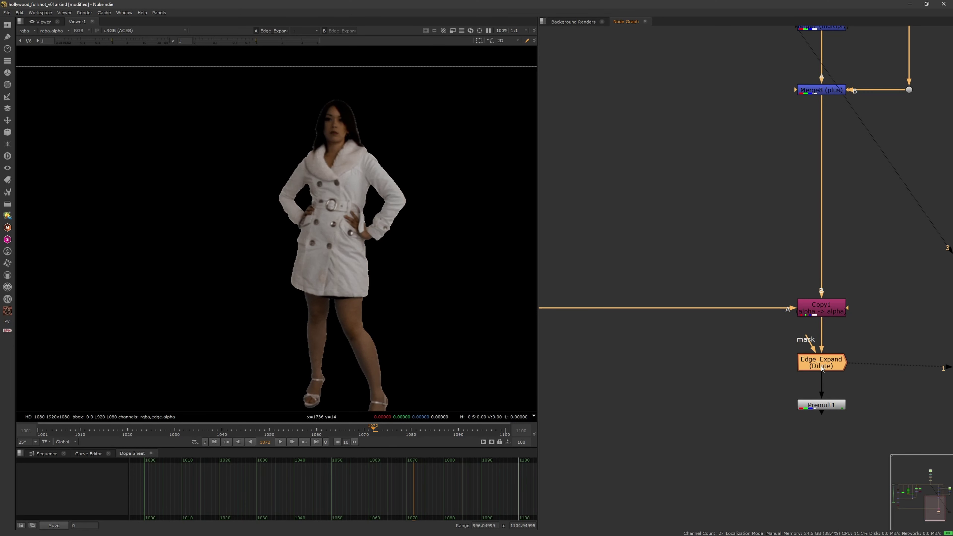
pyautogui.doubleClick(820, 366)
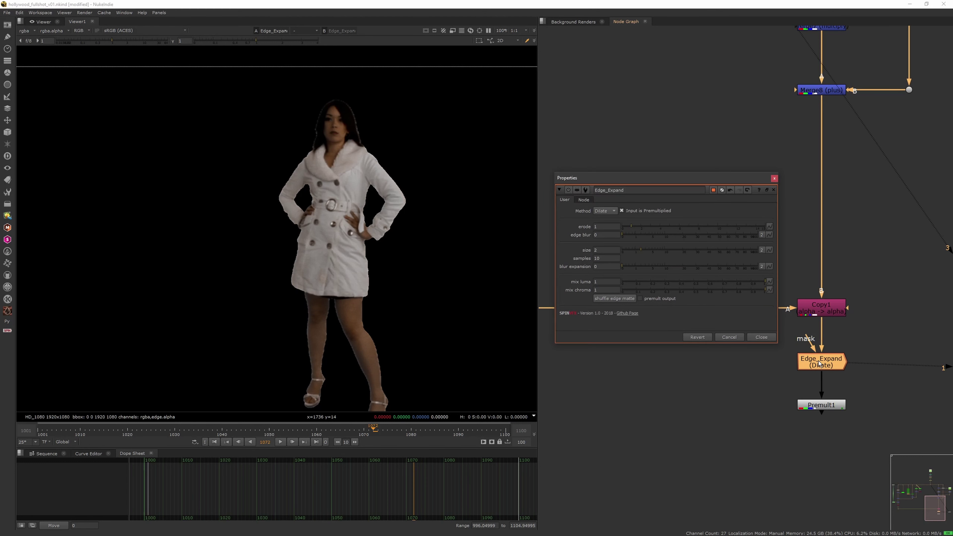
pyautogui.click(761, 337)
# - View the Premult's output, compare it with Edge_Expand disabled and enabled, and reopen Edge_Expand's properties
pyautogui.click(811, 405)
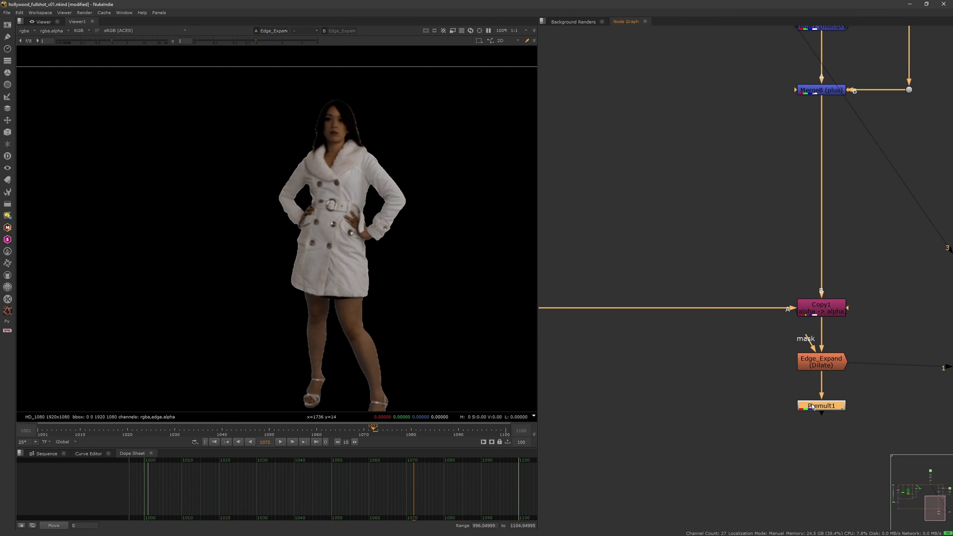
pyautogui.press('1')
pyautogui.click(823, 366)
pyautogui.press('d')
pyautogui.press('d')
pyautogui.press('d')
pyautogui.press('d')
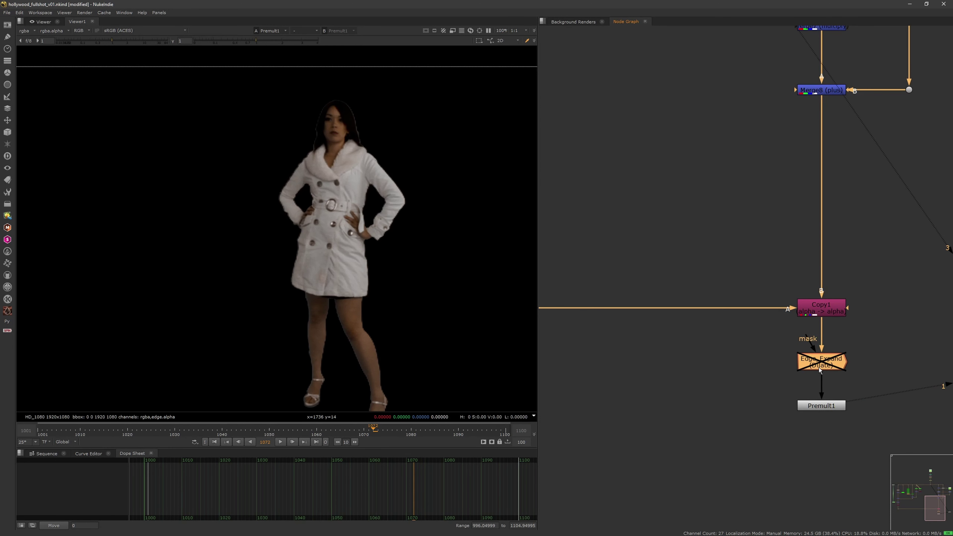
pyautogui.doubleClick(819, 369)
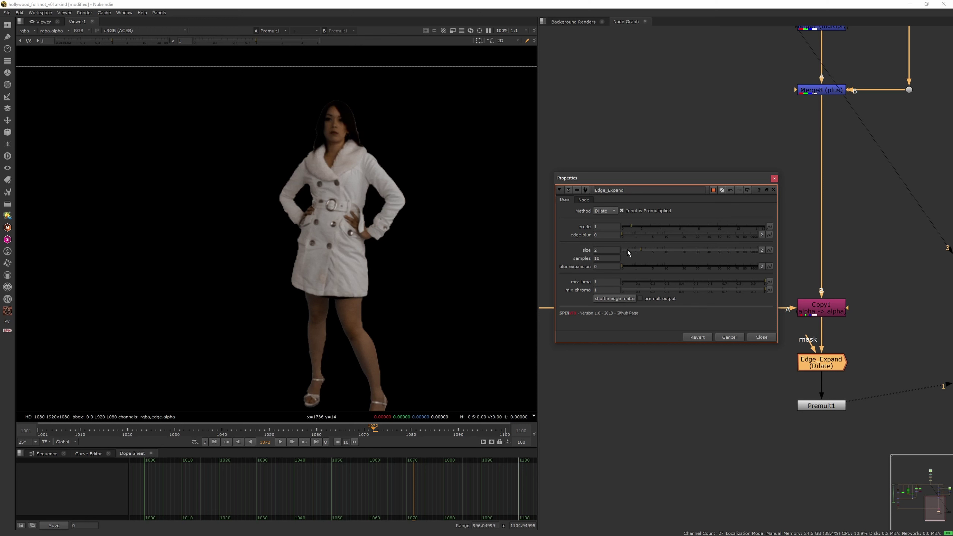
# - Set the erode of the Edge_Expand node to 2, turn off Input is Premultiplied and close its properties
pyautogui.moveTo(643, 249); pyautogui.dragTo(640, 226)
pyautogui.doubleClick(606, 226)
pyautogui.write('2')
pyautogui.press('Return')
pyautogui.click(622, 210)
pyautogui.click(765, 337)
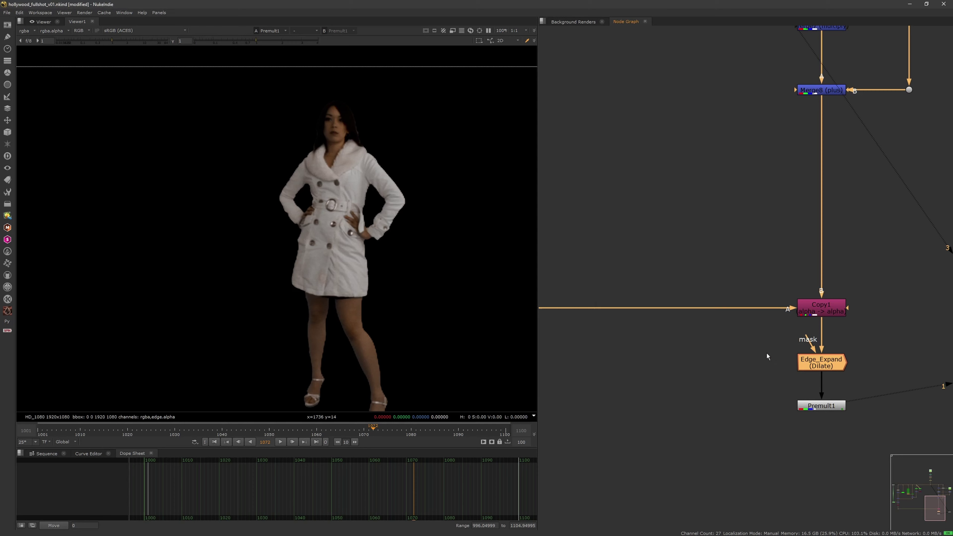
# - Place the CameraTracker node well clear of the node tree, level with the horizontal pipe that feeds its source
pyautogui.scroll(-8, 777, 355)
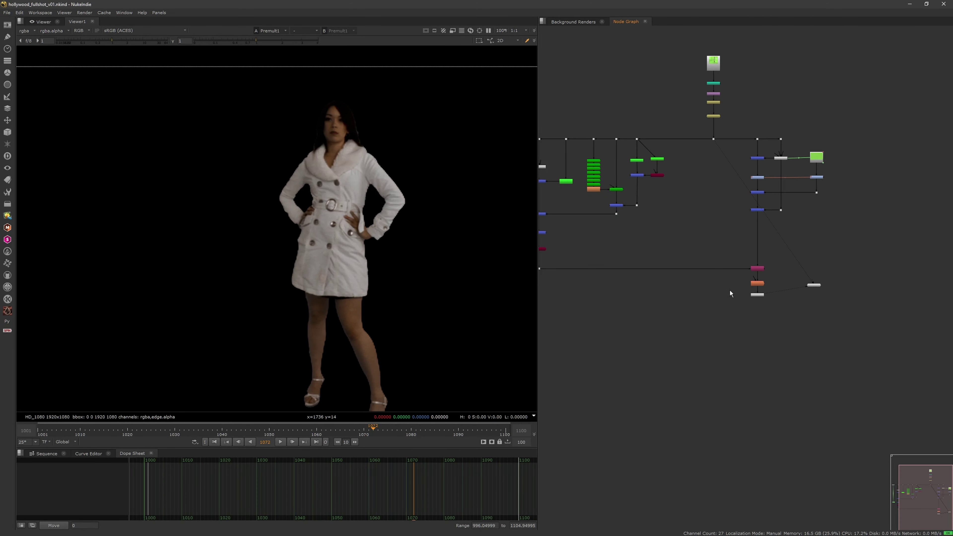
pyautogui.moveTo(745, 315); pyautogui.dragTo(734, 306, button='middle')
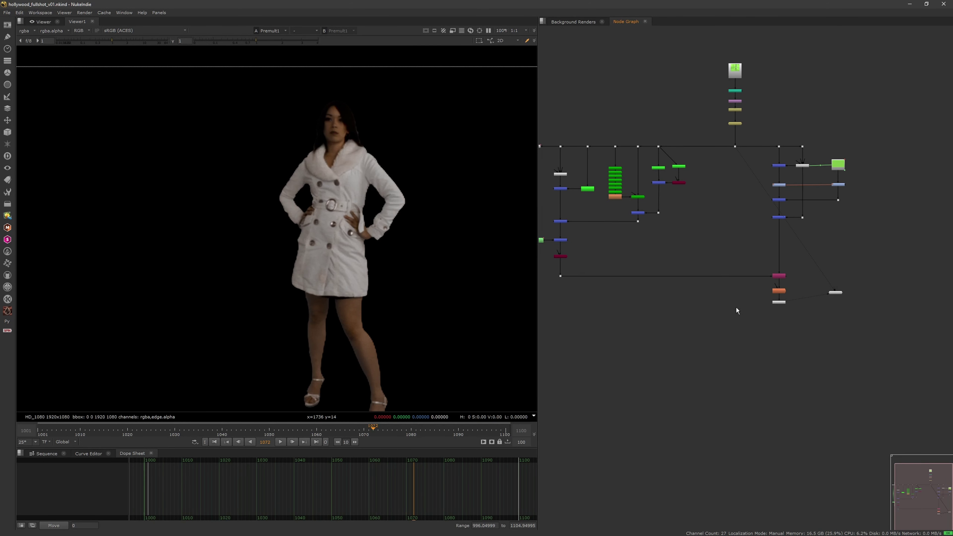
pyautogui.press('f')
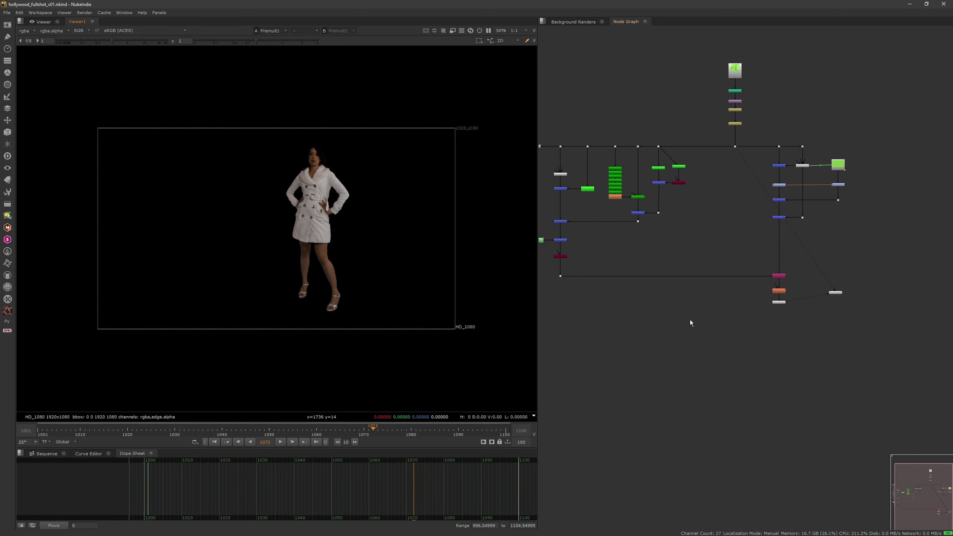
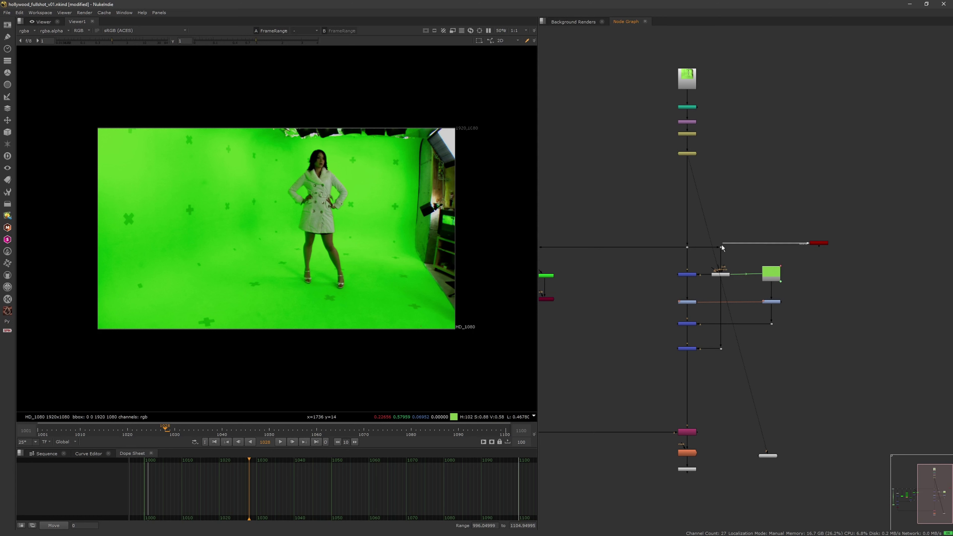
pyautogui.moveTo(837, 277); pyautogui.dragTo(809, 203, button='middle')
pyautogui.scroll(-3, 815, 198)
pyautogui.moveTo(812, 175); pyautogui.dragTo(896, 177)
pyautogui.moveTo(894, 185); pyautogui.dragTo(823, 210, button='middle')
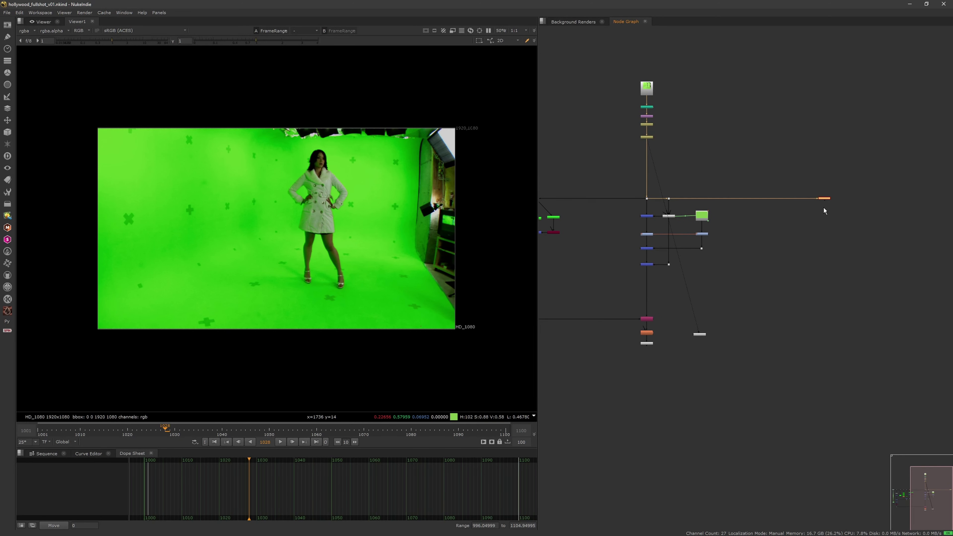
# - Open the CameraTracker properties, go to the first frame and set Lens Distortion to Unknown Lens
pyautogui.scroll(3, 825, 200)
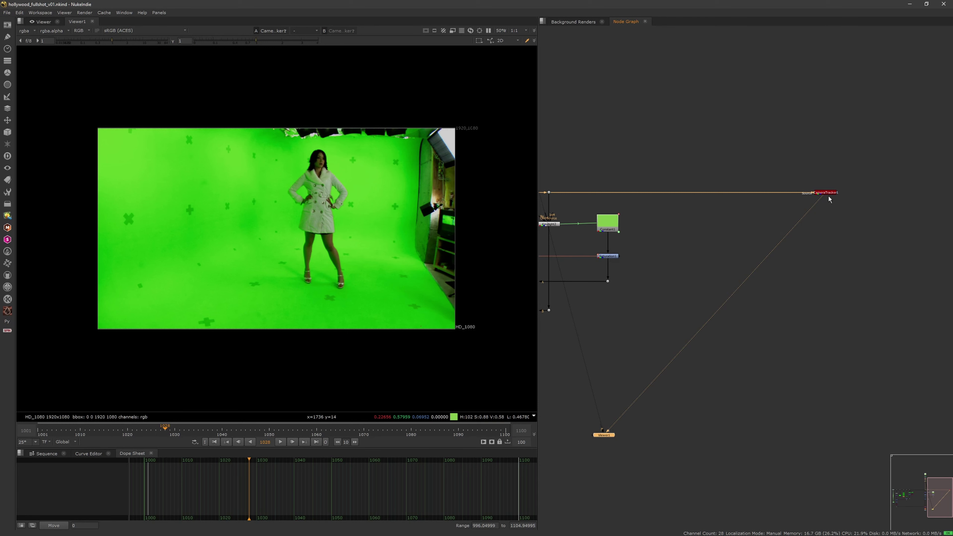
pyautogui.doubleClick(828, 194)
pyautogui.click(214, 441)
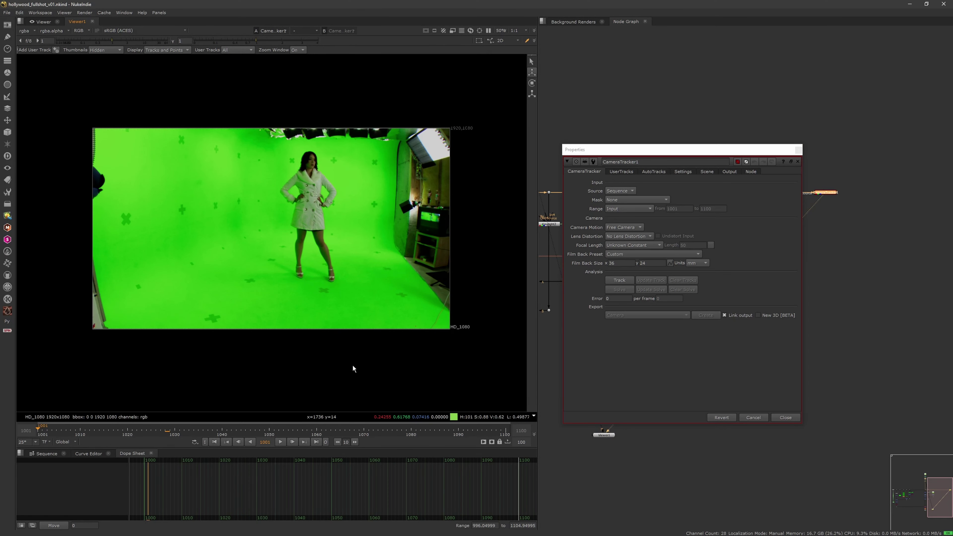
pyautogui.click(644, 236)
pyautogui.click(645, 245)
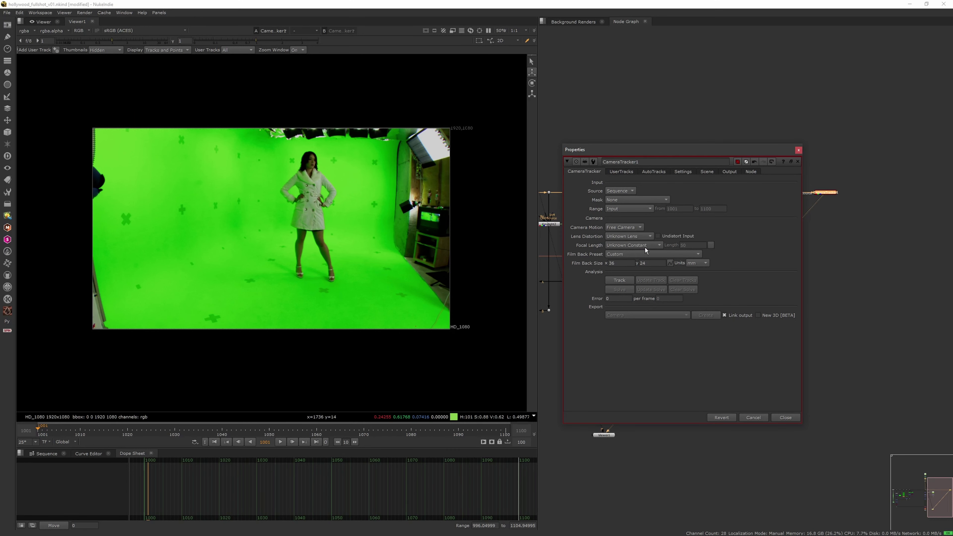
# - Enable Refine Feature Locations and Preview Features in the CameraTracker settings and close the properties
pyautogui.click(659, 173)
pyautogui.click(683, 173)
pyautogui.click(631, 215)
pyautogui.click(633, 222)
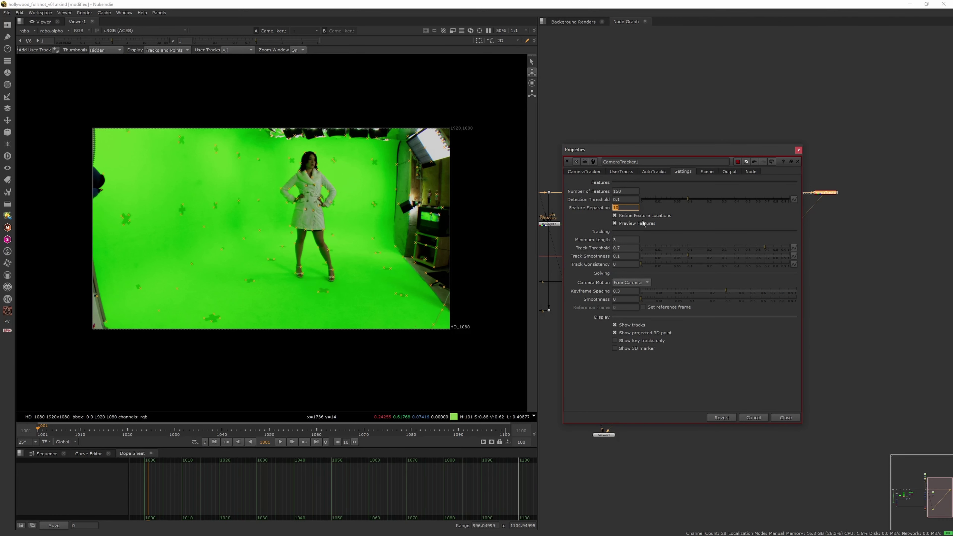
pyautogui.click(798, 150)
# - Move the Tracker1 node down out of the horizontal pipe and disconnect its input
pyautogui.scroll(5, 795, 202)
pyautogui.moveTo(794, 201); pyautogui.dragTo(815, 171)
pyautogui.moveTo(555, 250); pyautogui.dragTo(662, 233, button='middle')
pyautogui.click(661, 234)
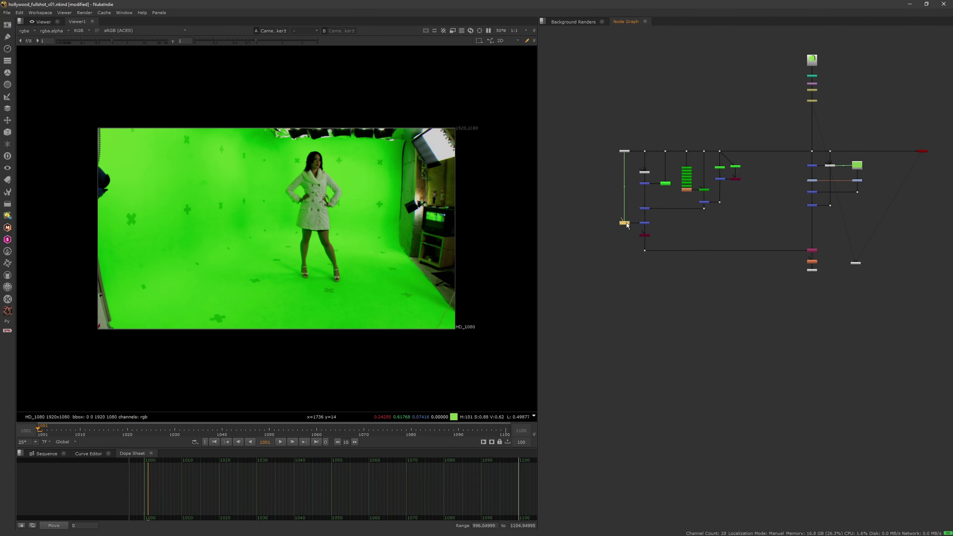
pyautogui.moveTo(629, 151); pyautogui.dragTo(621, 190)
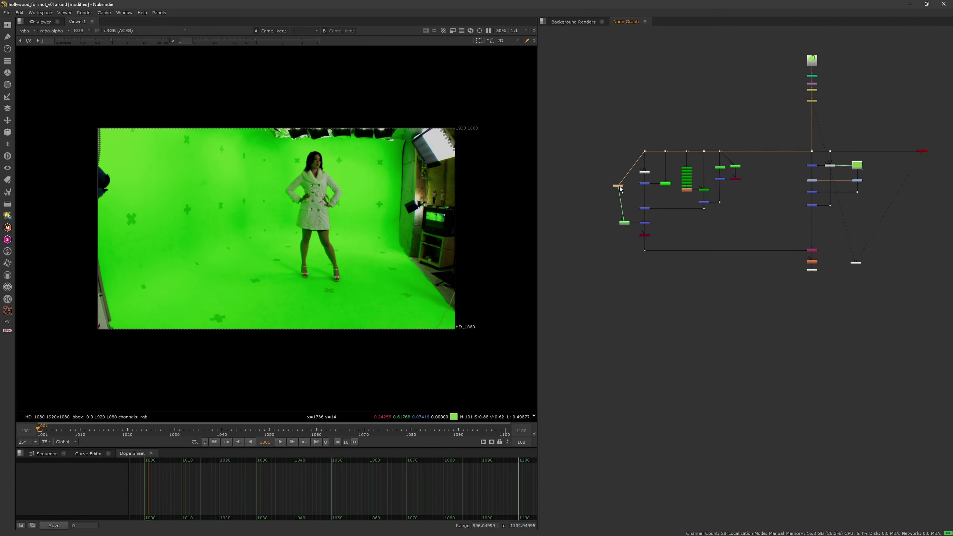
pyautogui.moveTo(642, 157); pyautogui.dragTo(621, 189)
# - Connect CameraTracker1's source to the leftmost dot of the pipe and move the node beside and below Roto1, outside the keying branch
pyautogui.moveTo(838, 154); pyautogui.dragTo(644, 151)
pyautogui.moveTo(921, 151); pyautogui.dragTo(593, 172)
pyautogui.moveTo(623, 204); pyautogui.dragTo(639, 182, button='middle')
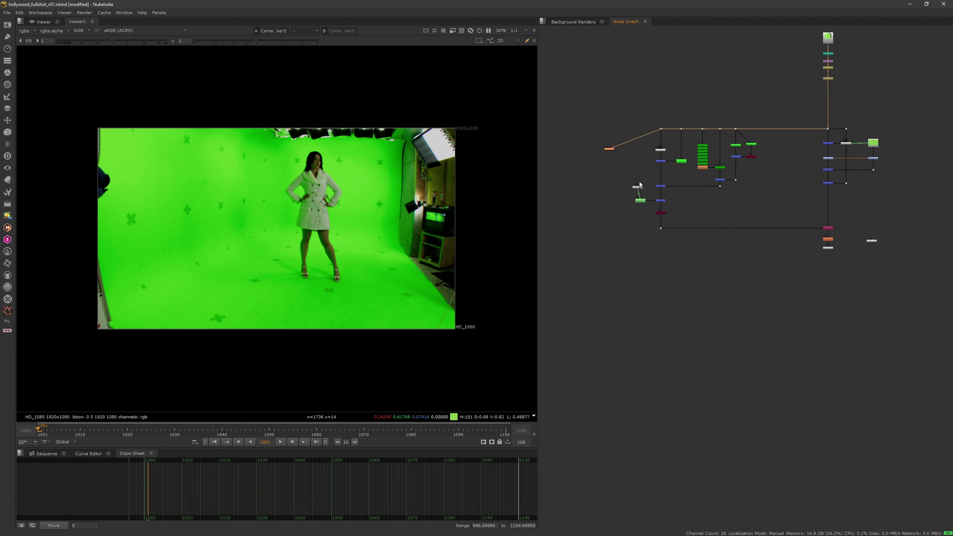
pyautogui.scroll(3, 639, 182)
pyautogui.click(602, 190)
pyautogui.moveTo(590, 125); pyautogui.dragTo(583, 254)
pyautogui.scroll(4, 598, 213)
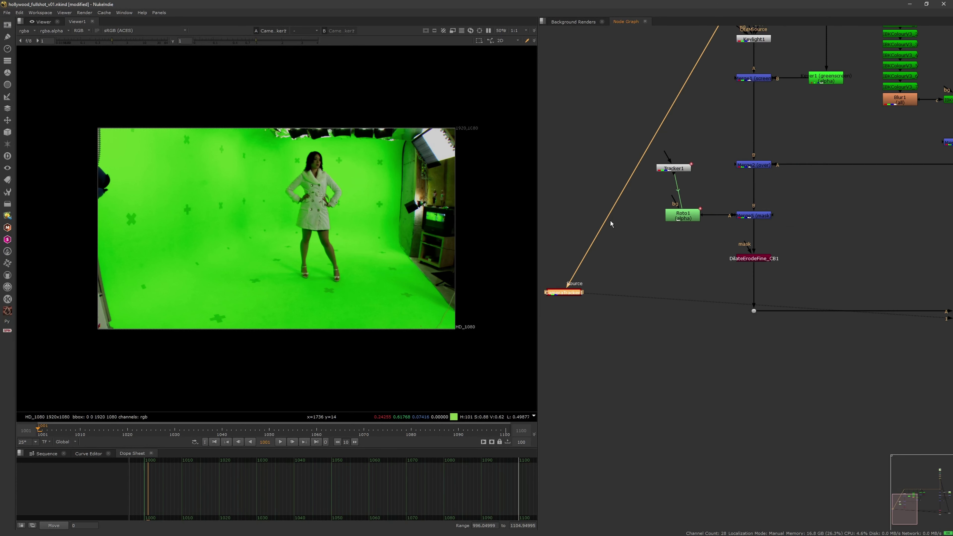
pyautogui.click(610, 221)
# - Insert a dot in CameraTracker1's source connection, aligned with the horizontal pipe and directly above the node
pyautogui.moveTo(557, 299); pyautogui.dragTo(644, 245, button='middle')
pyautogui.moveTo(643, 240); pyautogui.dragTo(642, 240)
pyautogui.moveTo(756, 102); pyautogui.dragTo(732, 224, button='middle')
pyautogui.keyDown('ctrl'); pyautogui.moveTo(721, 198); pyautogui.dragTo(626, 39); pyautogui.keyUp('ctrl')
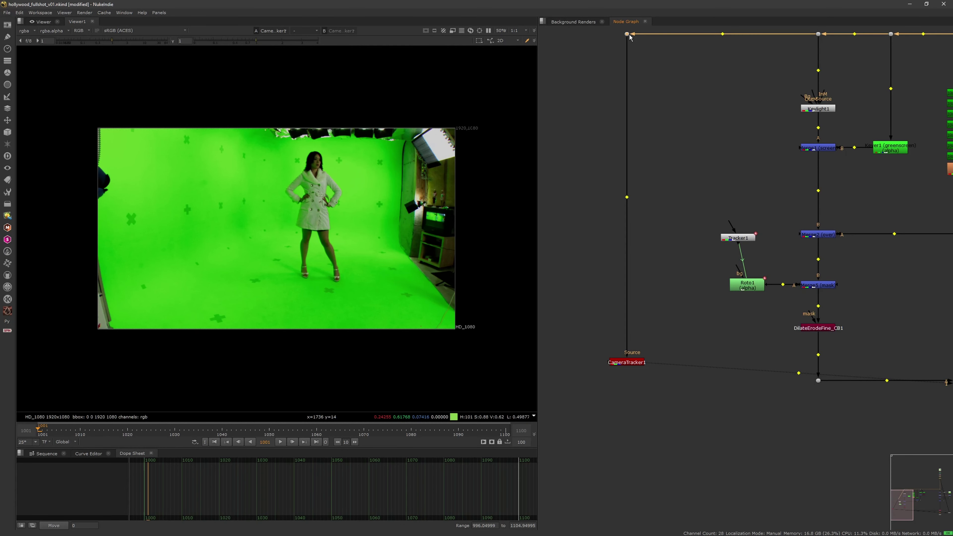
# - Insert a Copy node above CameraTracker1, take its alpha from Roto1 and check the alpha matte in the viewer
pyautogui.press('k')
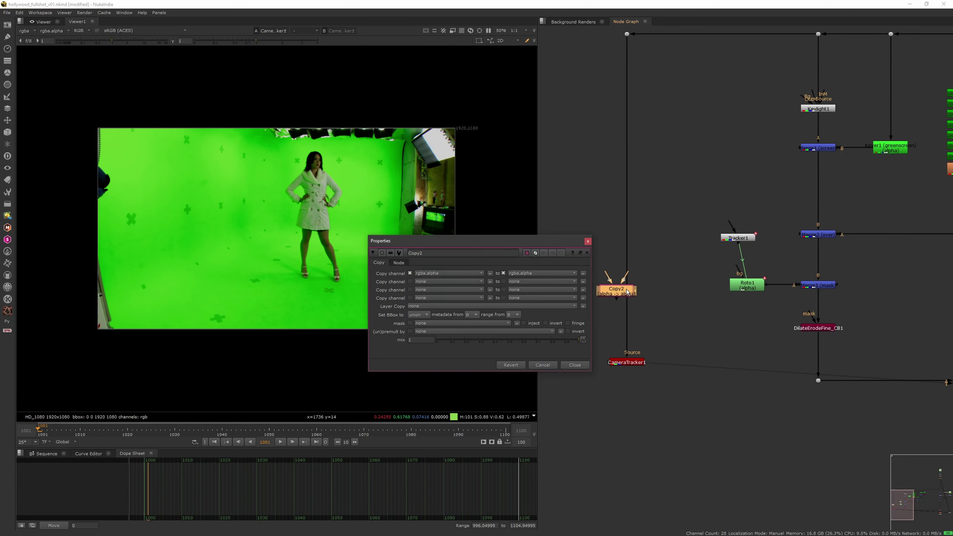
pyautogui.moveTo(616, 291); pyautogui.dragTo(740, 285)
pyautogui.click(587, 241)
pyautogui.press('1')
pyautogui.press('a')
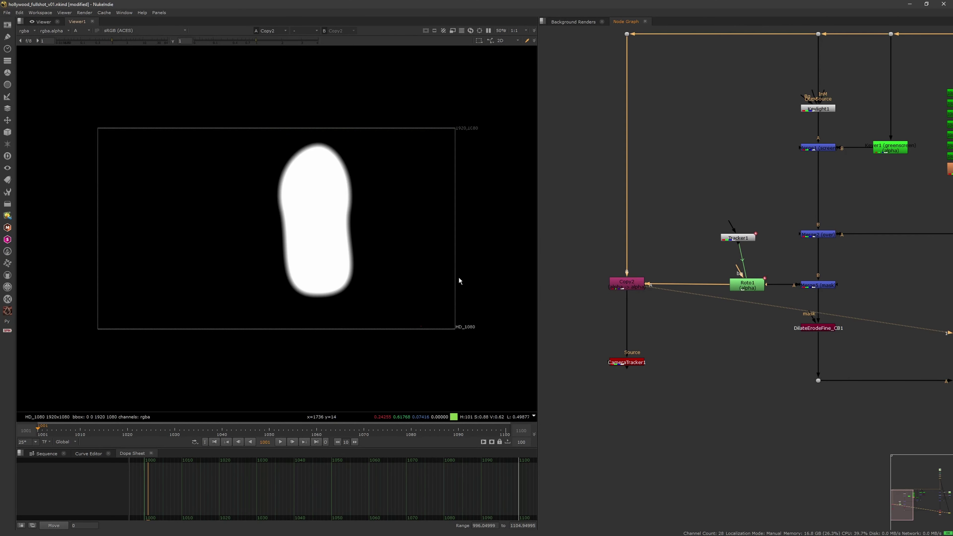
pyautogui.press('a')
# - Set the CameraTracker1 mask to Source Alpha and inspect the previewed features around the woman
pyautogui.moveTo(626, 347); pyautogui.dragTo(648, 273, button='middle')
pyautogui.doubleClick(652, 287)
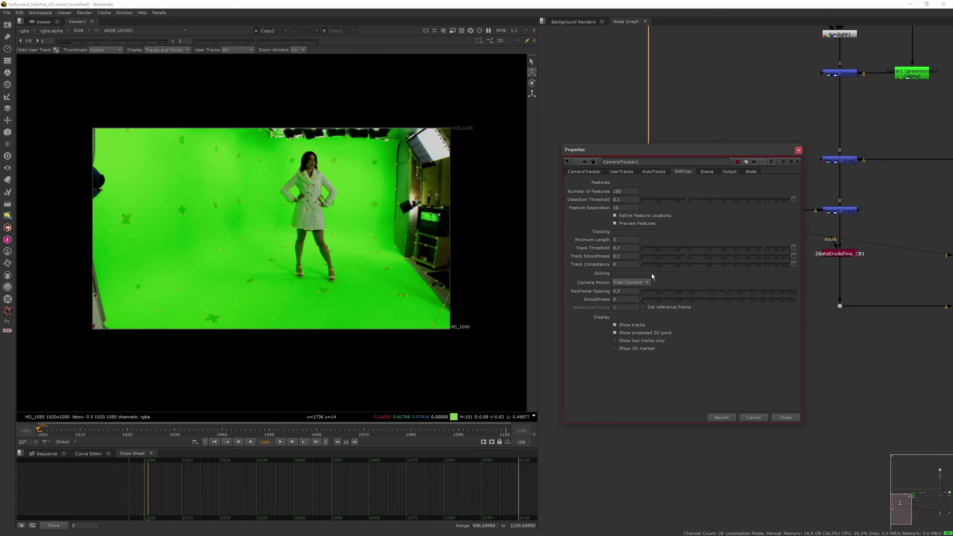
pyautogui.click(584, 171)
pyautogui.click(638, 200)
pyautogui.click(638, 206)
pyautogui.scroll(5, 371, 265)
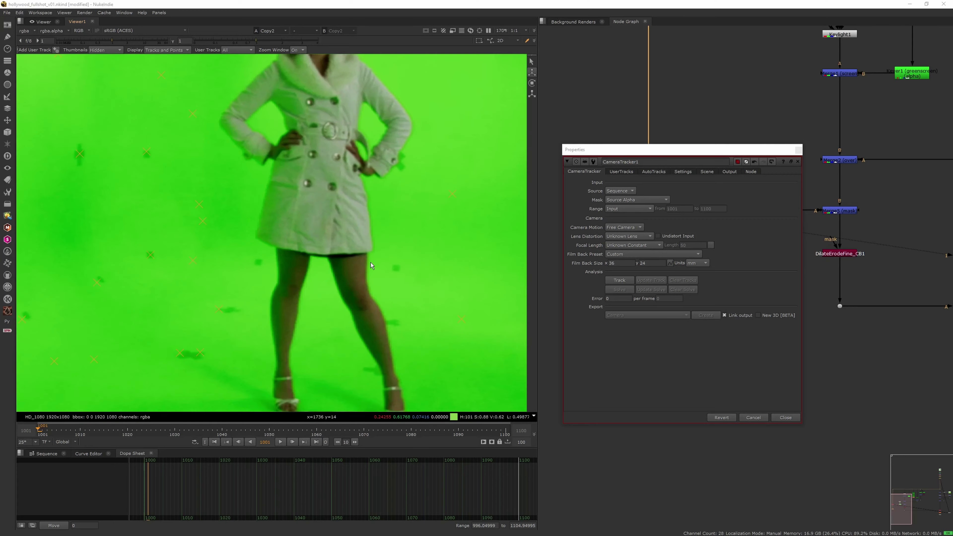
pyautogui.scroll(-5, 371, 265)
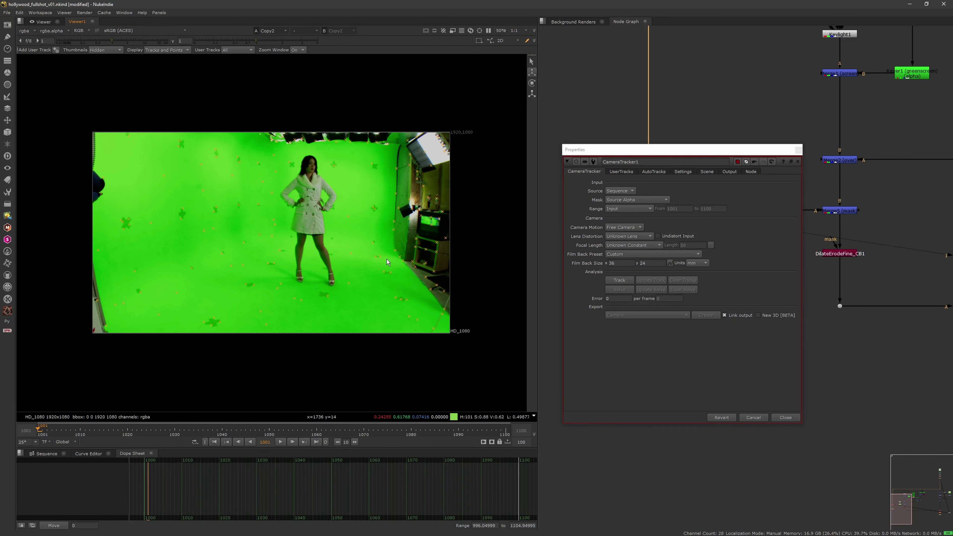
pyautogui.scroll(1, 394, 254)
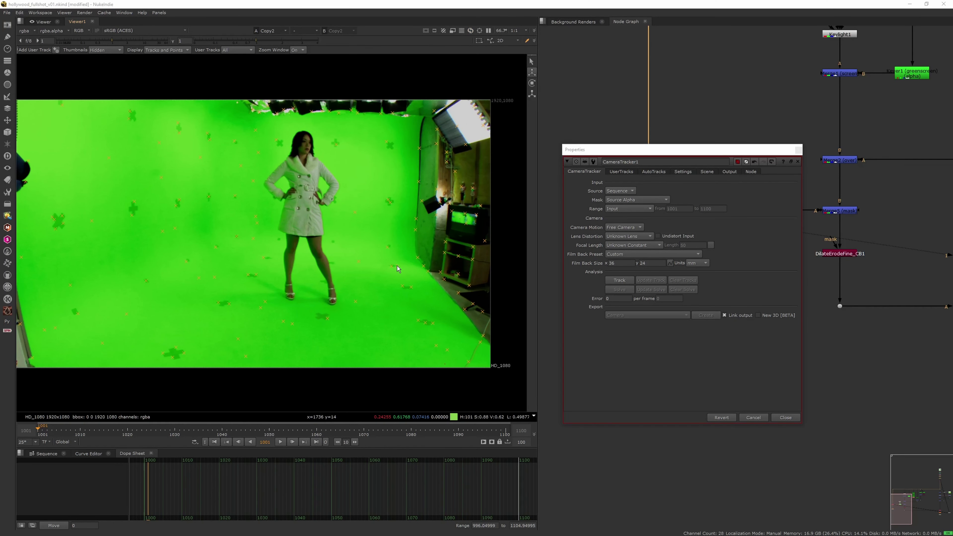
# - Solve the camera from the tracked features in CameraTracker1
pyautogui.click(798, 150)
pyautogui.doubleClick(654, 288)
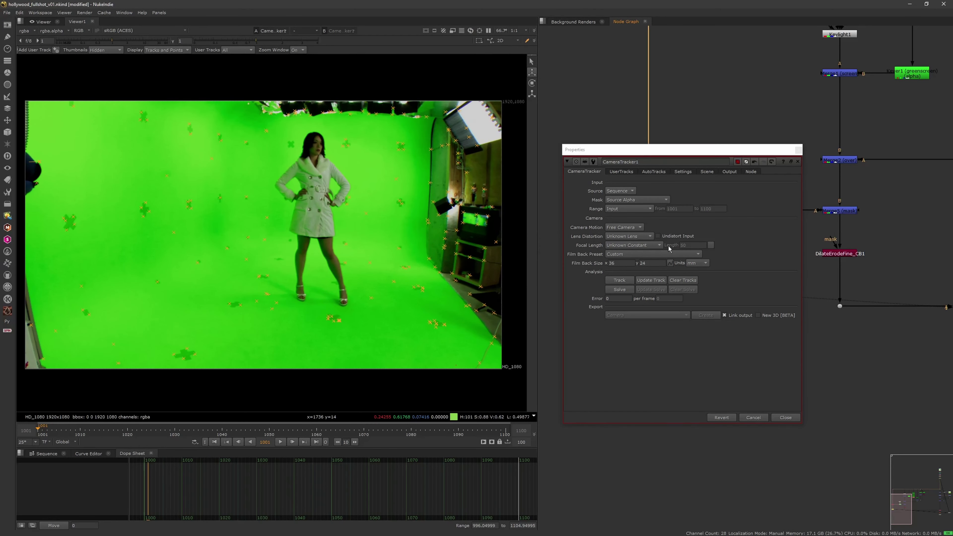
pyautogui.click(623, 293)
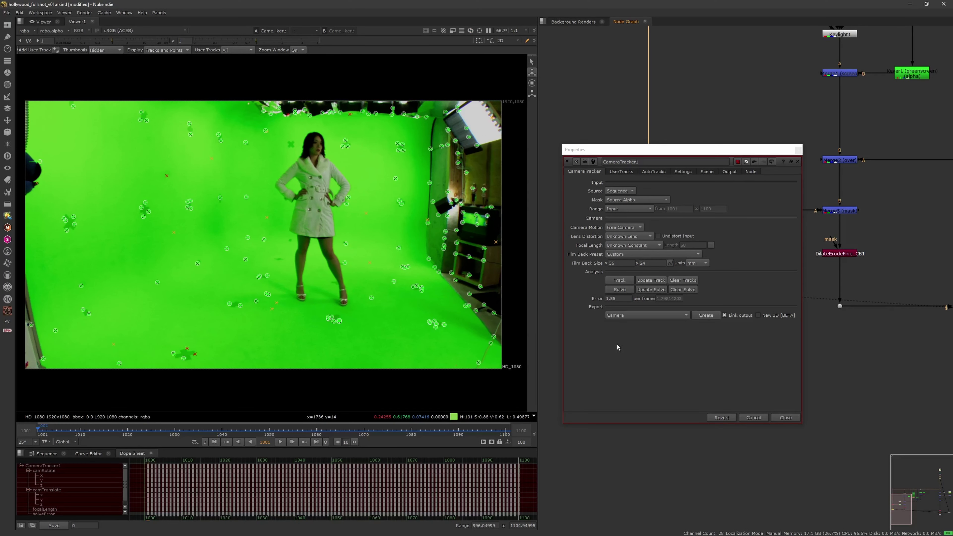
# - Display the Solve Error, error - min, error - rms and error - track curves of the auto tracks, fitted to the graph
pyautogui.click(653, 172)
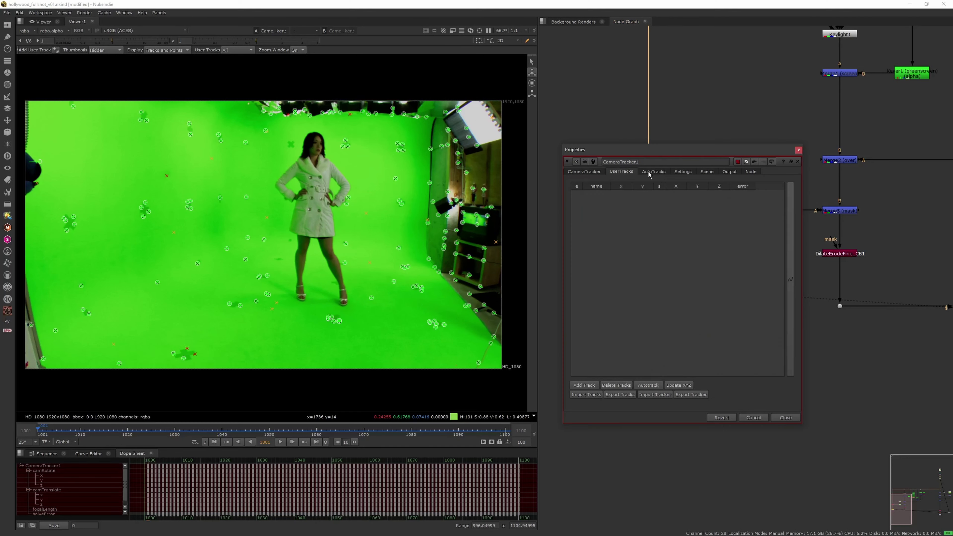
pyautogui.click(681, 171)
pyautogui.click(652, 172)
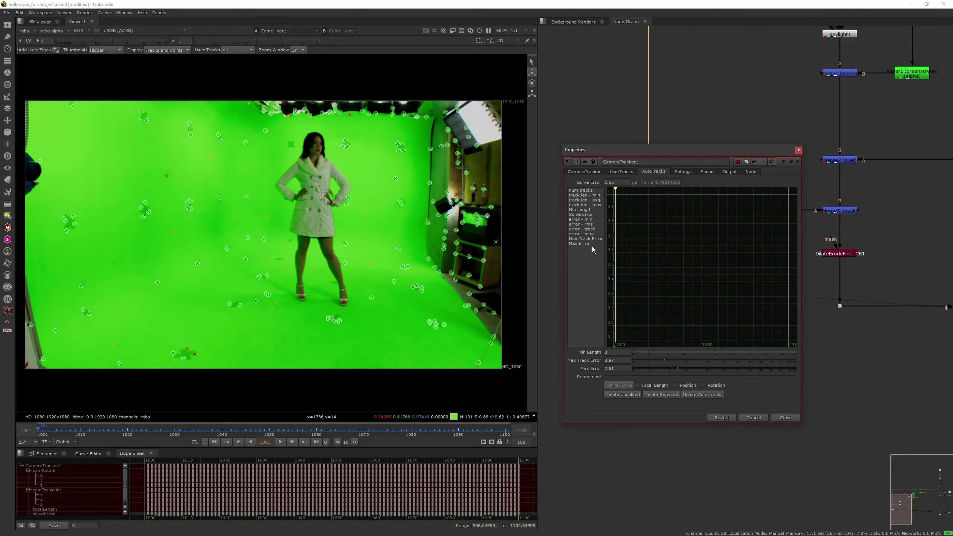
pyautogui.moveTo(585, 215); pyautogui.dragTo(597, 226)
pyautogui.press('f')
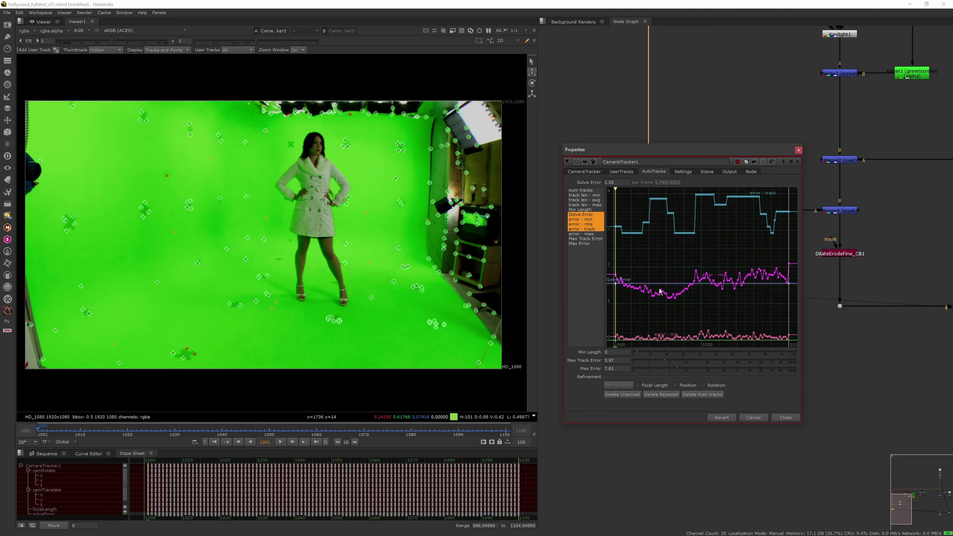
# - Set Max Track Error to 3 and Max Error to 5, and delete the rejected tracks
pyautogui.write('3')
pyautogui.press('Tab')
pyautogui.press('Return')
pyautogui.click(652, 397)
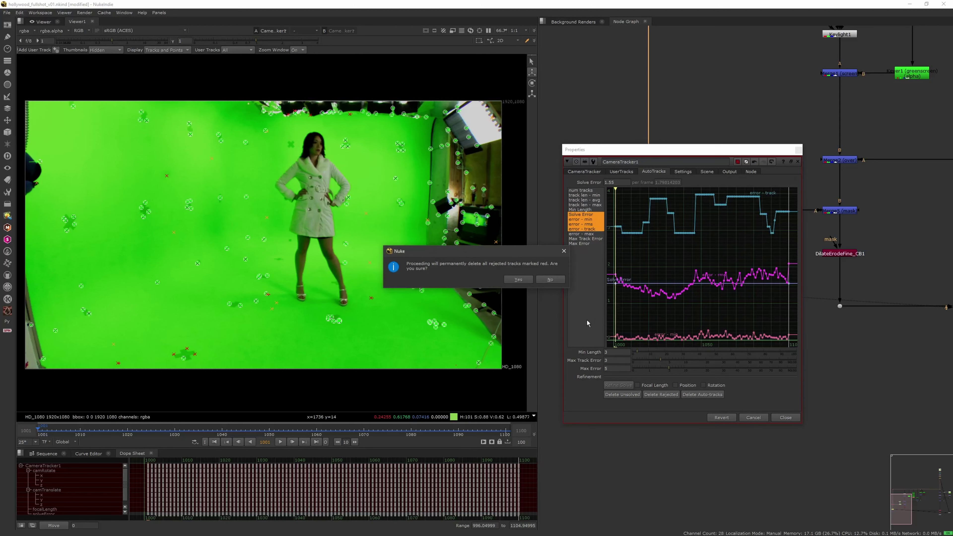
pyautogui.click(518, 279)
pyautogui.click(522, 280)
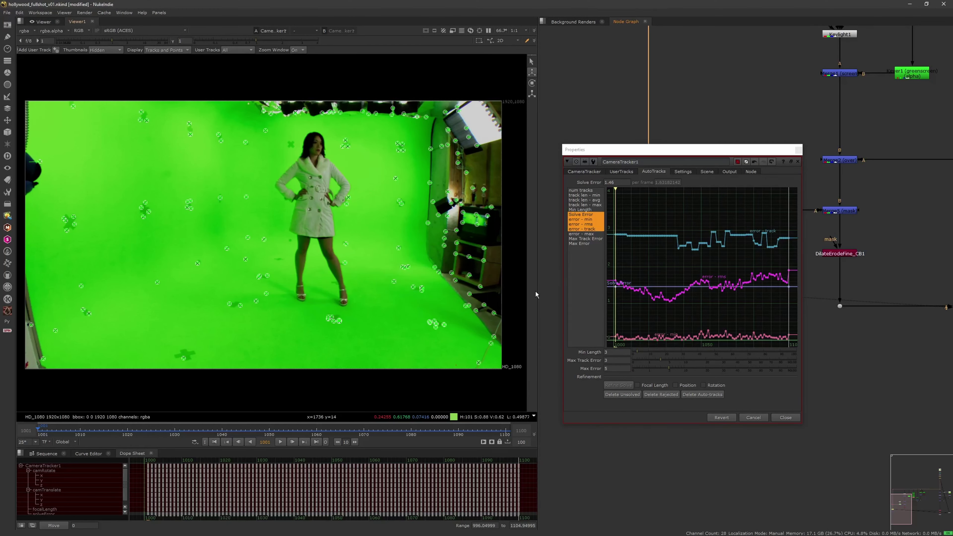
# - Set Max Error to 4 and delete the unsolved and rejected tracks
pyautogui.moveTo(610, 369); pyautogui.dragTo(597, 370)
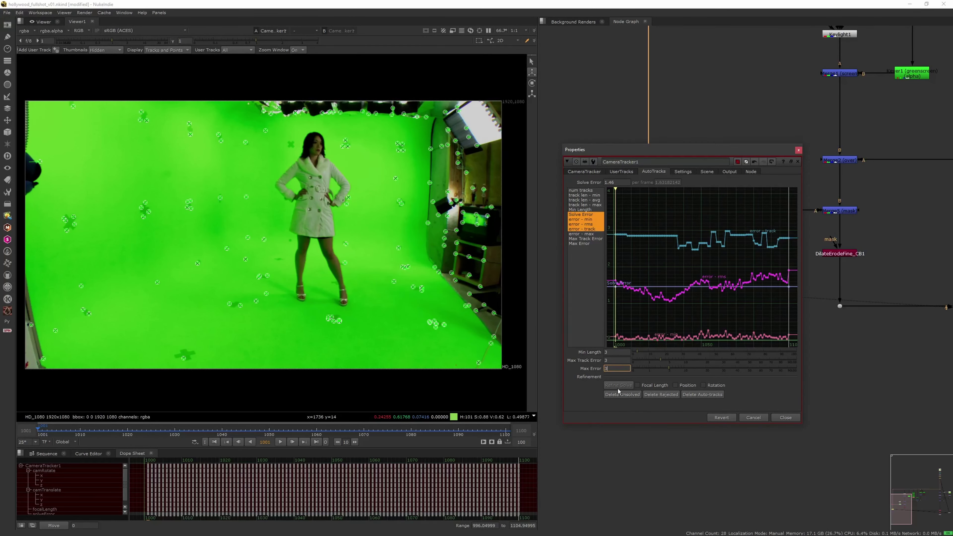
pyautogui.click(622, 395)
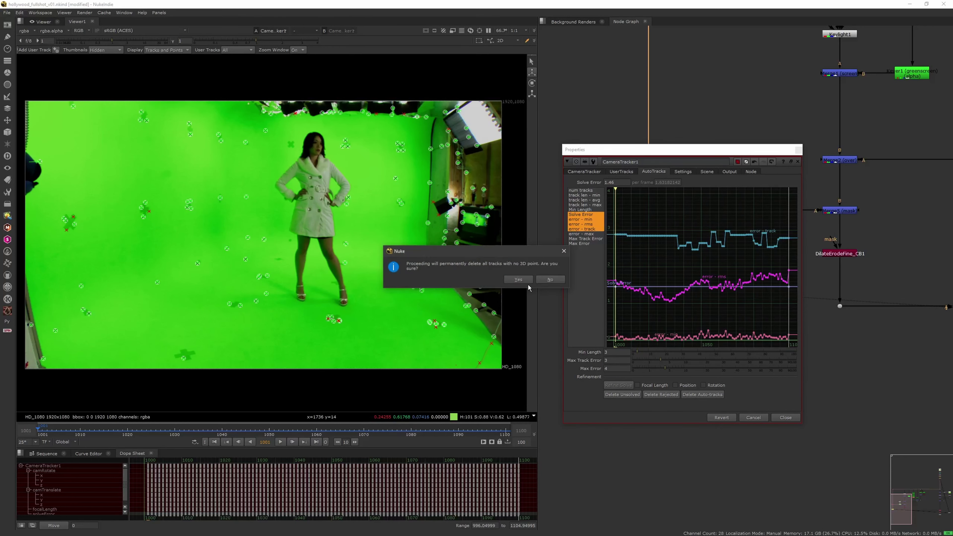
pyautogui.click(522, 280)
pyautogui.click(646, 394)
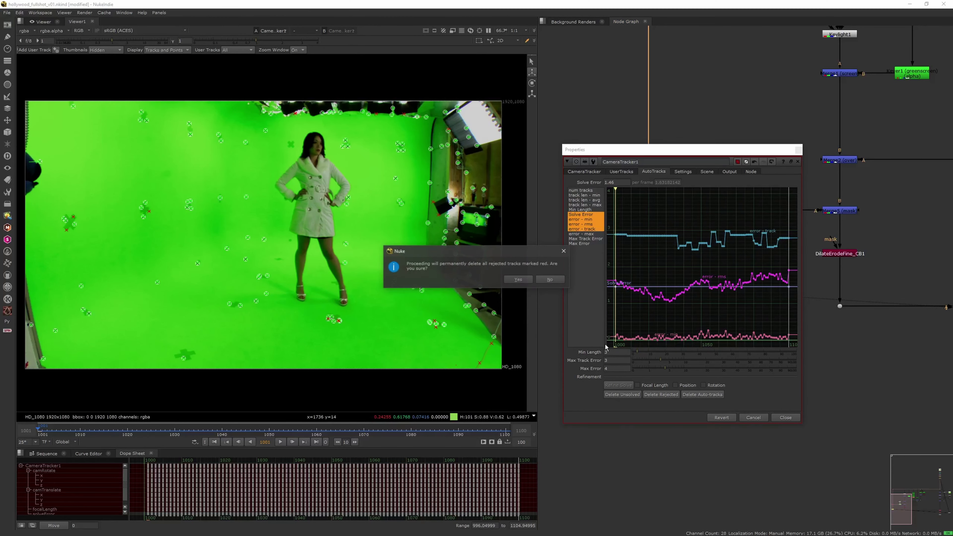
pyautogui.click(524, 280)
# - Delete the tracks rejected at Max Track Error 2.5 and Max Error 3.5, and scrub the shot to check the remaining ones
pyautogui.click(607, 360)
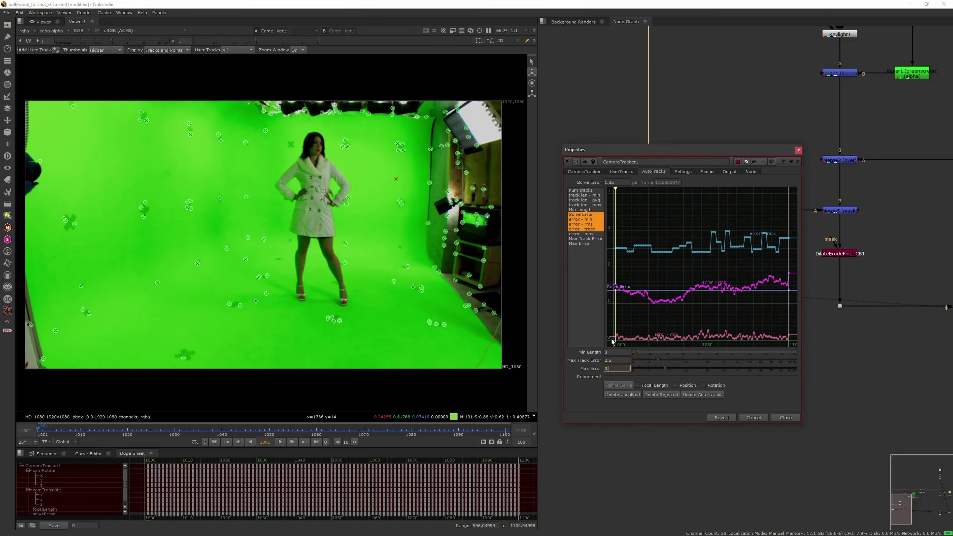
pyautogui.click(656, 395)
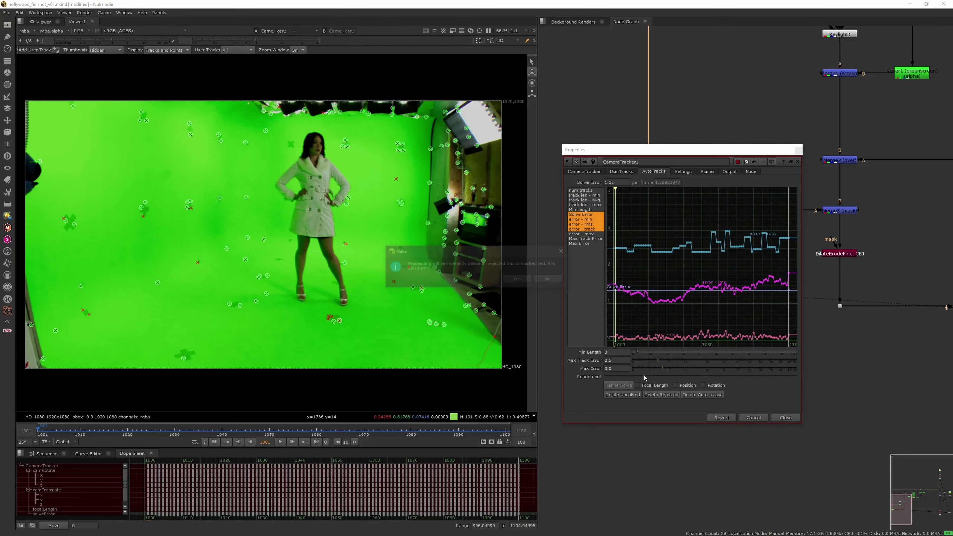
pyautogui.click(524, 281)
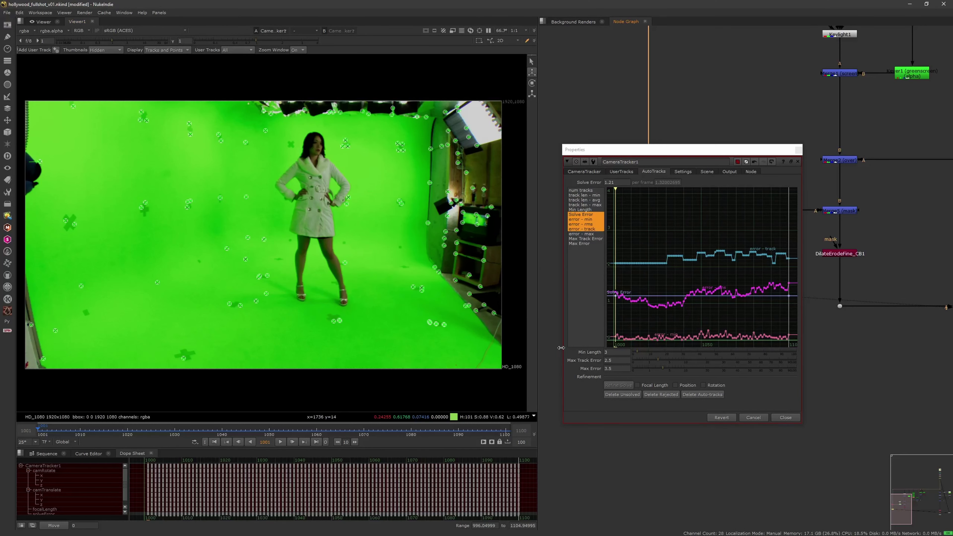
pyautogui.moveTo(364, 430); pyautogui.dragTo(241, 395)
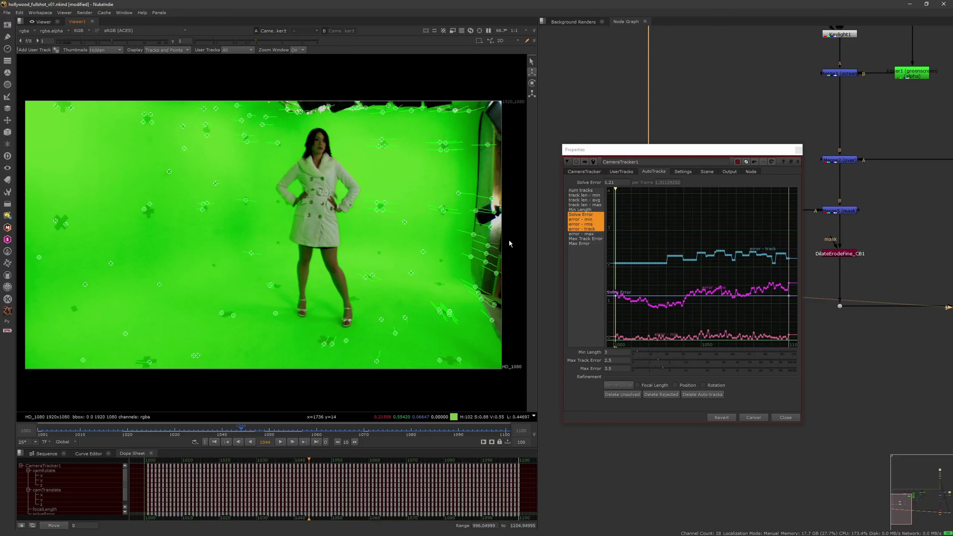
# - Set Max Track Error to 2 and Max Error to 3, delete the rejected tracks, and scrub the shot to check the rest
pyautogui.click(615, 361)
pyautogui.click(613, 369)
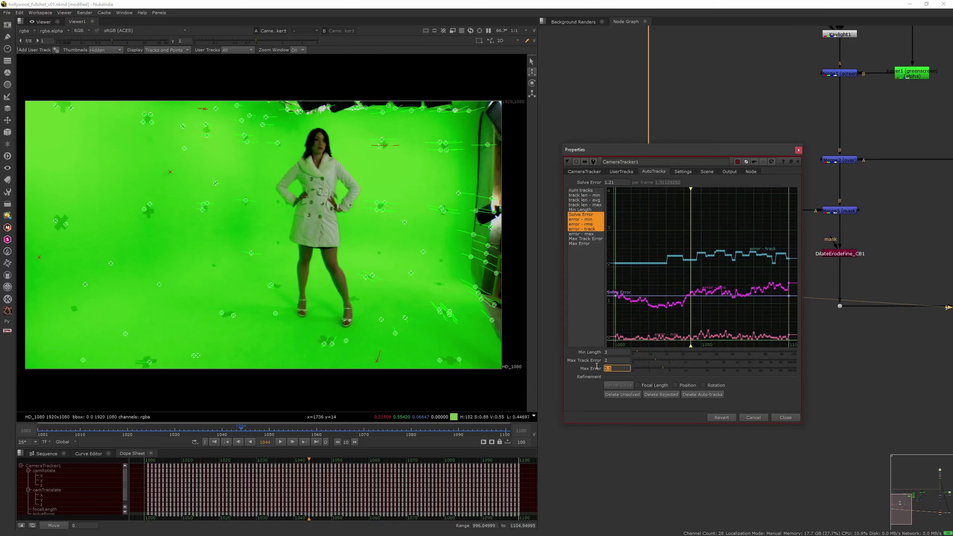
pyautogui.write('3')
pyautogui.click(660, 394)
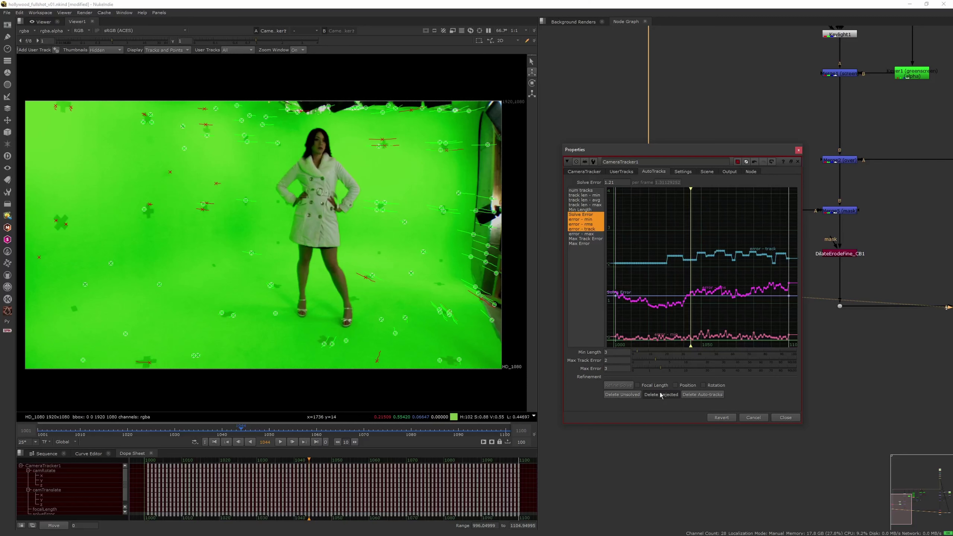
pyautogui.click(528, 280)
pyautogui.moveTo(293, 432); pyautogui.dragTo(156, 433)
# - Lower Max Error to 2.5, delete the rejected tracks, and check the remaining ones across the shot
pyautogui.click(615, 369)
pyautogui.write('2.5')
pyautogui.press('Return')
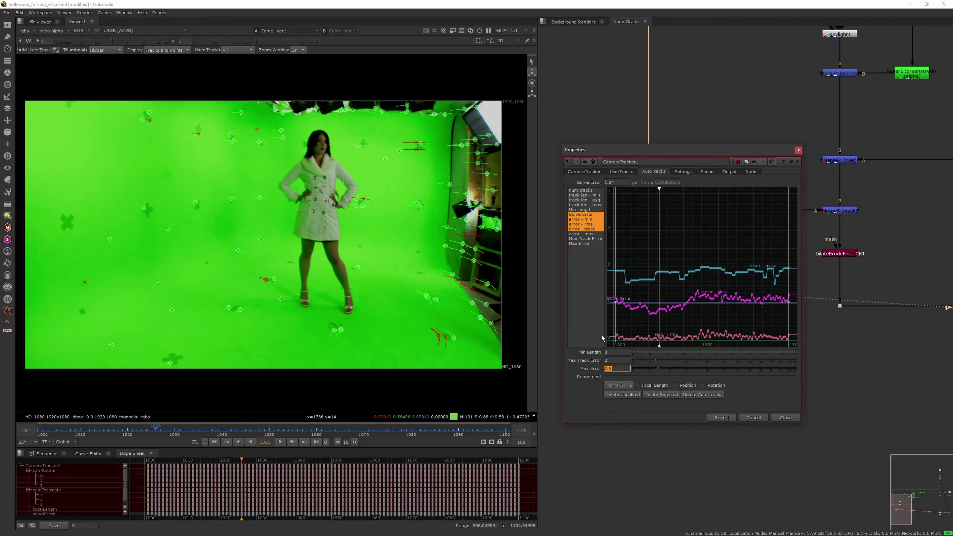
pyautogui.click(661, 393)
pyautogui.click(518, 279)
pyautogui.moveTo(228, 432); pyautogui.dragTo(359, 431)
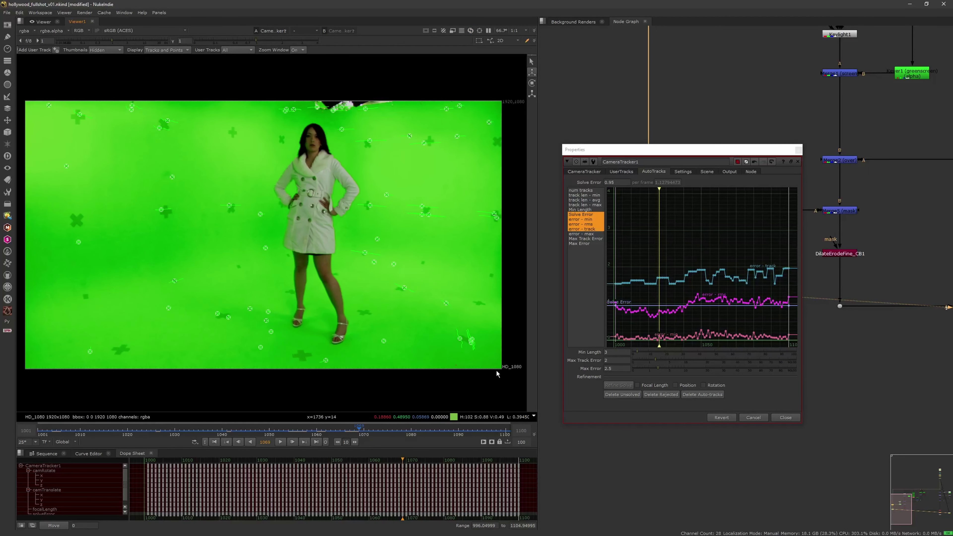
# - Delete the tracks rejected at Max Track Error 1.7 and Max Error 2.3, and scrub through the shot
pyautogui.click(615, 369)
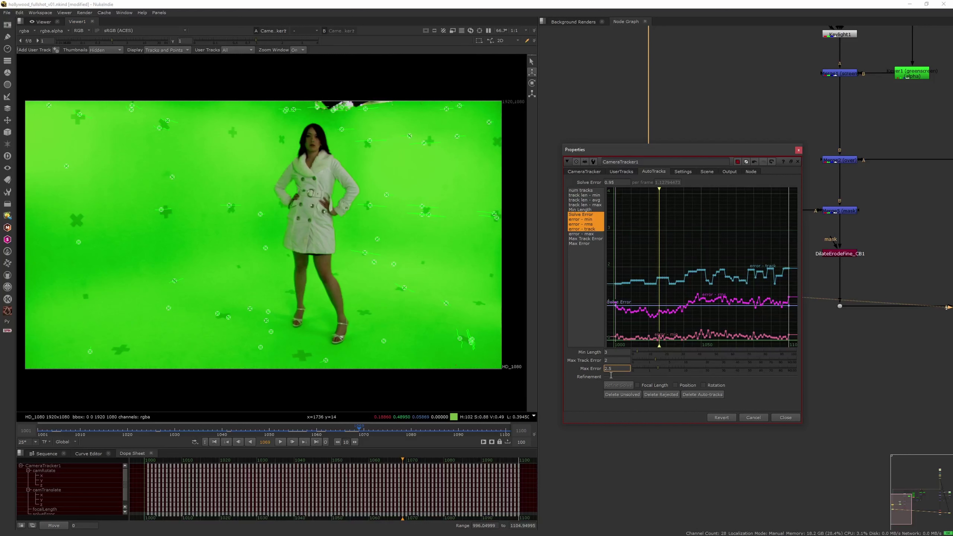
pyautogui.press('Return')
pyautogui.click(604, 360)
pyautogui.write('1.7')
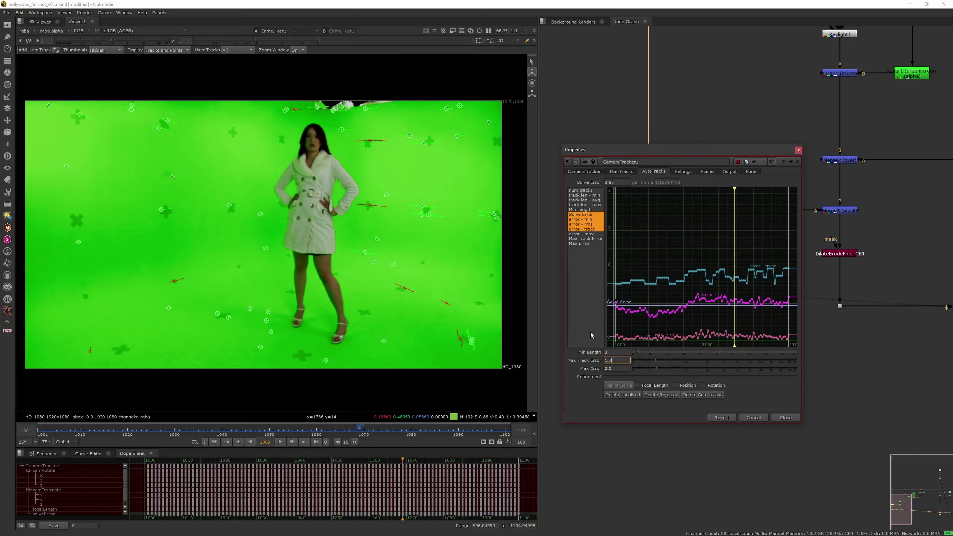
pyautogui.click(674, 397)
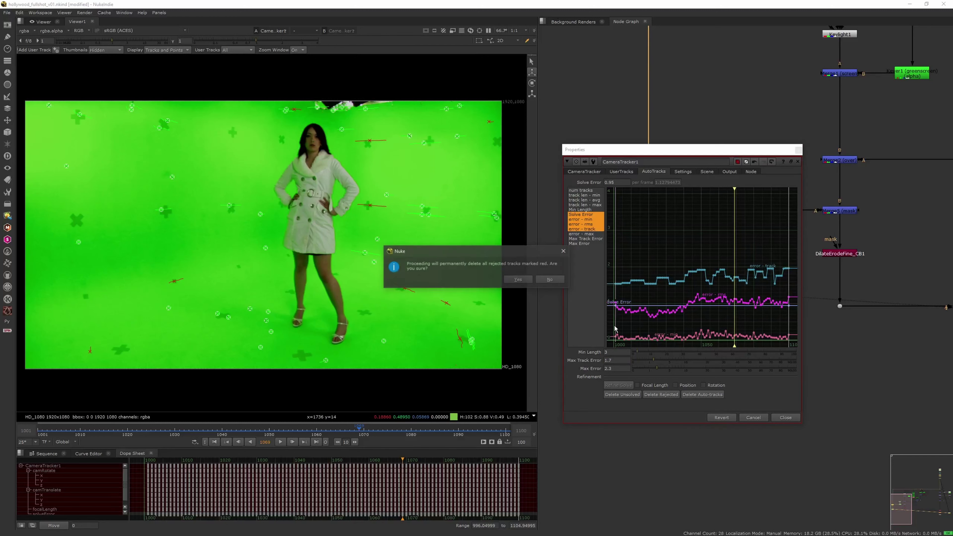
pyautogui.click(515, 280)
pyautogui.moveTo(142, 430); pyautogui.dragTo(236, 431)
# - Set the CameraTracker1 export to Scene+, create its nodes, and close the node's properties
pyautogui.click(584, 171)
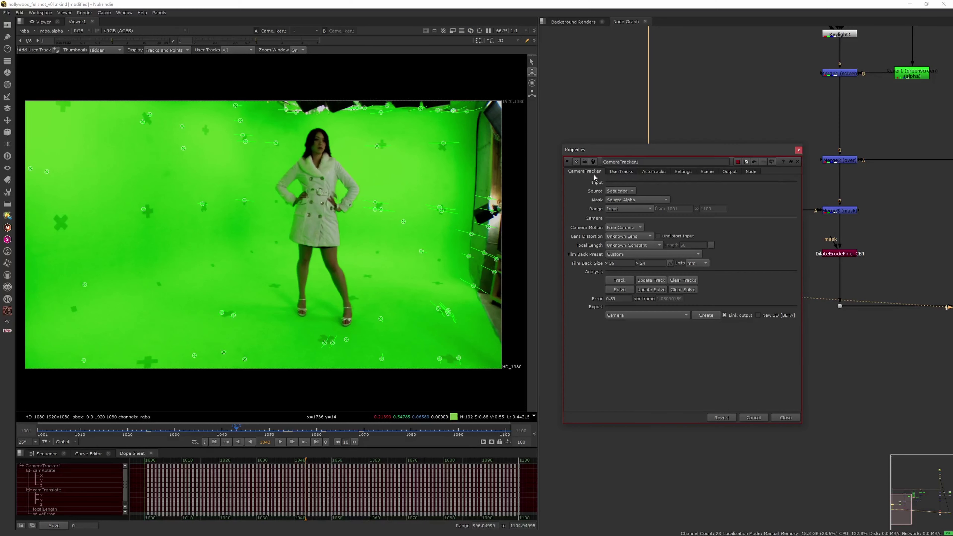
pyautogui.click(669, 314)
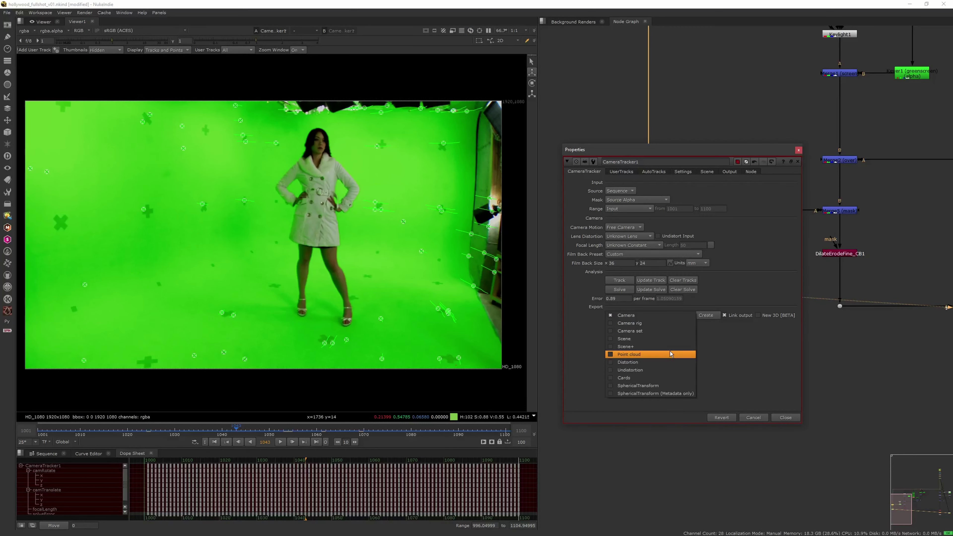
pyautogui.click(667, 346)
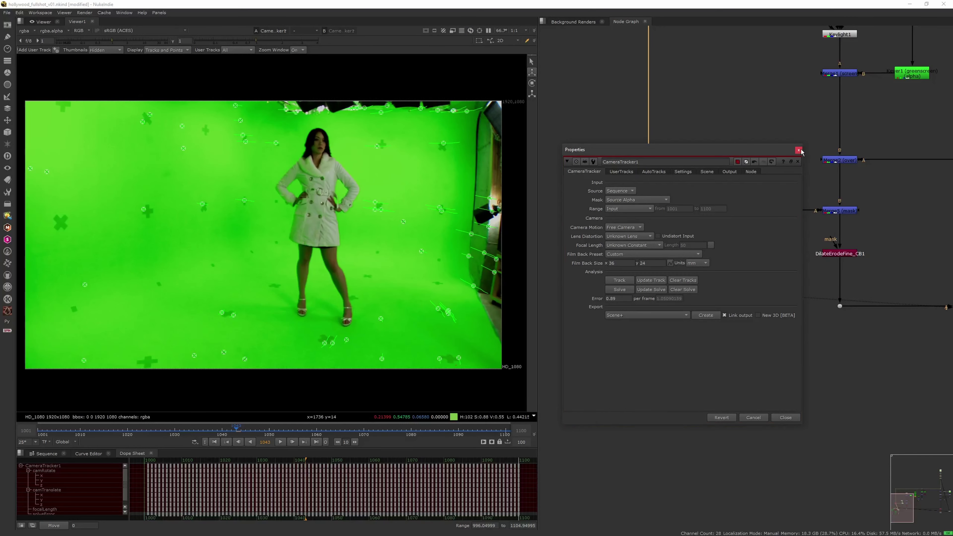
pyautogui.click(798, 150)
# - Spread out the exported nodes, moving Scene1 and ScanlineRender1 well below CameraTracker1
pyautogui.moveTo(714, 370); pyautogui.dragTo(725, 268, button='middle')
pyautogui.scroll(-3, 681, 295)
pyautogui.moveTo(613, 282); pyautogui.dragTo(723, 329)
pyautogui.moveTo(677, 295); pyautogui.dragTo(675, 485)
pyautogui.click(677, 284)
pyautogui.moveTo(669, 272); pyautogui.dragTo(669, 413)
pyautogui.click(697, 354)
pyautogui.moveTo(697, 354); pyautogui.dragTo(709, 236, button='middle')
pyautogui.moveTo(714, 144); pyautogui.dragTo(760, 224)
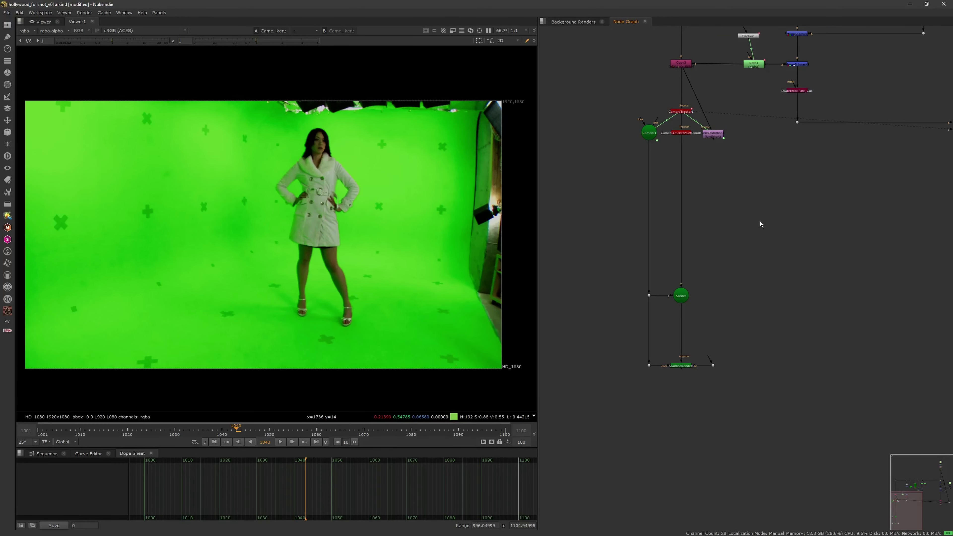
# - Add a Reformat node beside ScanlineRender1 and feed it into the render's background input
pyautogui.press('Tab')
pyautogui.write('ref')
pyautogui.click(672, 333)
pyautogui.click(710, 278)
pyautogui.moveTo(732, 321); pyautogui.dragTo(718, 366)
pyautogui.click(693, 296)
# - Examine the exported Scene1's point cloud and camera in the 3D view
pyautogui.scroll(-5, 698, 290)
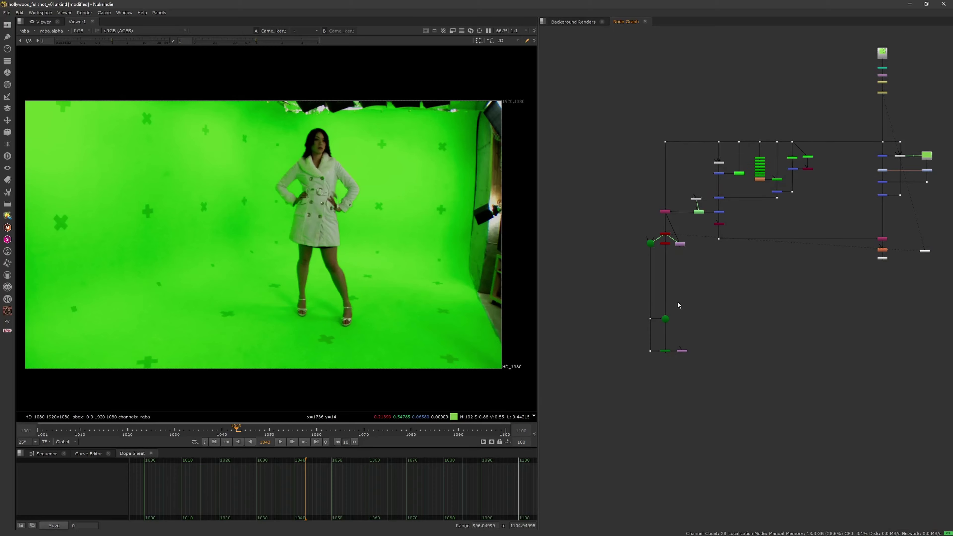
pyautogui.click(665, 318)
pyautogui.press('1')
pyautogui.scroll(4, 398, 301)
pyautogui.keyDown('ctrl'); pyautogui.moveTo(405, 298); pyautogui.dragTo(469, 236); pyautogui.keyUp('ctrl')
pyautogui.scroll(5, 681, 222)
# - View CameraTracker1 with its properties open, and delete the exported scene, camera, render and related nodes below it
pyautogui.click(705, 171)
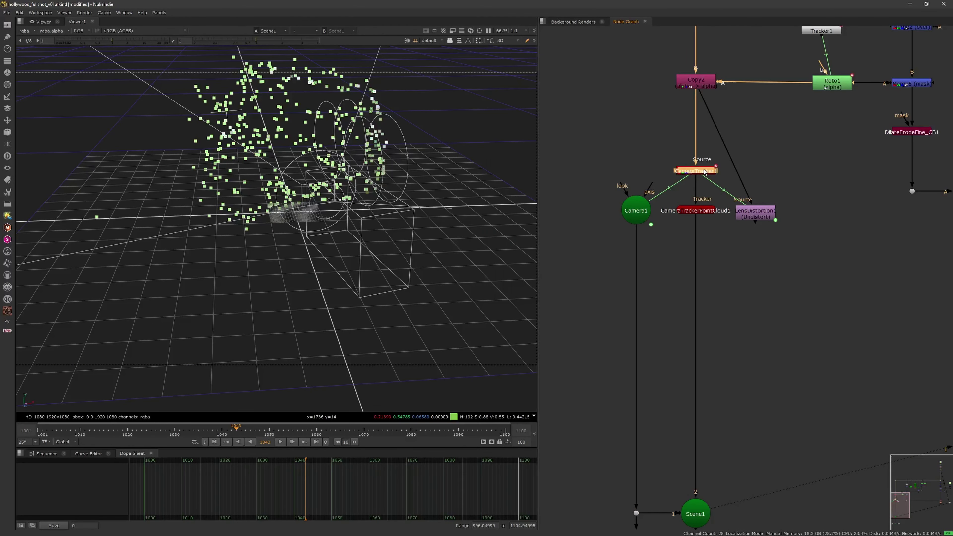
pyautogui.press('1')
pyautogui.doubleClick(705, 170)
pyautogui.moveTo(762, 149); pyautogui.dragTo(471, 158)
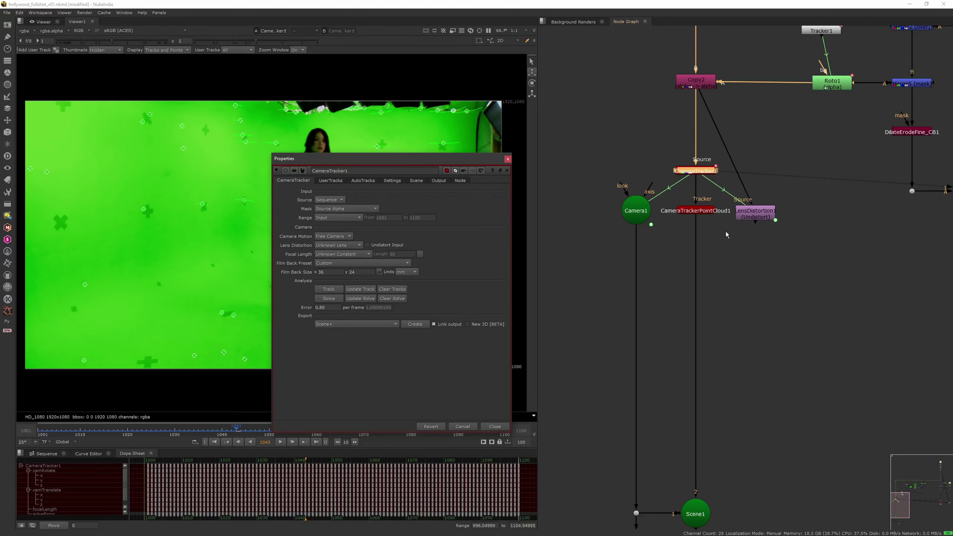
pyautogui.scroll(-5, 725, 232)
pyautogui.moveTo(649, 353); pyautogui.dragTo(772, 194)
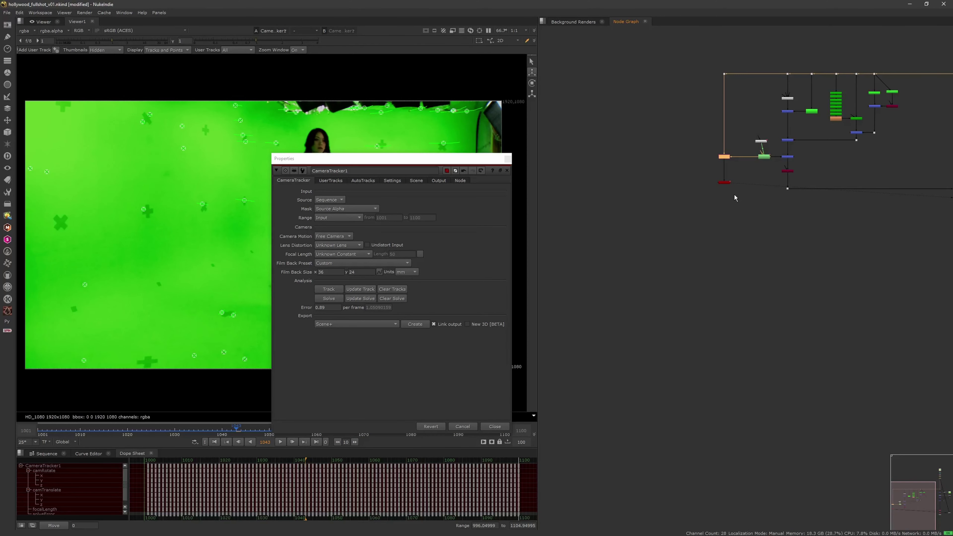
pyautogui.scroll(5, 784, 194)
# - Set the uniform scale of CameraTracker1's scene transform to 10 and check the point cloud in 3D
pyautogui.click(416, 180)
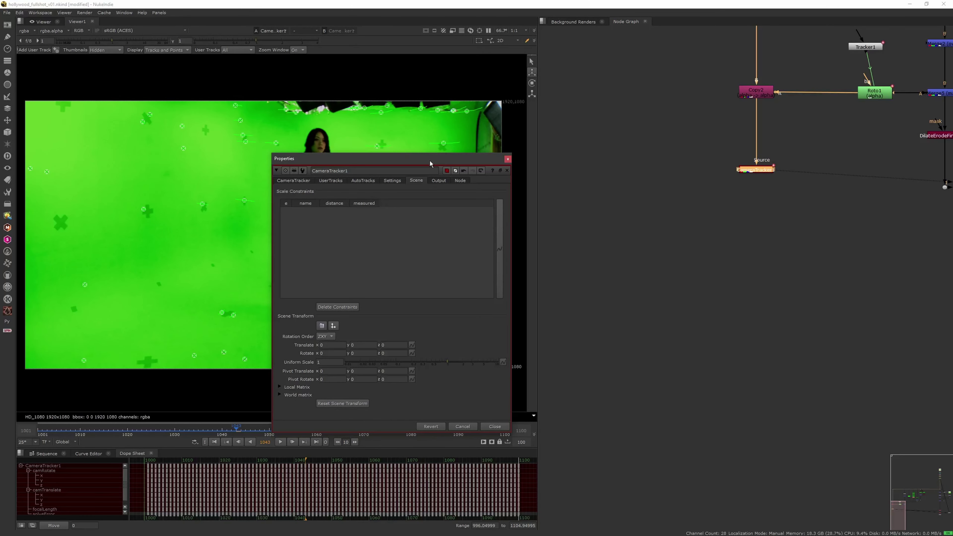
pyautogui.moveTo(429, 160); pyautogui.dragTo(688, 102)
pyautogui.write('0')
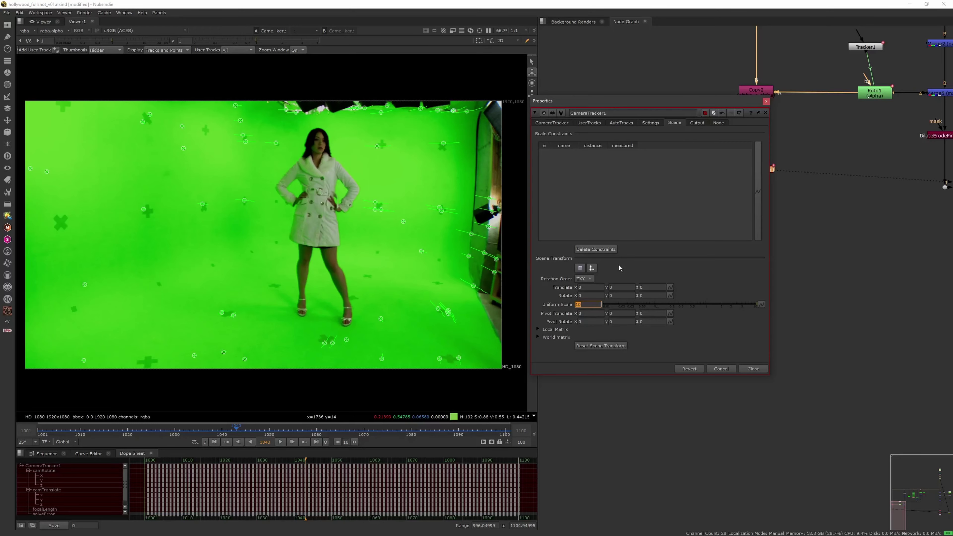
pyautogui.press('Return')
pyautogui.press('Tab')
pyautogui.scroll(-3, 283, 314)
pyautogui.keyDown('ctrl'); pyautogui.moveTo(300, 267); pyautogui.dragTo(336, 272); pyautogui.keyUp('ctrl')
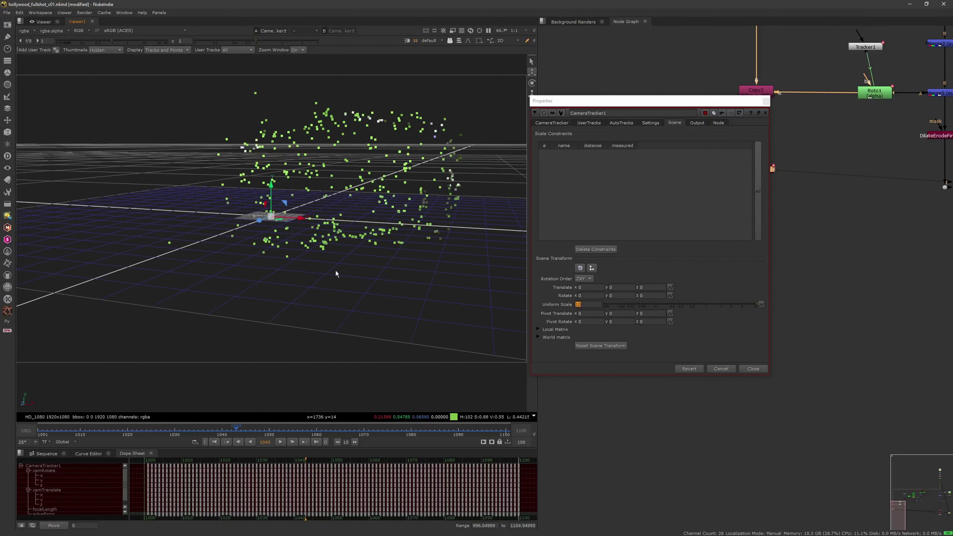
pyautogui.press('Tab')
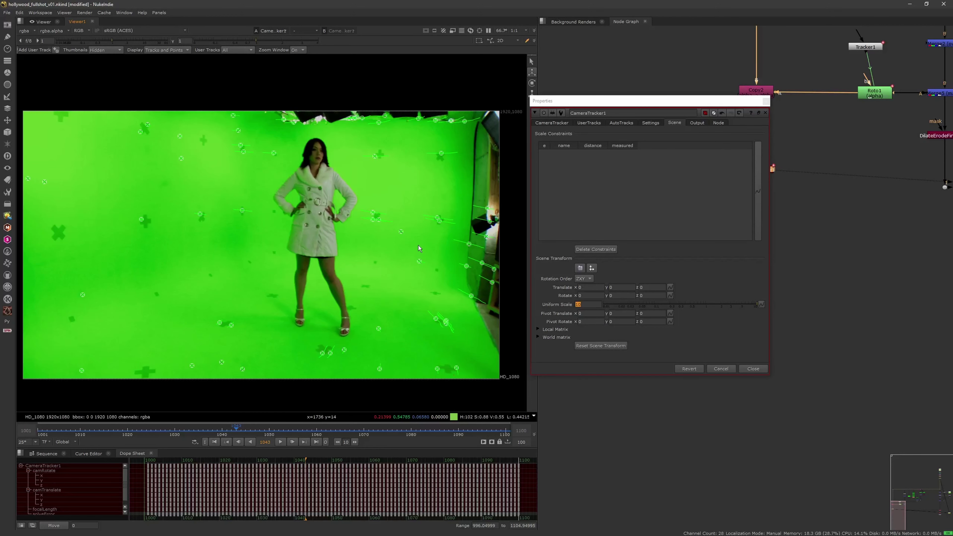
# - Select the floor tracks around the woman's feet at frame 1023 and set the ground plane to them
pyautogui.click(556, 123)
pyautogui.moveTo(311, 314); pyautogui.dragTo(317, 271, button='middle')
pyautogui.moveTo(220, 431); pyautogui.dragTo(142, 426)
pyautogui.moveTo(210, 238); pyautogui.dragTo(430, 345)
pyautogui.click(480, 41)
pyautogui.click(491, 64)
pyautogui.moveTo(274, 293); pyautogui.dragTo(218, 273)
pyautogui.moveTo(465, 323); pyautogui.dragTo(326, 292)
pyautogui.rightClick(344, 298)
pyautogui.moveTo(360, 330)
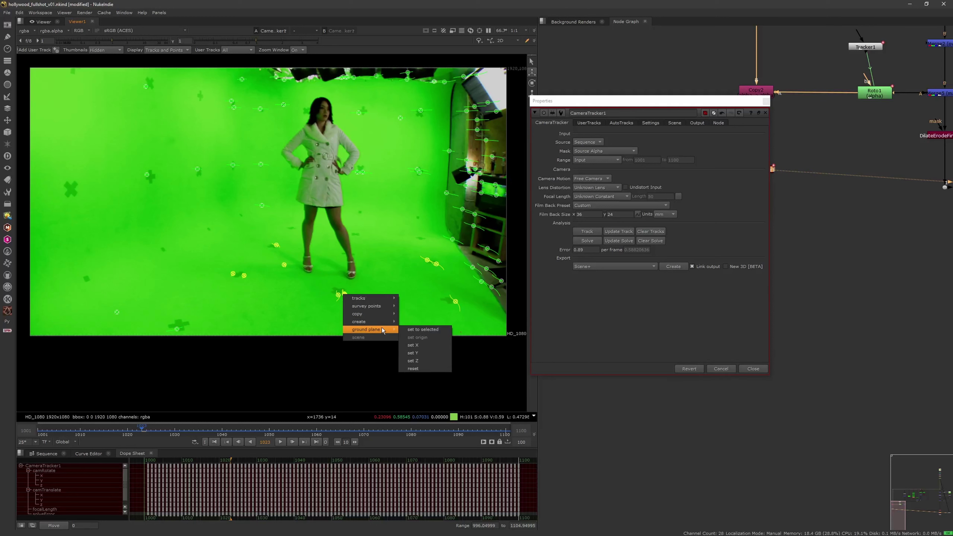
pyautogui.click(401, 324)
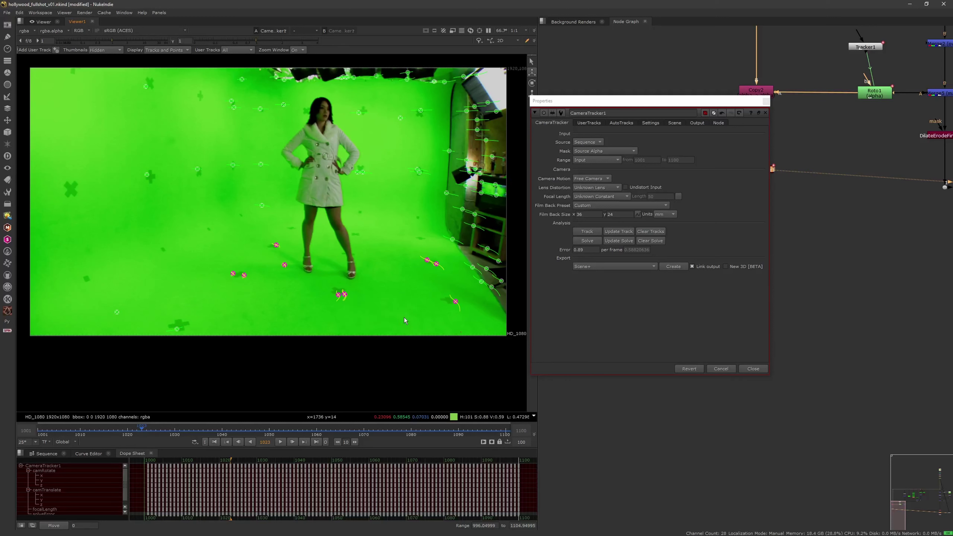
# - Create a card from the selected floor tracks and inspect its placement in the 3D point cloud
pyautogui.rightClick(343, 295)
pyautogui.moveTo(383, 323)
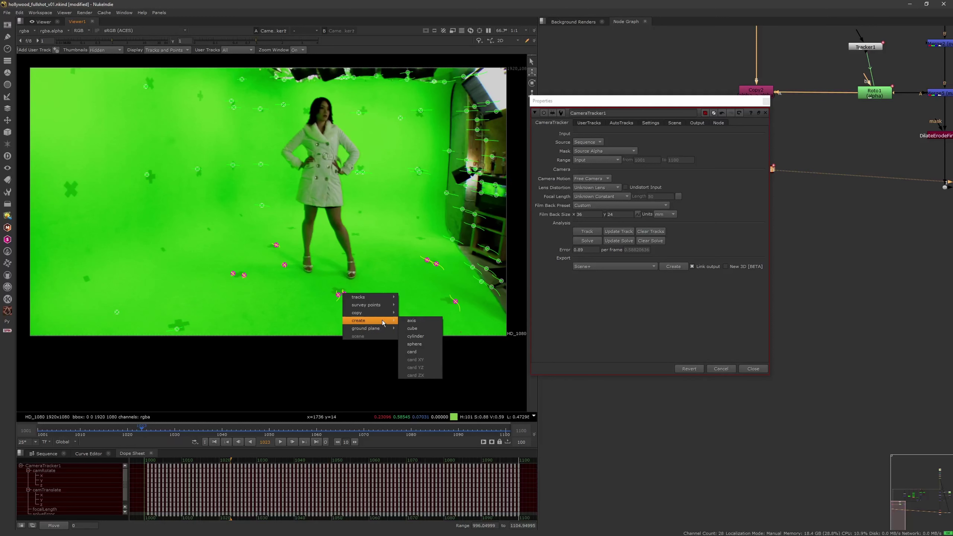
pyautogui.click(412, 352)
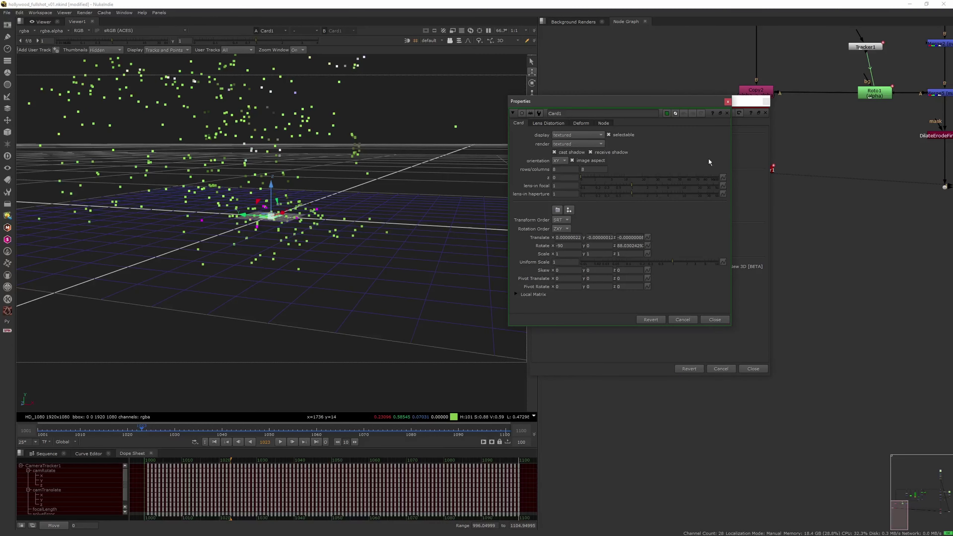
pyautogui.keyDown('ctrl'); pyautogui.moveTo(409, 255); pyautogui.dragTo(199, 304); pyautogui.keyUp('ctrl')
pyautogui.press('Tab')
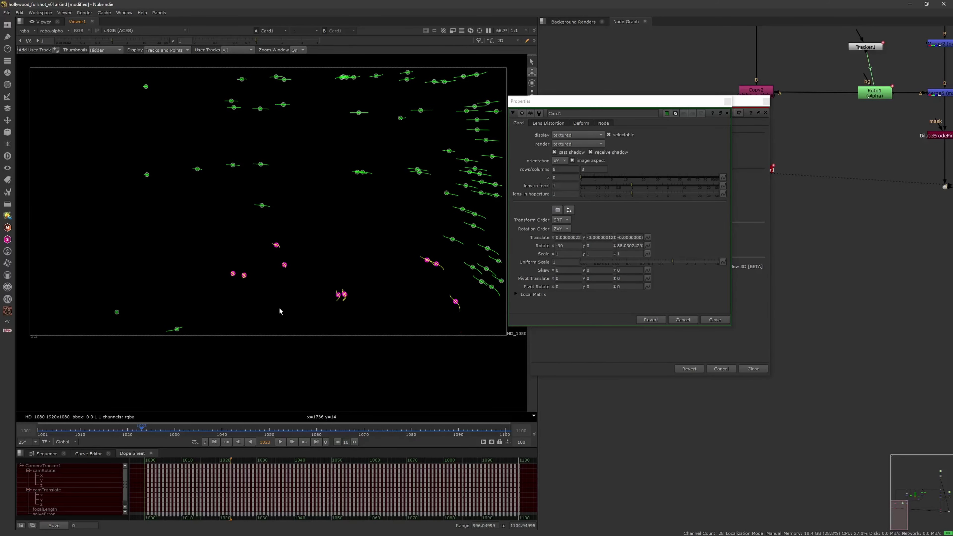
pyautogui.scroll(2, 281, 313)
pyautogui.scroll(-4, 317, 340)
pyautogui.moveTo(317, 340); pyautogui.dragTo(351, 360, button='middle')
pyautogui.moveTo(289, 428); pyautogui.dragTo(127, 418)
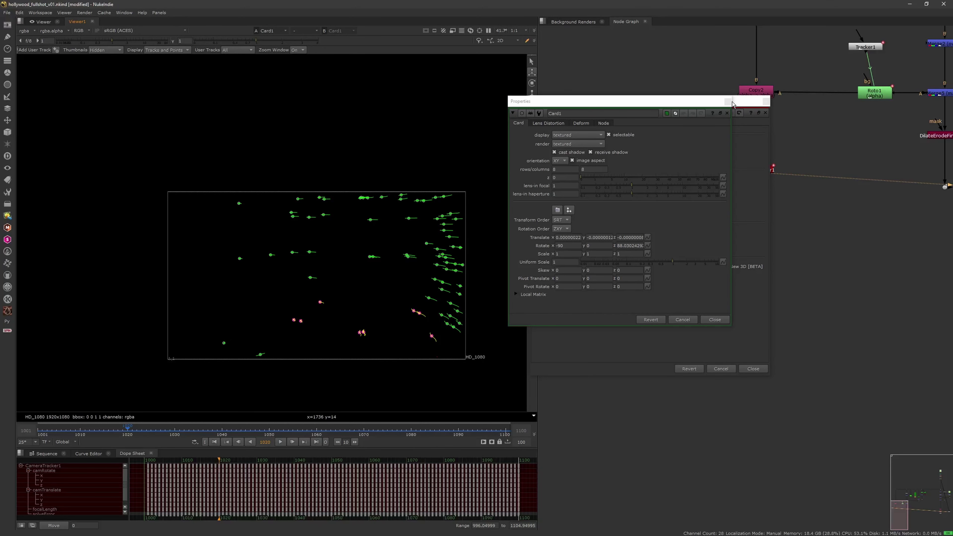
# - Reopen CameraTracker1, create a fresh set of Scene+ nodes, and tidy them below the tracker
pyautogui.click(729, 102)
pyautogui.click(765, 102)
pyautogui.moveTo(776, 215); pyautogui.dragTo(765, 183, button='middle')
pyautogui.scroll(3, 751, 144)
pyautogui.moveTo(750, 142); pyautogui.dragTo(757, 166, button='middle')
pyautogui.moveTo(757, 167); pyautogui.dragTo(753, 164)
pyautogui.doubleClick(748, 158)
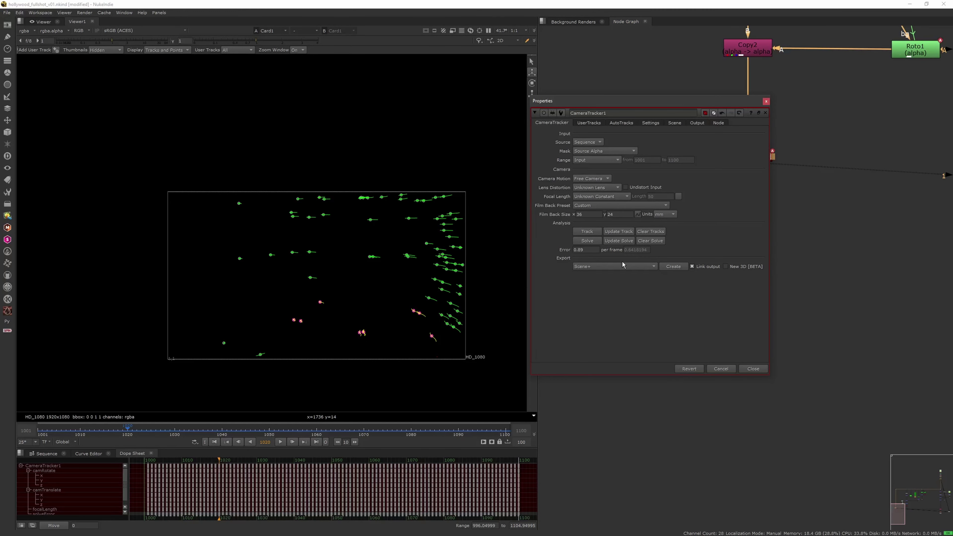
pyautogui.click(766, 102)
pyautogui.moveTo(836, 249); pyautogui.dragTo(831, 263)
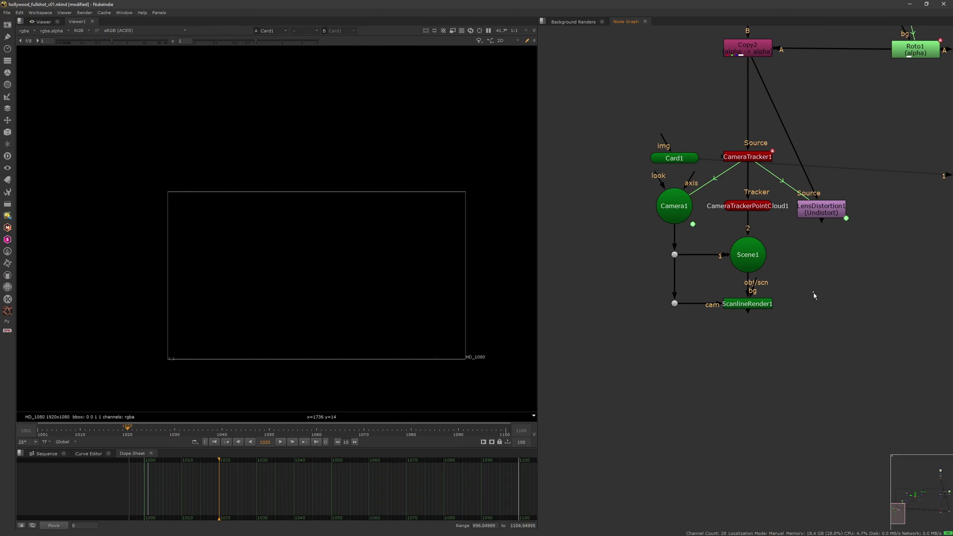
# - Add a Reformat node, connect it to the bg input of the new ScanlineRender1, and close its properties
pyautogui.press('Tab')
pyautogui.write('refl')
pyautogui.click(760, 290)
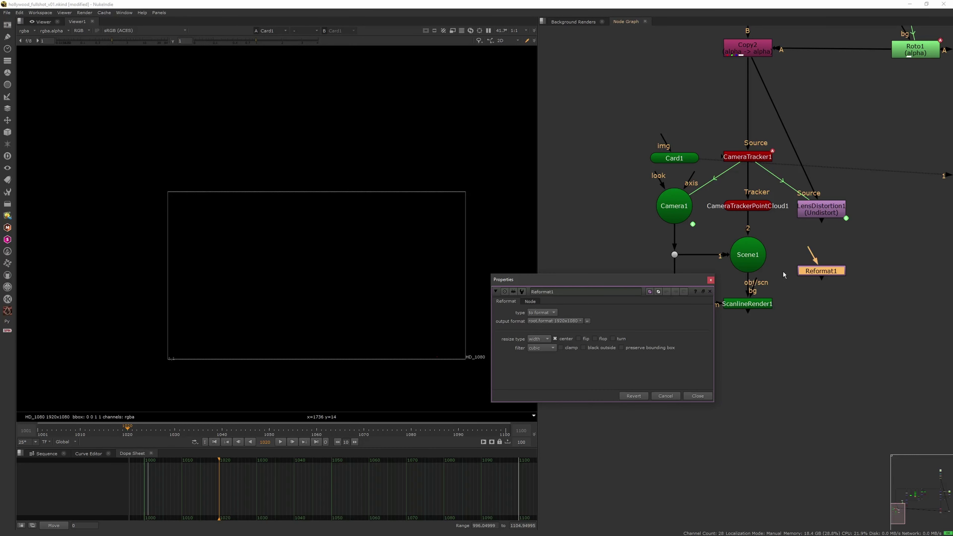
pyautogui.moveTo(823, 271); pyautogui.dragTo(825, 304)
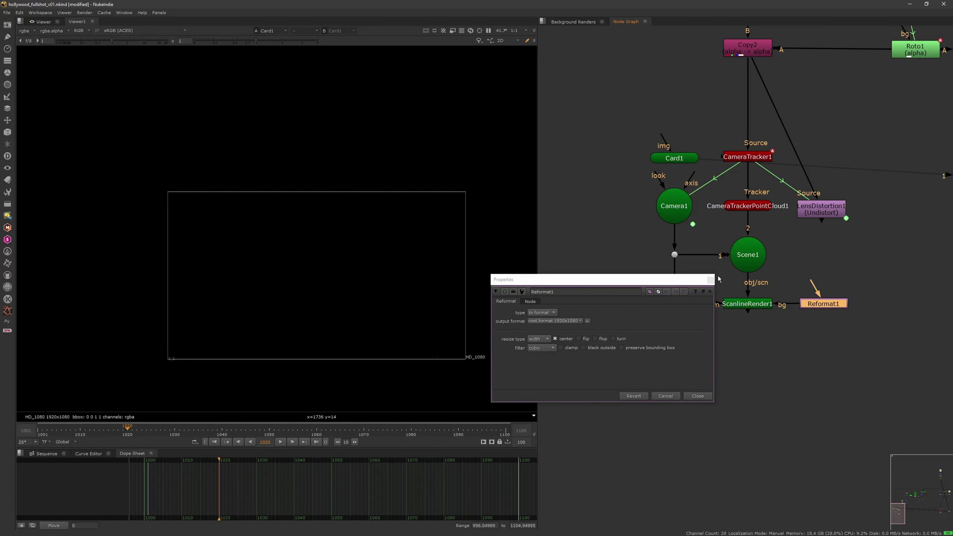
pyautogui.click(710, 280)
# - View Scene1 in 3D, then move Card1 beside it and connect the card to the scene
pyautogui.moveTo(777, 297); pyautogui.dragTo(720, 274, button='middle')
pyautogui.scroll(-6, 720, 275)
pyautogui.click(718, 270)
pyautogui.press('1')
pyautogui.moveTo(696, 243); pyautogui.dragTo(698, 247)
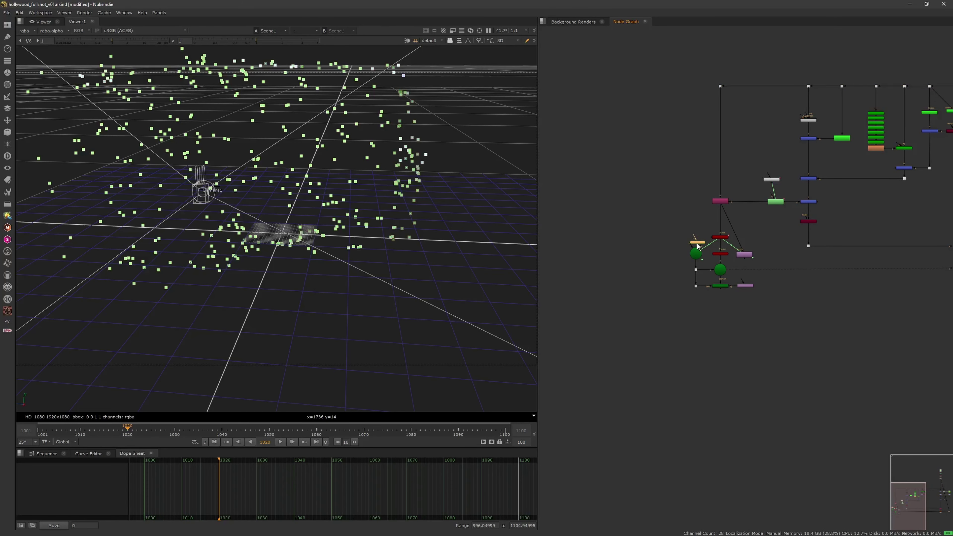
pyautogui.scroll(3, 770, 266)
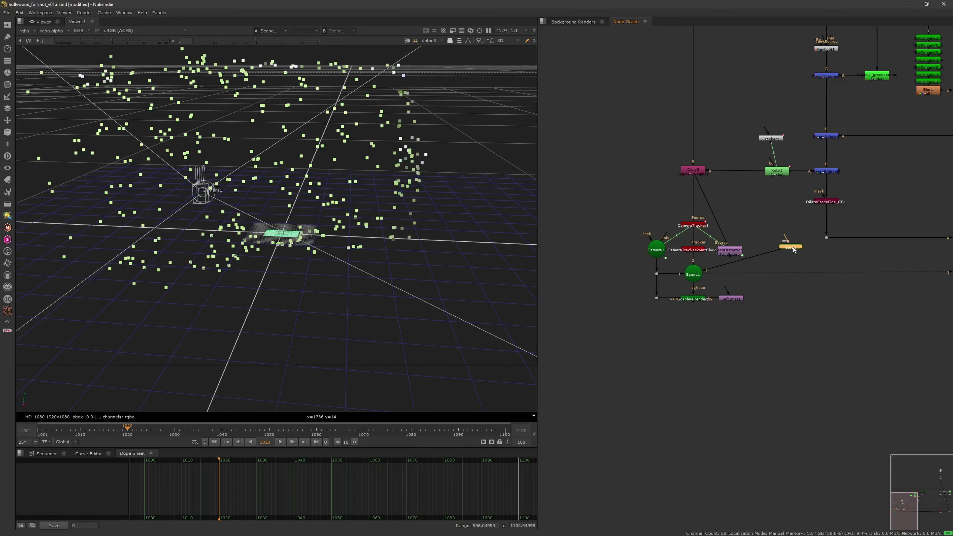
# - Add a CheckerBoard node above Card1
pyautogui.press('Tab')
pyautogui.write('ched')
pyautogui.press('Return')
# - Review CameraTracker1's user tracks, auto tracks, tracking settings and scene transform, and close its properties
pyautogui.click(699, 226)
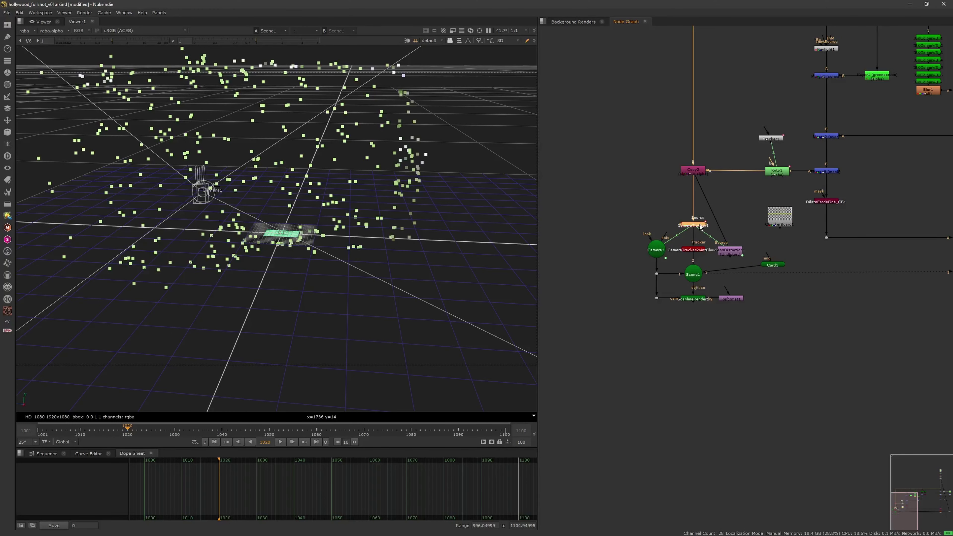
pyautogui.doubleClick(700, 226)
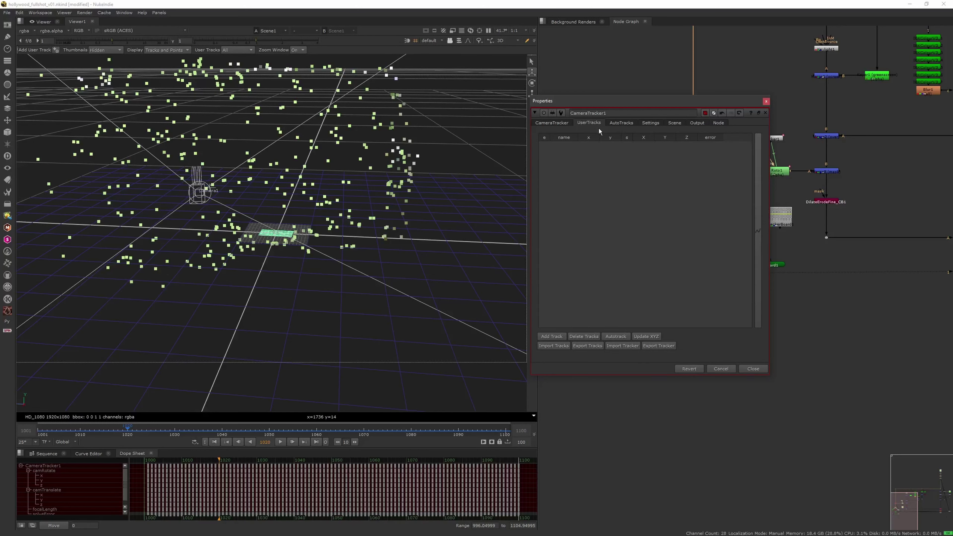
pyautogui.click(625, 124)
pyautogui.moveTo(566, 141); pyautogui.dragTo(559, 198)
pyautogui.click(658, 124)
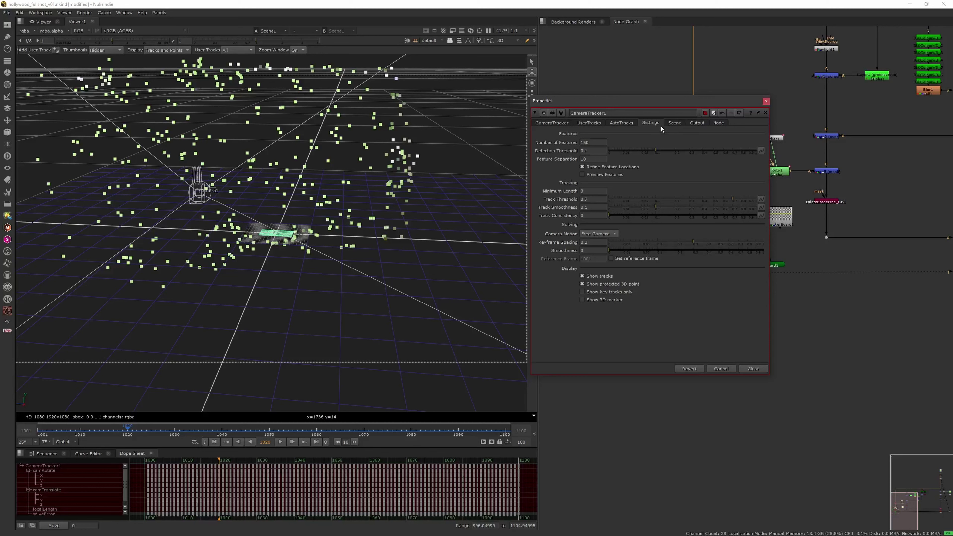
pyautogui.click(673, 124)
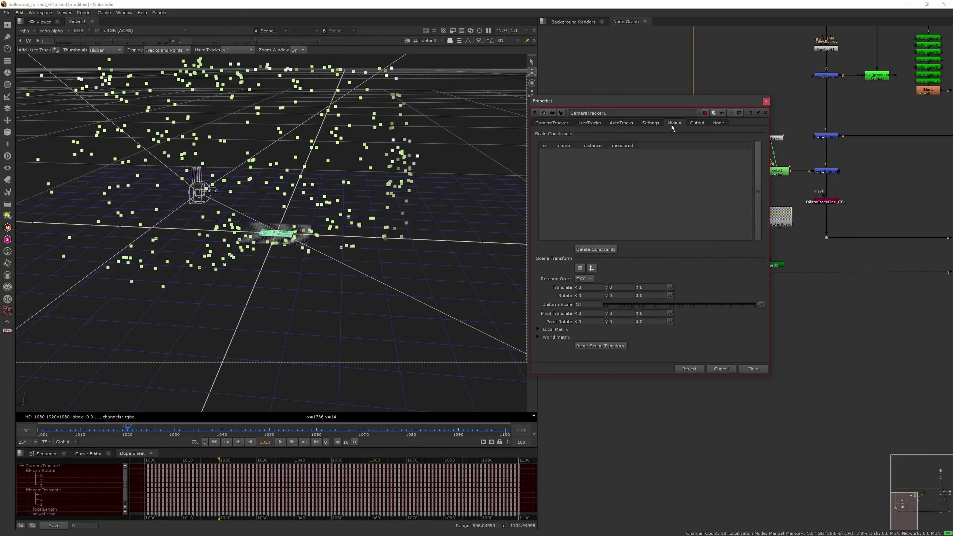
pyautogui.click(564, 124)
pyautogui.click(766, 101)
# - Examine Camera1's projection values and its movement in the 3D scene up to frame 1040, and close its properties
pyautogui.doubleClick(657, 247)
pyautogui.click(459, 199)
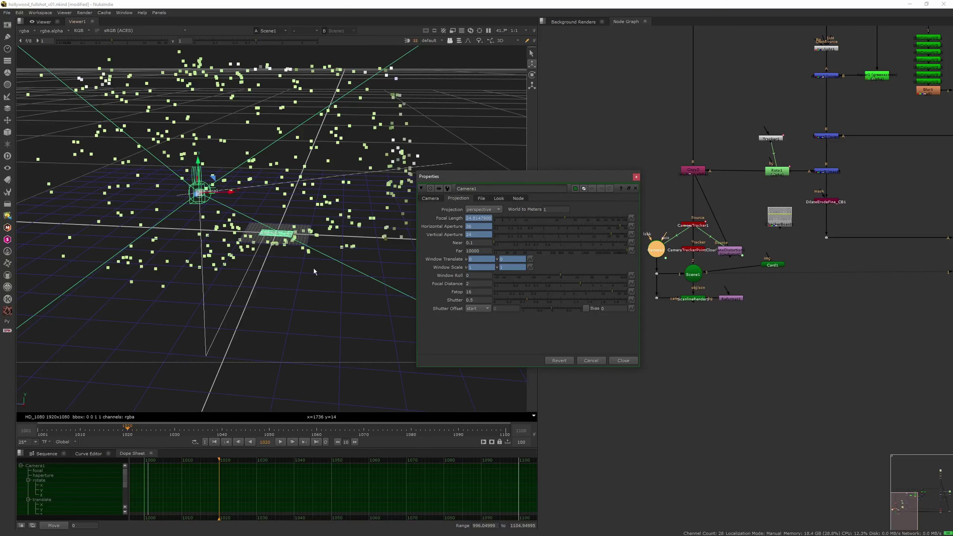
pyautogui.moveTo(270, 429); pyautogui.dragTo(222, 432)
pyautogui.scroll(-4, 287, 285)
pyautogui.moveTo(287, 285)
pyautogui.keyDown('ctrl'); pyautogui.mouseDown()
pyautogui.moveTo(193, 300)
pyautogui.moveTo(187, 271)
pyautogui.moveTo(344, 261)
pyautogui.moveTo(297, 281)
pyautogui.mouseUp(); pyautogui.keyUp('ctrl')
pyautogui.click(636, 176)
# - Connect the CheckerBoard to Card1 and view the ScanlineRender1 output through the solved camera in 2D
pyautogui.click(786, 245)
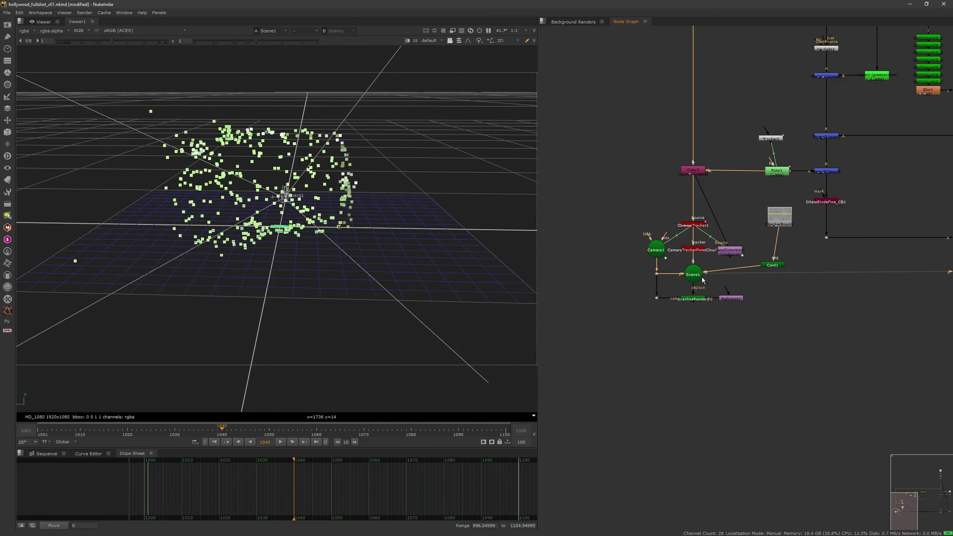
pyautogui.click(694, 299)
pyautogui.press('1')
pyautogui.moveTo(697, 301); pyautogui.dragTo(696, 297)
pyautogui.press('Tab')
# - Align Card1 with Scene1 in the node graph, set its uniform scale to 8, and close its properties
pyautogui.moveTo(770, 265); pyautogui.dragTo(776, 270)
pyautogui.doubleClick(769, 270)
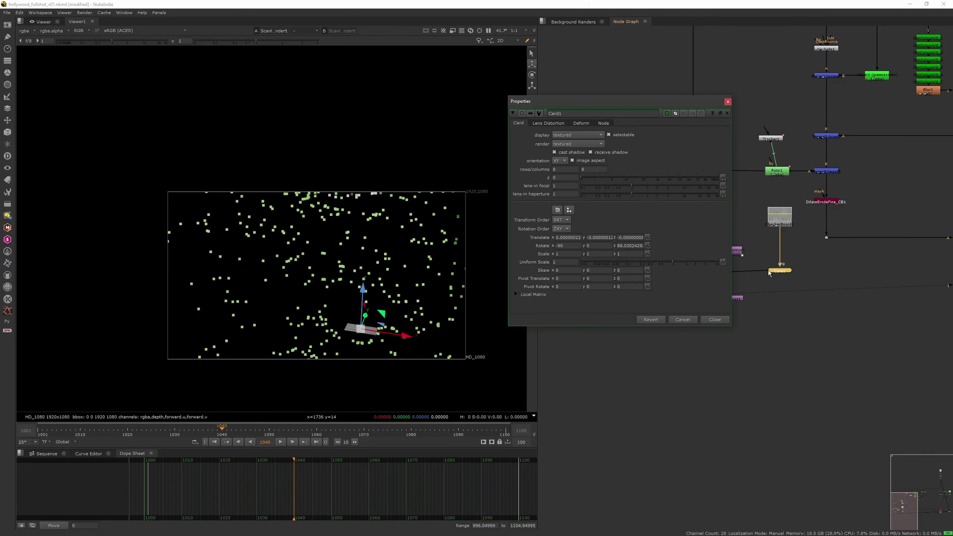
pyautogui.moveTo(679, 263); pyautogui.dragTo(712, 259)
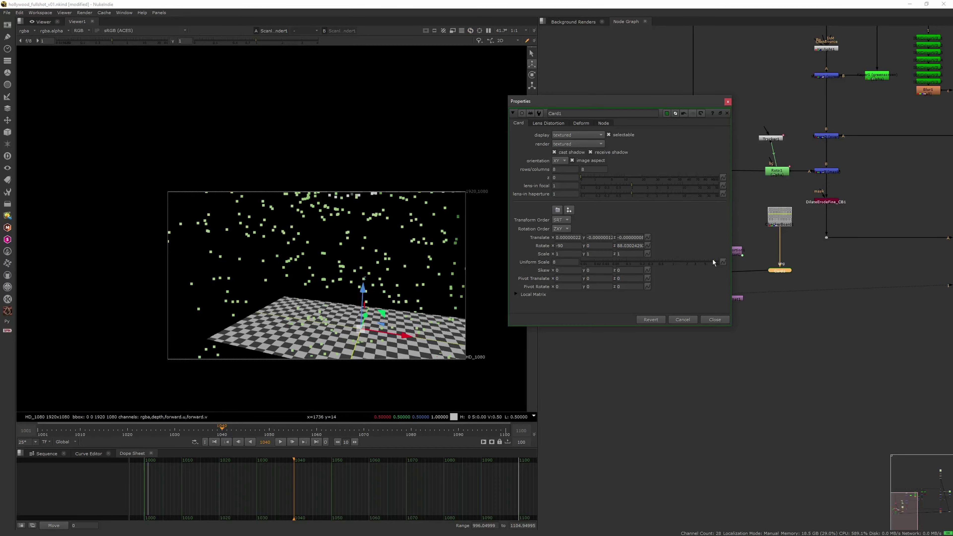
pyautogui.click(728, 102)
# - Examine the checkerboard ground in 3D and 2D, and check CameraTracker1's points over the plate back to frame 1016
pyautogui.press('Tab')
pyautogui.moveTo(379, 263); pyautogui.dragTo(335, 259, button='middle')
pyautogui.scroll(2, 335, 260)
pyautogui.keyDown('alt'); pyautogui.moveTo(335, 262); pyautogui.dragTo(357, 268, button='right'); pyautogui.keyUp('alt')
pyautogui.press('Tab')
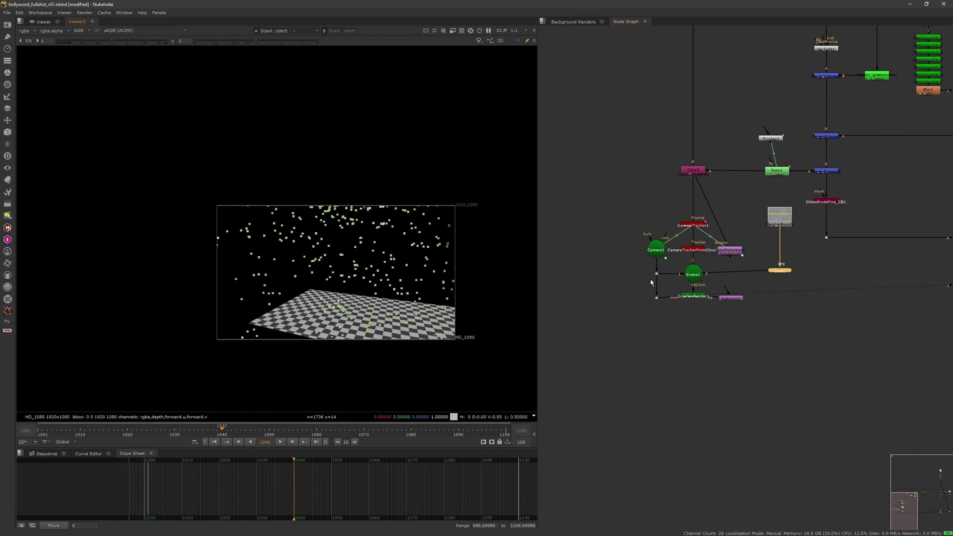
pyautogui.click(695, 227)
pyautogui.press('1')
pyautogui.scroll(1, 382, 284)
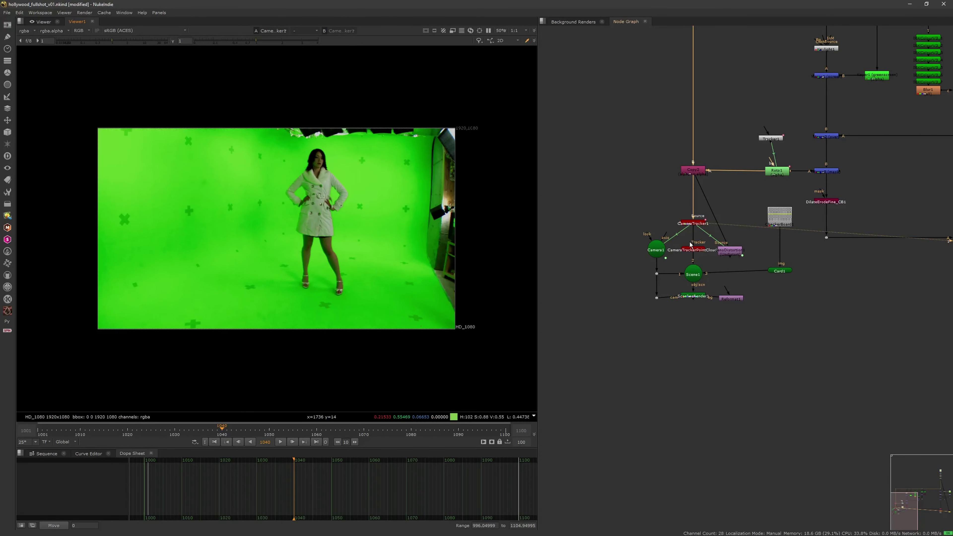
pyautogui.moveTo(692, 224); pyautogui.dragTo(692, 221)
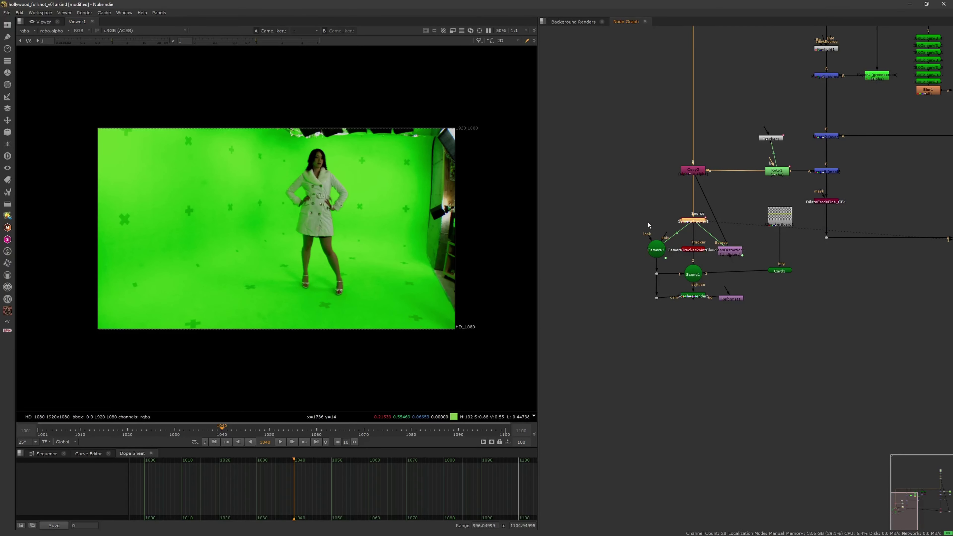
pyautogui.doubleClick(699, 224)
pyautogui.moveTo(198, 428); pyautogui.dragTo(109, 428)
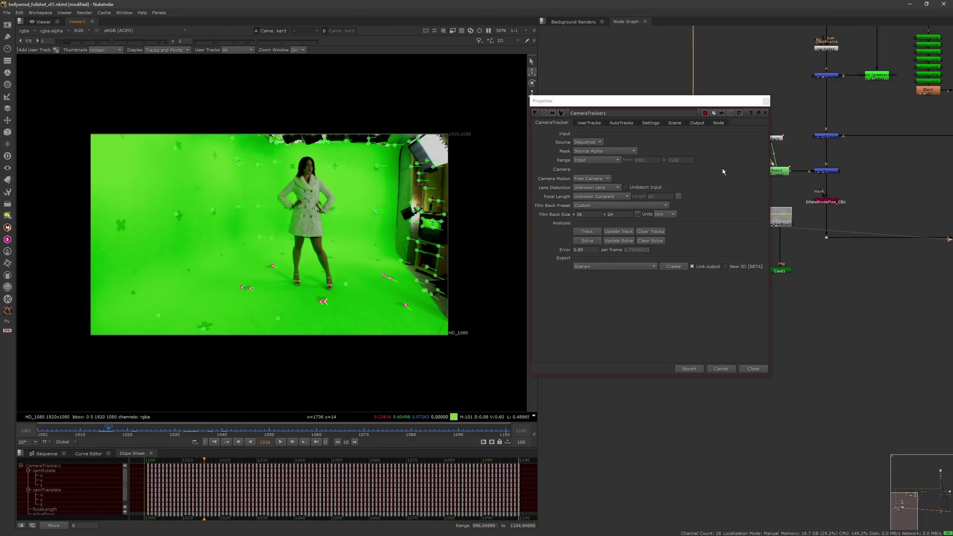
pyautogui.click(763, 102)
# - Delete the Scene+ nodes with their Reformat, and the CheckerBoard and Card1, keeping only CameraTracker1
pyautogui.moveTo(606, 332); pyautogui.dragTo(771, 237)
pyautogui.press('Delete')
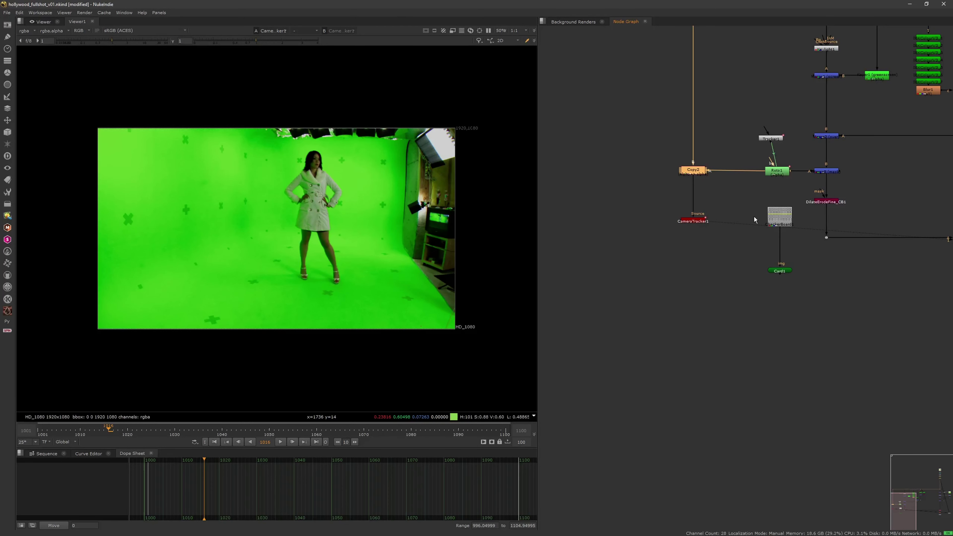
pyautogui.moveTo(748, 309); pyautogui.dragTo(808, 197)
pyautogui.press('Delete')
# - Reopen CameraTracker1 and inspect the floor tracks through the early frames, selecting the stray one near the plate's lower-left corner
pyautogui.click(694, 221)
pyautogui.doubleClick(693, 221)
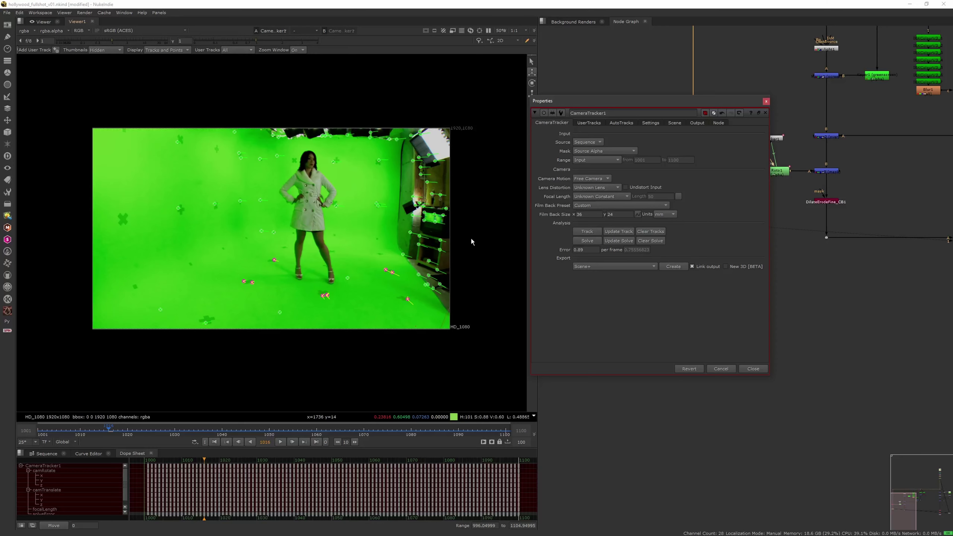
pyautogui.scroll(2, 292, 318)
pyautogui.moveTo(188, 431); pyautogui.dragTo(120, 432)
pyautogui.press('Right')
pyautogui.press('Right')
pyautogui.press('Right')
pyautogui.press('Right')
pyautogui.press('Right')
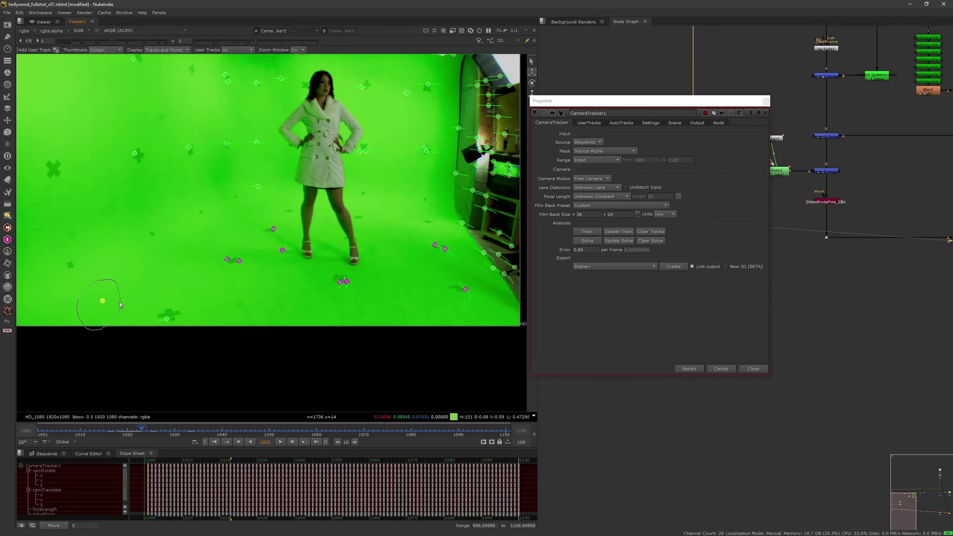
pyautogui.moveTo(101, 429); pyautogui.dragTo(80, 434)
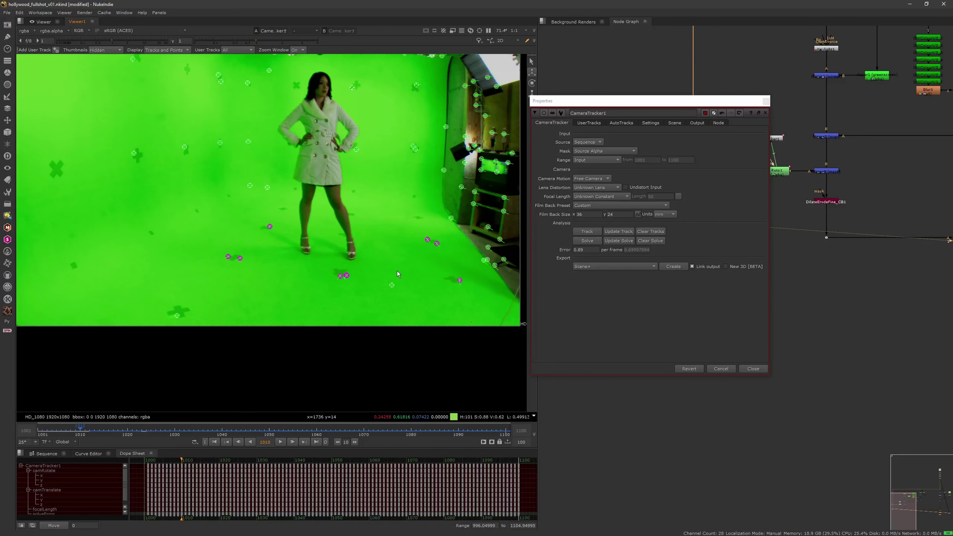
# - Permanently delete all rejected auto tracks from CameraTracker1
pyautogui.click(621, 122)
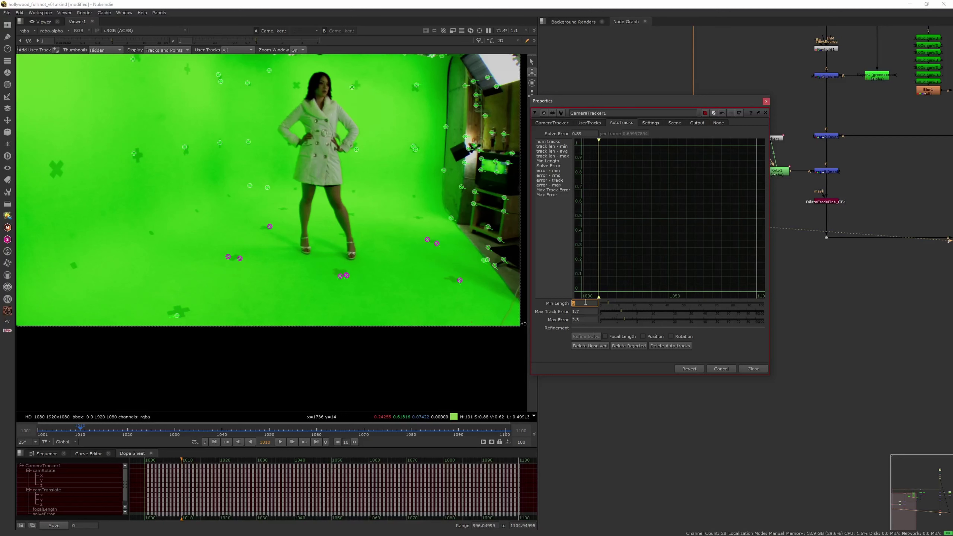
pyautogui.click(620, 345)
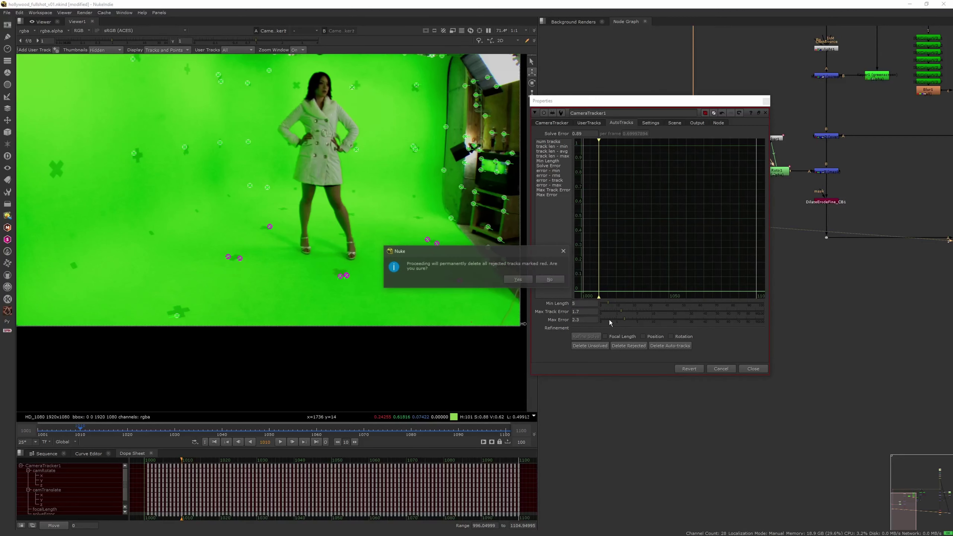
pyautogui.click(517, 278)
# - Go through frames 1007 to 1046 and lasso the stray tracks on the floor and lower green screen
pyautogui.moveTo(136, 427); pyautogui.dragTo(67, 430)
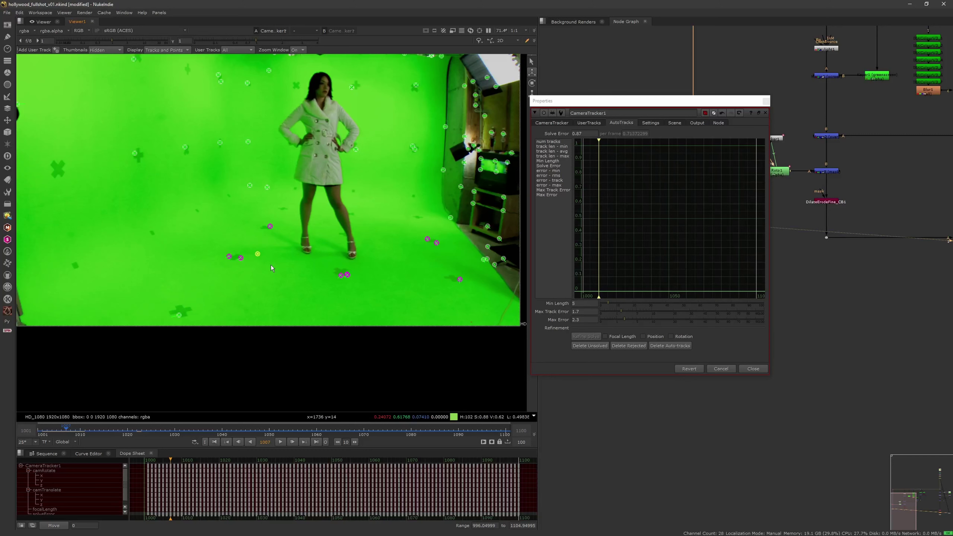
pyautogui.moveTo(66, 429); pyautogui.dragTo(150, 431)
pyautogui.moveTo(178, 239); pyautogui.dragTo(187, 260)
pyautogui.moveTo(152, 432); pyautogui.dragTo(165, 433)
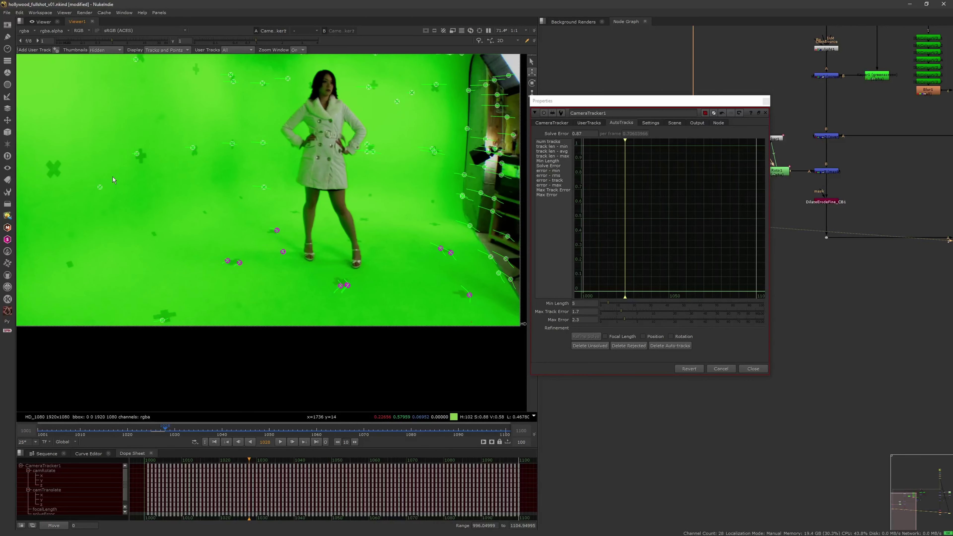
pyautogui.moveTo(196, 250); pyautogui.dragTo(218, 298, button='middle')
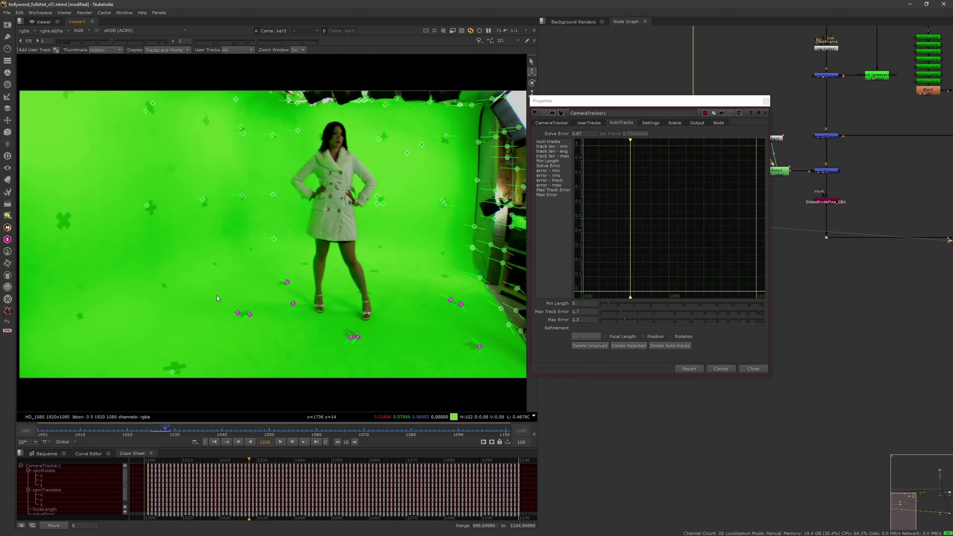
pyautogui.moveTo(173, 428); pyautogui.dragTo(192, 431)
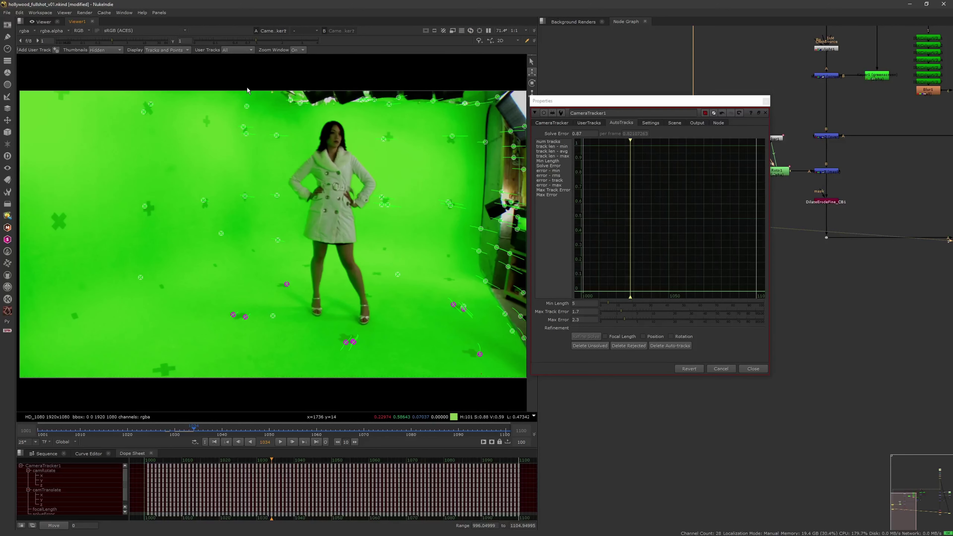
pyautogui.moveTo(201, 430); pyautogui.dragTo(225, 430)
pyautogui.moveTo(104, 269); pyautogui.dragTo(92, 300)
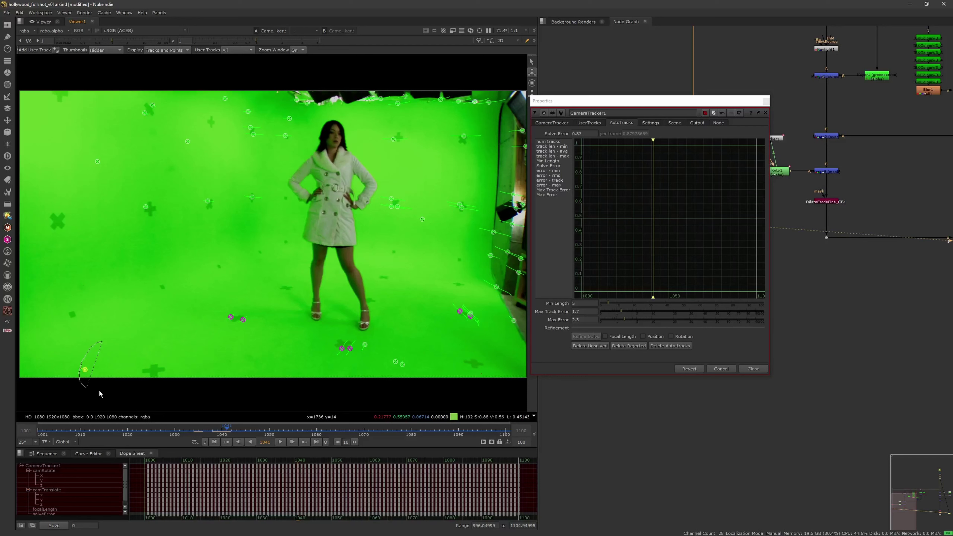
pyautogui.moveTo(243, 433)
pyautogui.mouseDown()
pyautogui.moveTo(260, 432)
pyautogui.moveTo(252, 431)
pyautogui.mouseUp()
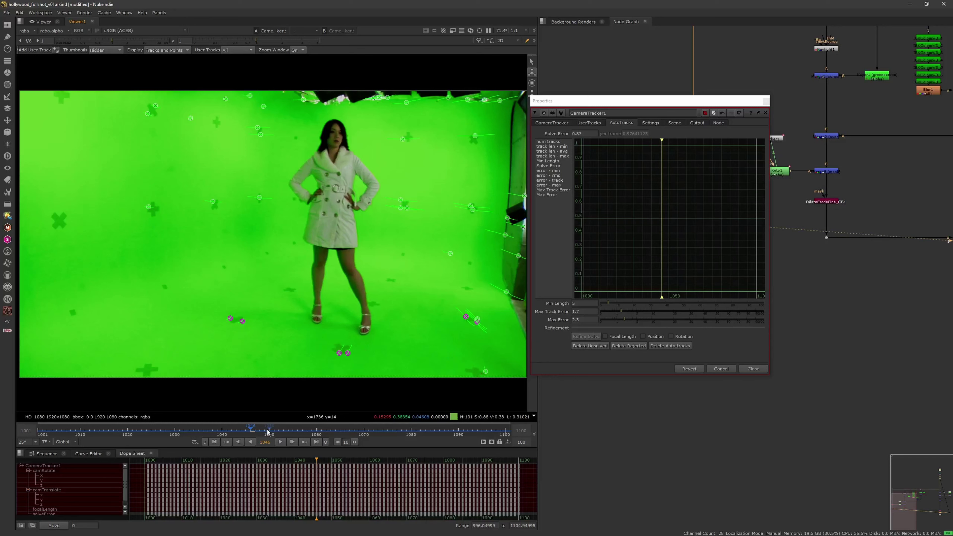
# - Delete the stray floor tracks beside the woman's feet from frame 1054 onward, checking up to frame 1071
pyautogui.moveTo(267, 431); pyautogui.dragTo(288, 435)
pyautogui.moveTo(408, 367); pyautogui.dragTo(432, 327)
pyautogui.press('Delete')
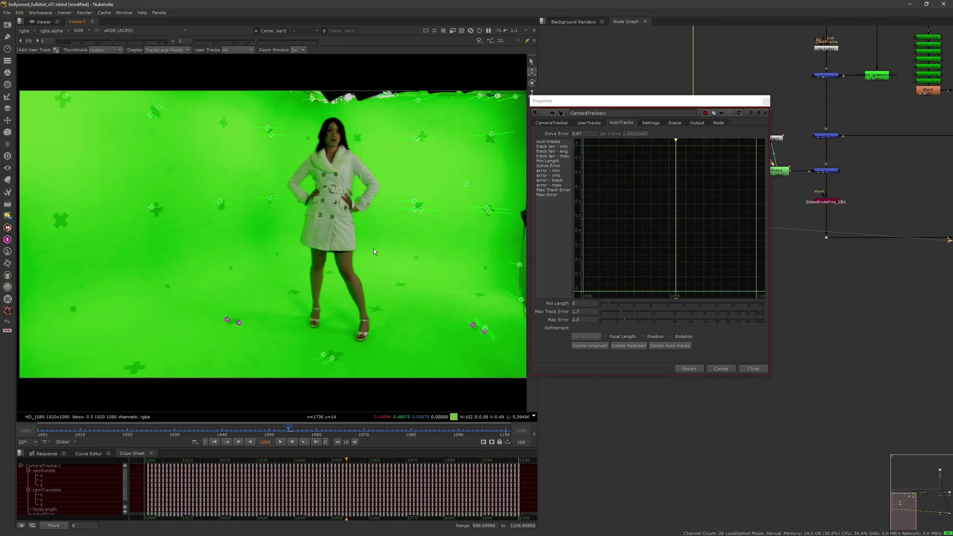
pyautogui.moveTo(302, 426); pyautogui.dragTo(331, 432)
pyautogui.moveTo(435, 322)
pyautogui.mouseDown()
pyautogui.moveTo(357, 354)
pyautogui.moveTo(364, 375)
pyautogui.mouseUp()
pyautogui.press('Delete')
pyautogui.moveTo(323, 427); pyautogui.dragTo(341, 428)
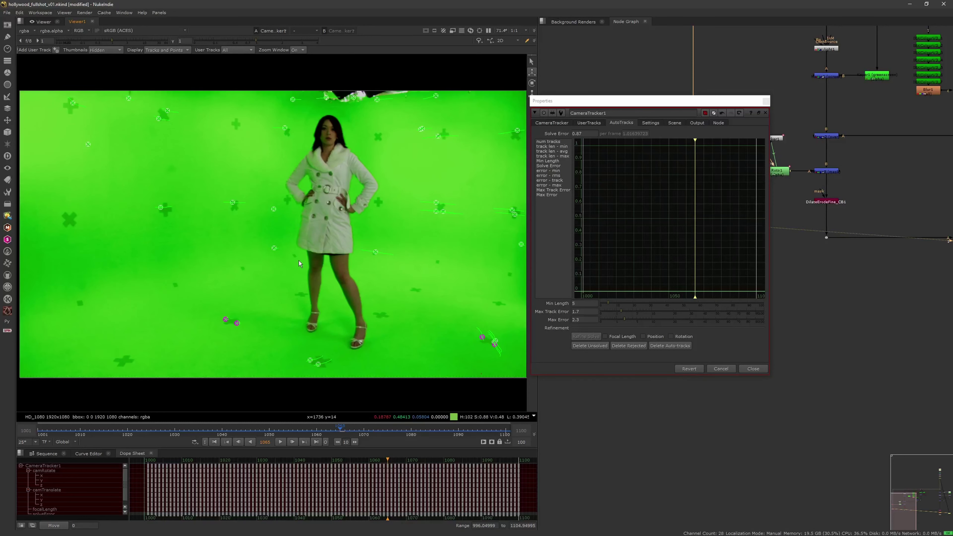
pyautogui.moveTo(347, 428); pyautogui.dragTo(369, 430)
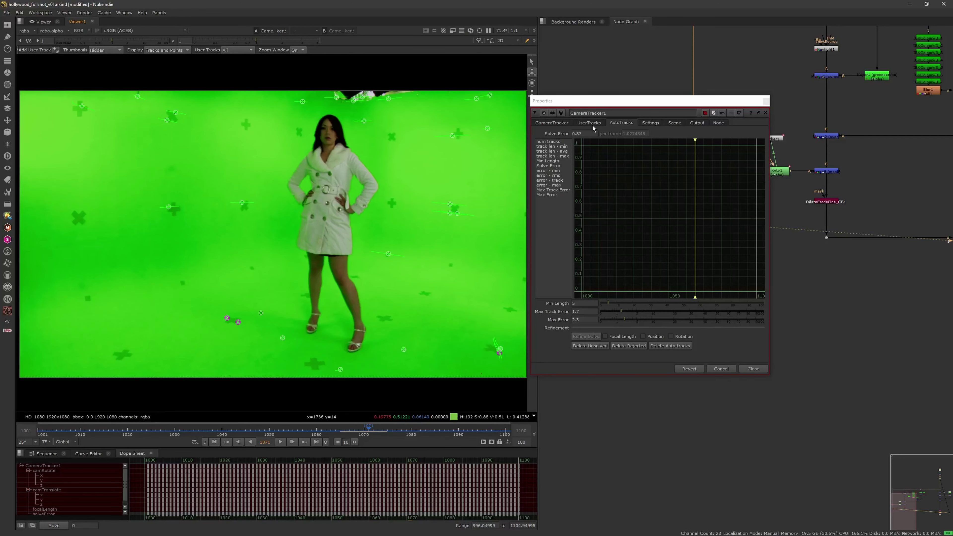
# - Set the tracking Minimum Length to 10 and track the sequence again, replacing the existing tracks
pyautogui.click(589, 122)
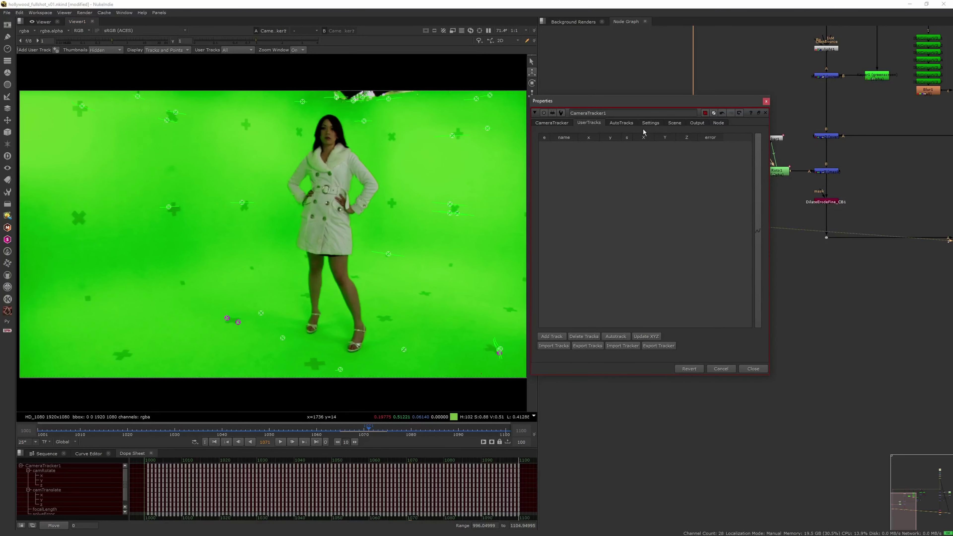
pyautogui.click(650, 122)
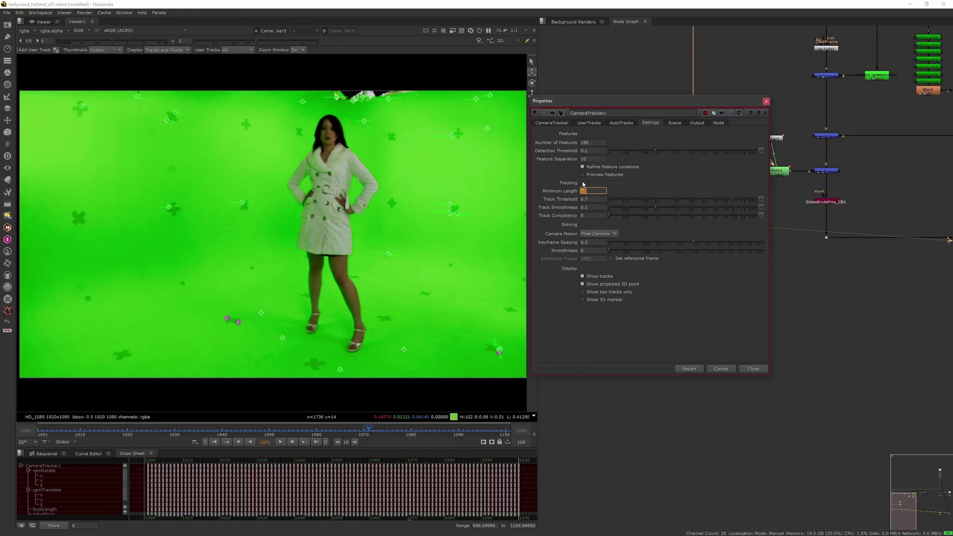
pyautogui.click(552, 122)
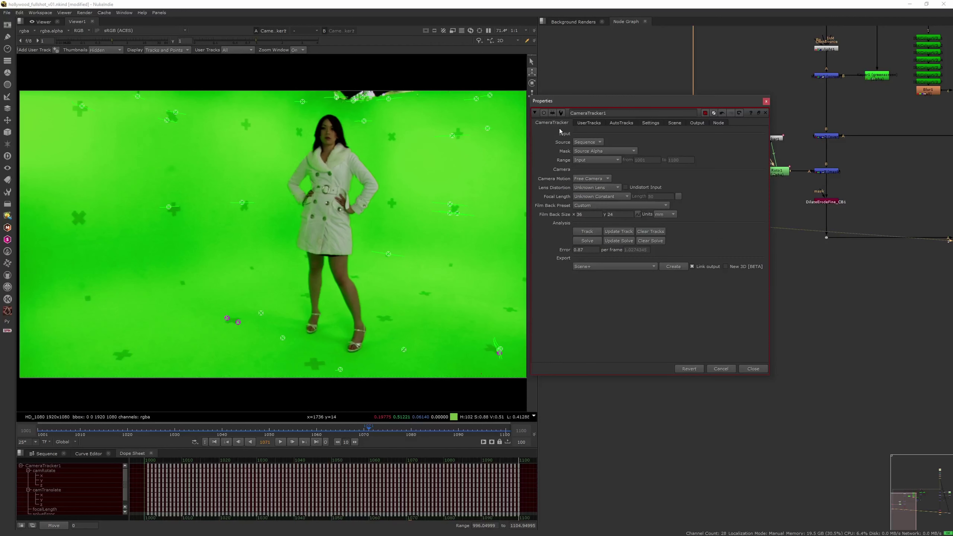
pyautogui.click(593, 232)
pyautogui.click(495, 279)
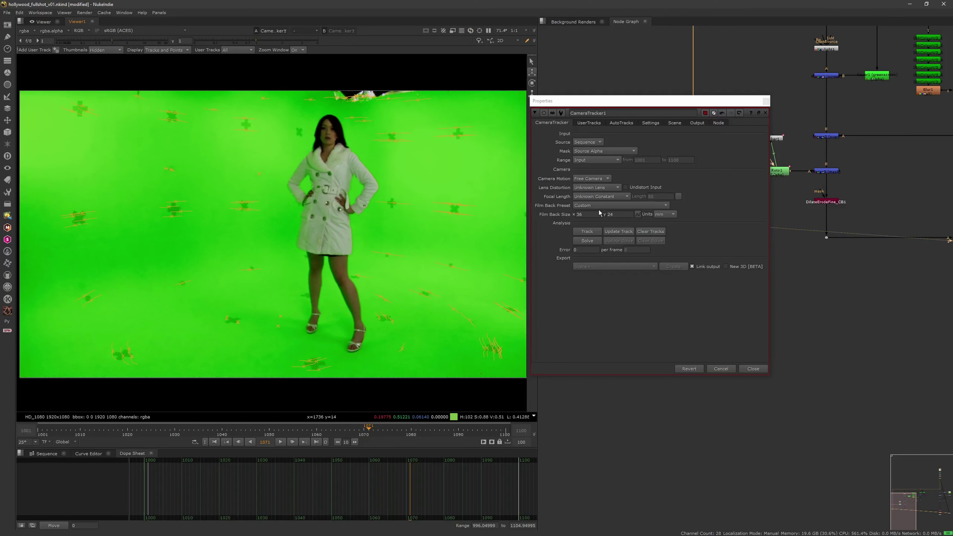
# - Solve the camera from the new tracks and permanently delete the rejected ones
pyautogui.click(592, 241)
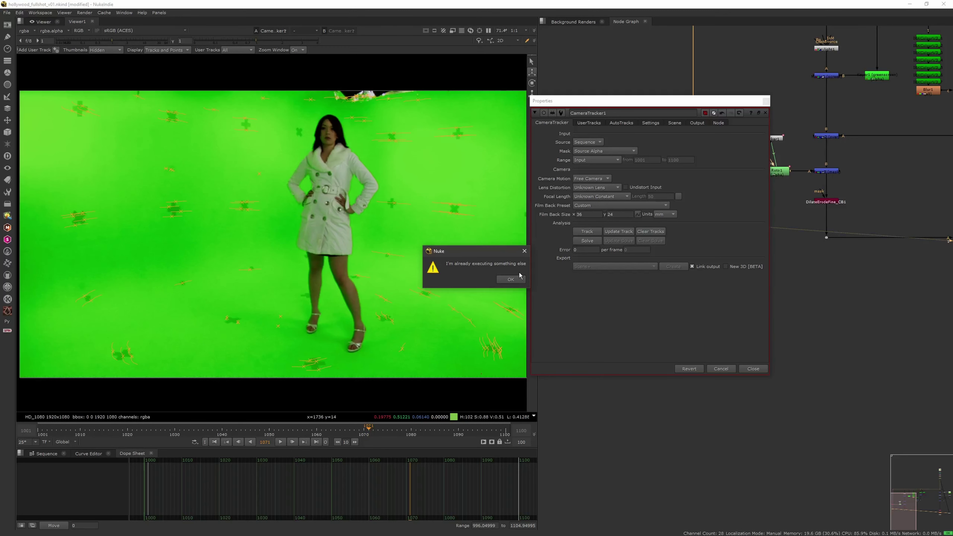
pyautogui.click(524, 250)
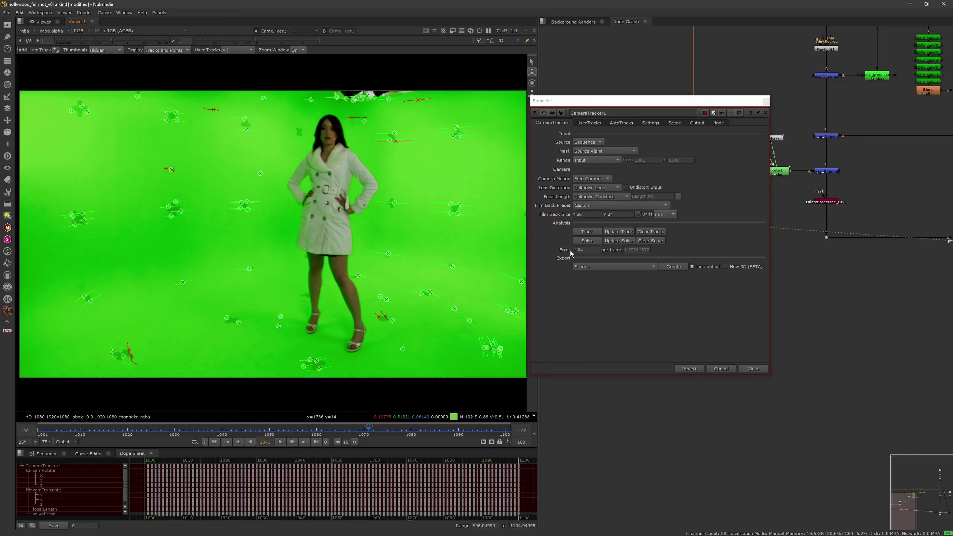
pyautogui.click(621, 123)
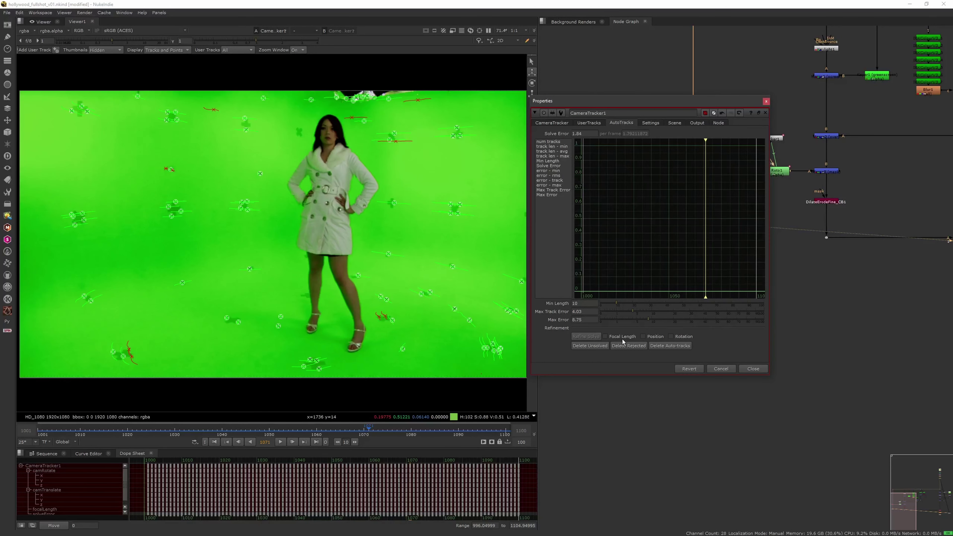
pyautogui.click(627, 346)
pyautogui.click(518, 279)
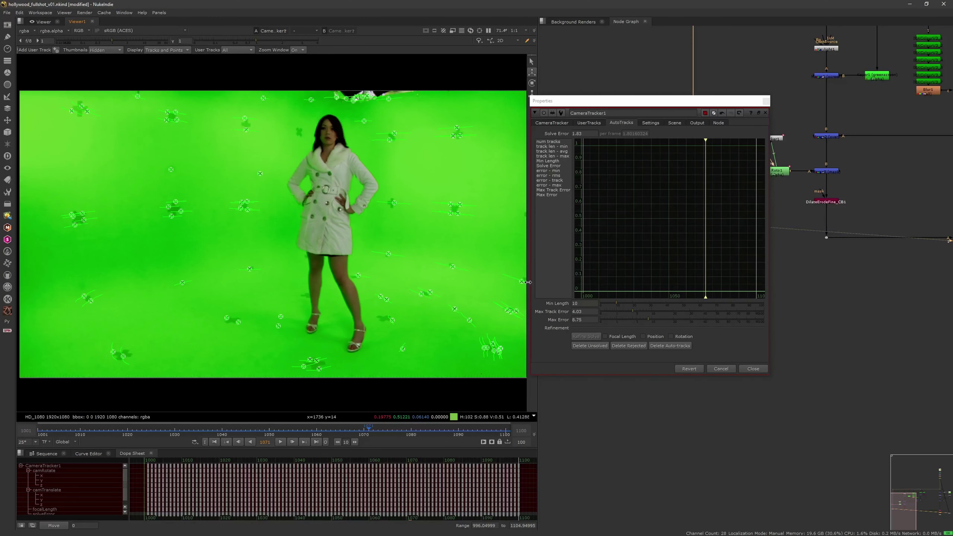
# - Set Max Track Error to 2.5 and Max Error to 5, and permanently delete the rejected tracks
pyautogui.click(56, 430)
pyautogui.moveTo(55, 430); pyautogui.dragTo(75, 431)
pyautogui.moveTo(120, 363); pyautogui.dragTo(138, 373)
pyautogui.click(82, 429)
pyautogui.click(583, 319)
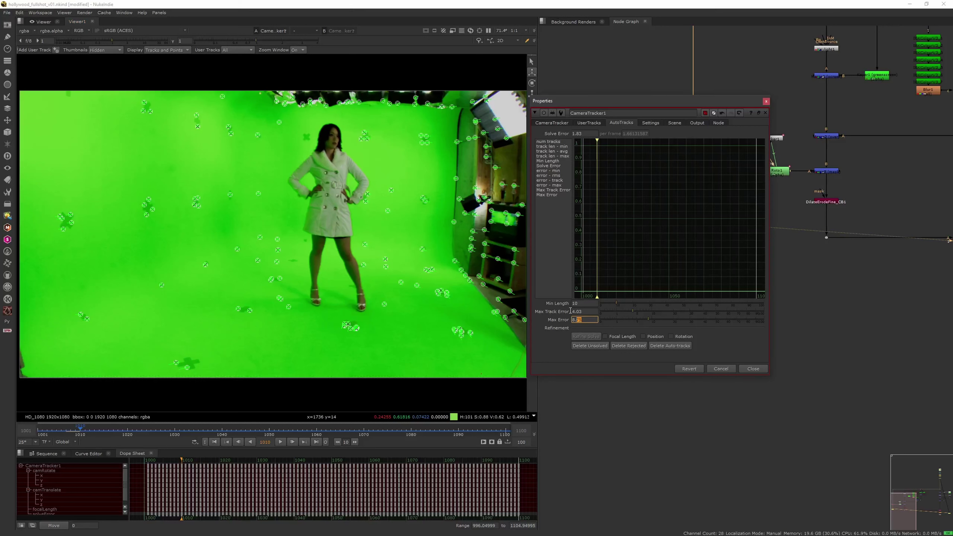
pyautogui.click(577, 322)
pyautogui.press('Return')
pyautogui.click(642, 346)
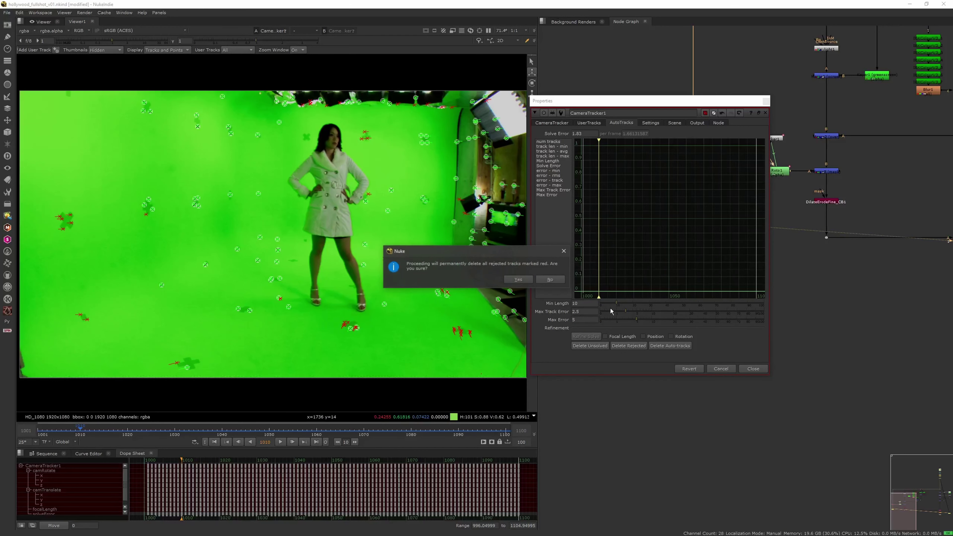
pyautogui.click(529, 279)
# - Lasso and delete the stray tracks beside the woman's foot around frame 1056 and on the green screen around frame 1014
pyautogui.moveTo(165, 429); pyautogui.dragTo(297, 429)
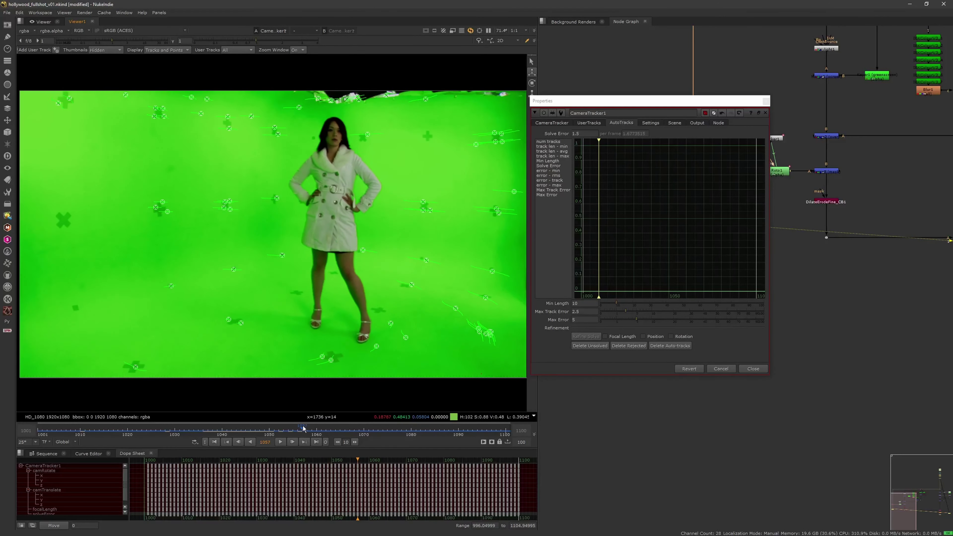
pyautogui.moveTo(421, 328); pyautogui.dragTo(407, 340)
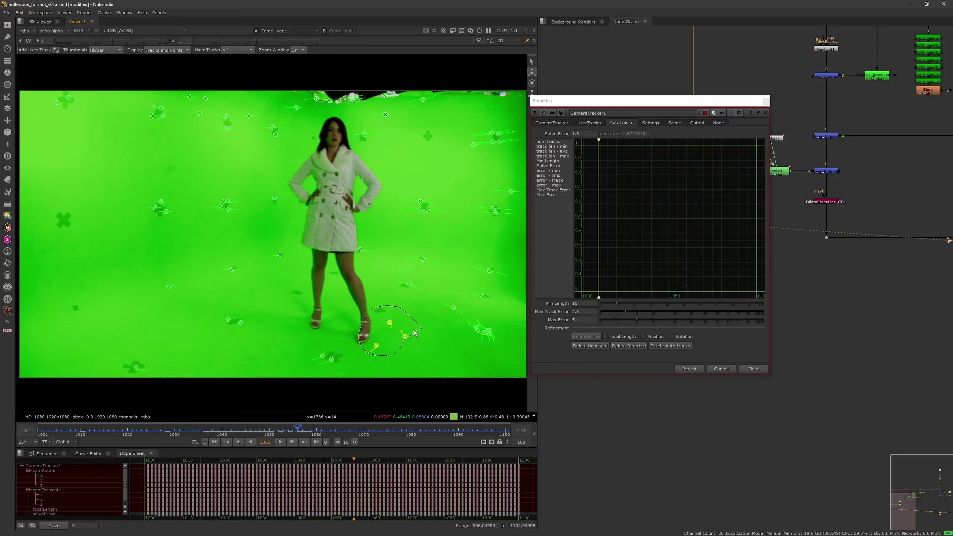
pyautogui.press('Delete')
pyautogui.moveTo(242, 430); pyautogui.dragTo(99, 436)
pyautogui.moveTo(123, 339)
pyautogui.mouseDown()
pyautogui.moveTo(106, 358)
pyautogui.moveTo(122, 354)
pyautogui.mouseUp()
pyautogui.press('Delete')
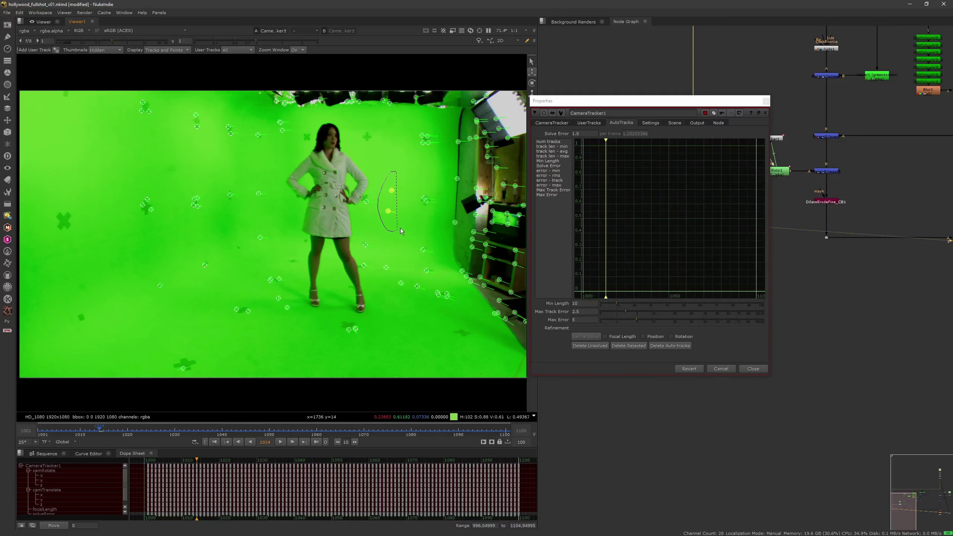
pyautogui.moveTo(465, 430); pyautogui.dragTo(241, 430)
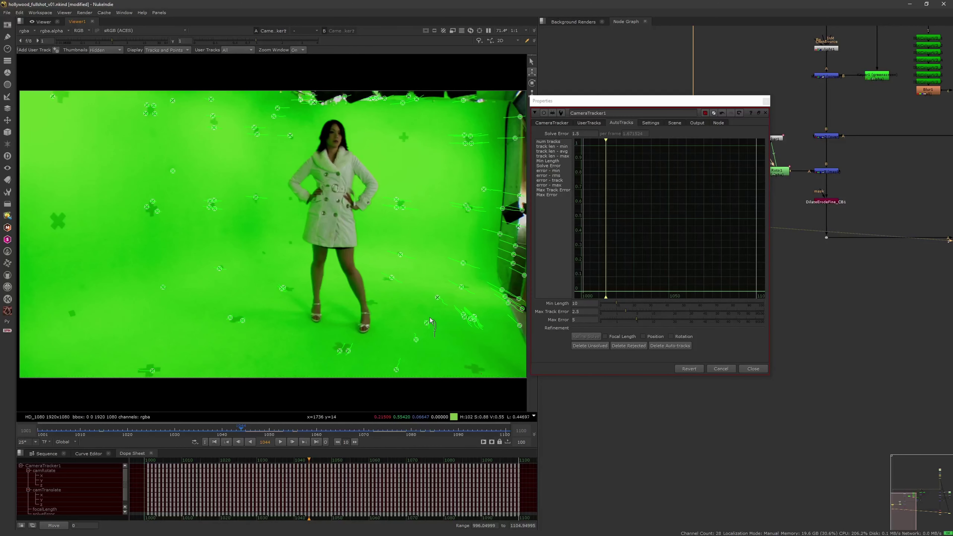
pyautogui.click(170, 430)
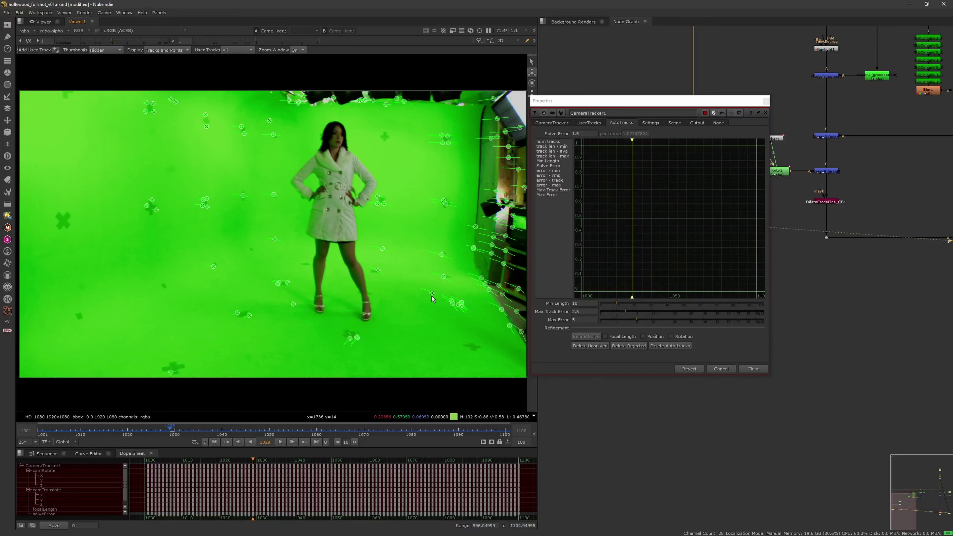
# - Set Max Error to 4 and permanently delete the rejected tracks
pyautogui.click(583, 320)
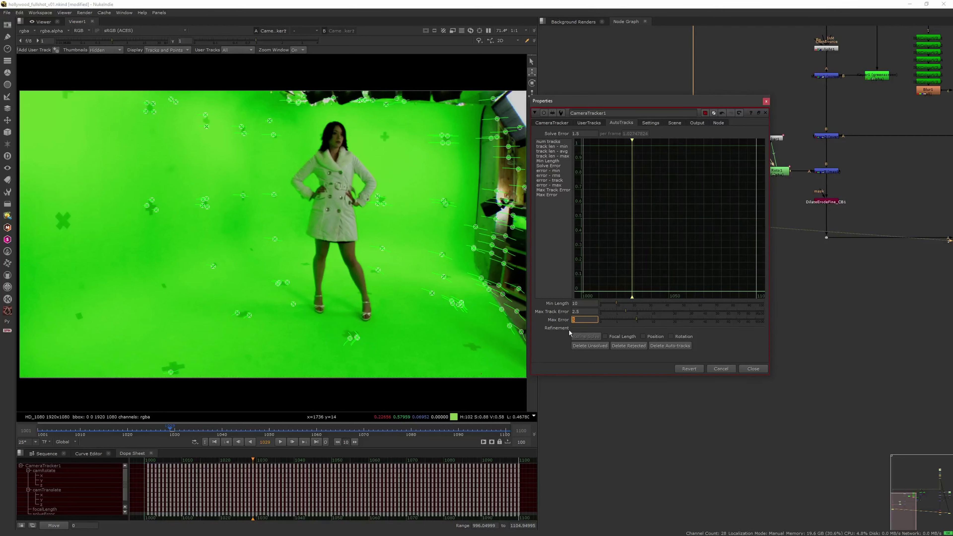
pyautogui.press('Return')
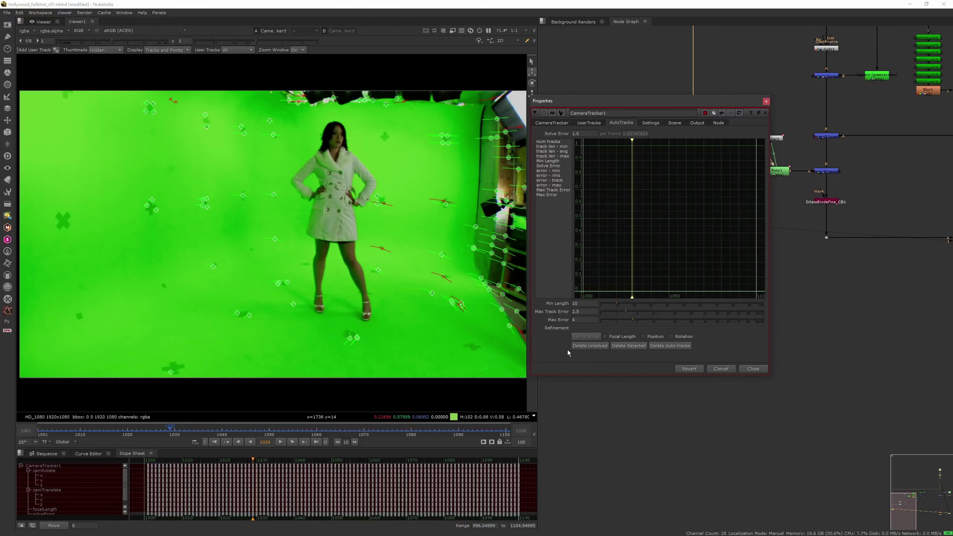
pyautogui.click(615, 346)
pyautogui.click(518, 281)
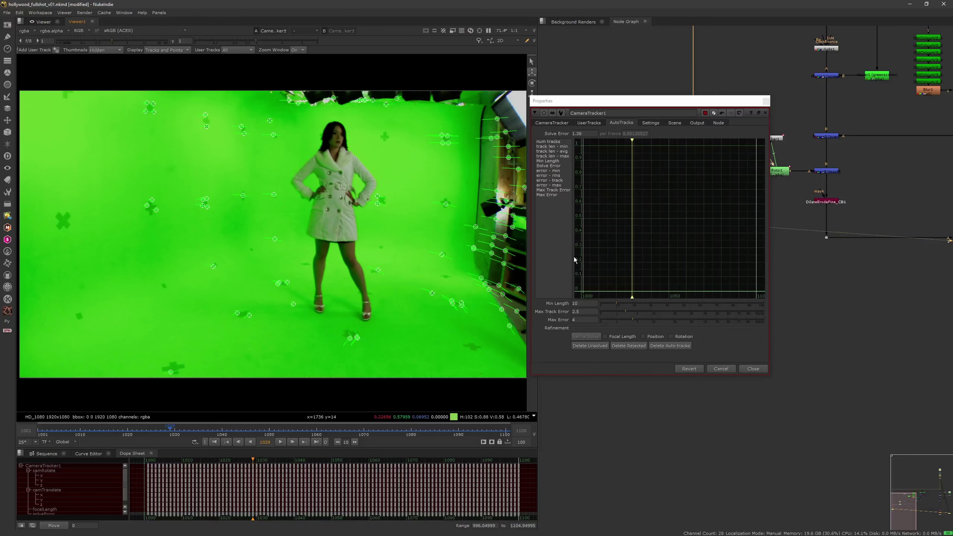
# - Try deleting the rejected tracks with Max Track Error set to 2 and Max Error set to 3
pyautogui.click(580, 311)
pyautogui.press('BackSpace')
pyautogui.press('BackSpace')
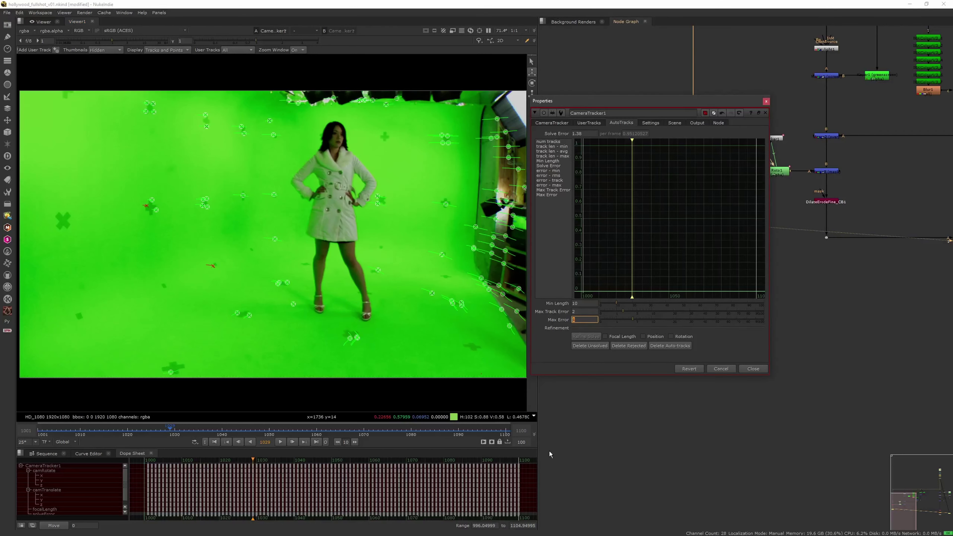
pyautogui.write('3')
pyautogui.press('Return')
pyautogui.click(634, 346)
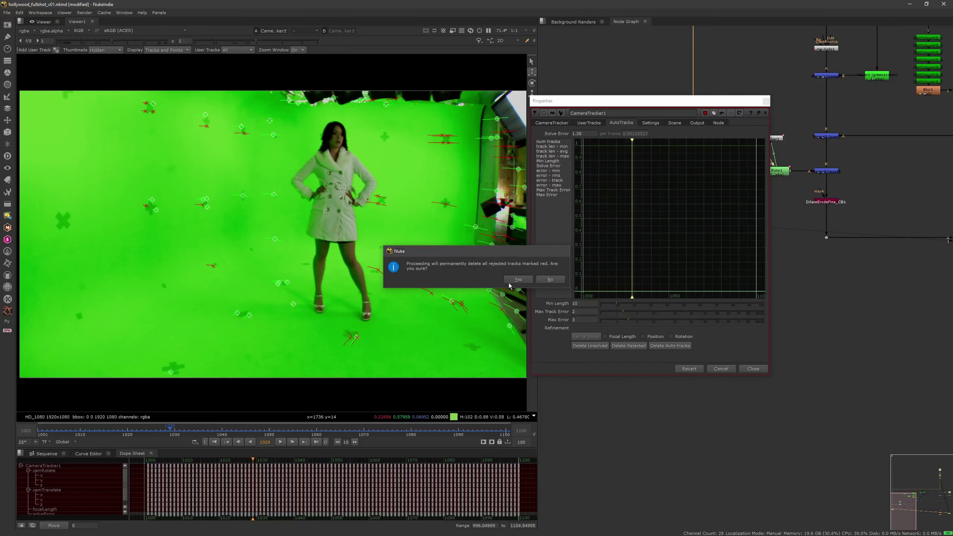
pyautogui.click(518, 279)
# - Go through frames 1027 to 1062 and try removing the stray tracks on the floor and green screen beside the woman
pyautogui.moveTo(169, 427)
pyautogui.mouseDown()
pyautogui.moveTo(53, 427)
pyautogui.moveTo(196, 427)
pyautogui.moveTo(162, 427)
pyautogui.mouseUp()
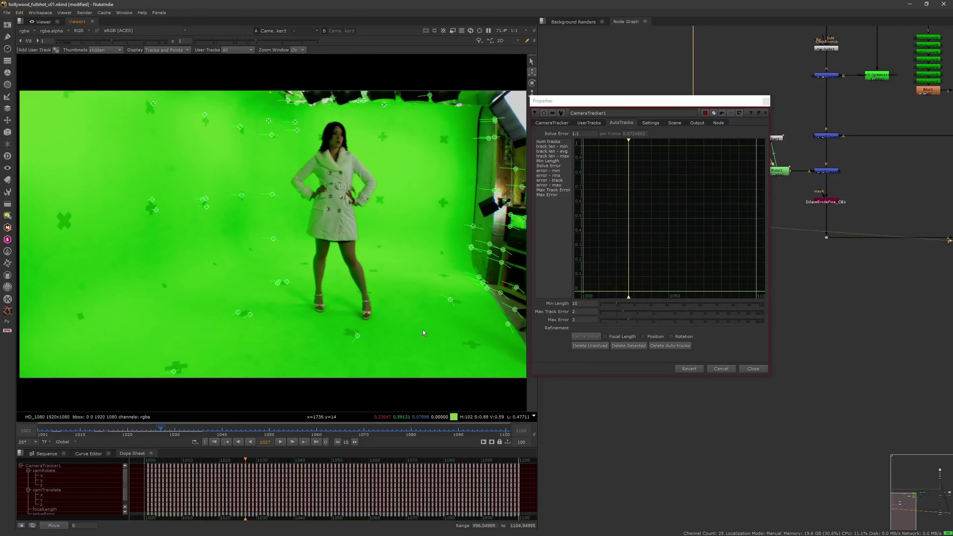
pyautogui.moveTo(160, 427)
pyautogui.mouseDown()
pyautogui.moveTo(71, 427)
pyautogui.moveTo(320, 418)
pyautogui.moveTo(283, 428)
pyautogui.mouseUp()
pyautogui.moveTo(275, 330); pyautogui.dragTo(270, 321)
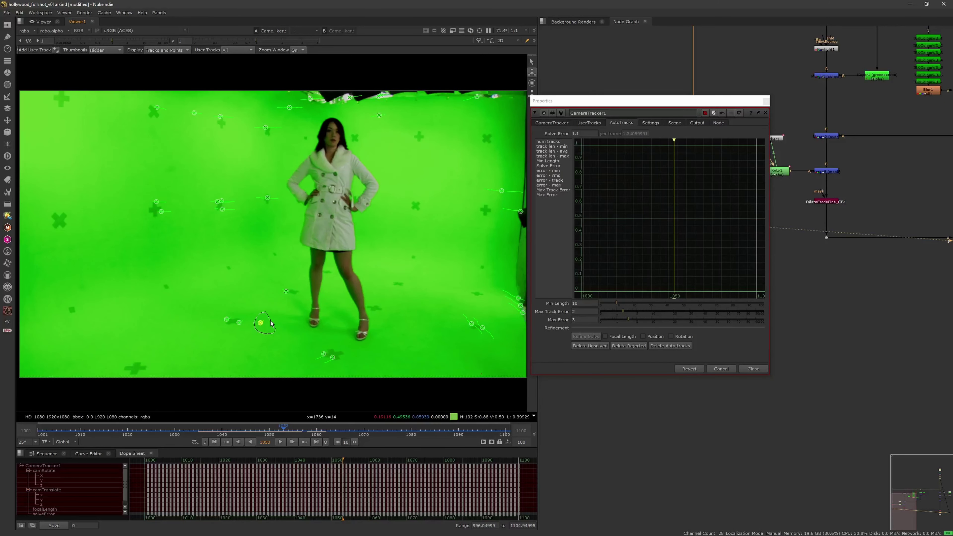
pyautogui.moveTo(287, 432); pyautogui.dragTo(311, 428)
pyautogui.moveTo(269, 289); pyautogui.dragTo(279, 325)
pyautogui.click(326, 432)
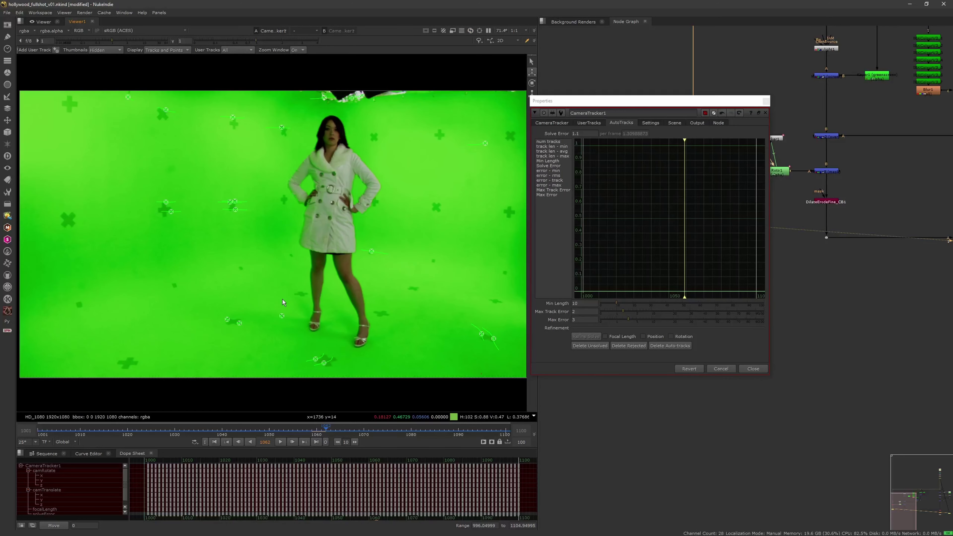
pyautogui.moveTo(328, 431); pyautogui.dragTo(175, 375)
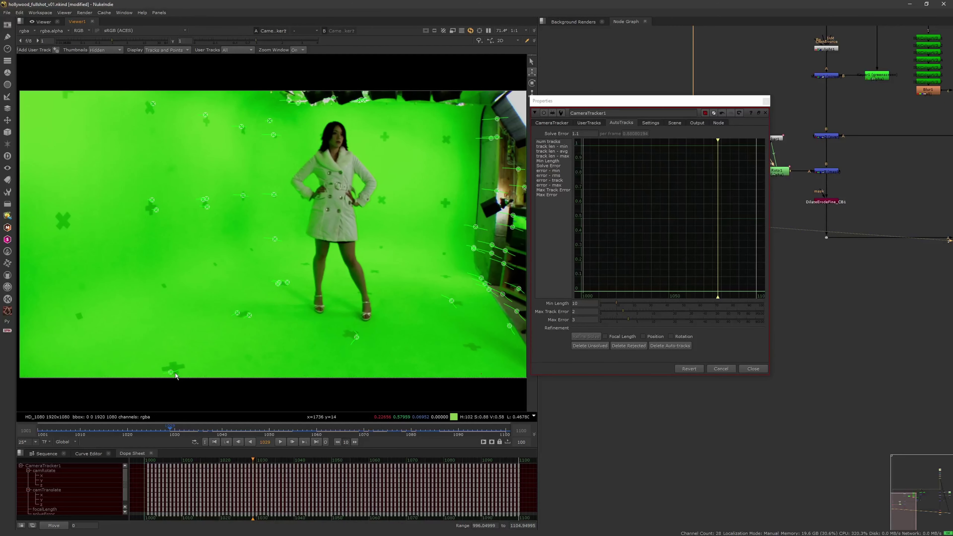
pyautogui.moveTo(266, 257); pyautogui.dragTo(284, 240)
pyautogui.press('Delete')
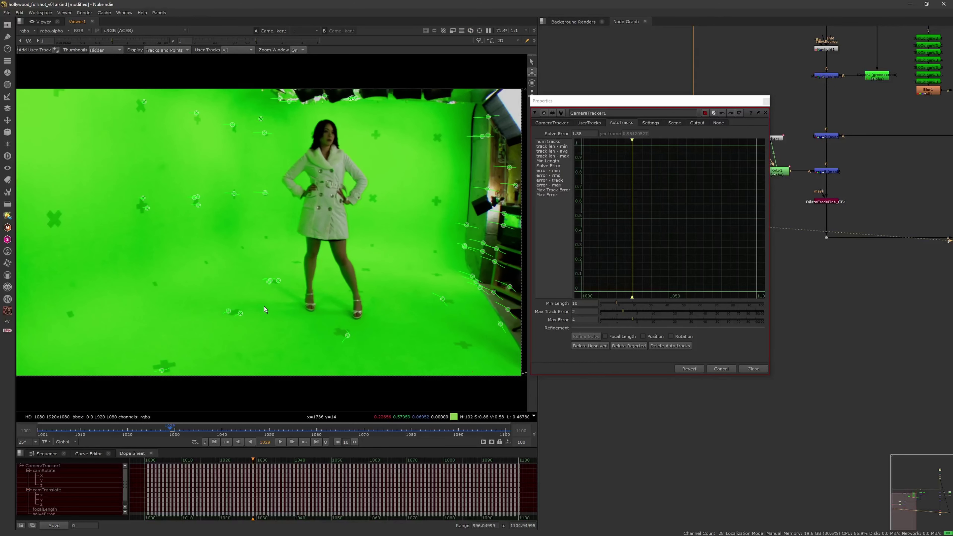
# - Set Max Error to 3.5 and plot the curves from Min Length to Max Track Error
pyautogui.moveTo(171, 429); pyautogui.dragTo(44, 425)
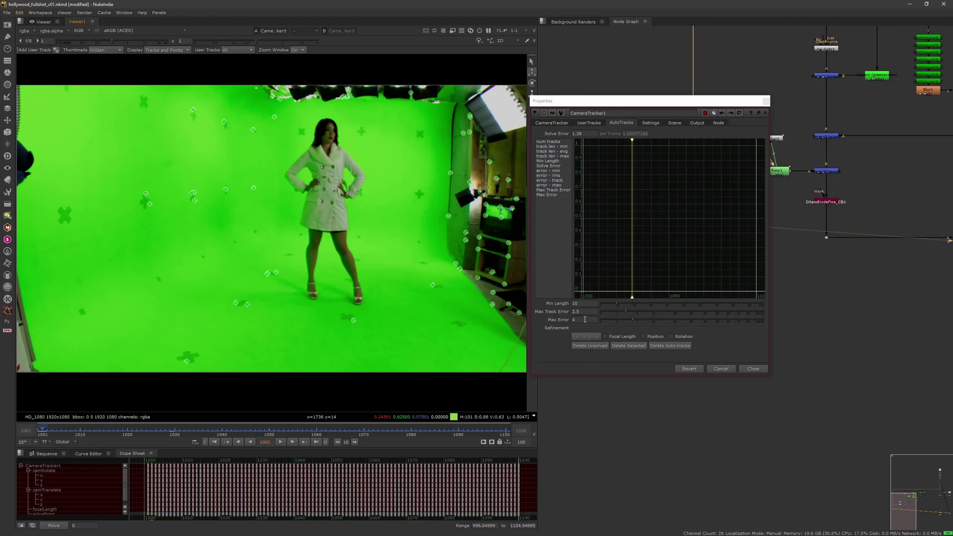
pyautogui.moveTo(584, 320); pyautogui.dragTo(565, 306)
pyautogui.write('3')
pyautogui.press('Return')
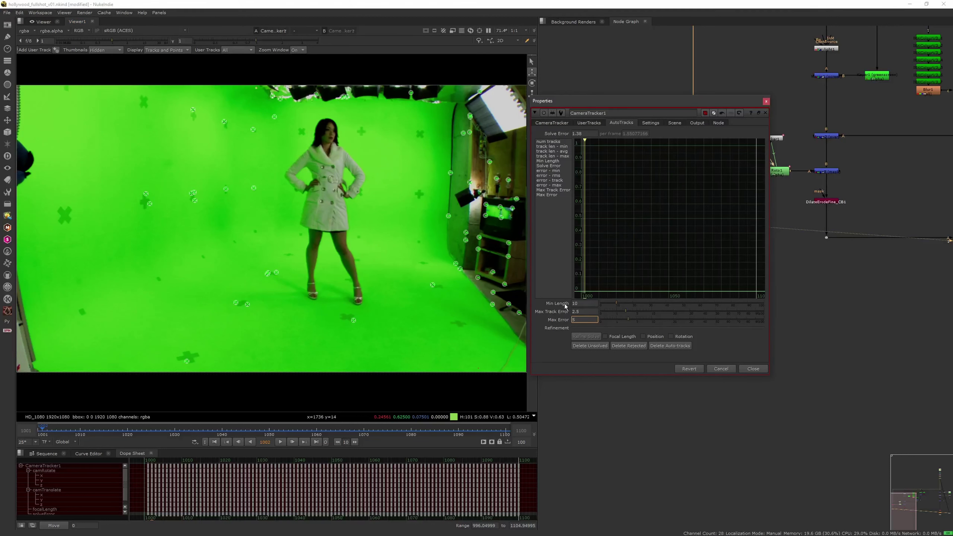
pyautogui.moveTo(551, 161); pyautogui.dragTo(562, 190)
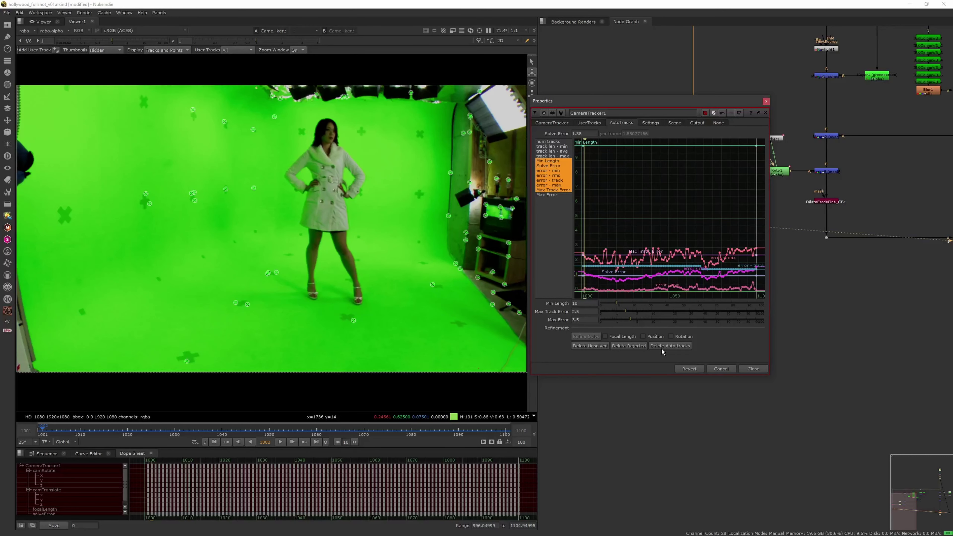
# - Permanently delete the rejected tracks and the unsolved tracks
pyautogui.click(638, 346)
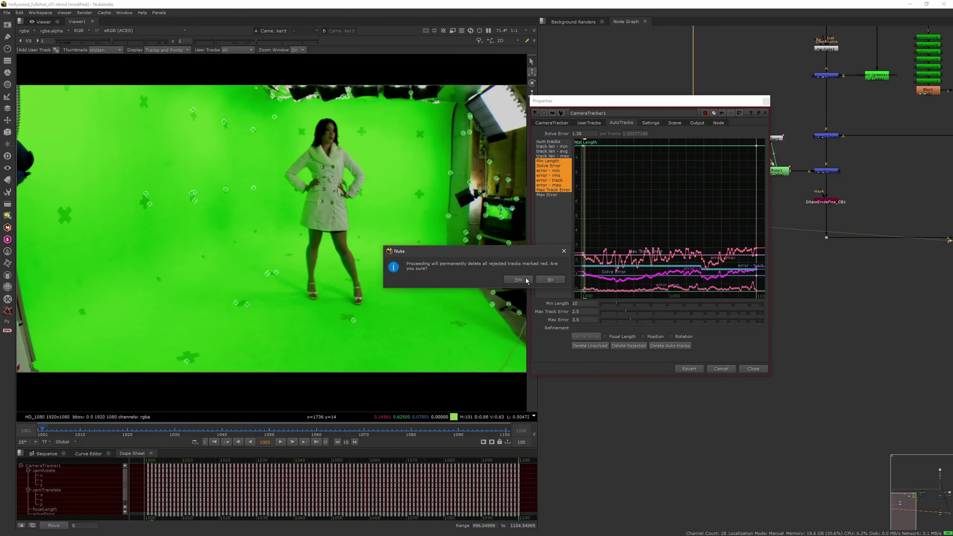
pyautogui.click(518, 280)
pyautogui.click(593, 346)
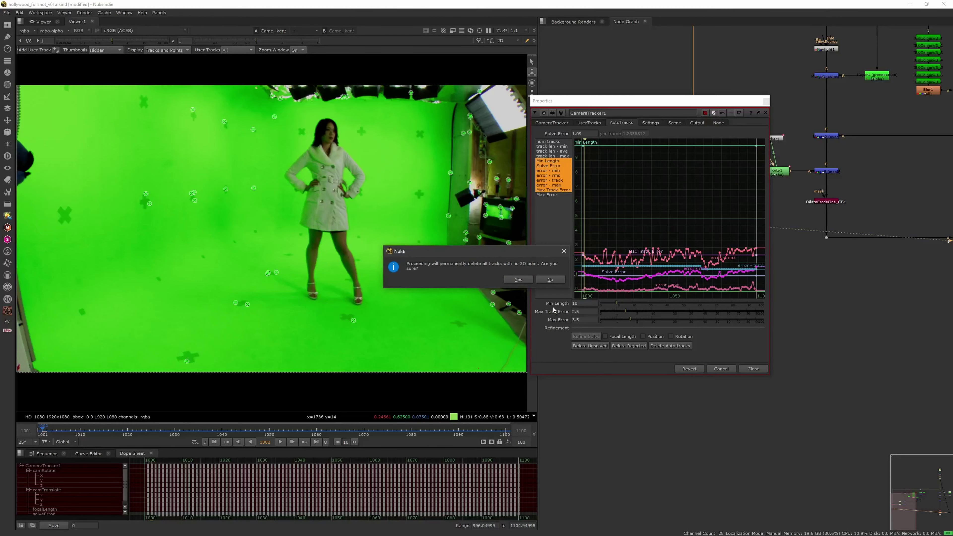
pyautogui.click(518, 279)
# - Try Max Track Error 2 and Max Error 3 around frame 1032, declining the deletion of the rejected tracks
pyautogui.click(122, 428)
pyautogui.moveTo(122, 428); pyautogui.dragTo(183, 434)
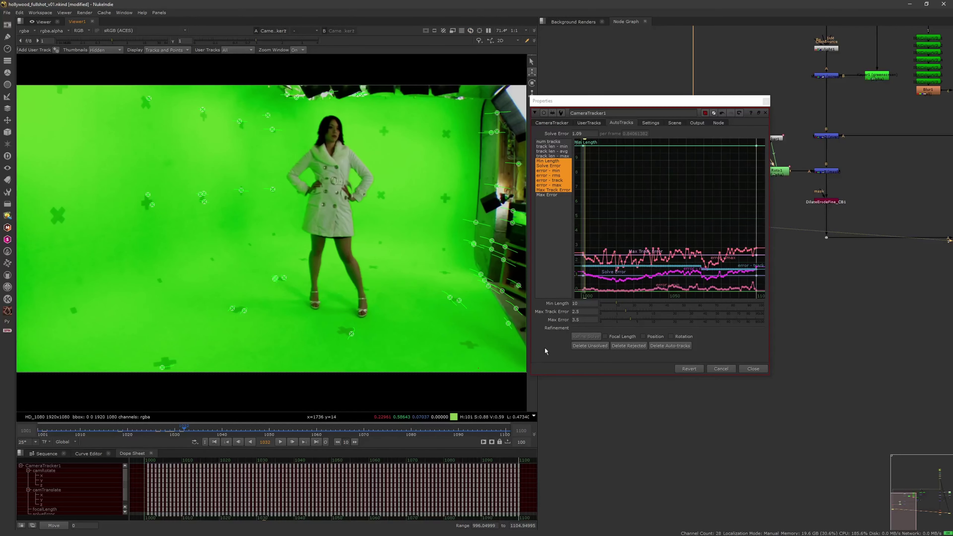
pyautogui.moveTo(581, 313); pyautogui.dragTo(566, 271)
pyautogui.write('2')
pyautogui.press('Tab')
pyautogui.write('3')
pyautogui.press('Return')
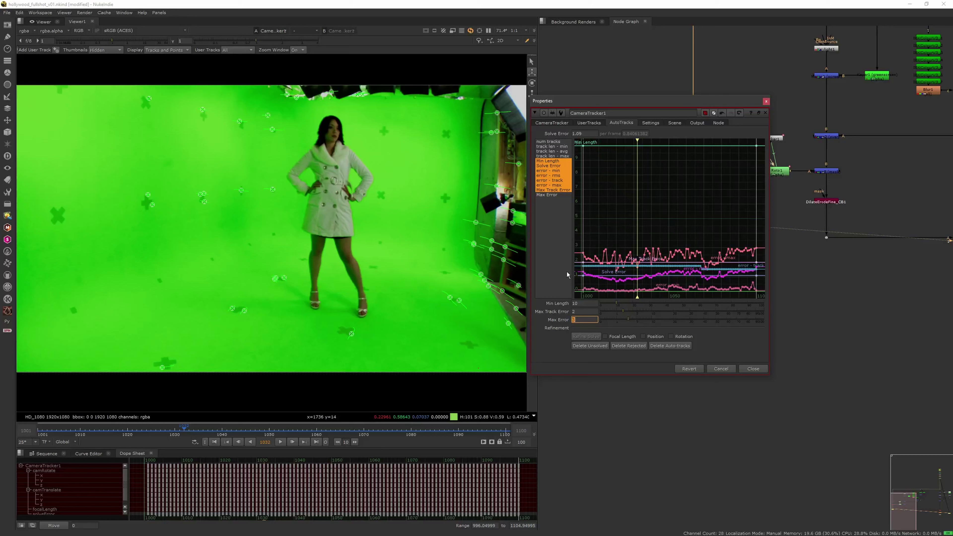
pyautogui.click(629, 345)
pyautogui.click(550, 281)
# - Set Max Track Error to 1.7 and Max Error to 2.5, and permanently delete the rejected tracks
pyautogui.doubleClick(578, 311)
pyautogui.press('Tab')
pyautogui.write('2.5')
pyautogui.press('Return')
pyautogui.click(628, 345)
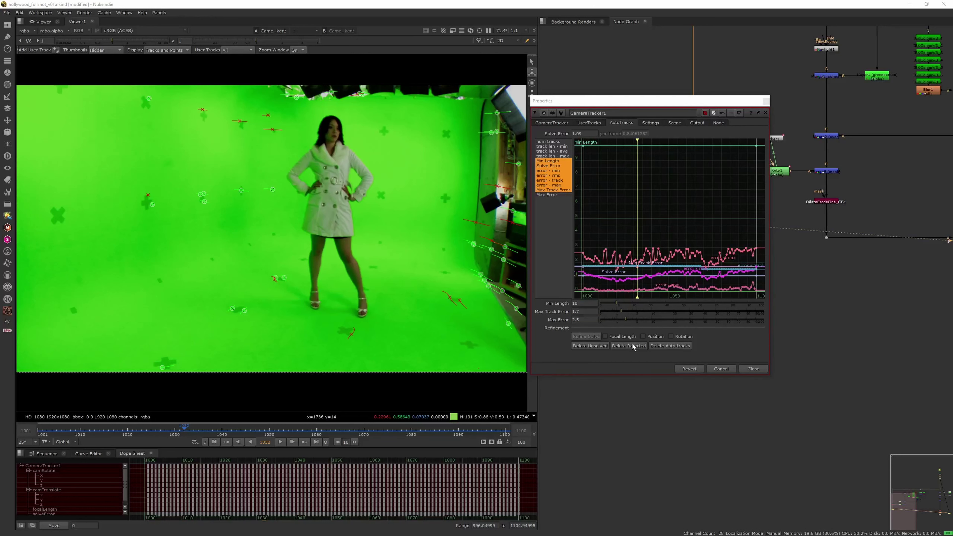
pyautogui.click(529, 281)
# - Delete the stray tracks on the green screen beside the woman's head around frames 1016 and 1012, checking up to frame 1070
pyautogui.moveTo(185, 428); pyautogui.dragTo(109, 430)
pyautogui.moveTo(279, 135)
pyautogui.mouseDown()
pyautogui.moveTo(283, 113)
pyautogui.moveTo(279, 135)
pyautogui.mouseUp()
pyautogui.press('Delete')
pyautogui.moveTo(109, 425); pyautogui.dragTo(89, 429)
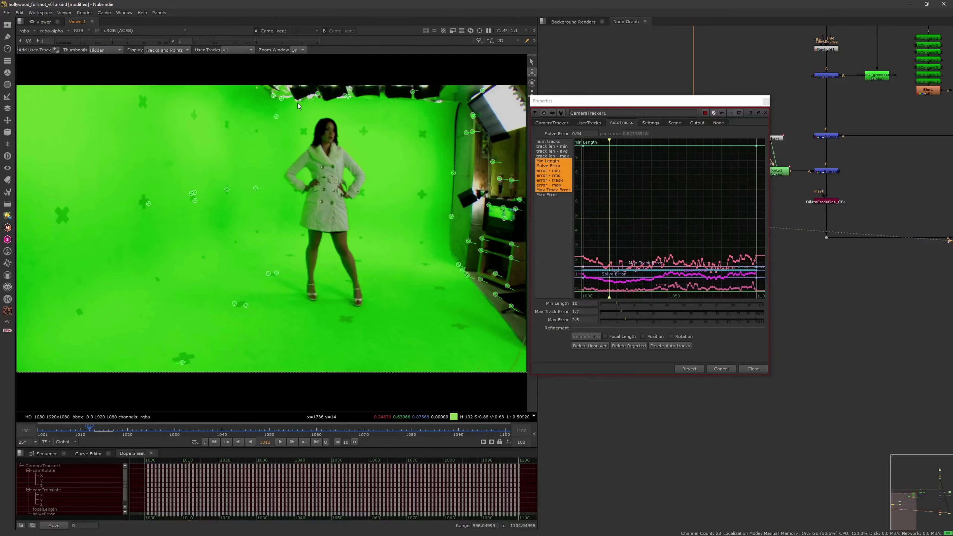
pyautogui.moveTo(278, 120); pyautogui.dragTo(278, 120)
pyautogui.press('Delete')
pyautogui.moveTo(89, 431); pyautogui.dragTo(364, 399)
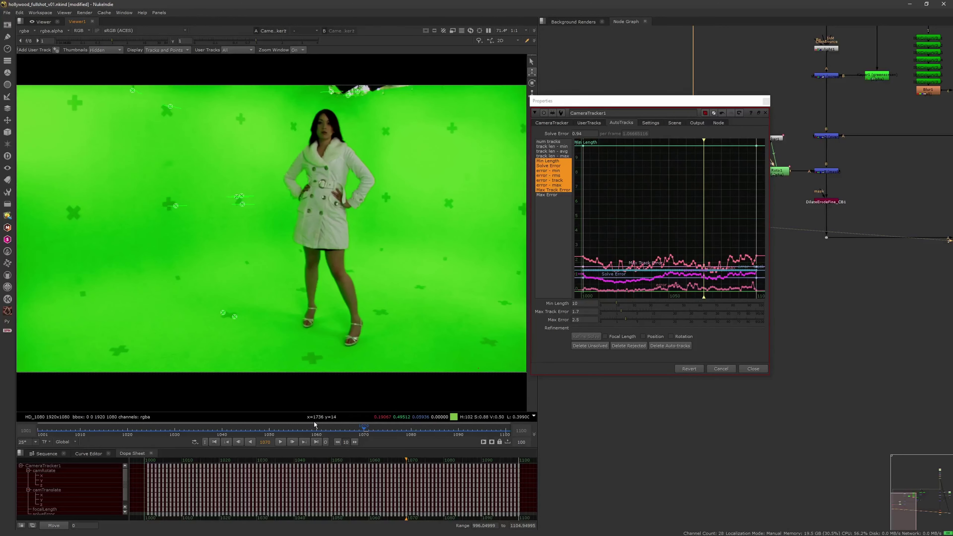
# - Set Max Error to 2.3, permanently delete the rejected tracks and check the remaining ones up to frame 1043
pyautogui.moveTo(410, 433); pyautogui.dragTo(147, 435)
pyautogui.click(583, 319)
pyautogui.write('2.3')
pyautogui.press('Return')
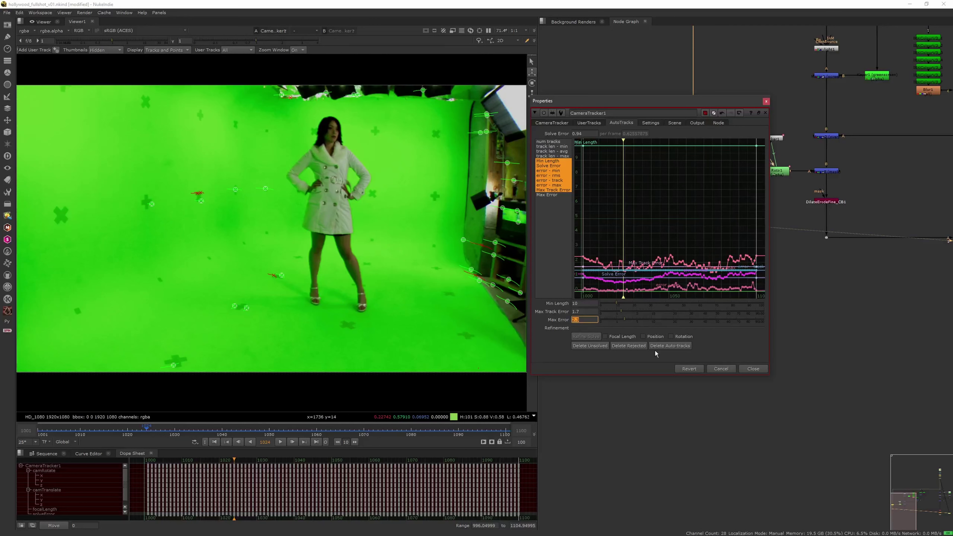
pyautogui.click(640, 347)
pyautogui.click(513, 283)
pyautogui.click(208, 431)
pyautogui.moveTo(208, 430); pyautogui.dragTo(236, 431)
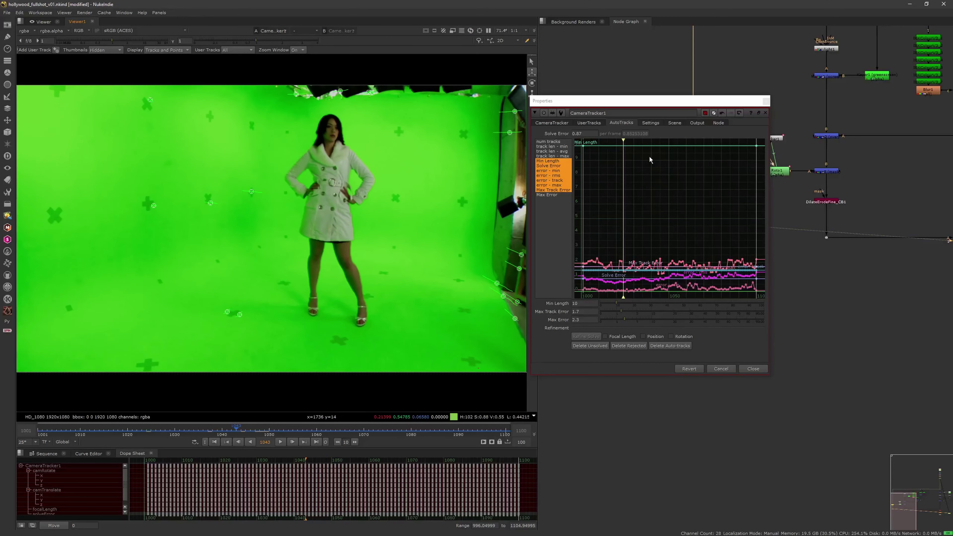
# - Export the solve as a Scene+ setup, delete the generated nodes and reopen the CameraTracker1 properties
pyautogui.click(552, 123)
pyautogui.click(673, 124)
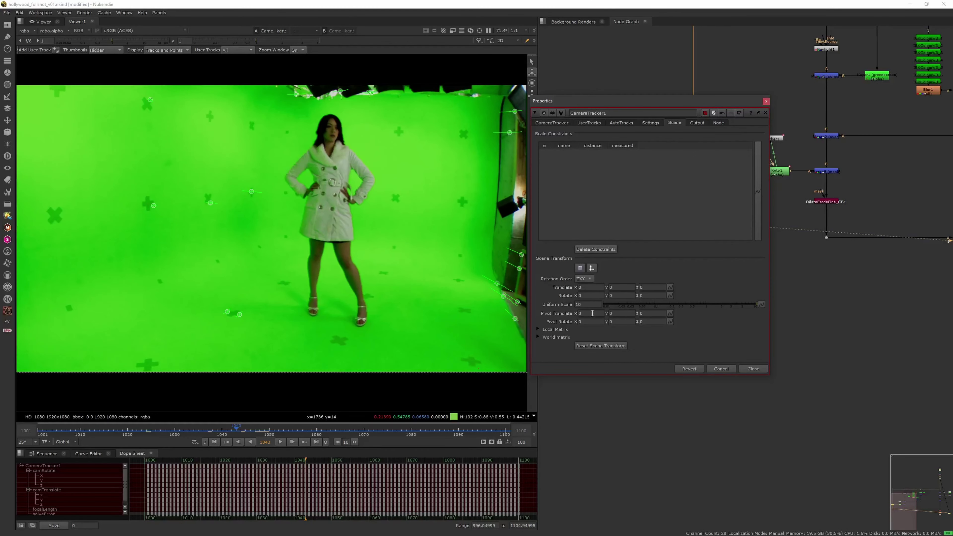
pyautogui.click(555, 124)
pyautogui.click(664, 270)
pyautogui.click(766, 101)
pyautogui.moveTo(629, 331); pyautogui.dragTo(762, 237)
pyautogui.press('Delete')
pyautogui.doubleClick(704, 222)
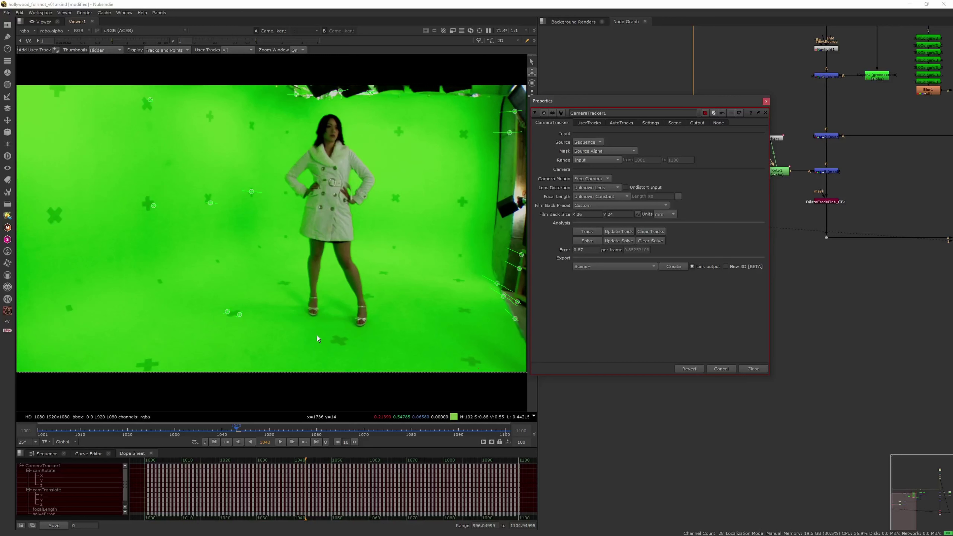
# - Select the floor tracks around frame 1012, set the ground plane to them and check the points in the 3D view
pyautogui.moveTo(229, 427); pyautogui.dragTo(99, 429)
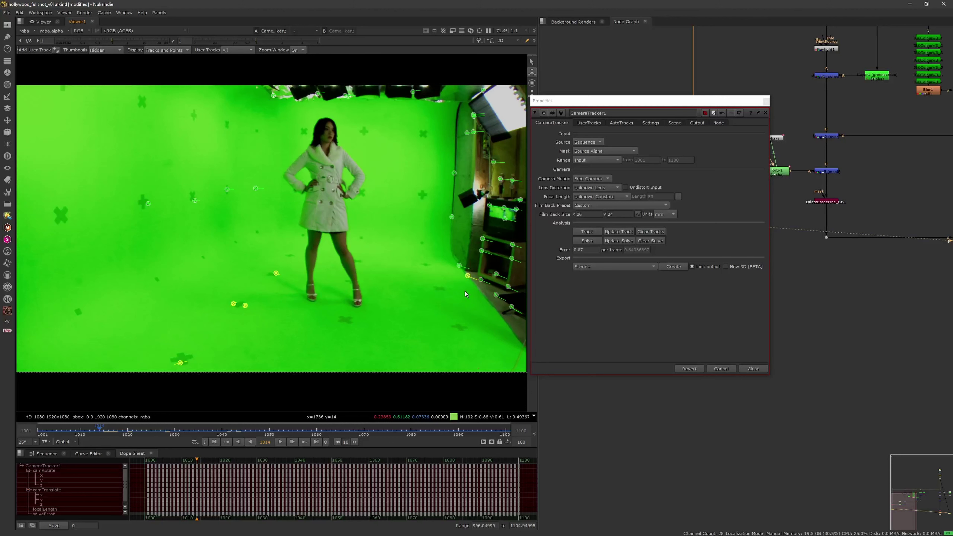
pyautogui.moveTo(132, 432); pyautogui.dragTo(98, 443)
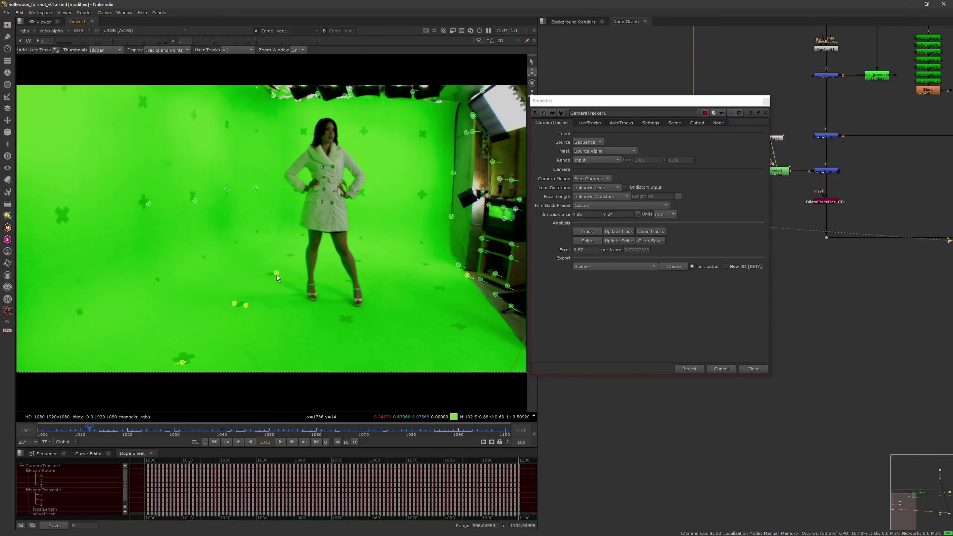
pyautogui.rightClick(277, 274)
pyautogui.moveTo(323, 310)
pyautogui.click(353, 308)
pyautogui.press('Tab')
pyautogui.moveTo(354, 298)
pyautogui.keyDown('ctrl'); pyautogui.mouseDown()
pyautogui.moveTo(356, 287)
pyautogui.moveTo(322, 289)
pyautogui.moveTo(374, 240)
pyautogui.moveTo(330, 277)
pyautogui.moveTo(366, 242)
pyautogui.moveTo(323, 334)
pyautogui.moveTo(344, 313)
pyautogui.mouseUp(); pyautogui.keyUp('ctrl')
pyautogui.press('Tab')
# - Create the Scene+ export from the ground-aligned solve and reopen the CameraTracker1 properties
pyautogui.click(669, 268)
pyautogui.click(766, 101)
pyautogui.click(702, 223)
pyautogui.doubleClick(700, 224)
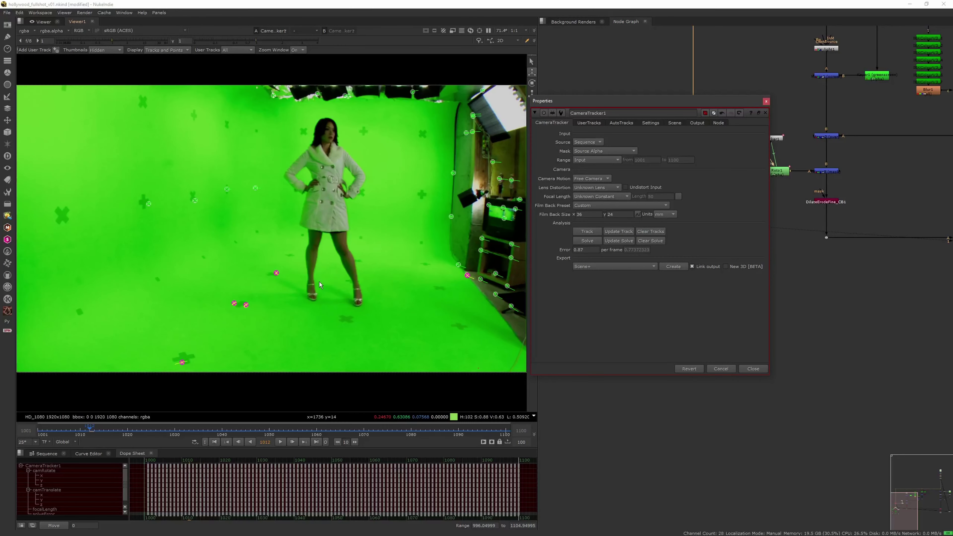
# - Create a card at the selected floor tracks and close the CameraTracker1 properties
pyautogui.rightClick(276, 273)
pyautogui.moveTo(325, 302)
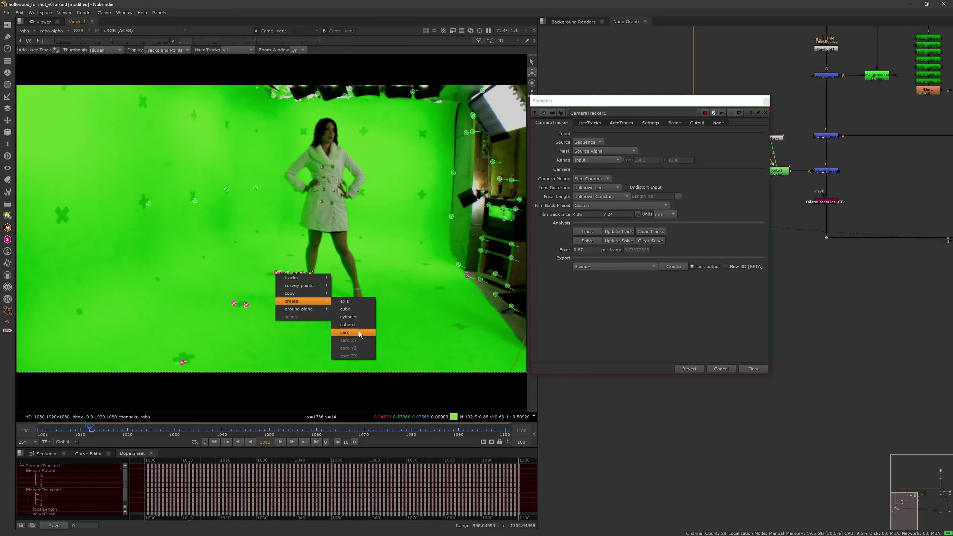
pyautogui.click(344, 332)
pyautogui.click(727, 112)
pyautogui.click(765, 112)
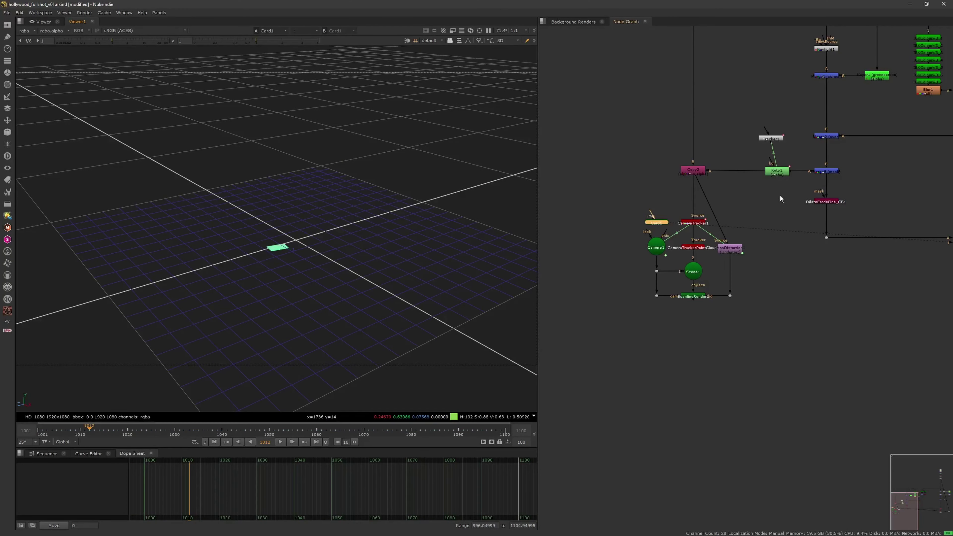
# - Remove the lens distortion link to ScanlineRender1 and attach a new Reformat node as its background input
pyautogui.moveTo(730, 282); pyautogui.dragTo(748, 289)
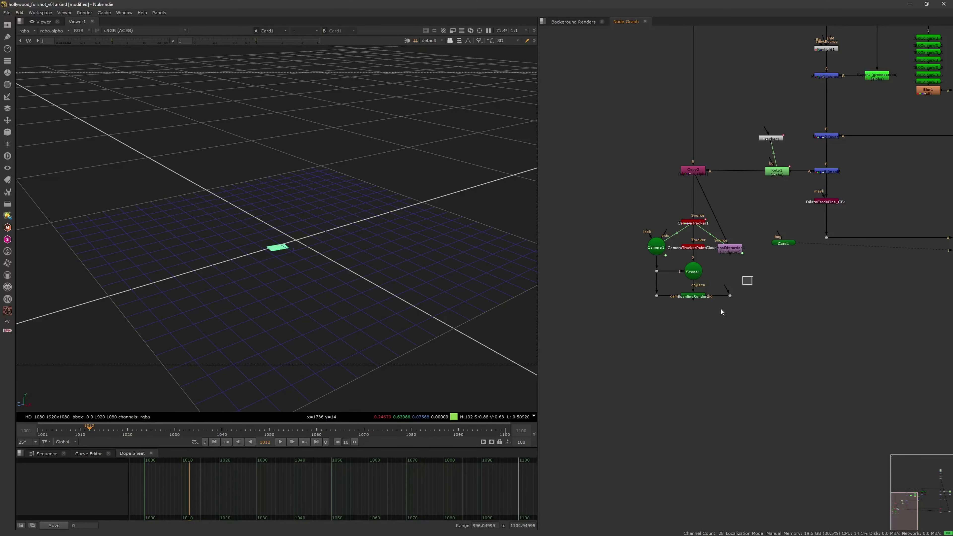
pyautogui.press('Tab')
pyautogui.write('reformat')
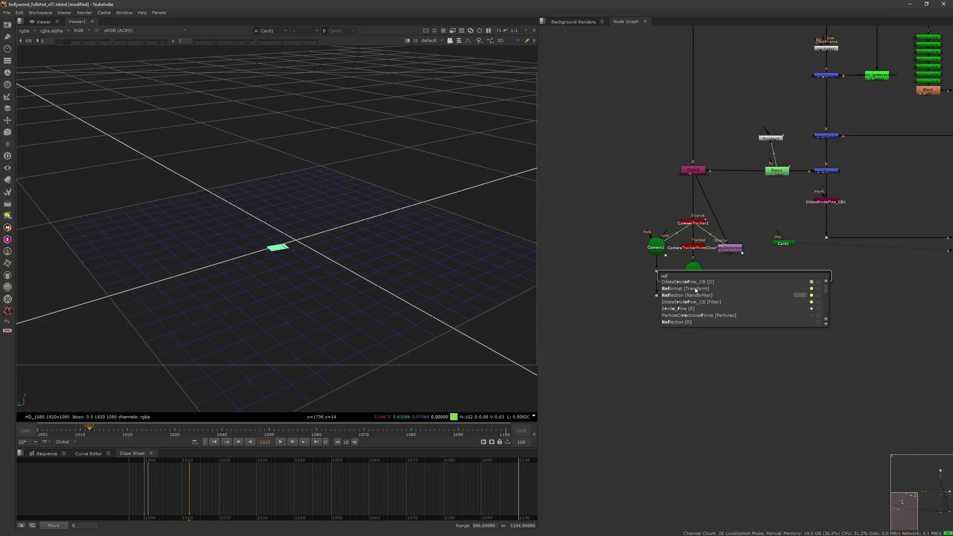
pyautogui.press('Return')
pyautogui.press('Escape')
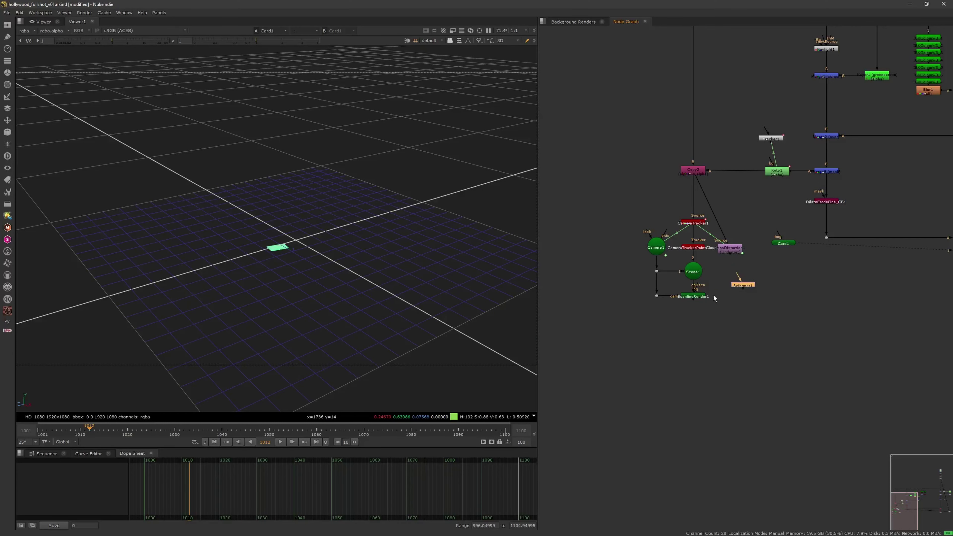
pyautogui.moveTo(750, 285); pyautogui.dragTo(749, 285)
pyautogui.moveTo(749, 285); pyautogui.dragTo(738, 296)
# - Move the scene and render nodes lower in the graph, view Scene1 and connect Card1 to it
pyautogui.moveTo(609, 333); pyautogui.dragTo(770, 259)
pyautogui.moveTo(693, 270); pyautogui.dragTo(692, 370)
pyautogui.press('1')
pyautogui.click(774, 278)
pyautogui.moveTo(785, 248); pyautogui.dragTo(765, 295)
pyautogui.moveTo(705, 368); pyautogui.dragTo(705, 366)
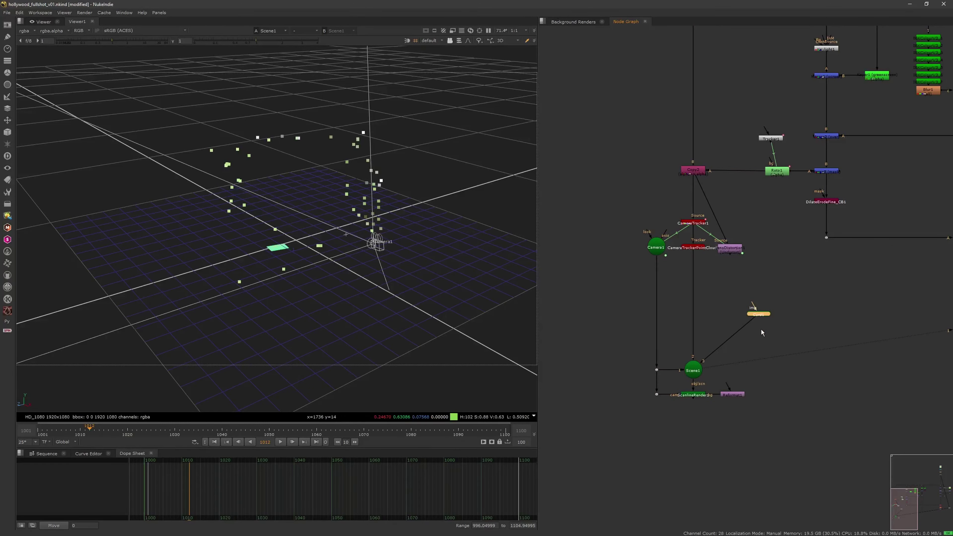
# - Add a CheckerBoard node and connect it as the image input of Card1
pyautogui.press('Tab')
pyautogui.write('chec')
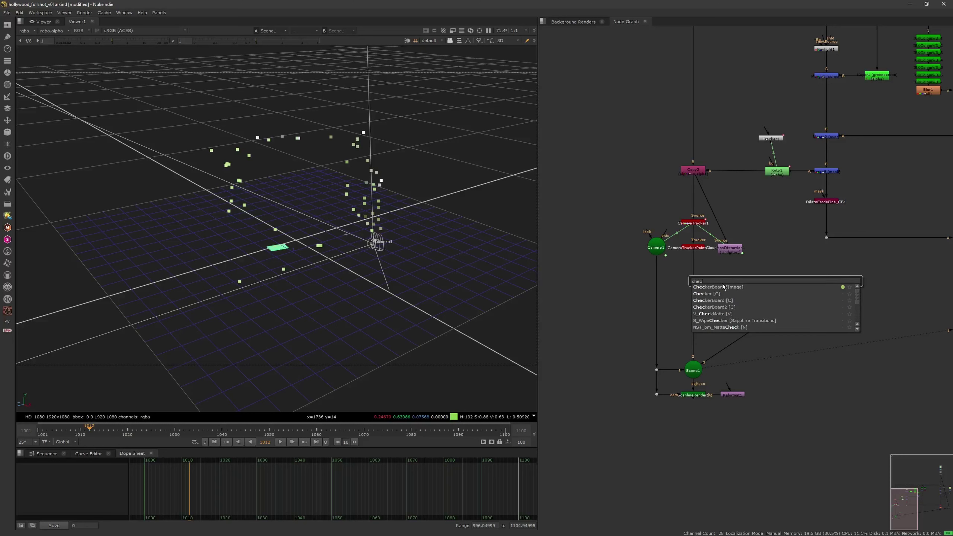
pyautogui.click(721, 287)
pyautogui.click(756, 161)
pyautogui.moveTo(776, 286); pyautogui.dragTo(753, 307)
# - Enlarge Card1 to a uniform scale of 6.8 and close its properties
pyautogui.click(757, 329)
pyautogui.doubleClick(757, 330)
pyautogui.moveTo(672, 261); pyautogui.dragTo(710, 269)
pyautogui.click(715, 319)
pyautogui.click(752, 352)
# - View the ScanlineRender1 output with the checkerboard card and the point cloud
pyautogui.click(693, 394)
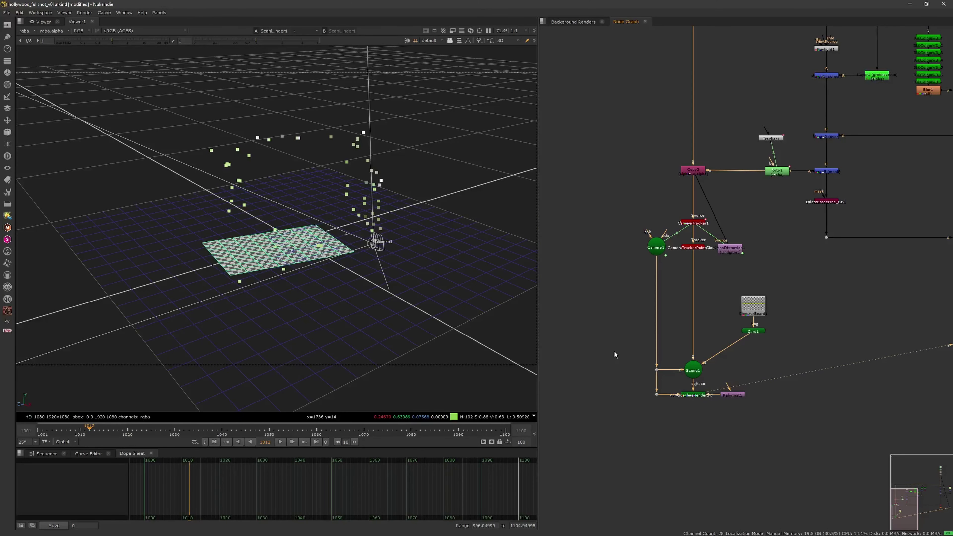
pyautogui.press('1')
pyautogui.scroll(-5, 674, 286)
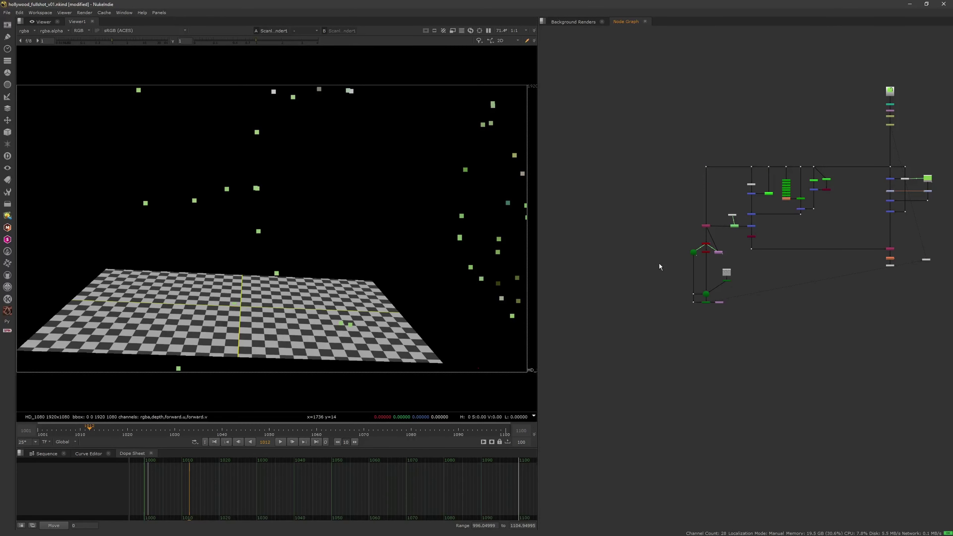
pyautogui.scroll(3, 644, 264)
pyautogui.scroll(2, 666, 254)
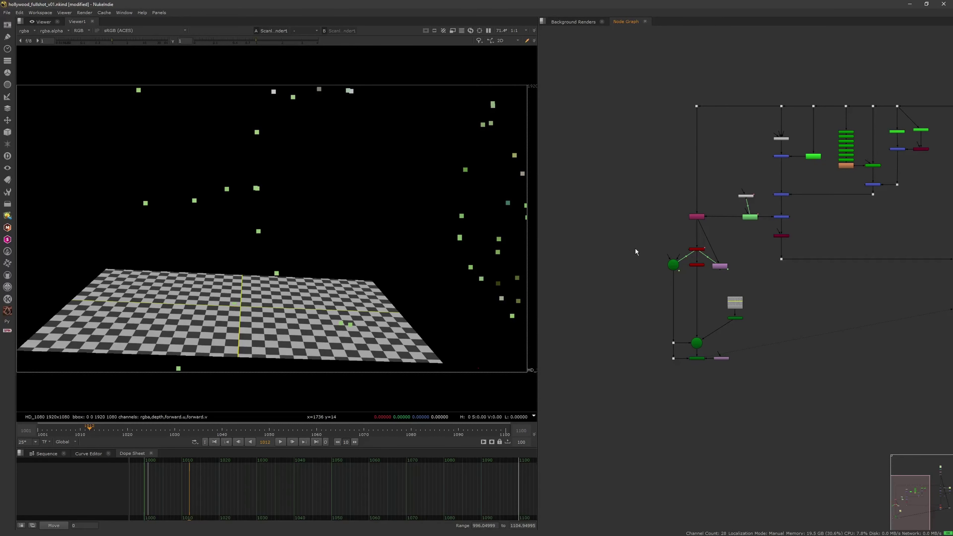
# - Add a Merge node below the render setup, combining the ScanlineRender1 output over the original plate
pyautogui.press('m')
pyautogui.click(615, 207)
pyautogui.moveTo(687, 239); pyautogui.dragTo(623, 244, button='middle')
pyautogui.scroll(-5, 657, 245)
pyautogui.scroll(5, 644, 240)
pyautogui.scroll(-1, 629, 240)
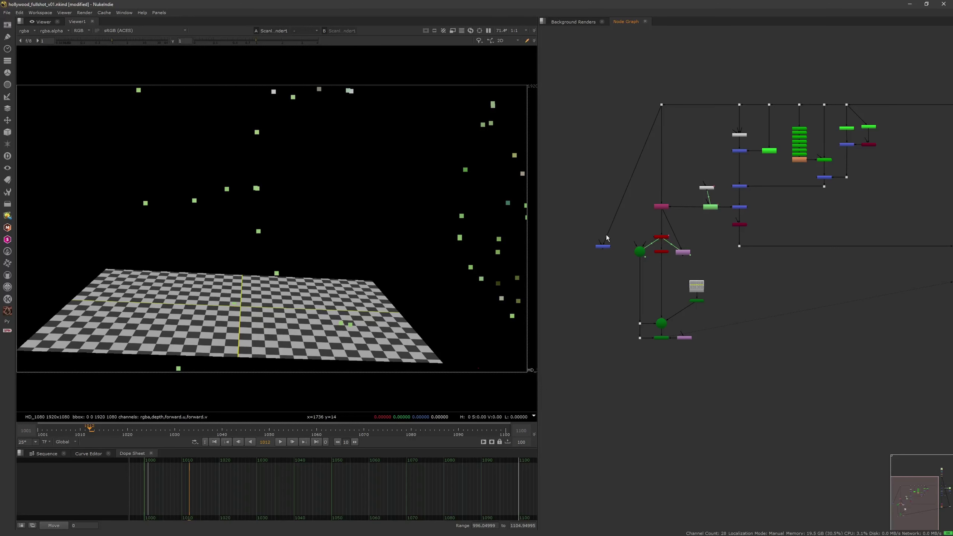
pyautogui.moveTo(659, 332); pyautogui.dragTo(666, 337)
pyautogui.moveTo(604, 247); pyautogui.dragTo(621, 388)
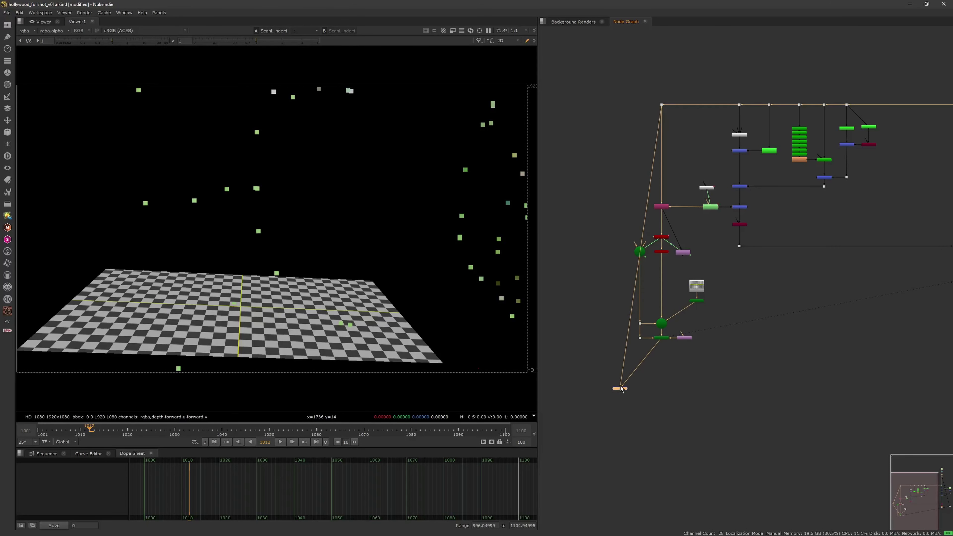
# - View the merge over the plate and lower its mix to 0.44
pyautogui.press('1')
pyautogui.doubleClick(622, 387)
pyautogui.moveTo(532, 318)
pyautogui.mouseDown()
pyautogui.moveTo(542, 318)
pyautogui.moveTo(521, 317)
pyautogui.mouseUp()
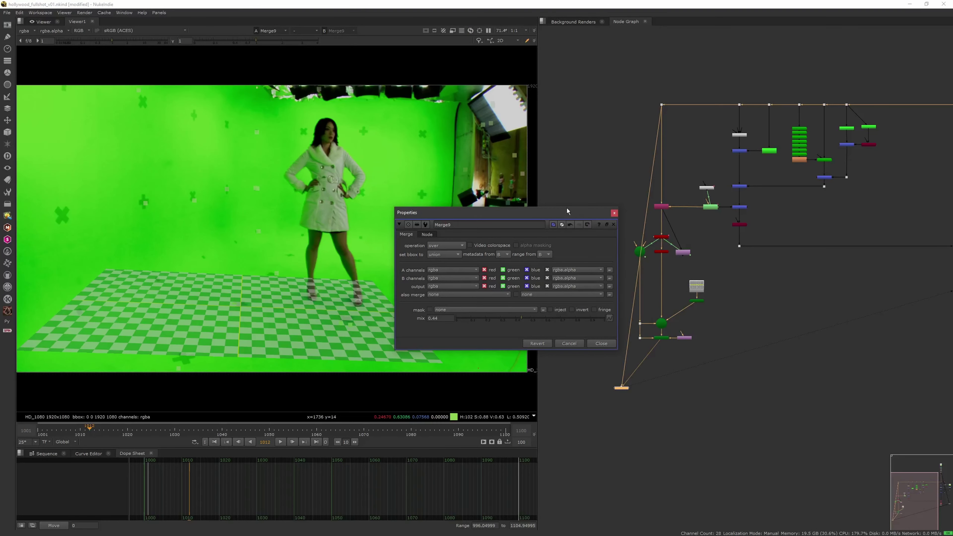
pyautogui.moveTo(567, 208); pyautogui.dragTo(701, 79)
# - Move Card1 under the woman's feet and adjust its X and Y rotation, with Y at 143.25
pyautogui.doubleClick(696, 301)
pyautogui.moveTo(282, 311); pyautogui.dragTo(378, 300)
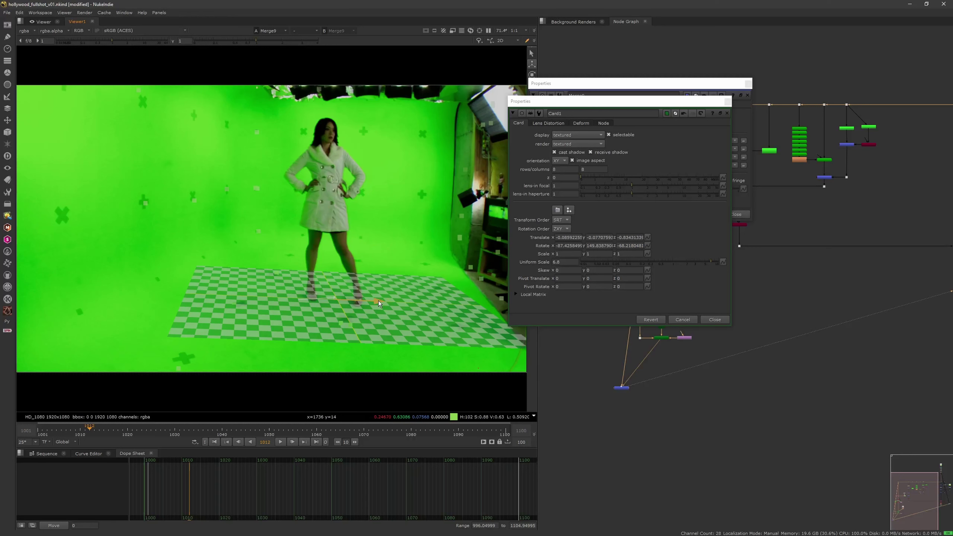
pyautogui.click(597, 246)
pyautogui.moveTo(596, 245); pyautogui.dragTo(175, 297, button='middle')
pyautogui.moveTo(573, 245); pyautogui.dragTo(353, 268, button='middle')
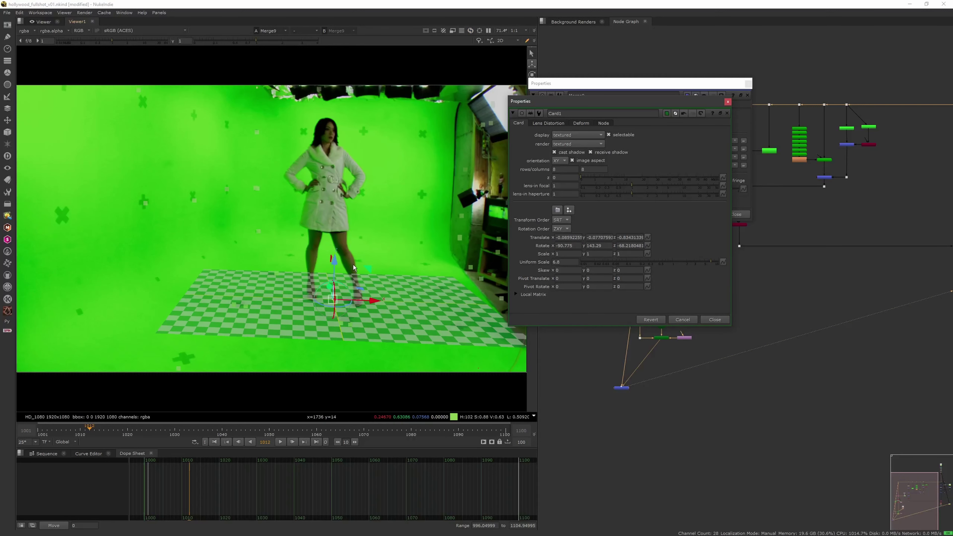
# - Fine-tune Card1's rotation against the studio floor to X -92.23, Y 135.105 and Z -71.105
pyautogui.moveTo(354, 267); pyautogui.dragTo(475, 300)
pyautogui.moveTo(630, 245); pyautogui.dragTo(480, 262)
pyautogui.moveTo(598, 245); pyautogui.dragTo(420, 263)
pyautogui.moveTo(573, 245); pyautogui.dragTo(472, 255)
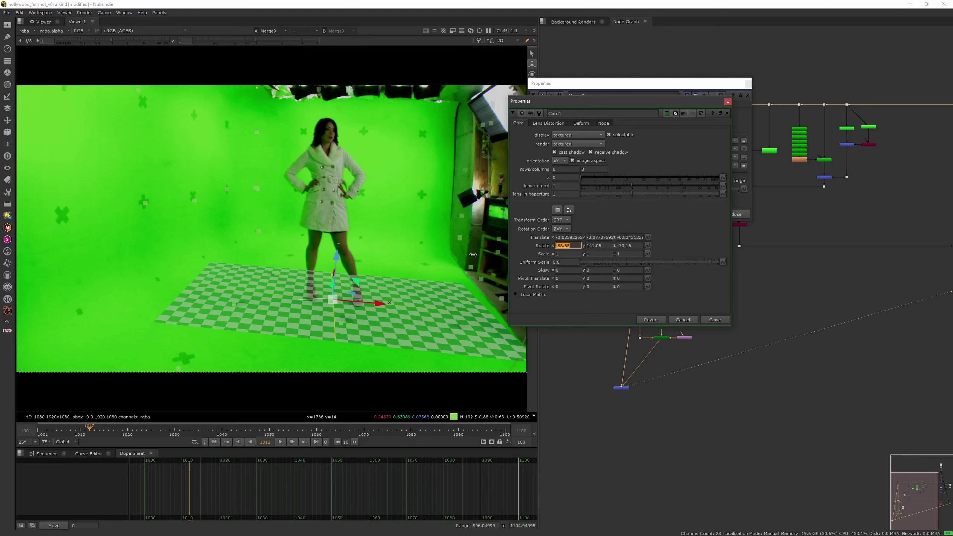
pyautogui.moveTo(629, 247); pyautogui.dragTo(508, 258)
pyautogui.moveTo(598, 245); pyautogui.dragTo(469, 331)
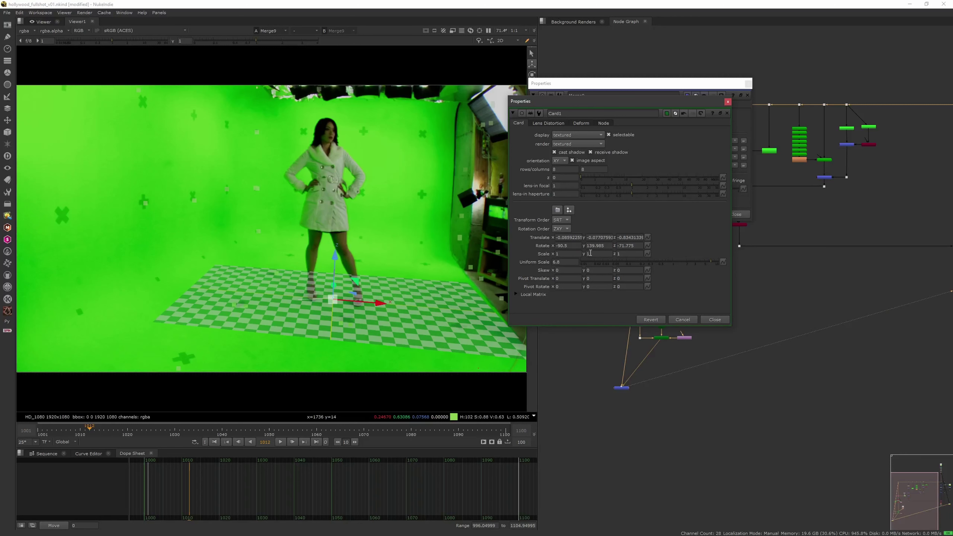
pyautogui.moveTo(528, 251); pyautogui.dragTo(446, 252)
pyautogui.moveTo(632, 244); pyautogui.dragTo(664, 241)
pyautogui.moveTo(529, 248); pyautogui.dragTo(433, 270)
pyautogui.moveTo(587, 249); pyautogui.dragTo(441, 272)
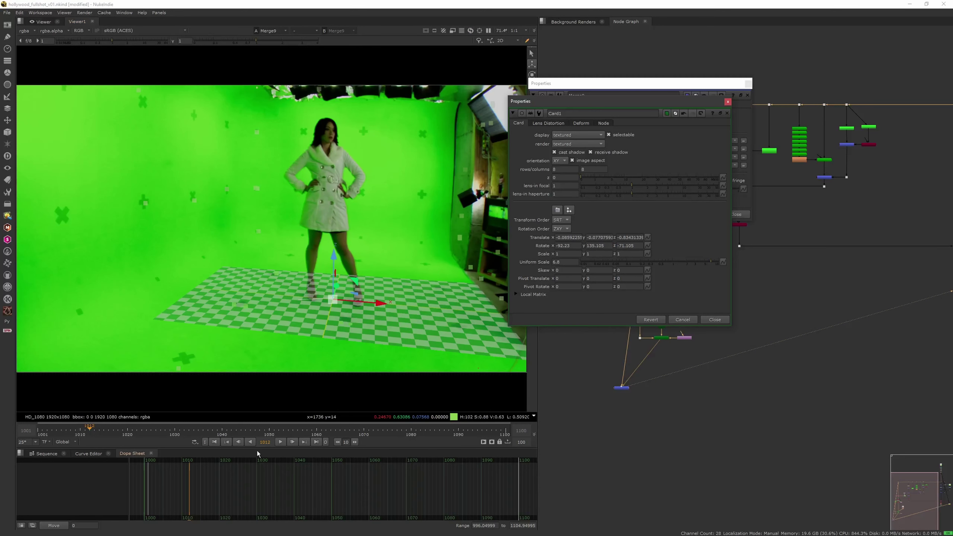
# - Scrub the shot from the first frame to check how the card sticks to the floor, closing the Merge properties
pyautogui.click(214, 442)
pyautogui.moveTo(301, 431); pyautogui.dragTo(138, 426)
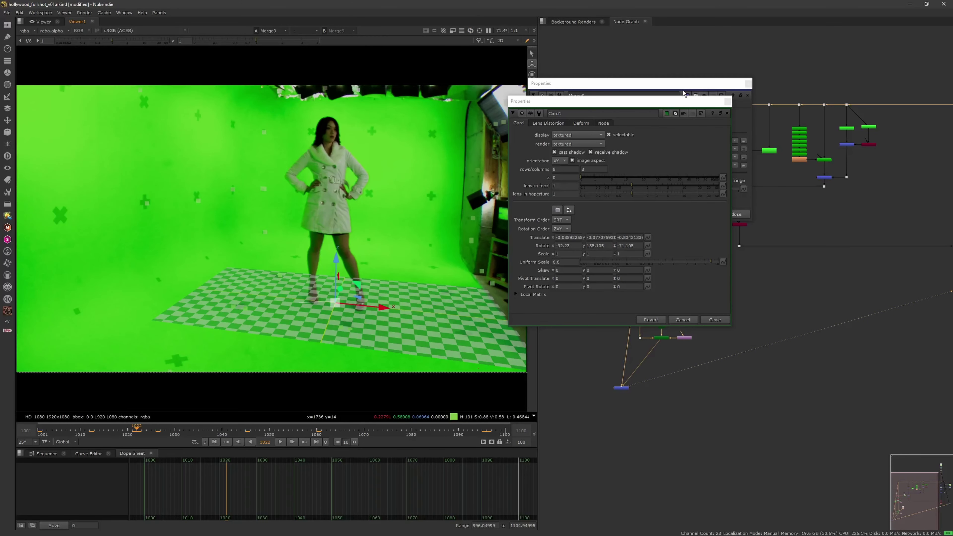
pyautogui.click(717, 91)
pyautogui.click(748, 83)
pyautogui.moveTo(649, 101); pyautogui.dragTo(744, 71)
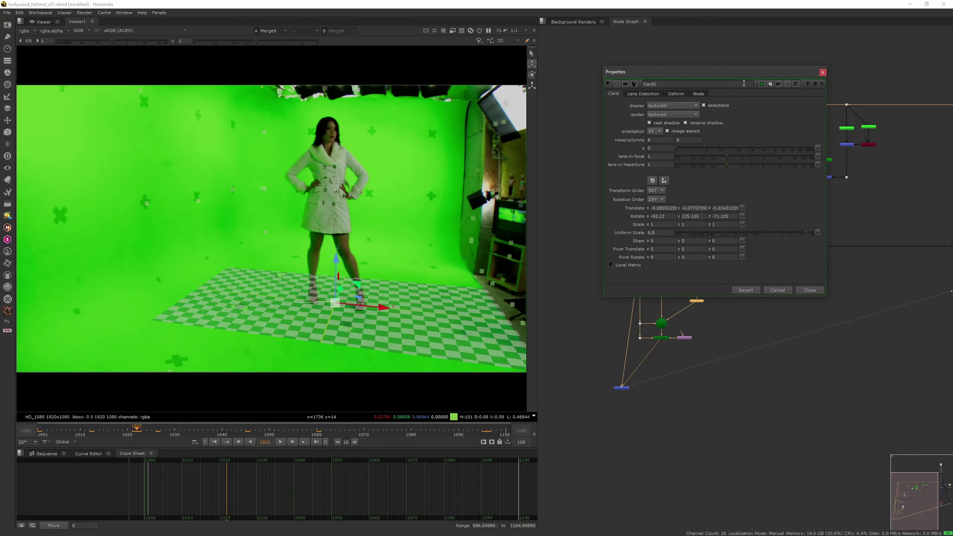
pyautogui.click(214, 441)
pyautogui.moveTo(288, 428); pyautogui.dragTo(137, 435)
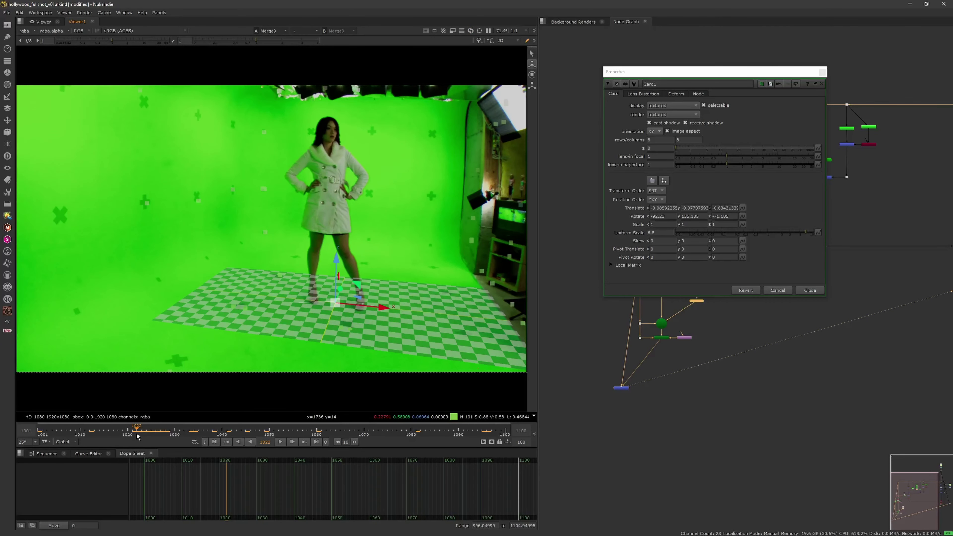
# - Adjust Card1 to X rotation -94.57, Z rotation -69.1 and uniform scale 6.2, comparing it at a later frame
pyautogui.moveTo(662, 216); pyautogui.dragTo(489, 250)
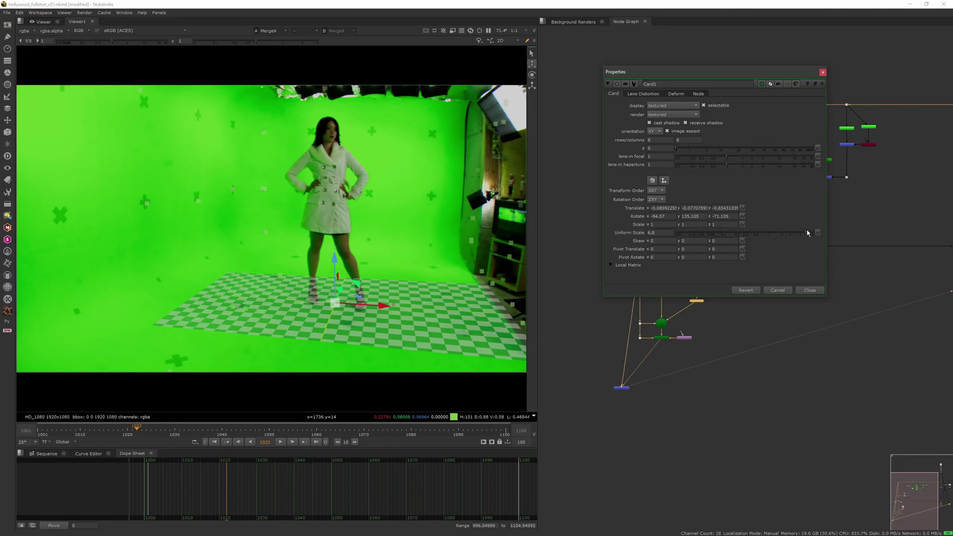
pyautogui.moveTo(807, 230); pyautogui.dragTo(804, 231)
pyautogui.moveTo(271, 429); pyautogui.dragTo(219, 438)
pyautogui.moveTo(724, 217); pyautogui.dragTo(771, 197, button='middle')
pyautogui.moveTo(772, 196); pyautogui.dragTo(851, 183)
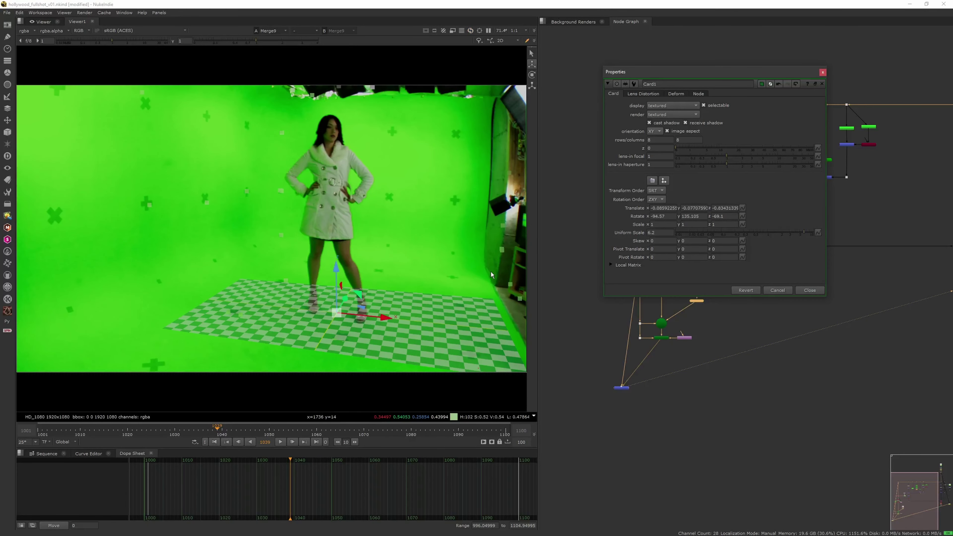
# - Inspect the card against the grid in the 3D view and set its X rotation to -90
pyautogui.press('Tab')
pyautogui.keyDown('ctrl'); pyautogui.moveTo(366, 306); pyautogui.dragTo(383, 232); pyautogui.keyUp('ctrl')
pyautogui.scroll(-5, 404, 262)
pyautogui.scroll(6, 361, 266)
pyautogui.scroll(4, 382, 234)
pyautogui.moveTo(663, 217); pyautogui.dragTo(930, 145, button='middle')
pyautogui.keyDown('ctrl'); pyautogui.moveTo(360, 299); pyautogui.dragTo(378, 279); pyautogui.keyUp('ctrl')
pyautogui.moveTo(663, 216); pyautogui.dragTo(671, 218, button='middle')
pyautogui.moveTo(670, 217); pyautogui.dragTo(630, 218)
pyautogui.write('-90')
pyautogui.press('Return')
# - Change Card1's Y rotation to 150.84, comparing the card in the 3D view and over the plate
pyautogui.keyDown('ctrl'); pyautogui.moveTo(332, 264); pyautogui.dragTo(339, 309); pyautogui.keyUp('ctrl')
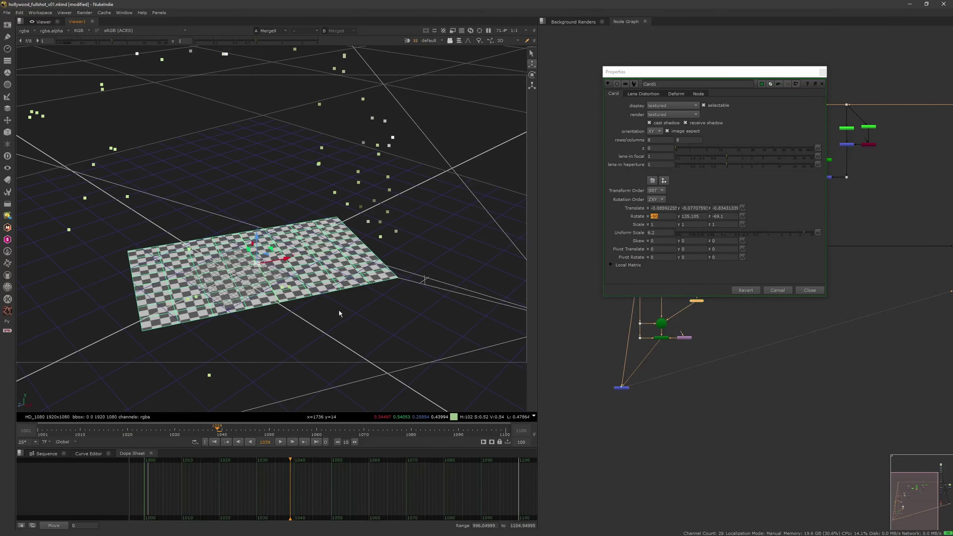
pyautogui.keyDown('alt'); pyautogui.moveTo(694, 216); pyautogui.dragTo(705, 216); pyautogui.keyUp('alt')
pyautogui.press('Tab')
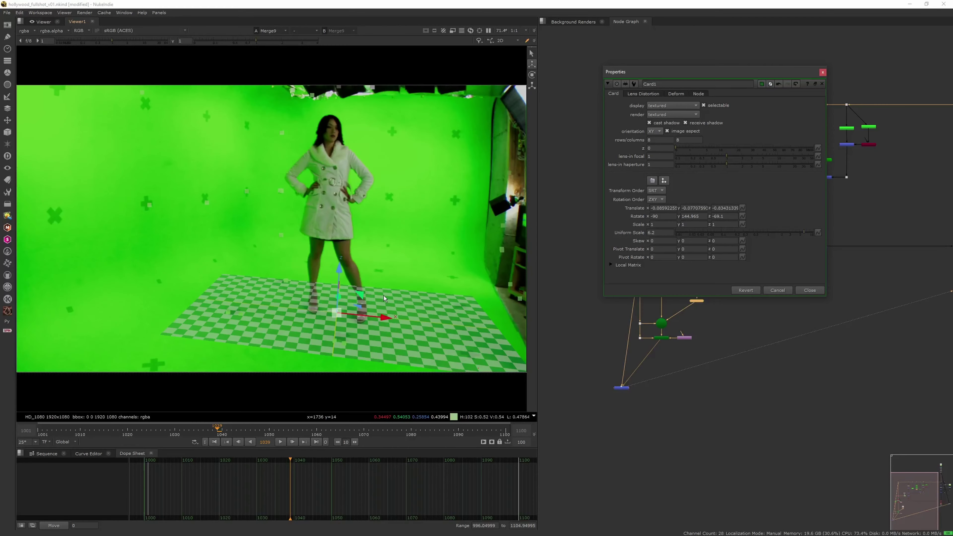
pyautogui.press('Tab')
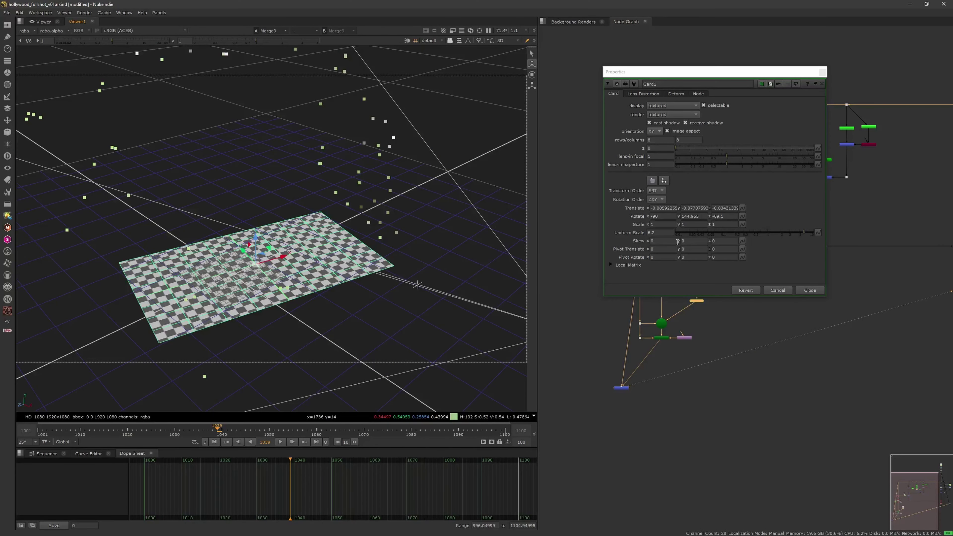
pyautogui.keyDown('alt'); pyautogui.moveTo(693, 217); pyautogui.dragTo(744, 212); pyautogui.keyUp('alt')
# - Set Card1's Z and Y rotation to 0 and check the card over the plate
pyautogui.keyDown('ctrl'); pyautogui.moveTo(388, 270); pyautogui.dragTo(316, 237); pyautogui.keyUp('ctrl')
pyautogui.keyDown('alt'); pyautogui.moveTo(726, 217); pyautogui.dragTo(726, 216); pyautogui.keyUp('alt')
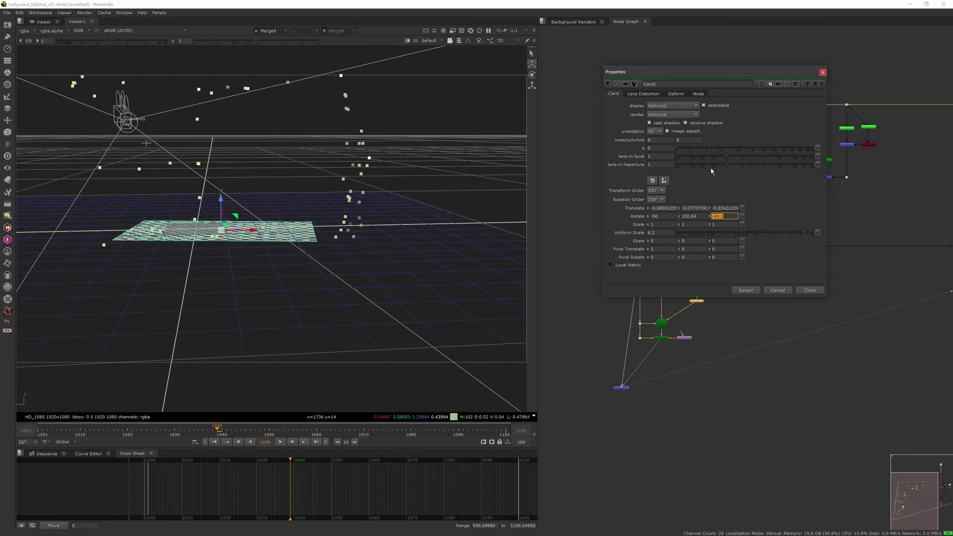
pyautogui.write('0')
pyautogui.press('Tab')
pyautogui.press('Tab')
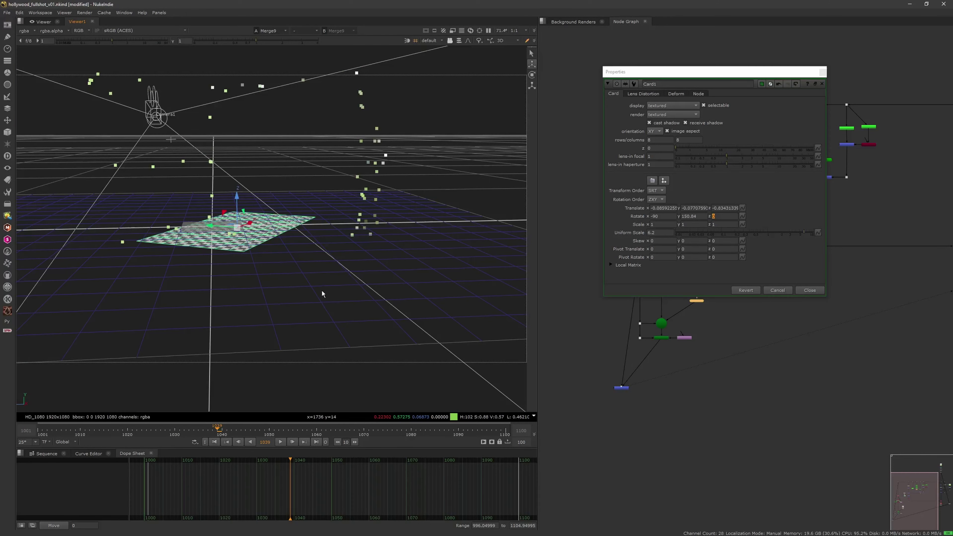
pyautogui.doubleClick(695, 216)
pyautogui.write('0')
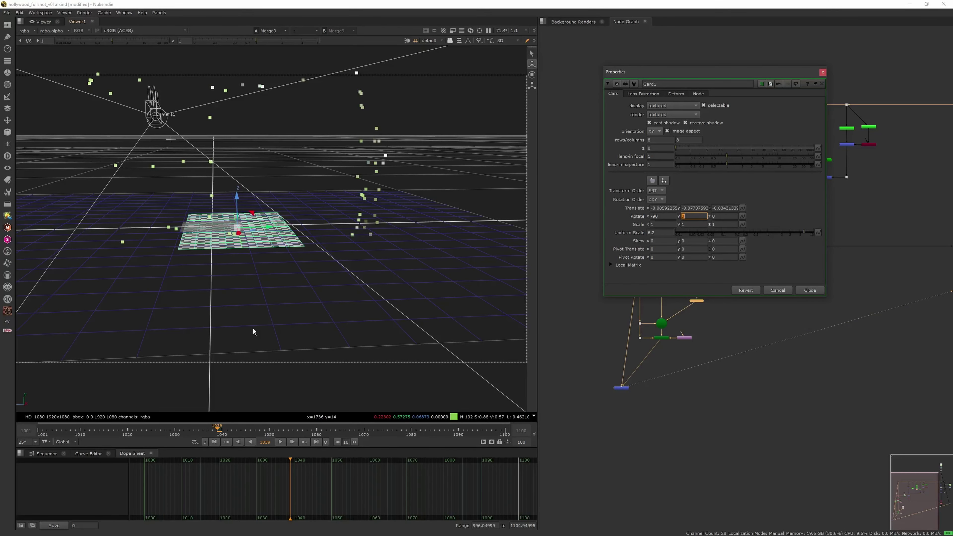
pyautogui.press('Tab')
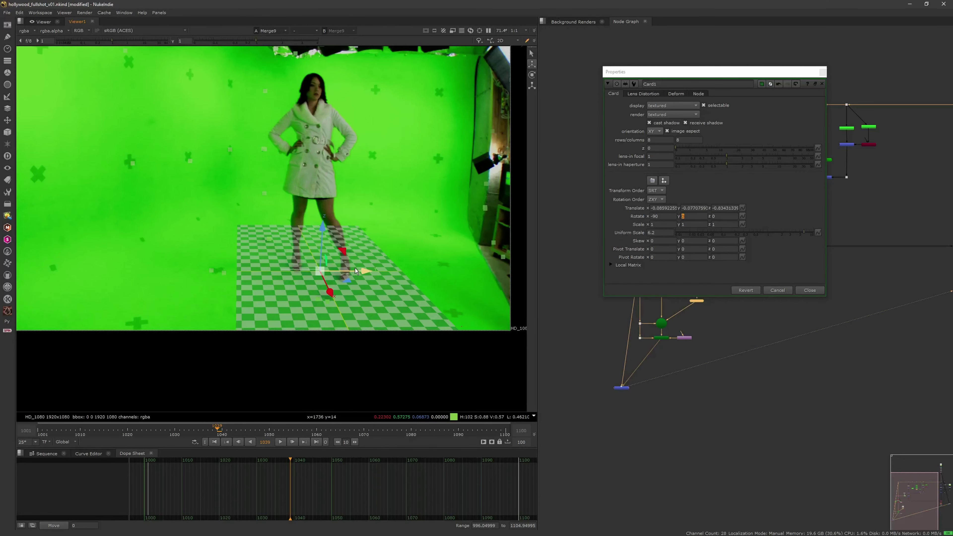
# - Try reorienting the card's pivot and changing its X rotation, undoing the changes
pyautogui.keyDown('ctrl'); pyautogui.keyDown('alt'); pyautogui.moveTo(325, 279); pyautogui.dragTo(354, 270); pyautogui.keyUp('alt'); pyautogui.keyUp('ctrl')
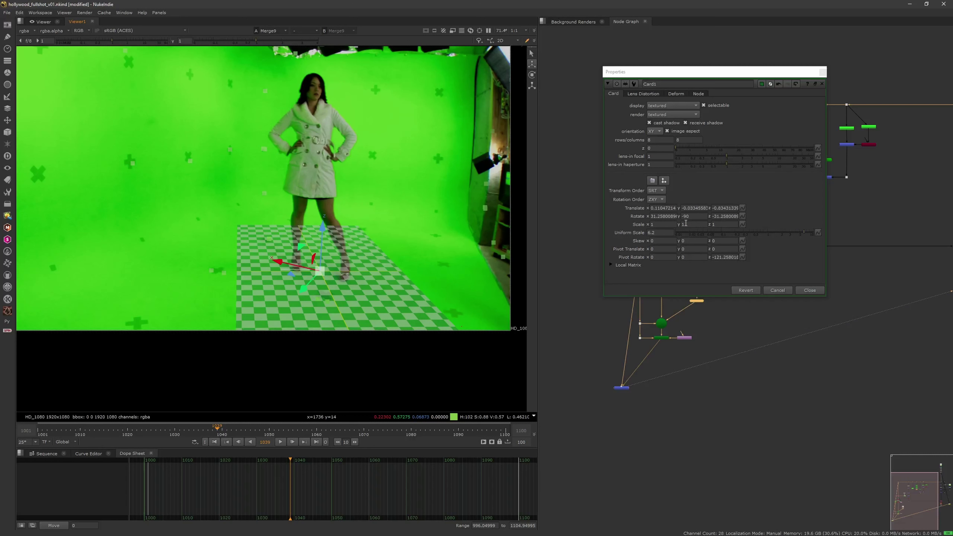
pyautogui.hotkey('ctrl', 'z')
pyautogui.moveTo(669, 216); pyautogui.dragTo(601, 217, button='middle')
pyautogui.hotkey('ctrl', 'z')
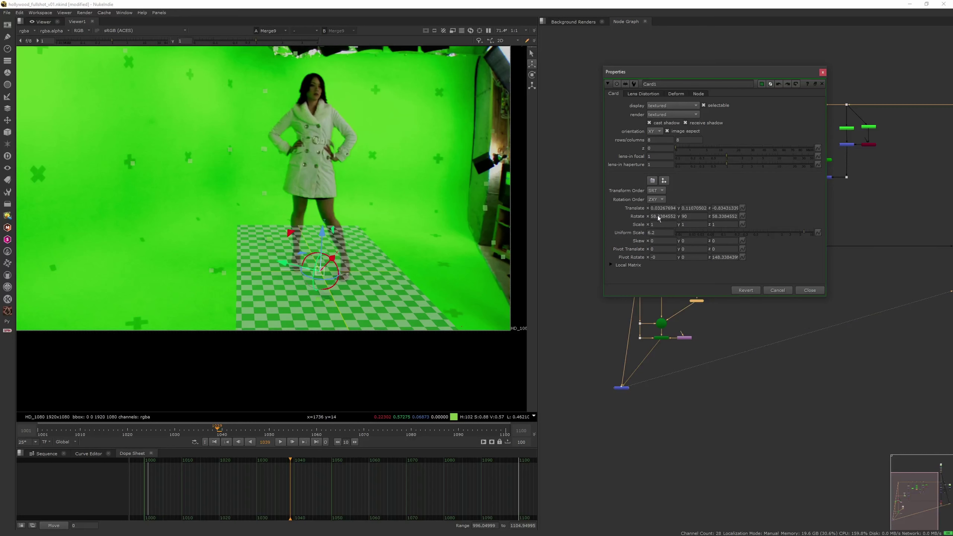
# - Reorient the card's pivot about 13.7 degrees in Z, comparing it in the 3D view and over the plate
pyautogui.press('Tab')
pyautogui.keyDown('alt'); pyautogui.moveTo(302, 232); pyautogui.dragTo(367, 266); pyautogui.keyUp('alt')
pyautogui.scroll(4, 329, 243)
pyautogui.press('Tab')
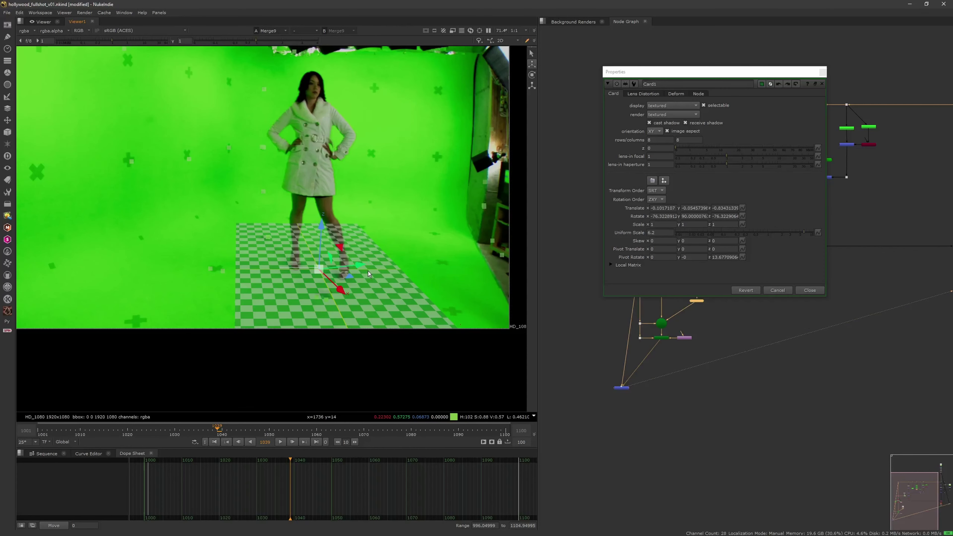
# - Set Card1's Y rotation to 90, then try a different X rotation and undo it
pyautogui.click(692, 216)
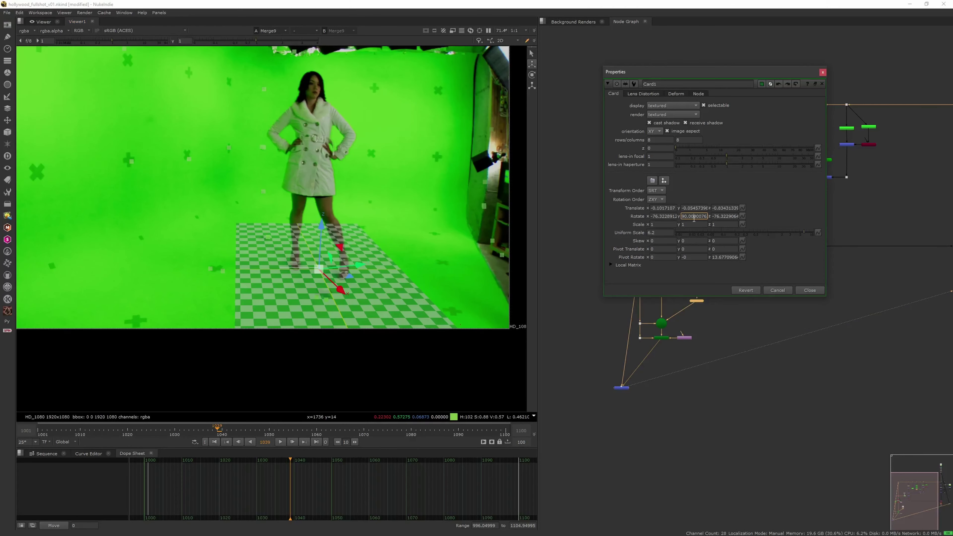
pyautogui.write('90')
pyautogui.moveTo(660, 216); pyautogui.dragTo(804, 197, button='middle')
pyautogui.hotkey('ctrl', 'z')
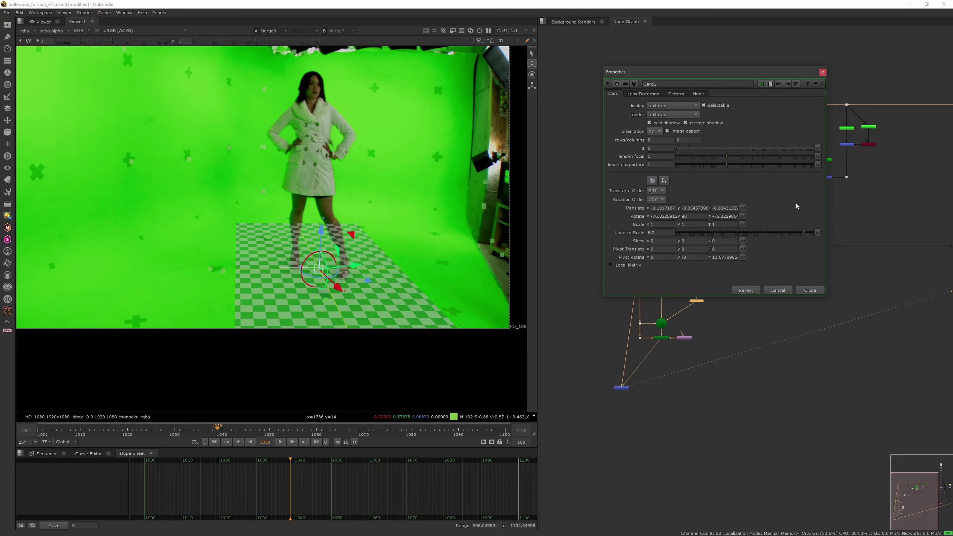
# - Set Card1's X rotation to -90 and Y rotation to 0, checking the card over the plate at earlier frames
pyautogui.doubleClick(664, 216)
pyautogui.write('0')
pyautogui.press('Return')
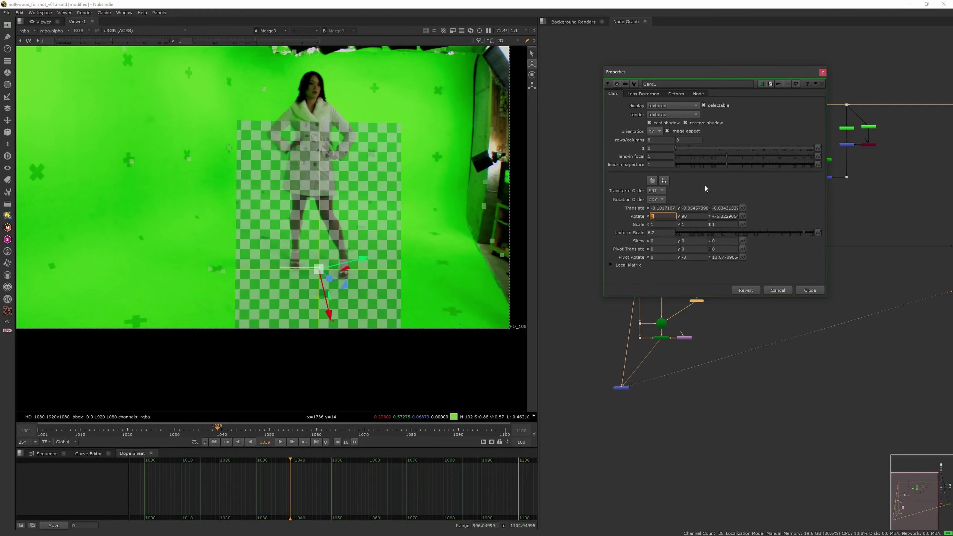
pyautogui.write('-90')
pyautogui.press('Return')
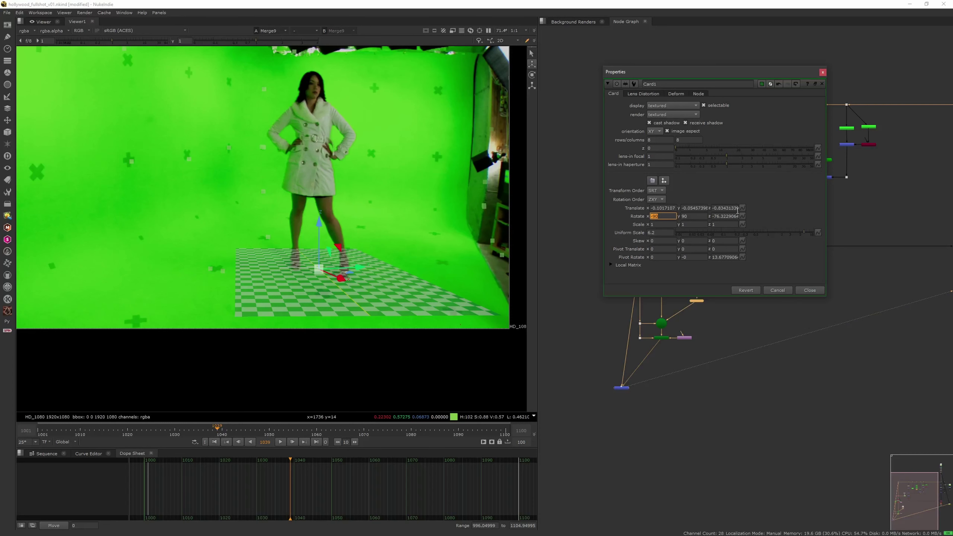
pyautogui.write('0')
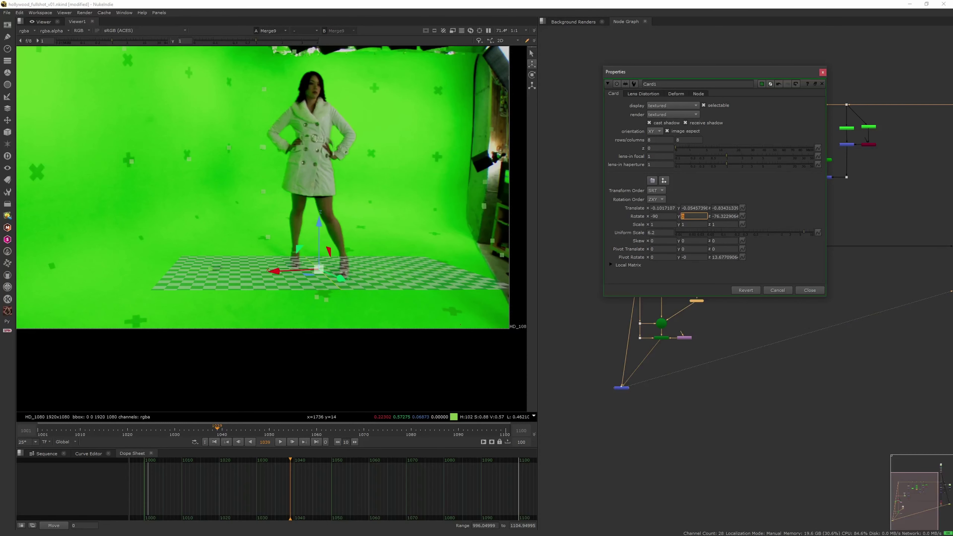
pyautogui.moveTo(354, 430); pyautogui.dragTo(66, 427)
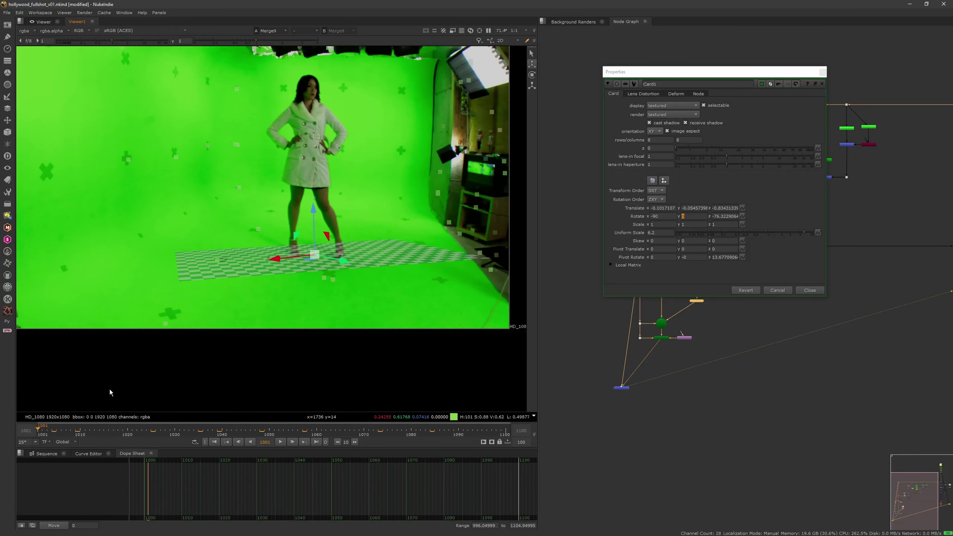
# - Set Card1's Z and X rotation to 0 while inspecting the card in the 3D view
pyautogui.press('Tab')
pyautogui.keyDown('ctrl'); pyautogui.moveTo(345, 289); pyautogui.dragTo(417, 292); pyautogui.keyUp('ctrl')
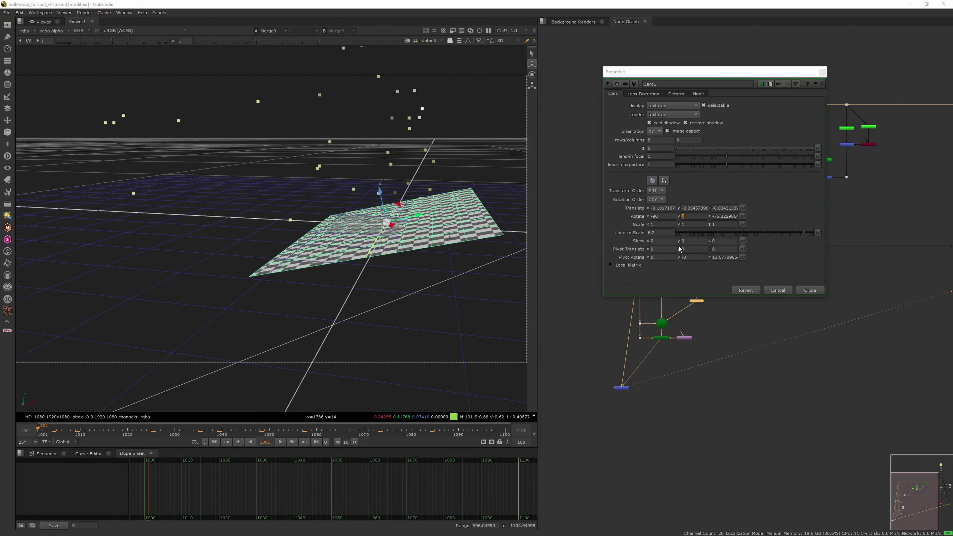
pyautogui.click(736, 216)
pyautogui.write('0')
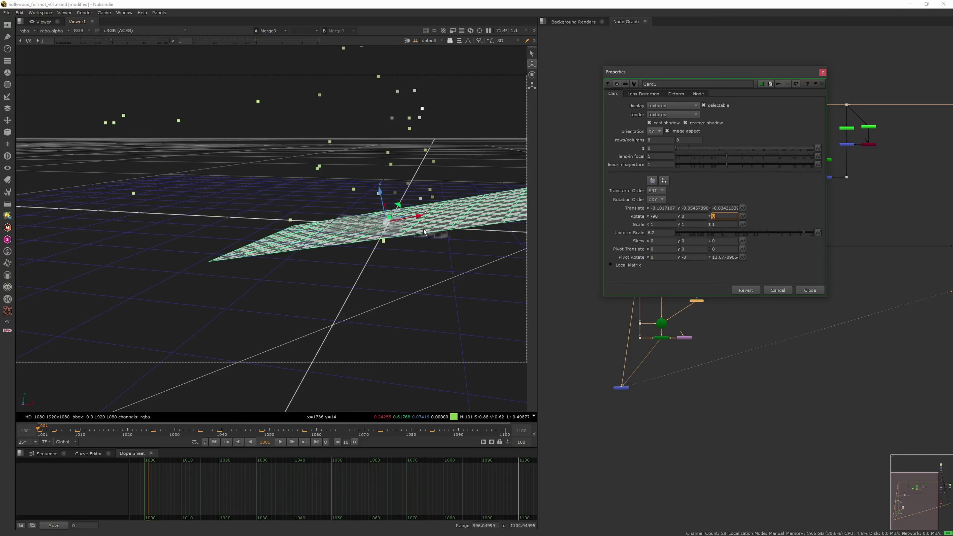
pyautogui.keyDown('ctrl'); pyautogui.moveTo(424, 232); pyautogui.dragTo(355, 281); pyautogui.keyUp('ctrl')
pyautogui.click(660, 215)
pyautogui.write('0')
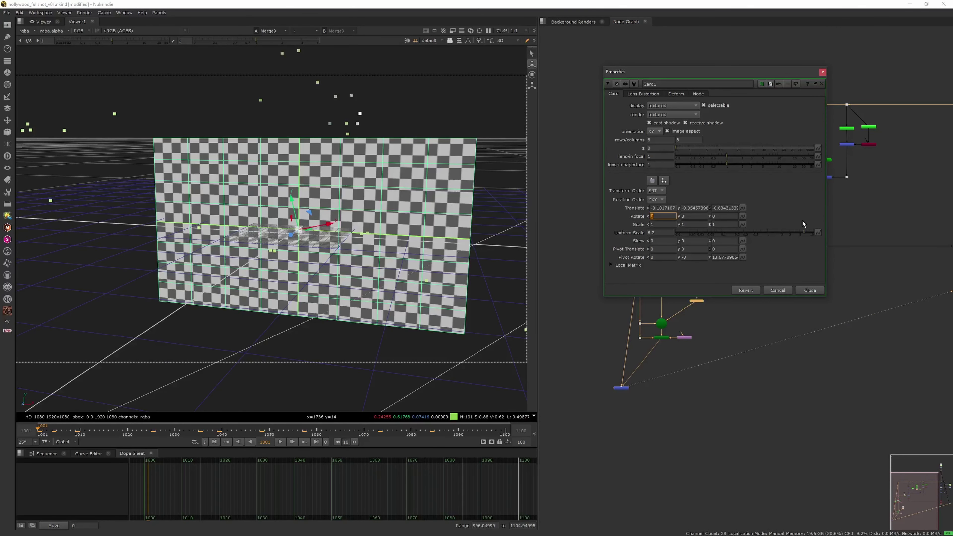
# - Delete the existing Card1 node from the node graph and create a new Card node
pyautogui.click(822, 83)
pyautogui.scroll(5, 753, 221)
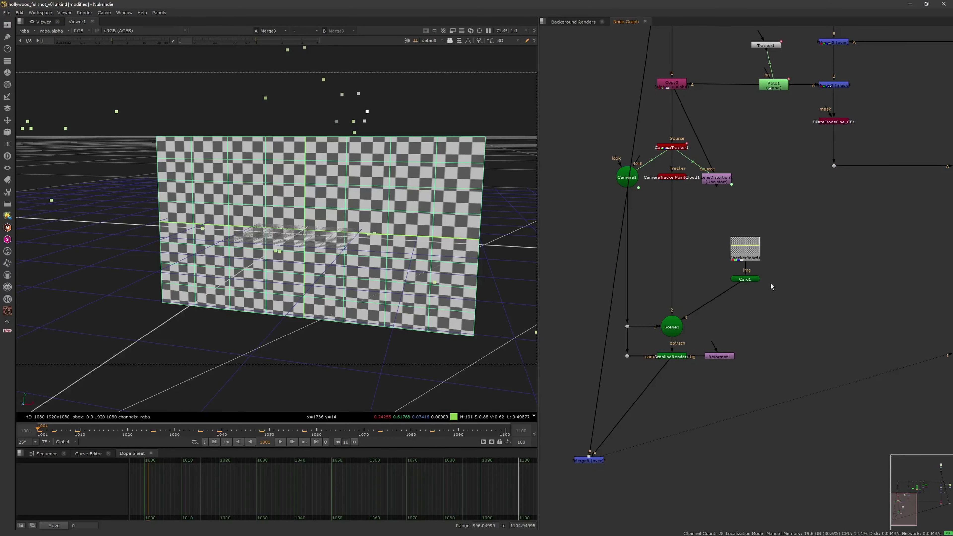
pyautogui.press('Delete')
pyautogui.press('Tab')
pyautogui.write('card')
pyautogui.press('Return')
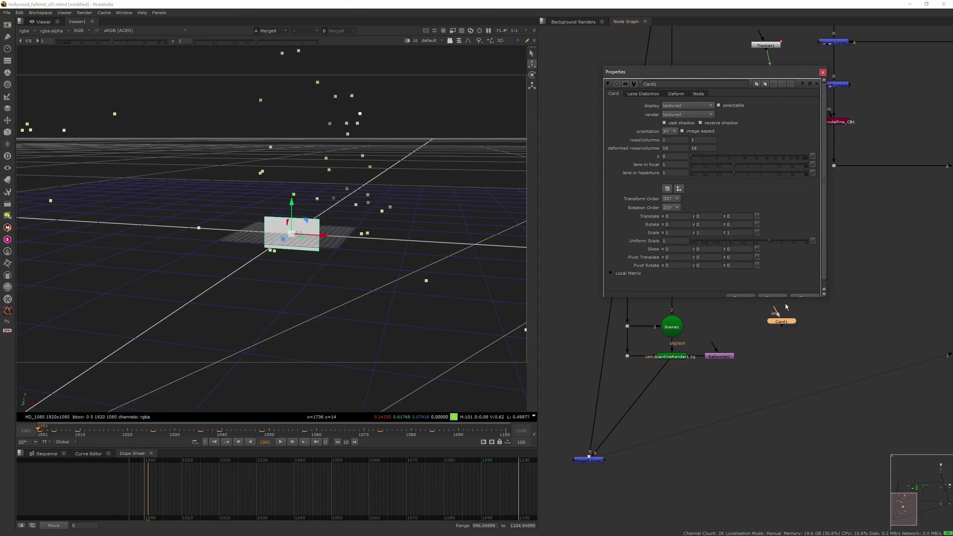
# - Place the new card below CheckerBoard1, taking the checkerboard as its image input and feeding Scene1
pyautogui.click(808, 296)
pyautogui.moveTo(784, 323); pyautogui.dragTo(766, 310)
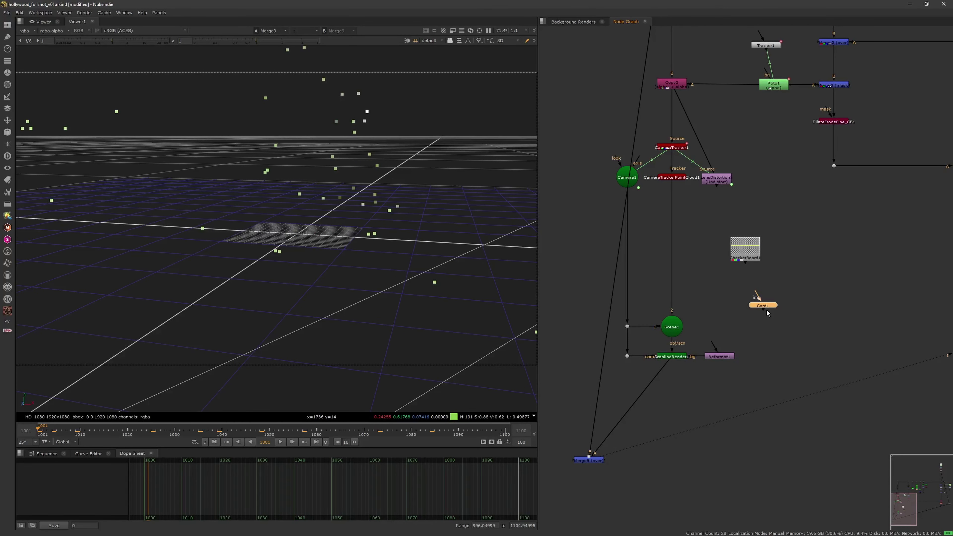
pyautogui.moveTo(671, 330); pyautogui.dragTo(671, 329)
pyautogui.moveTo(757, 295)
pyautogui.mouseDown()
pyautogui.moveTo(745, 250)
pyautogui.moveTo(747, 307)
pyautogui.mouseUp()
# - Lay the new card flat by setting its X rotation to -90
pyautogui.doubleClick(746, 306)
pyautogui.click(674, 224)
pyautogui.write('-180')
pyautogui.press('Return')
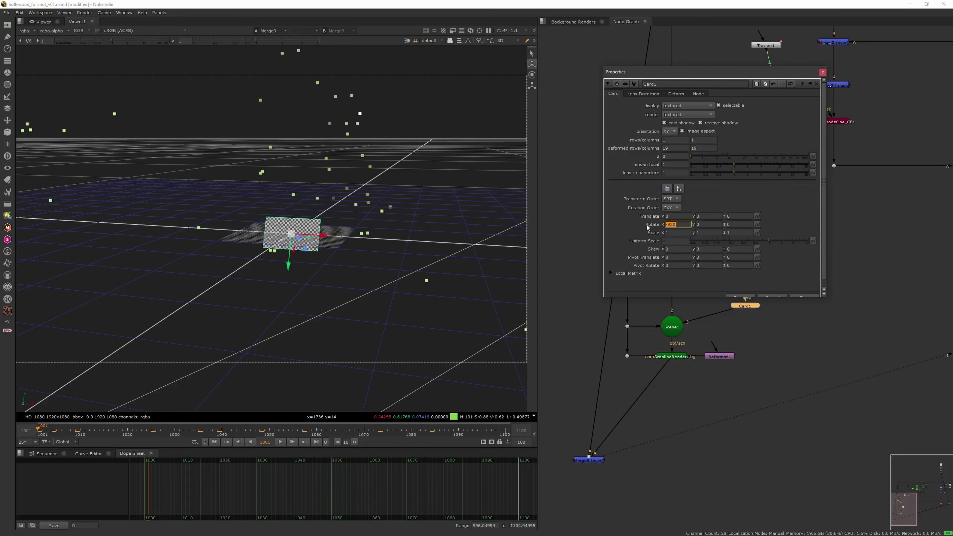
pyautogui.write('-90')
pyautogui.press('Return')
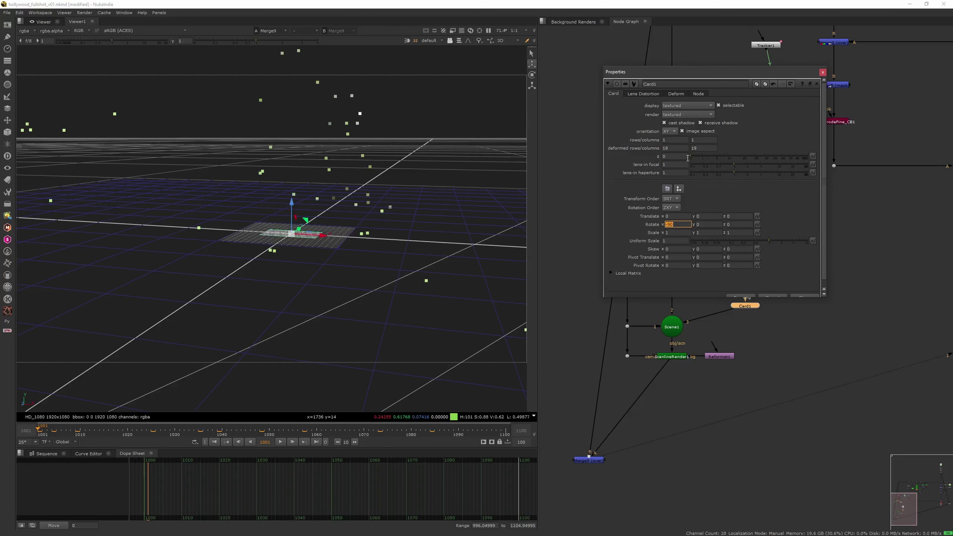
pyautogui.click(818, 295)
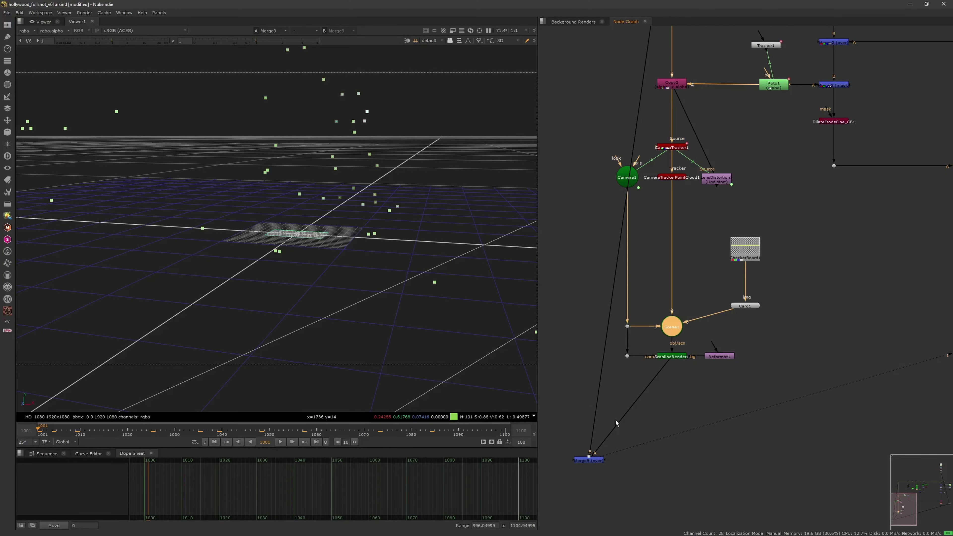
# - View the merged plate and scale Card1 to 5.8 in X and 11.4 in Y to cover the floor
pyautogui.click(661, 473)
pyautogui.click(591, 455)
pyautogui.press('1')
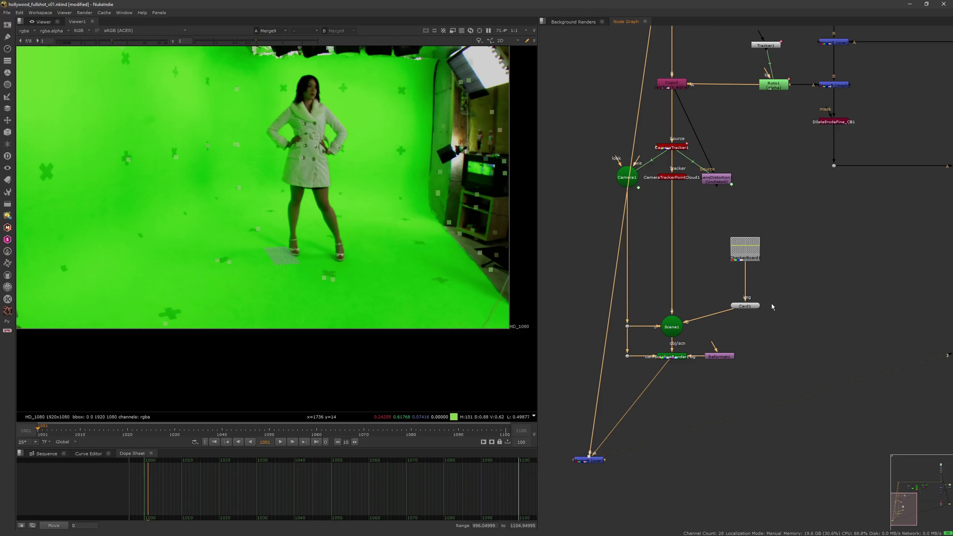
pyautogui.doubleClick(748, 306)
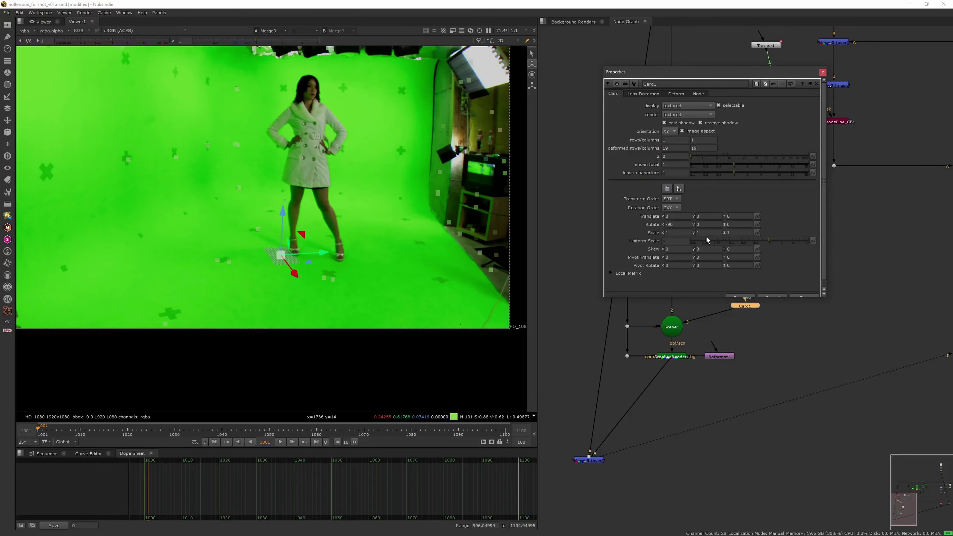
pyautogui.moveTo(708, 233); pyautogui.dragTo(780, 218, button='middle')
pyautogui.moveTo(779, 222); pyautogui.dragTo(779, 219)
pyautogui.moveTo(681, 230); pyautogui.dragTo(739, 229)
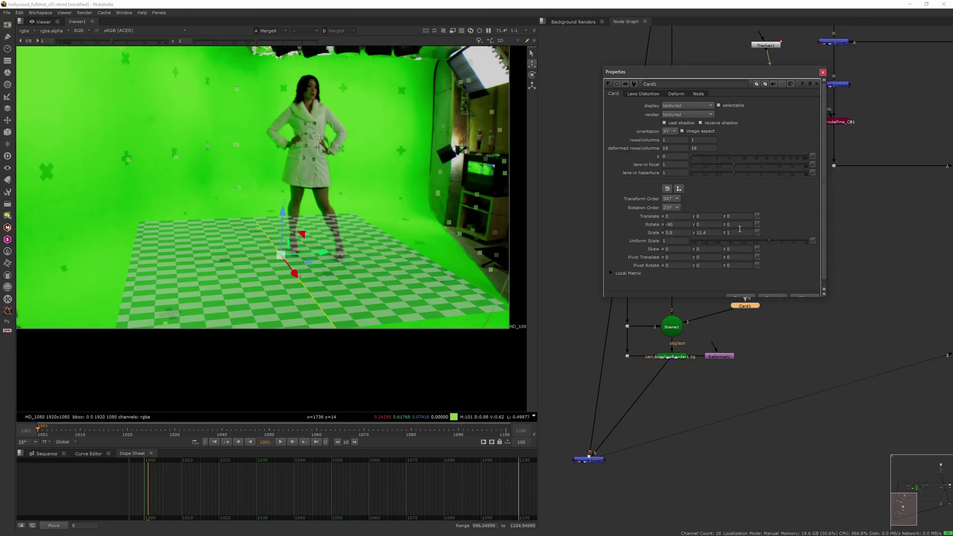
# - Set Card1's Y rotation to -20.66, comparing it in the 3D view and over the plate
pyautogui.moveTo(703, 224); pyautogui.dragTo(674, 225, button='middle')
pyautogui.press('Tab')
pyautogui.keyDown('ctrl'); pyautogui.moveTo(309, 242); pyautogui.dragTo(379, 247); pyautogui.keyUp('ctrl')
pyautogui.moveTo(709, 224); pyautogui.dragTo(116, 289, button='middle')
pyautogui.press('Tab')
pyautogui.moveTo(715, 226); pyautogui.dragTo(727, 246, button='middle')
pyautogui.moveTo(810, 298); pyautogui.dragTo(810, 297)
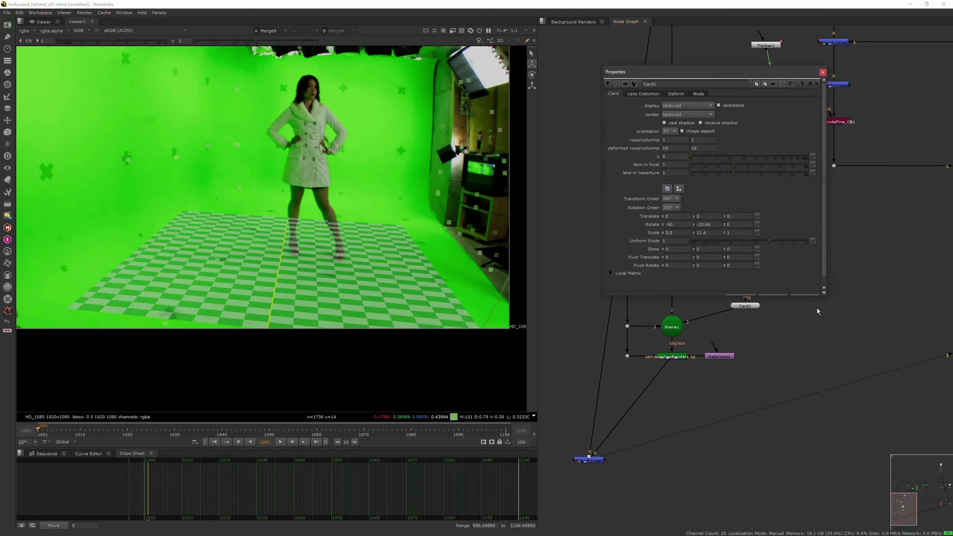
pyautogui.scroll(-1, 818, 293)
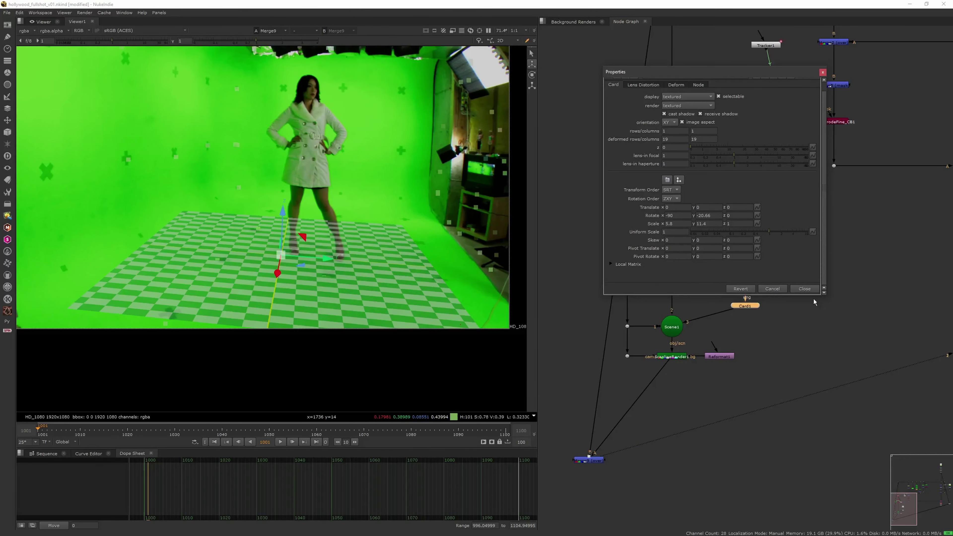
pyautogui.click(807, 290)
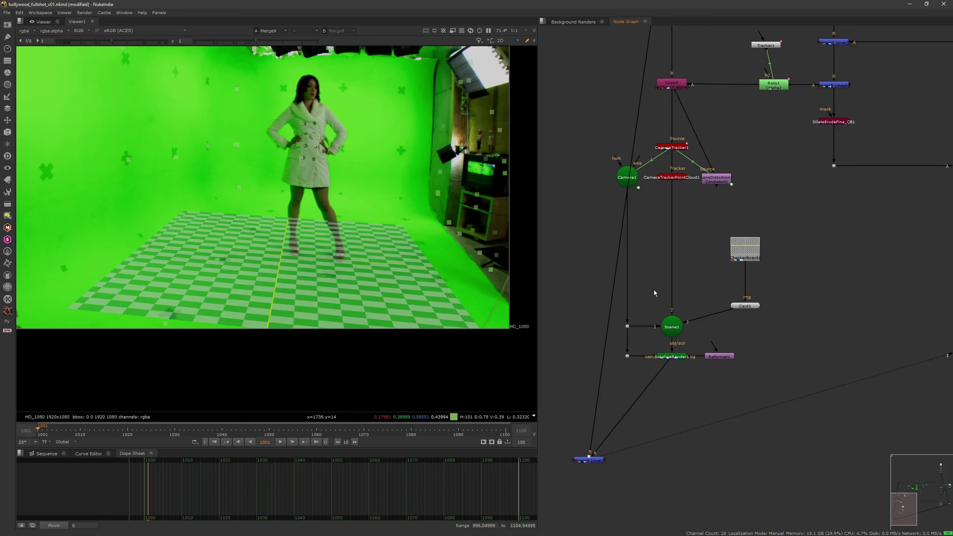
# - Move the LensDistortion1 node into the plate branch feeding Merge9 and view its output
pyautogui.moveTo(653, 290); pyautogui.dragTo(680, 177, button='middle')
pyautogui.moveTo(624, 350); pyautogui.dragTo(575, 334)
pyautogui.moveTo(690, 169); pyautogui.dragTo(705, 274, button='middle')
pyautogui.click(805, 207)
pyautogui.click(769, 173)
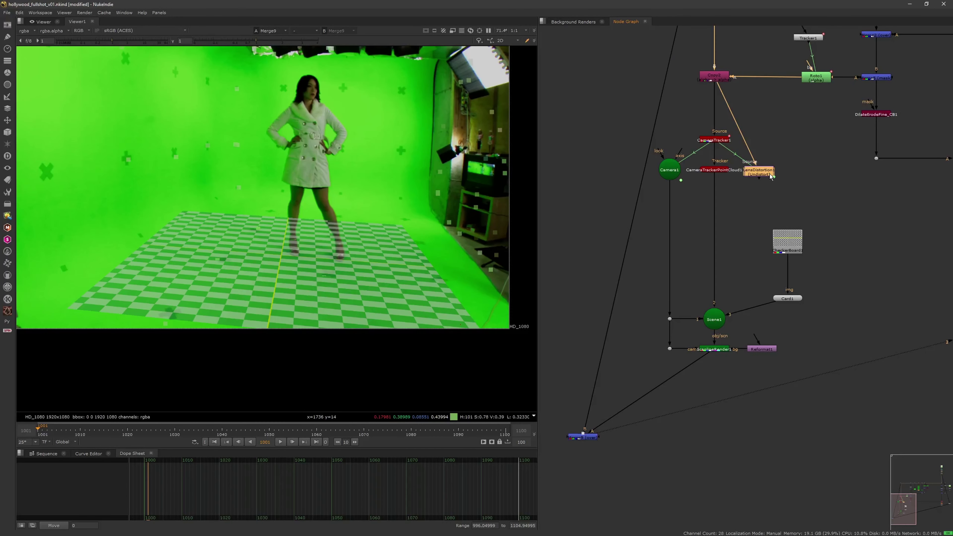
pyautogui.moveTo(769, 177); pyautogui.dragTo(777, 226, button='middle')
pyautogui.moveTo(777, 225); pyautogui.dragTo(596, 190)
pyautogui.hotkey('ctrl', 'd')
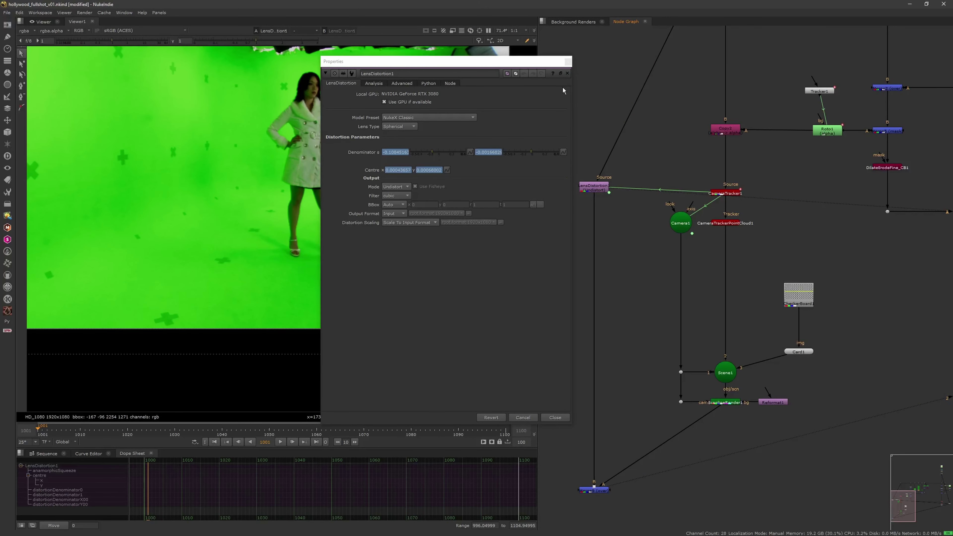
pyautogui.click(570, 60)
# - Disable and re-enable LensDistortion1 to compare the original and undistorted plate
pyautogui.click(600, 190)
pyautogui.press('d')
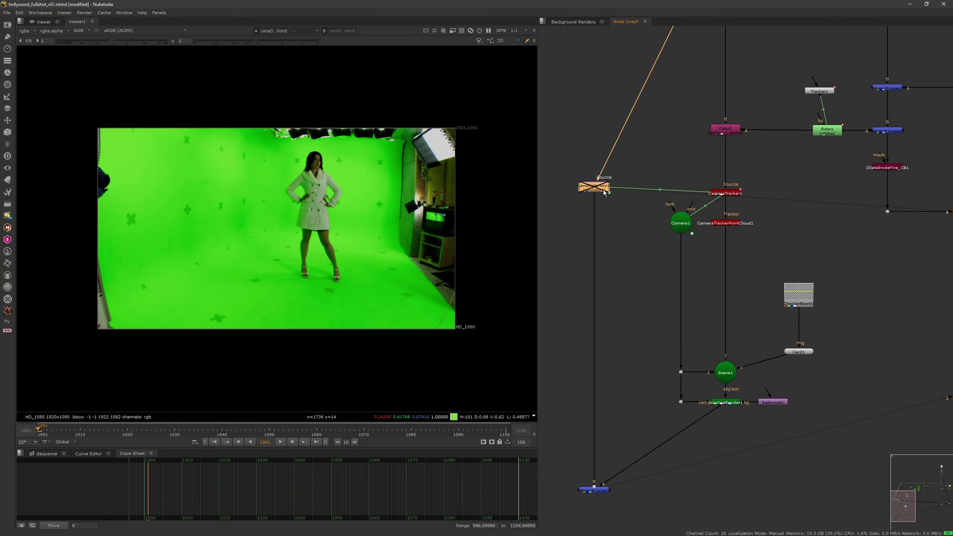
pyautogui.press('d')
pyautogui.click(638, 213)
pyautogui.moveTo(638, 213); pyautogui.dragTo(624, 165, button='middle')
# - Try a copy of LensDistortion1 set to Redistort between ScanlineRender1 and Merge9, then delete it
pyautogui.click(589, 142)
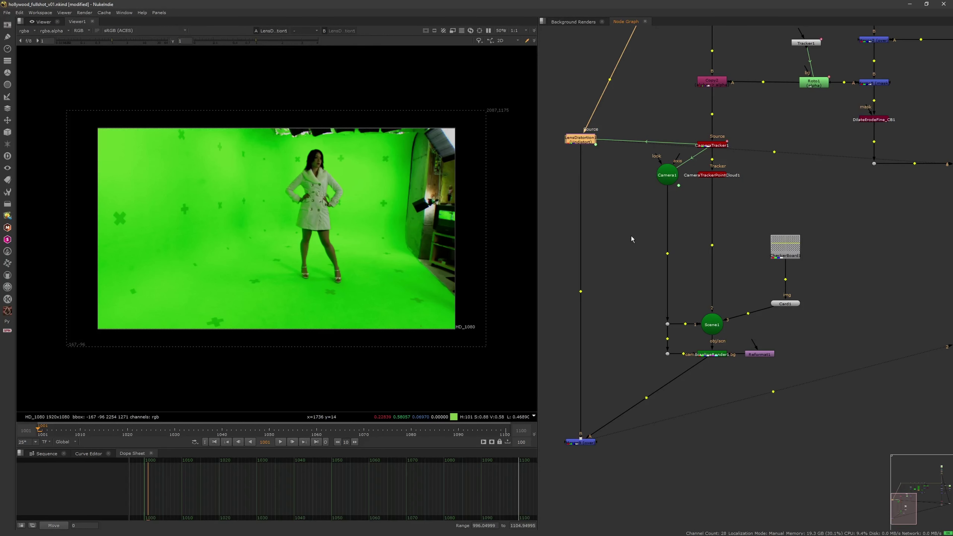
pyautogui.click(619, 218)
pyautogui.hotkey('ctrl', 'v')
pyautogui.moveTo(624, 222); pyautogui.dragTo(639, 371)
pyautogui.doubleClick(638, 370)
pyautogui.click(436, 309)
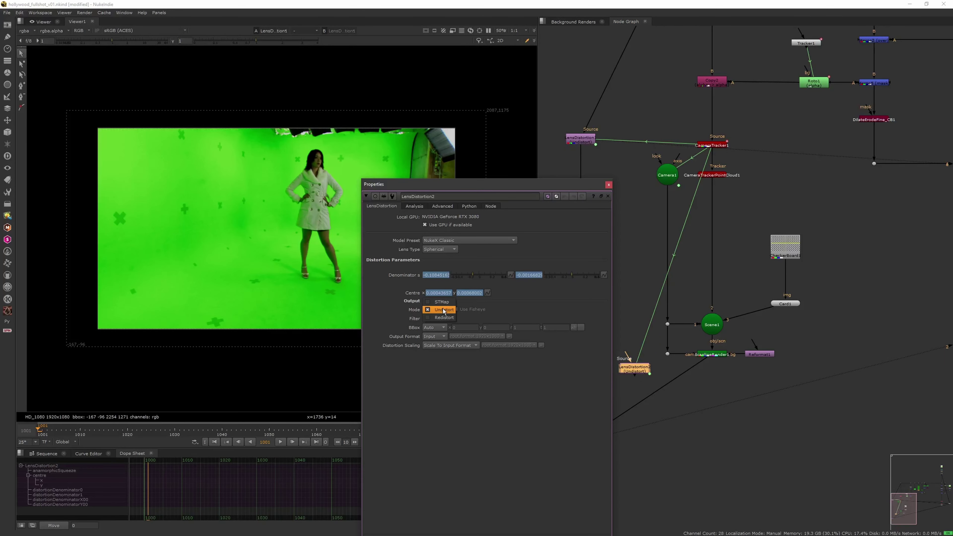
pyautogui.click(435, 316)
pyautogui.click(608, 184)
pyautogui.moveTo(640, 367); pyautogui.dragTo(719, 441)
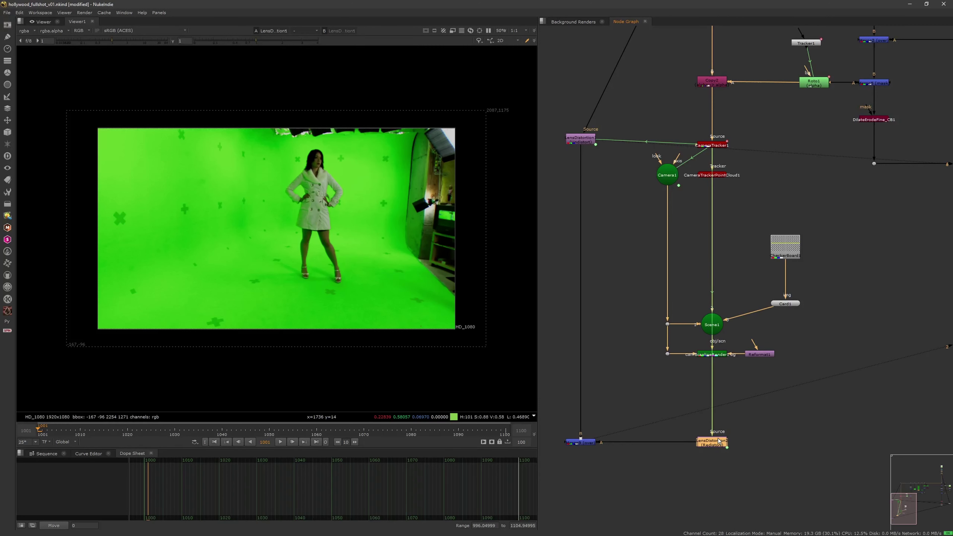
pyautogui.press('Delete')
# - View Merge9, route the ScanlineRender1 connection to it through a dot, and align Card1 with Scene1 in the graph
pyautogui.click(592, 443)
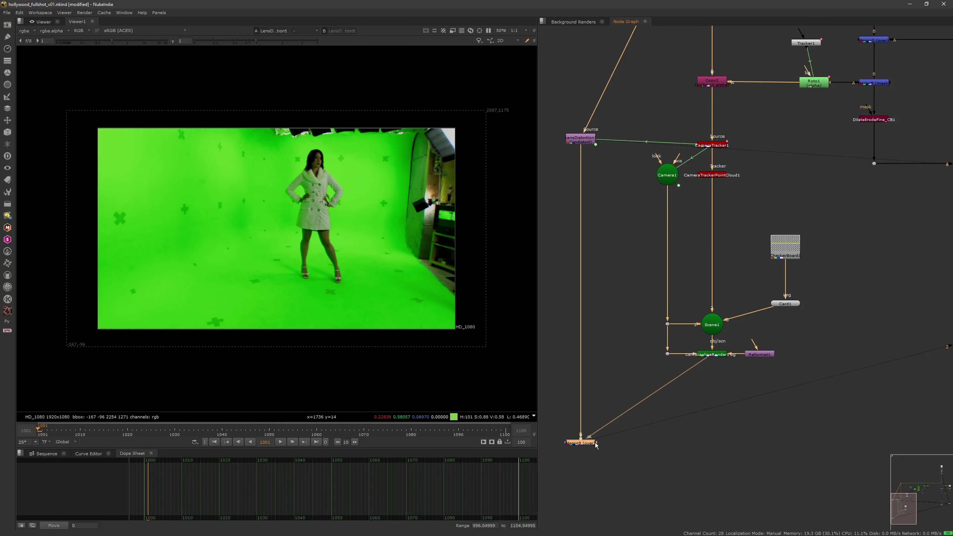
pyautogui.press('1')
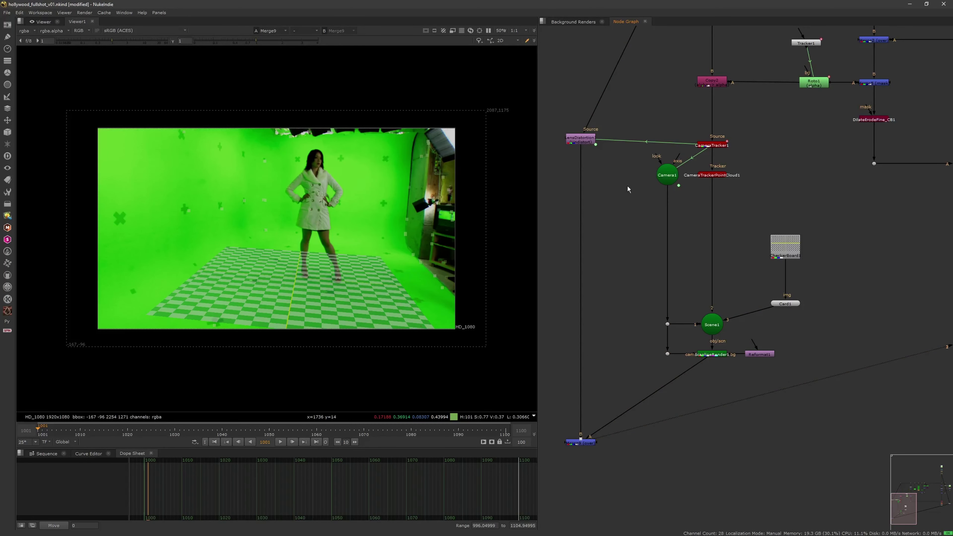
pyautogui.scroll(-4, 627, 186)
pyautogui.click(602, 159)
pyautogui.click(617, 267)
pyautogui.scroll(3, 637, 277)
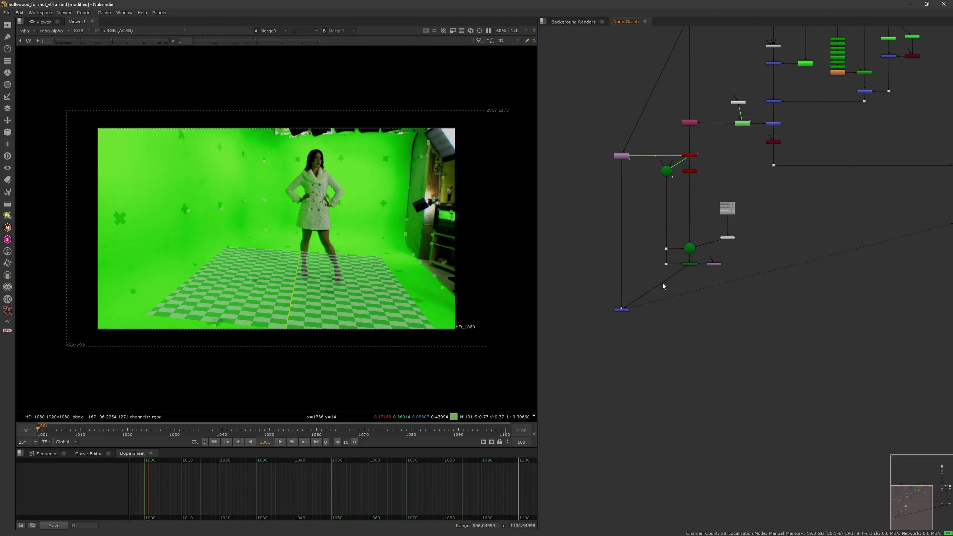
pyautogui.keyDown('ctrl'); pyautogui.moveTo(707, 287); pyautogui.dragTo(714, 311); pyautogui.keyUp('ctrl')
pyautogui.click(741, 280)
pyautogui.moveTo(770, 204); pyautogui.dragTo(771, 219)
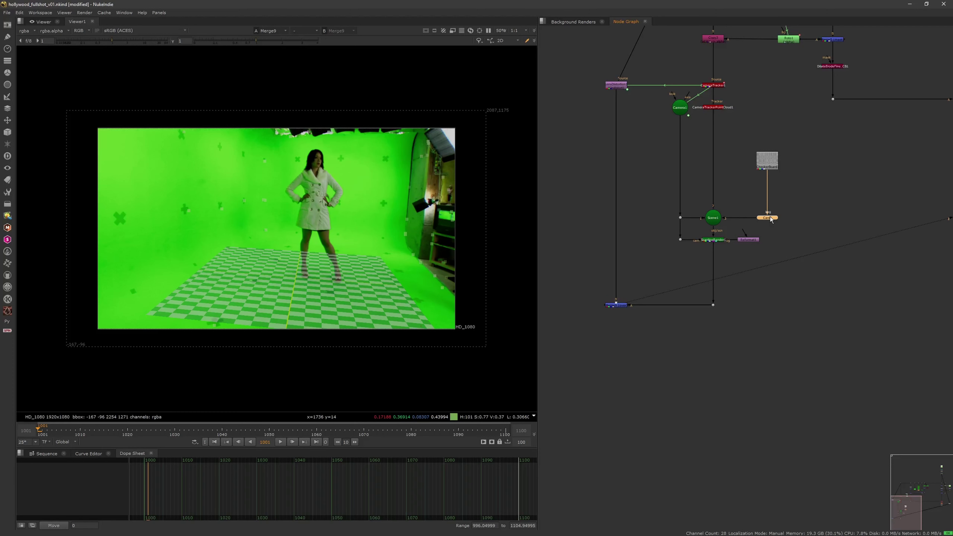
# - Set Card1's Y rotation to -23.75 and Y scale to 15.9, and shift it to about -0.025 in X and 0.058 in Z
pyautogui.doubleClick(769, 218)
pyautogui.moveTo(709, 232); pyautogui.dragTo(688, 230, button='middle')
pyautogui.hotkey('ctrl', 'z')
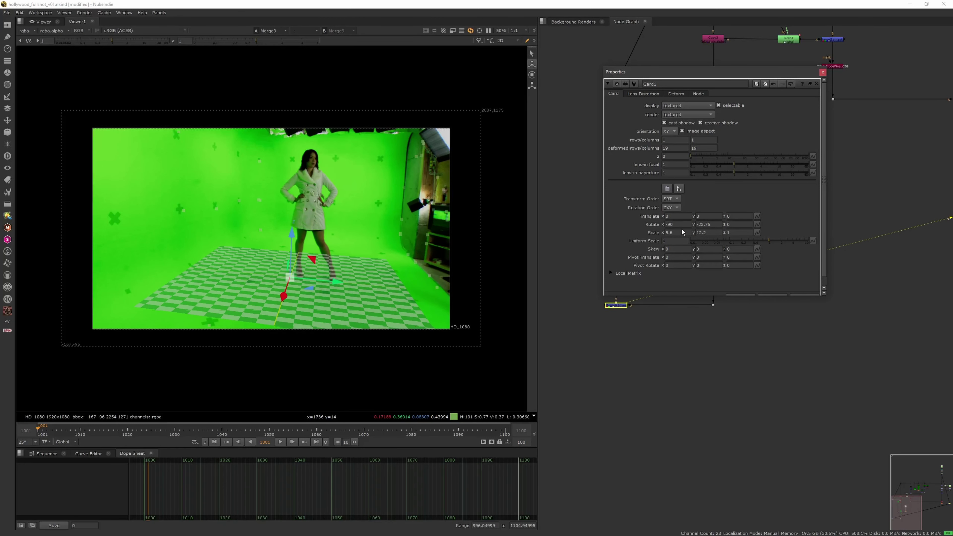
pyautogui.moveTo(321, 284); pyautogui.dragTo(329, 284)
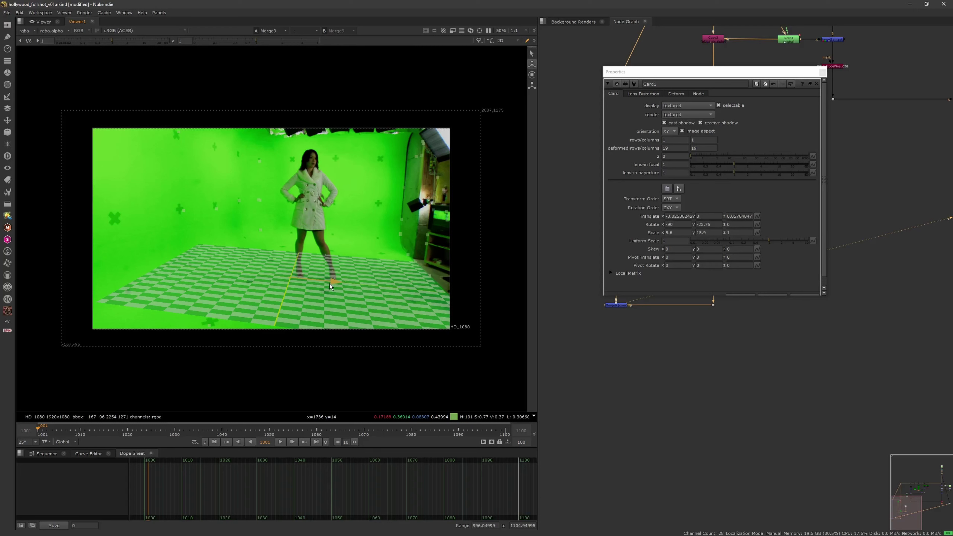
# - Play the composite from the first frame to check how the checkerboard sticks to the studio floor
pyautogui.click(282, 443)
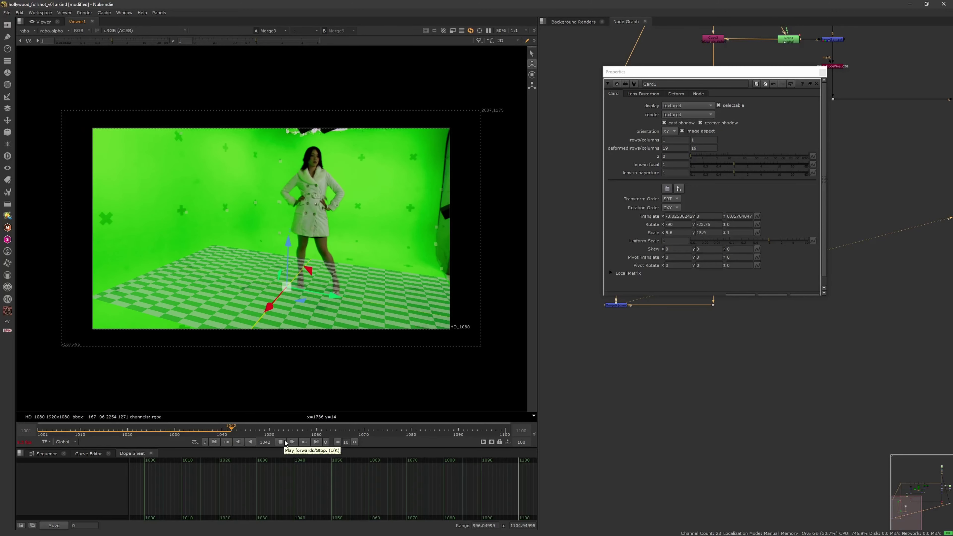
pyautogui.click(215, 442)
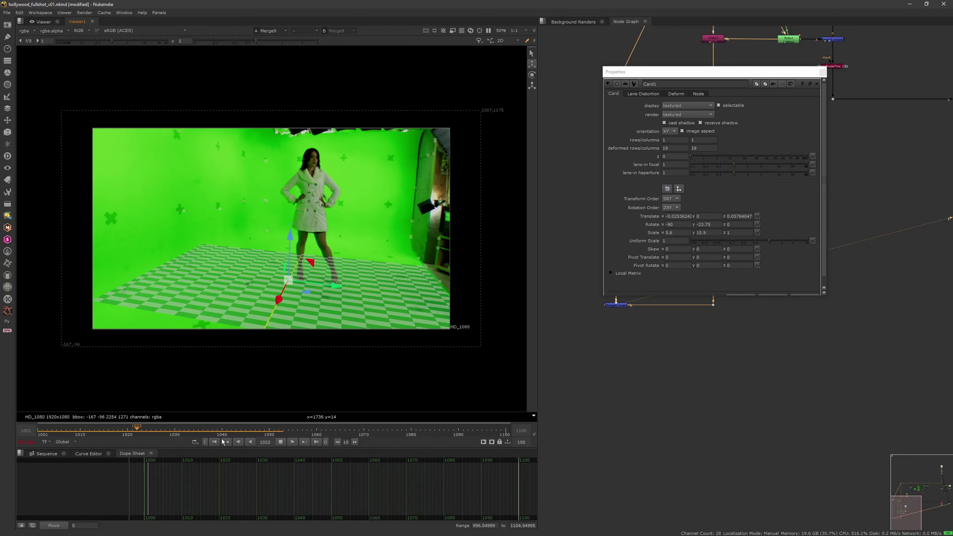
pyautogui.press('l')
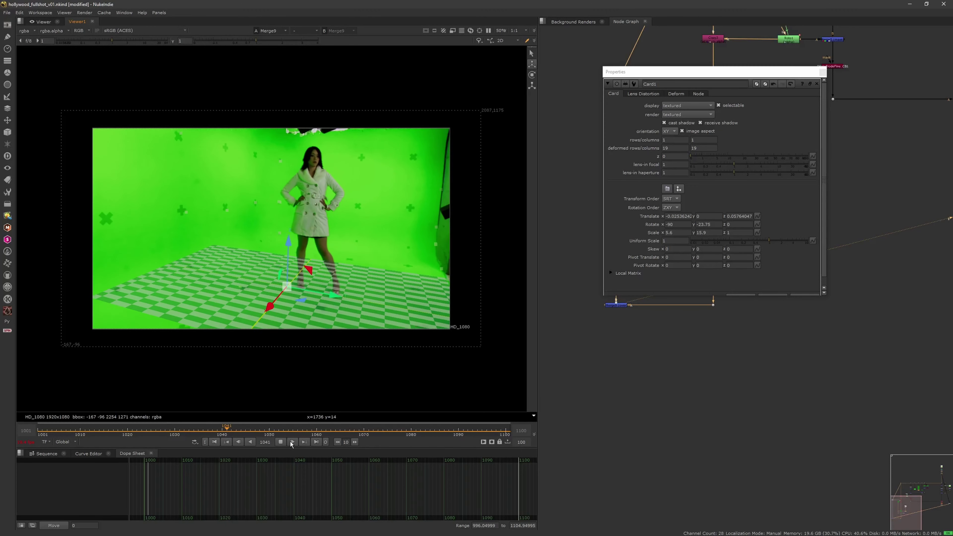
pyautogui.click(282, 442)
# - Close the Card1 properties and set ScanlineRender1's overscan to 10
pyautogui.click(817, 294)
pyautogui.moveTo(730, 261); pyautogui.dragTo(736, 260, button='middle')
pyautogui.scroll(3, 735, 260)
pyautogui.doubleClick(729, 224)
pyautogui.doubleClick(729, 225)
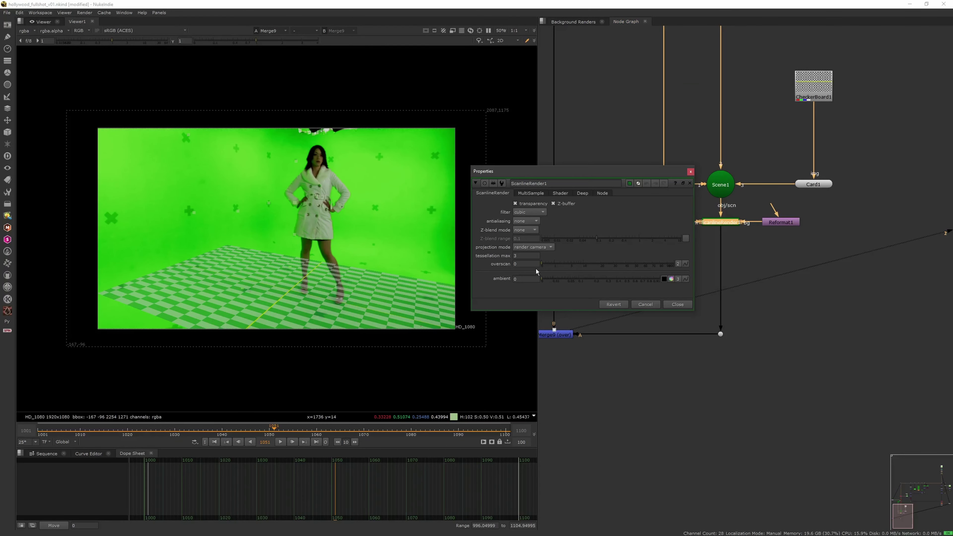
pyautogui.write('10')
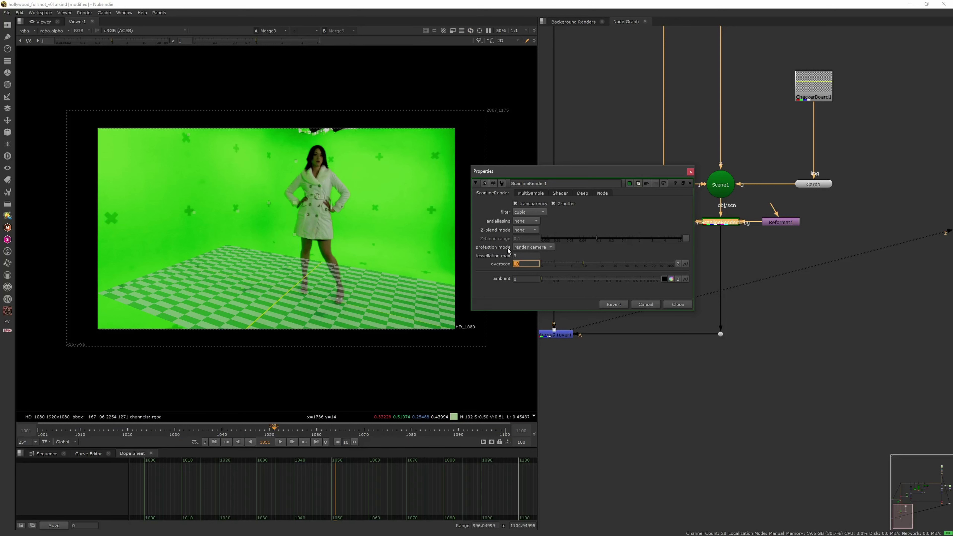
pyautogui.press('Return')
pyautogui.click(690, 174)
pyautogui.scroll(-5, 686, 265)
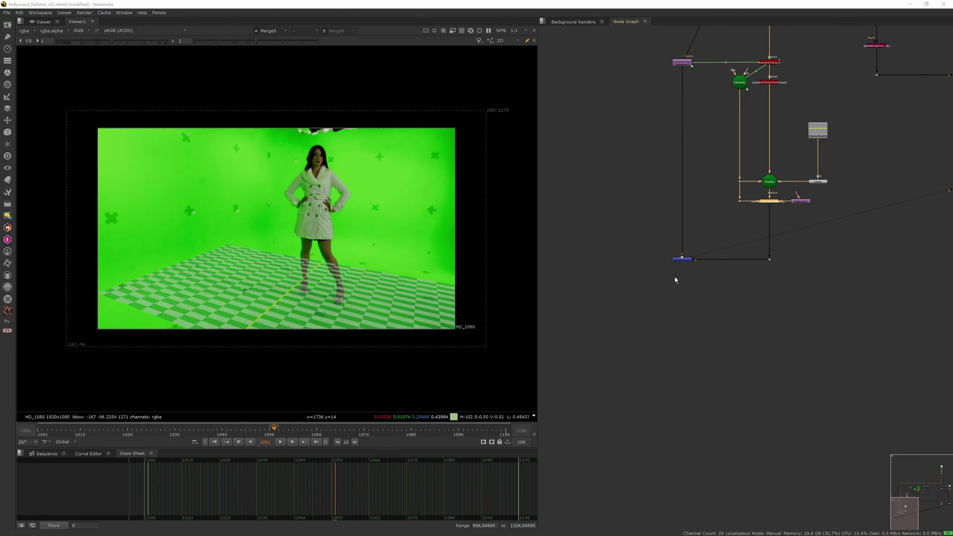
# - View Merge9 and scrub the early part of the shot to check the checkerboard against the studio floor
pyautogui.moveTo(737, 296); pyautogui.dragTo(789, 254)
pyautogui.press('1')
pyautogui.moveTo(346, 429); pyautogui.dragTo(136, 445)
pyautogui.moveTo(711, 201); pyautogui.dragTo(671, 235, button='middle')
pyautogui.click(642, 293)
pyautogui.press('1')
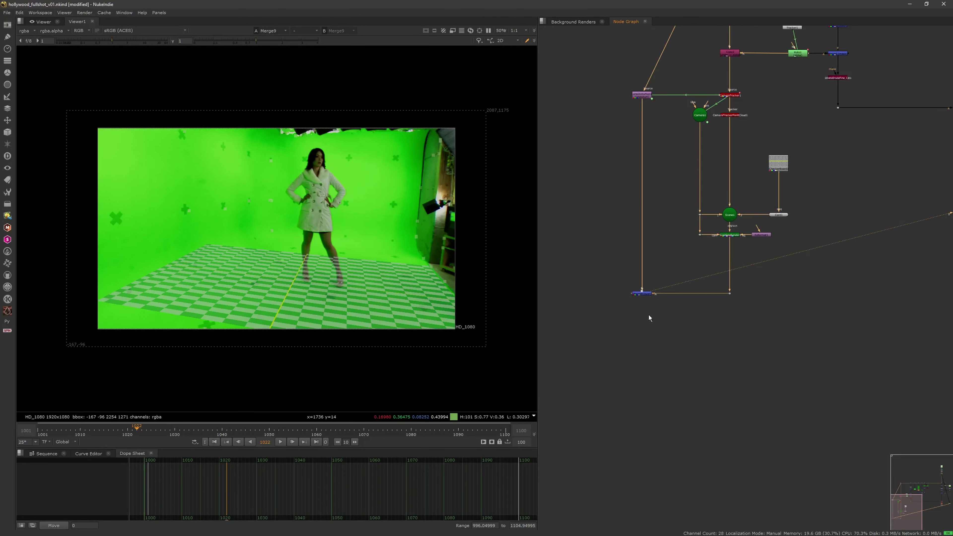
pyautogui.moveTo(327, 433); pyautogui.dragTo(146, 432)
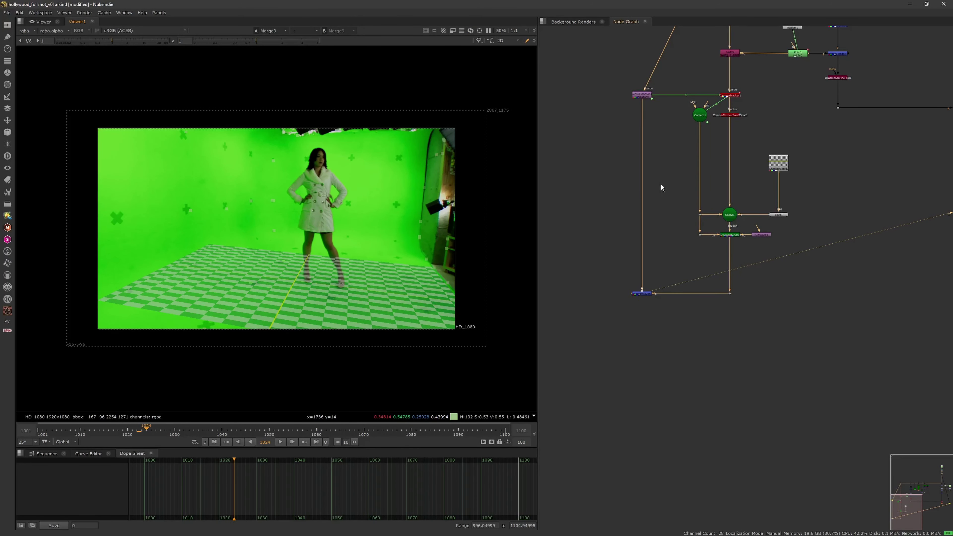
# - Duplicate LensDistortion1 and connect the copy's Source input to the dot below ScanlineRender1
pyautogui.click(642, 96)
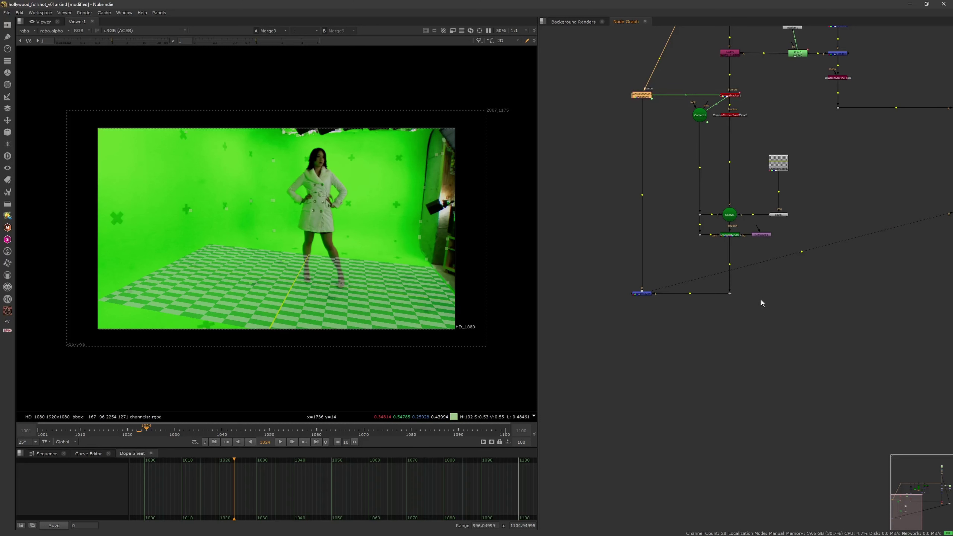
pyautogui.hotkey('alt', 'c')
pyautogui.moveTo(771, 308); pyautogui.dragTo(728, 294)
pyautogui.scroll(-3, 702, 301)
pyautogui.moveTo(728, 297); pyautogui.dragTo(689, 309, button='middle')
pyautogui.scroll(8, 655, 315)
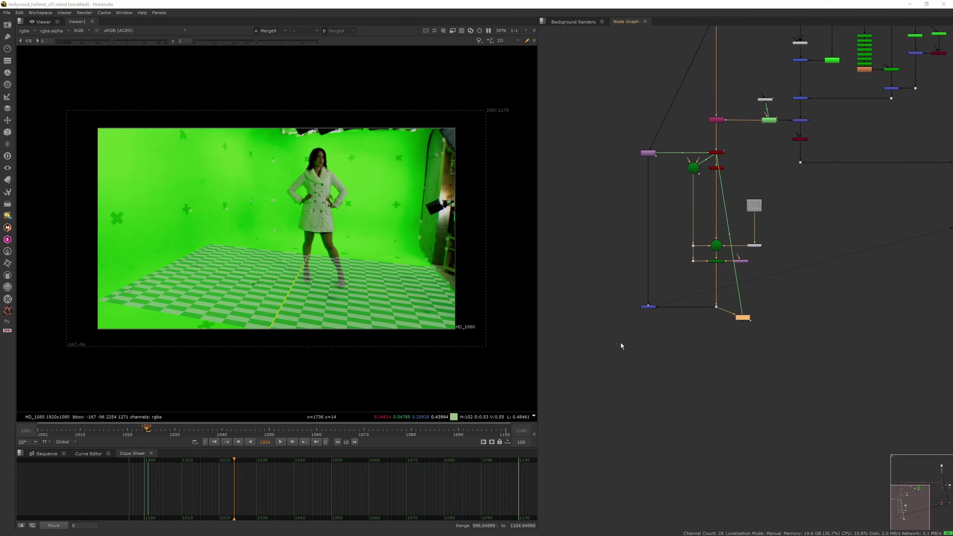
pyautogui.moveTo(710, 321); pyautogui.dragTo(701, 342)
# - Set LensDistortion2's output mode to Redistort and close its properties
pyautogui.doubleClick(700, 342)
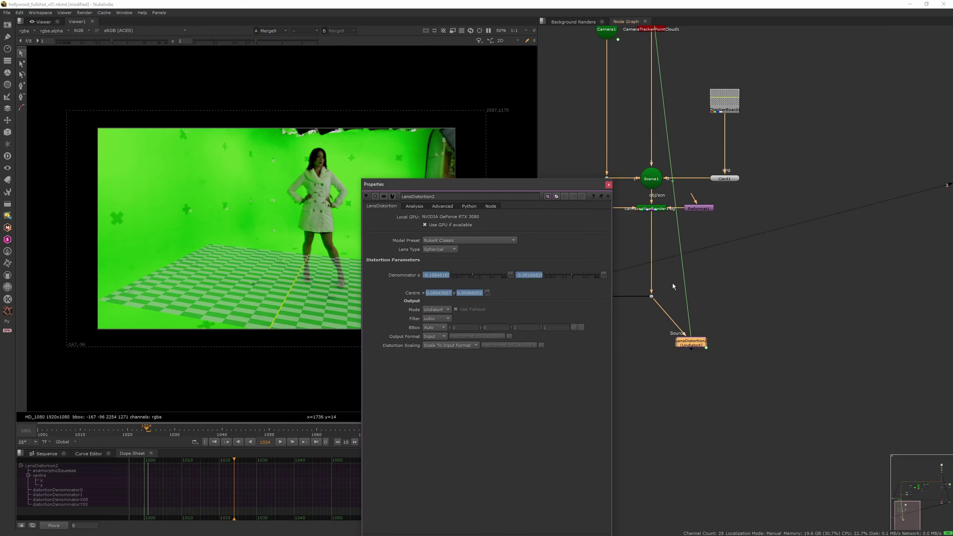
pyautogui.click(435, 309)
pyautogui.click(436, 317)
pyautogui.click(608, 185)
# - View the keyed woman at Premult1, at the end of the keying branch
pyautogui.scroll(-5, 729, 266)
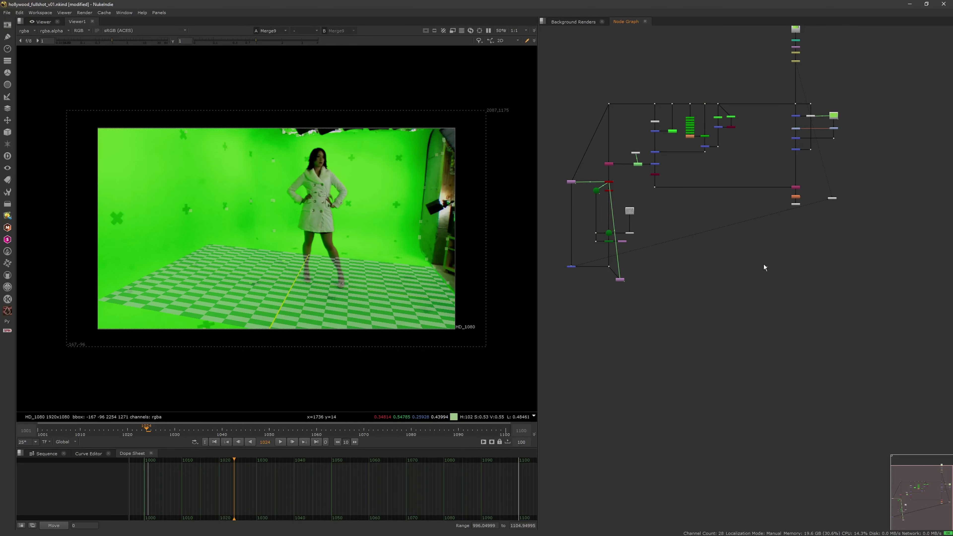
pyautogui.moveTo(778, 231); pyautogui.dragTo(813, 202)
pyautogui.press('3')
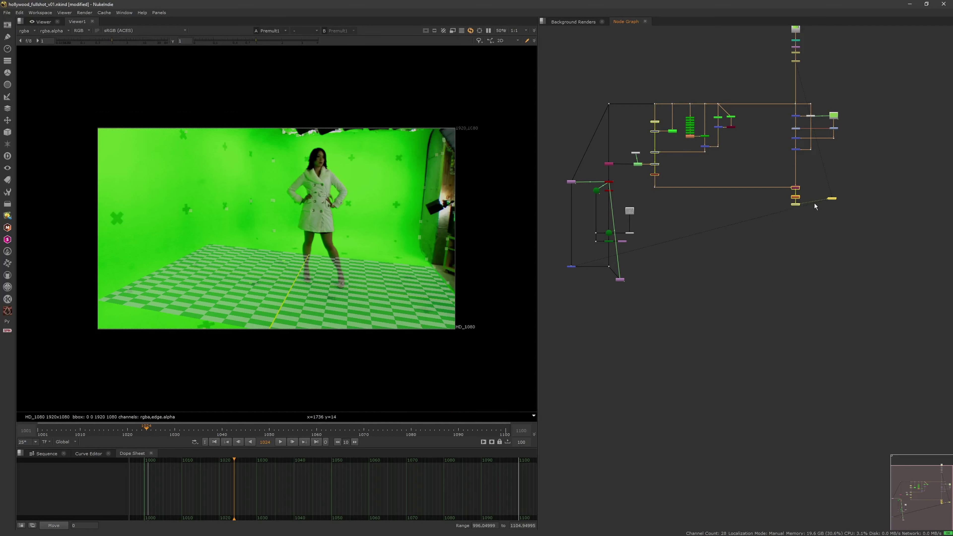
pyautogui.click(810, 211)
pyautogui.click(764, 281)
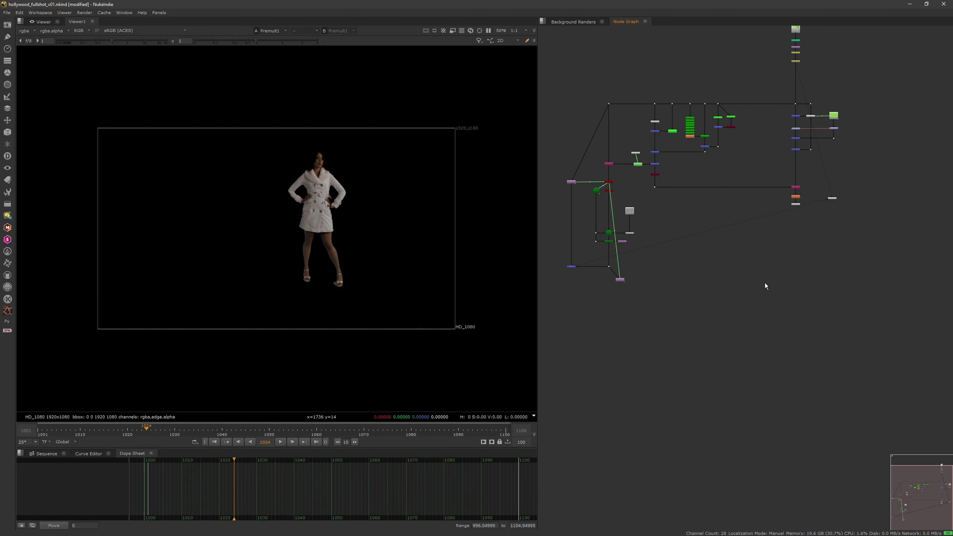
# - Add a Merge node with LensDistortion2 as its A input and Premult1 as its B input, and view it
pyautogui.press('m')
pyautogui.click(758, 237)
pyautogui.click(764, 253)
pyautogui.moveTo(778, 252); pyautogui.dragTo(790, 245, button='middle')
pyautogui.scroll(2, 787, 255)
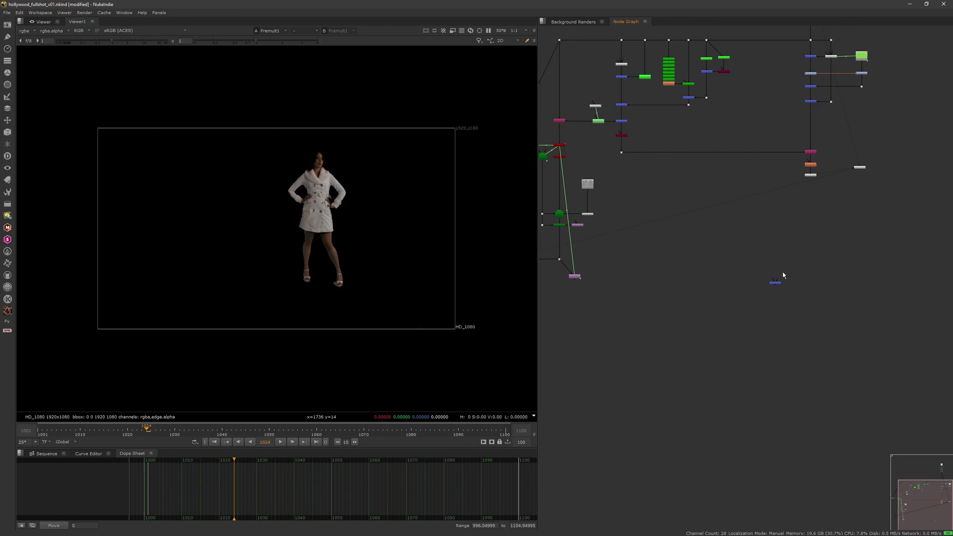
pyautogui.moveTo(704, 262); pyautogui.dragTo(576, 277)
pyautogui.moveTo(777, 285); pyautogui.dragTo(766, 281)
pyautogui.press('3')
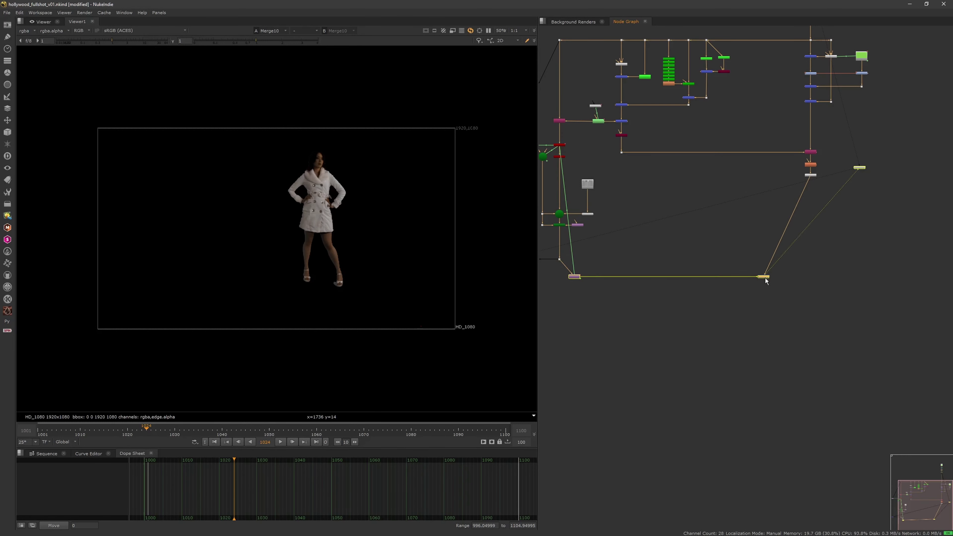
# - Set Merge10's operation to under so the checkerboard sits behind the woman, and close its properties
pyautogui.doubleClick(765, 277)
pyautogui.click(597, 271)
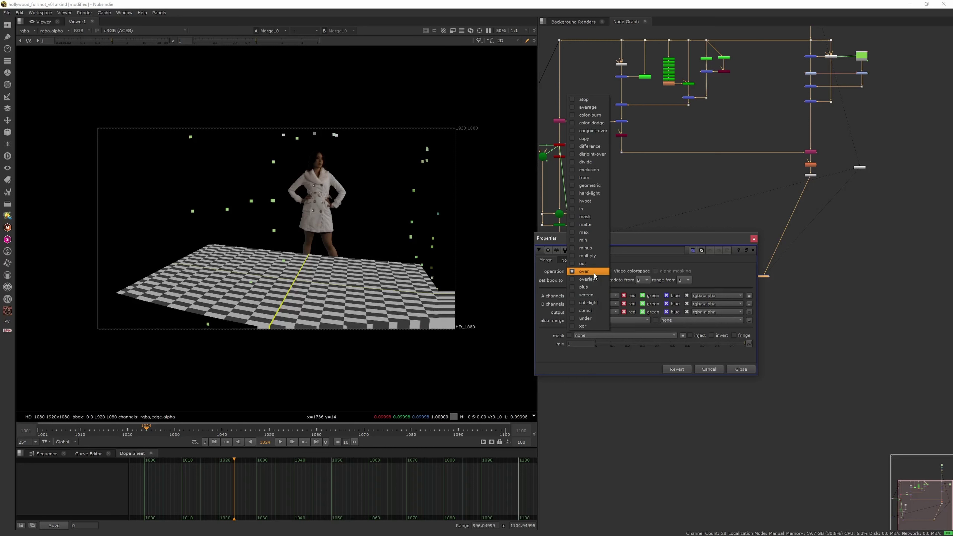
pyautogui.click(585, 318)
pyautogui.click(754, 238)
pyautogui.click(757, 241)
# - Raise ScanlineRender1's overscan to 5000
pyautogui.scroll(3, 628, 278)
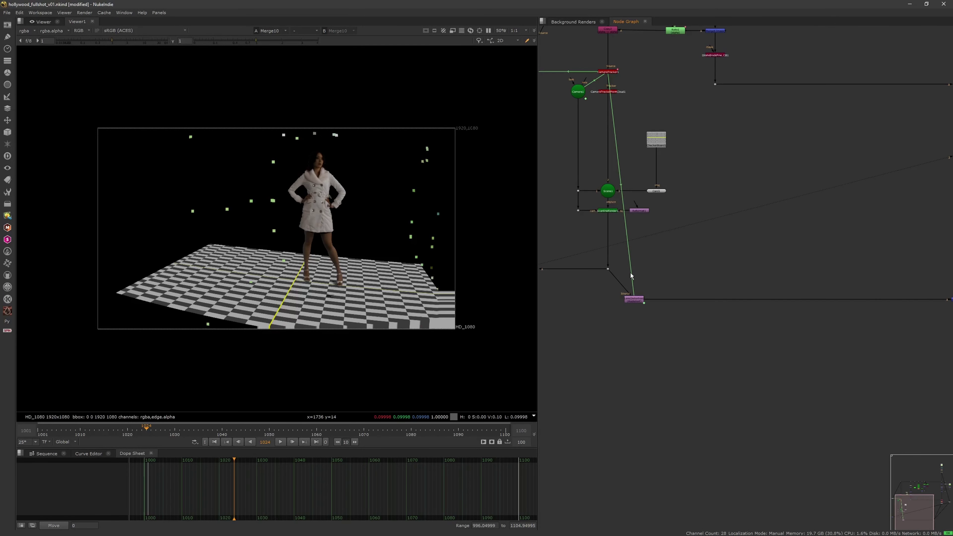
pyautogui.doubleClick(610, 211)
pyautogui.click(529, 267)
pyautogui.write('0')
pyautogui.press('Return')
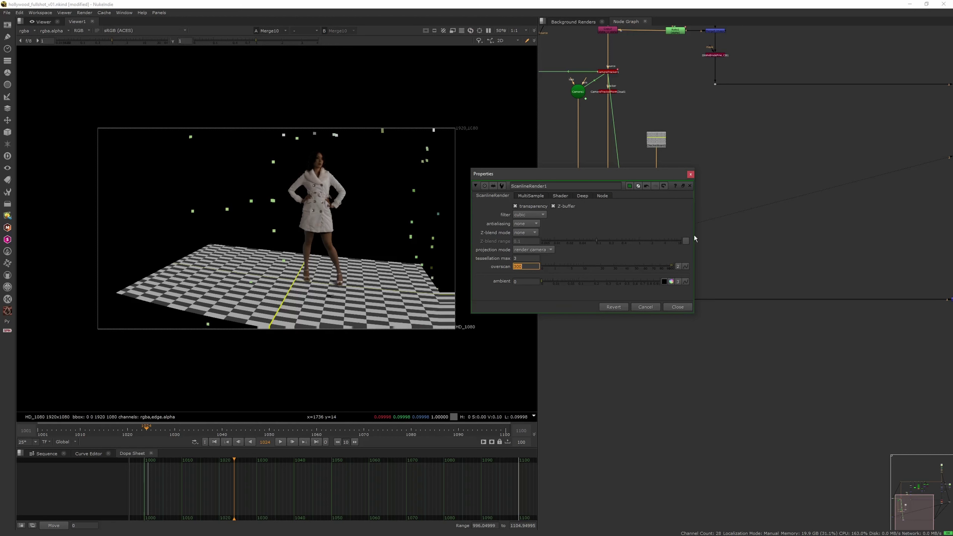
pyautogui.write('0')
pyautogui.press('Return')
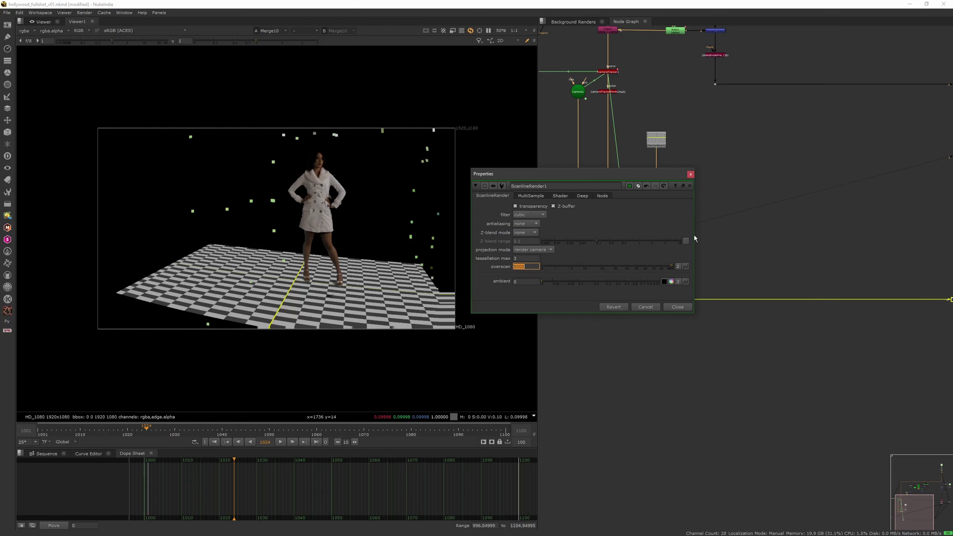
pyautogui.click(689, 175)
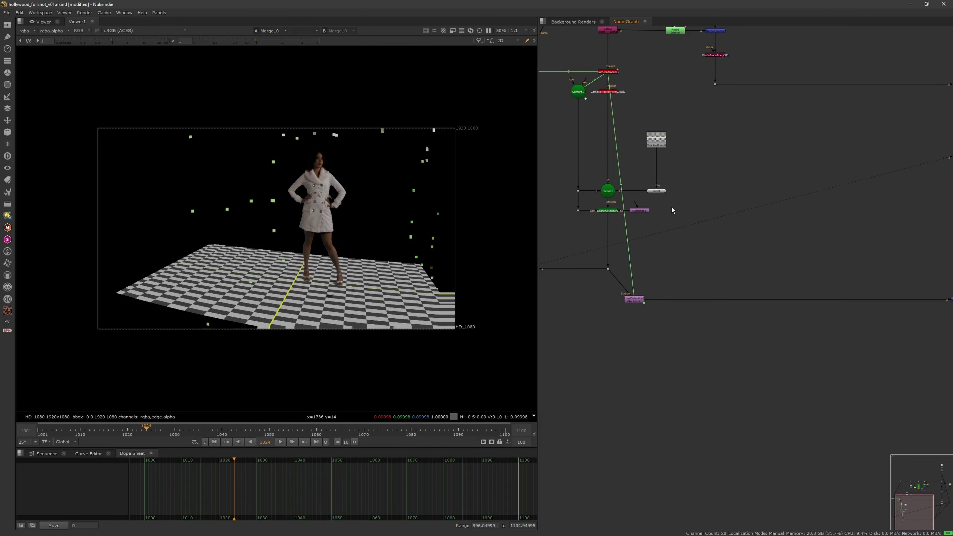
# - Compare the rendered image at the dot below ScanlineRender1 with the LensDistortion2 output
pyautogui.click(608, 269)
pyautogui.press('1')
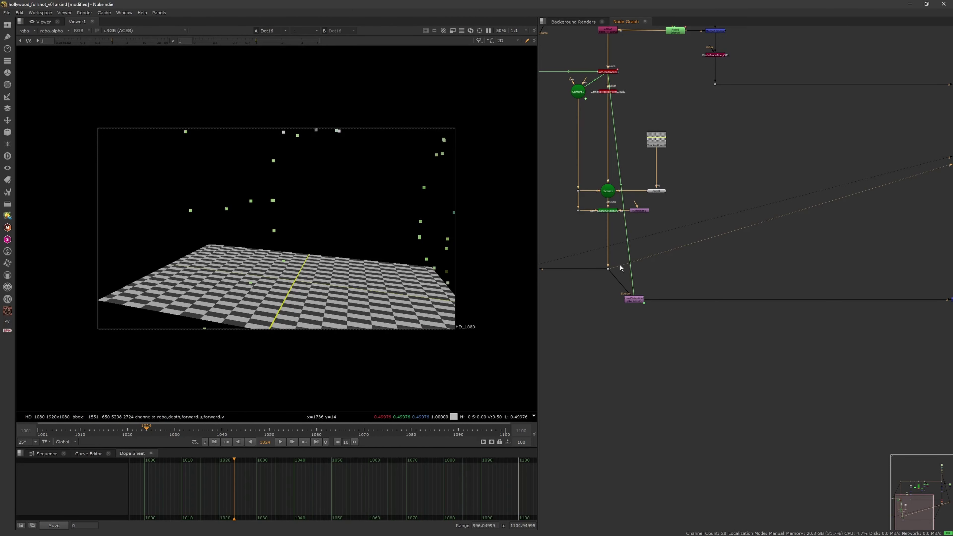
pyautogui.scroll(-5, 488, 300)
pyautogui.click(634, 300)
pyautogui.press('1')
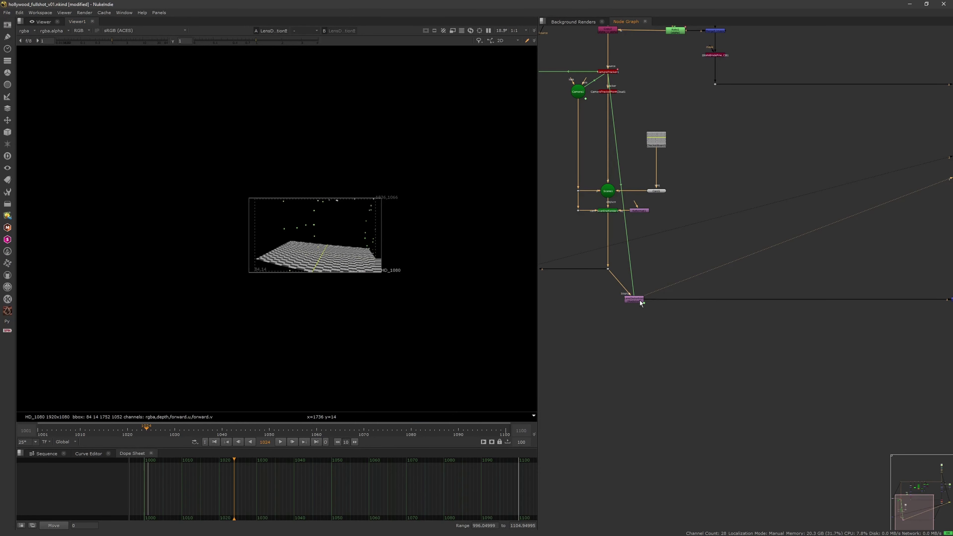
# - Change the output BBox mode of LensDistortion2 away from Auto
pyautogui.doubleClick(638, 300)
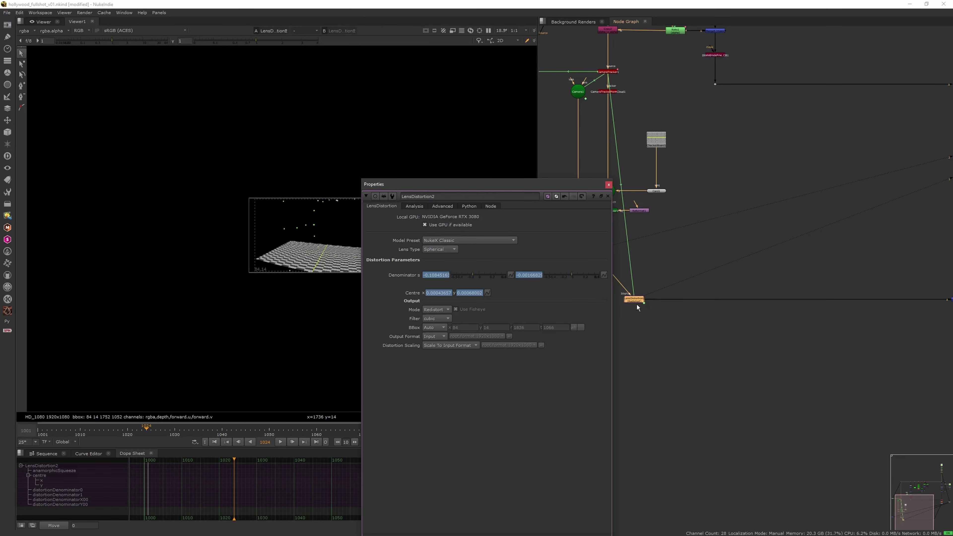
pyautogui.click(439, 329)
pyautogui.click(432, 335)
pyautogui.click(608, 185)
# - View Merge9 and lower ScanlineRender1's overscan to 100
pyautogui.click(718, 321)
pyautogui.press('2')
pyautogui.moveTo(378, 291); pyautogui.dragTo(420, 337, button='middle')
pyautogui.scroll(5, 440, 304)
pyautogui.doubleClick(614, 211)
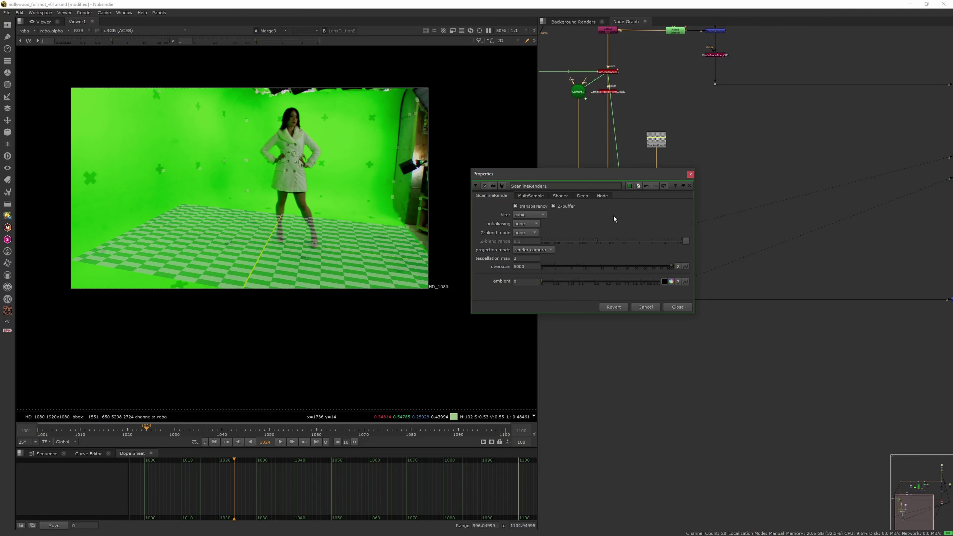
pyautogui.moveTo(583, 179); pyautogui.dragTo(695, 166)
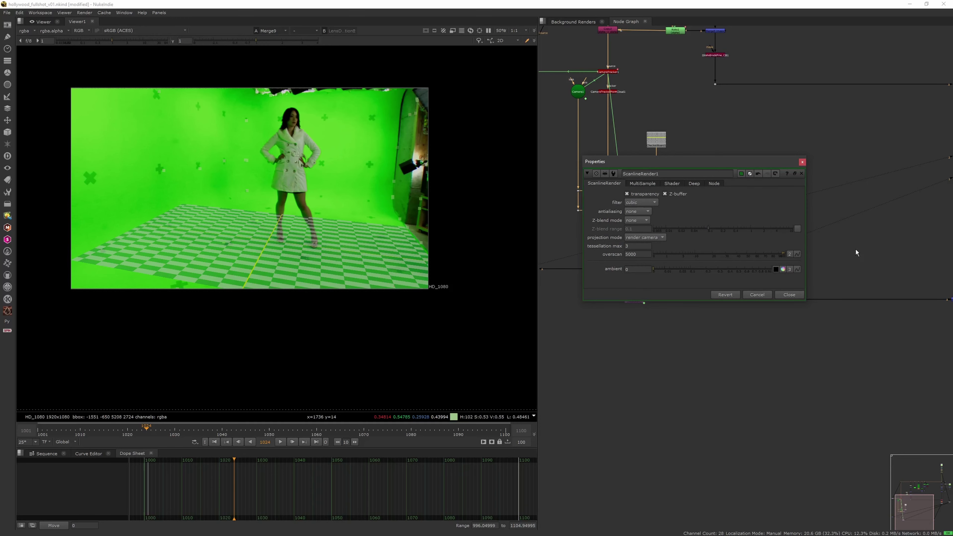
pyautogui.moveTo(776, 253); pyautogui.dragTo(807, 251)
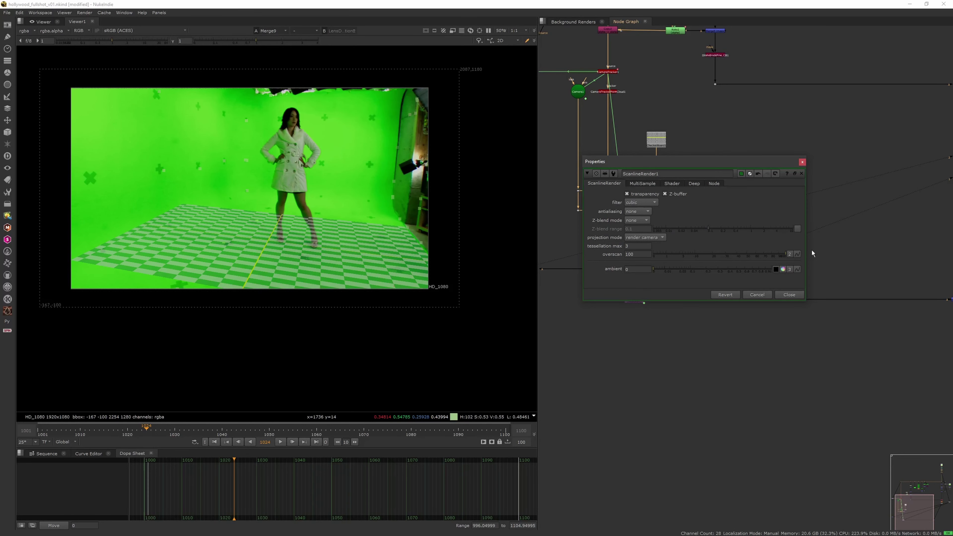
pyautogui.middleClick(458, 311)
pyautogui.click(802, 162)
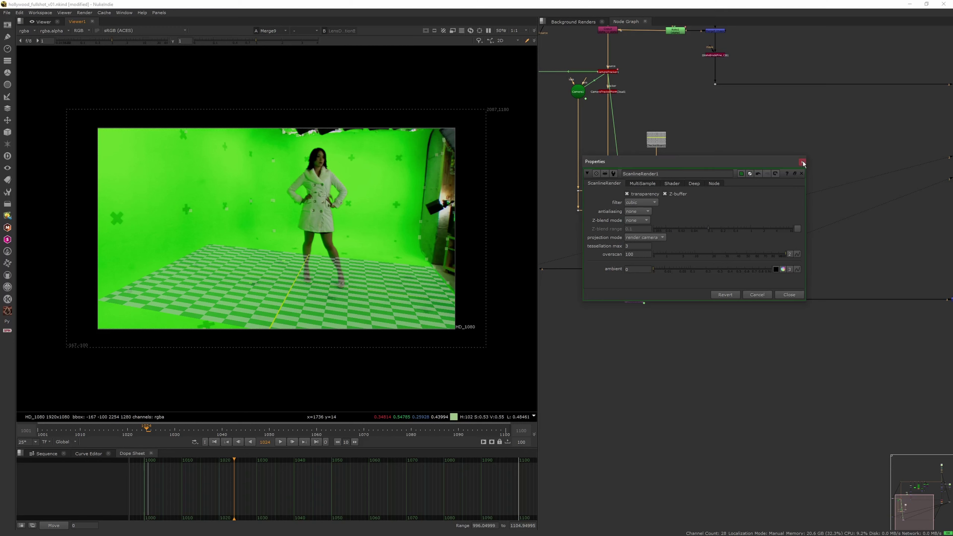
# - Inspect the edges of the redistorted checkerboard at LensDistortion2 and in the Merge10 composite
pyautogui.scroll(-5, 643, 302)
pyautogui.moveTo(610, 310); pyautogui.dragTo(619, 307, button='middle')
pyautogui.click(781, 292)
pyautogui.press('1')
pyautogui.click(657, 292)
pyautogui.scroll(5, 654, 306)
pyautogui.press('1')
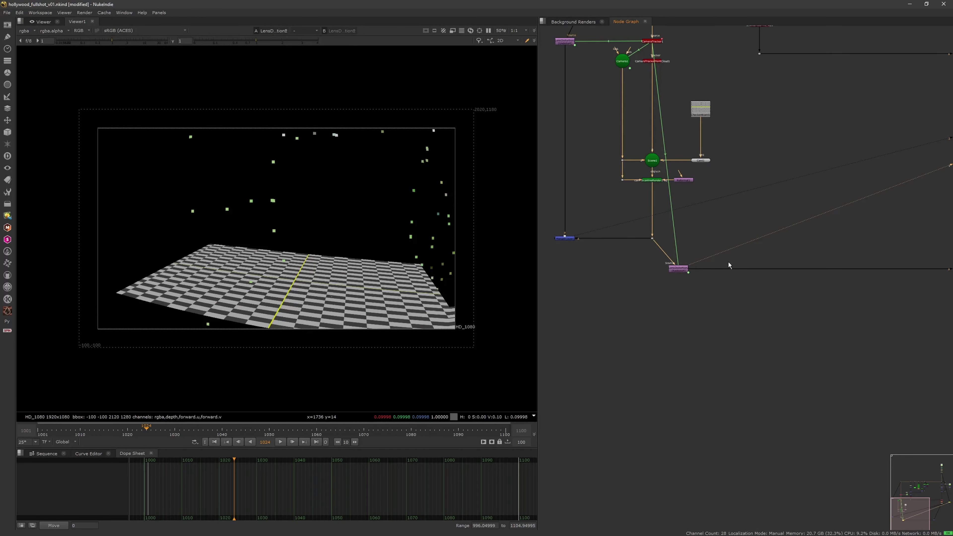
pyautogui.moveTo(862, 274); pyautogui.dragTo(744, 274, button='middle')
pyautogui.click(886, 268)
pyautogui.press('1')
pyautogui.scroll(-5, 834, 279)
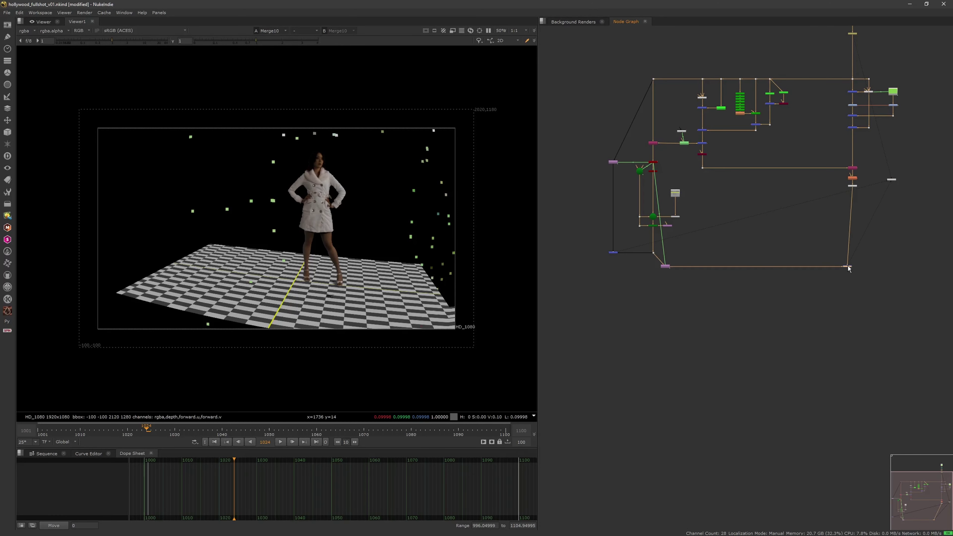
# - Compare the LensDistortion2 output, the Merge9 plate composite and the Merge10 composite in the viewer
pyautogui.scroll(5, 670, 317)
pyautogui.click(670, 316)
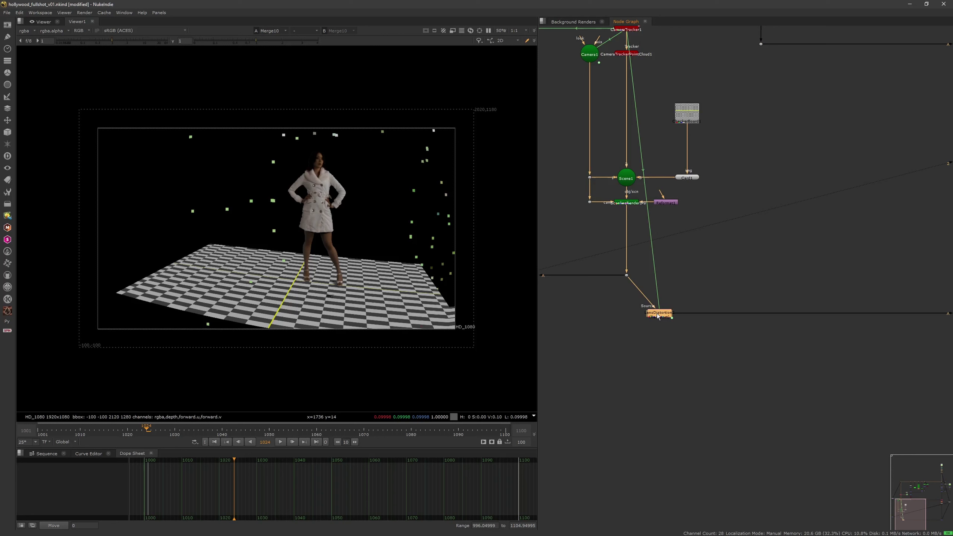
pyautogui.press('1')
pyautogui.click(635, 203)
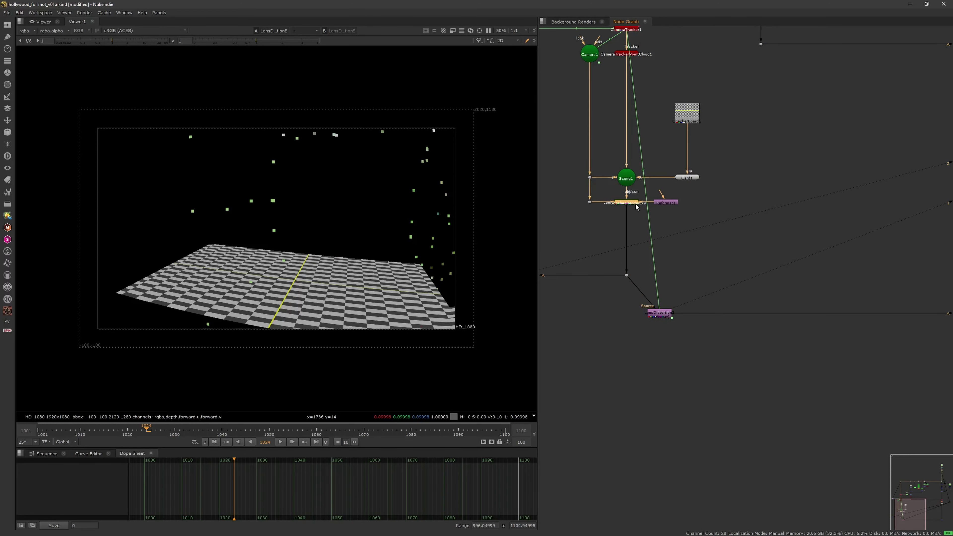
pyautogui.click(741, 306)
pyautogui.press('2')
pyautogui.moveTo(806, 334); pyautogui.dragTo(743, 310, button='middle')
pyautogui.scroll(-4, 742, 309)
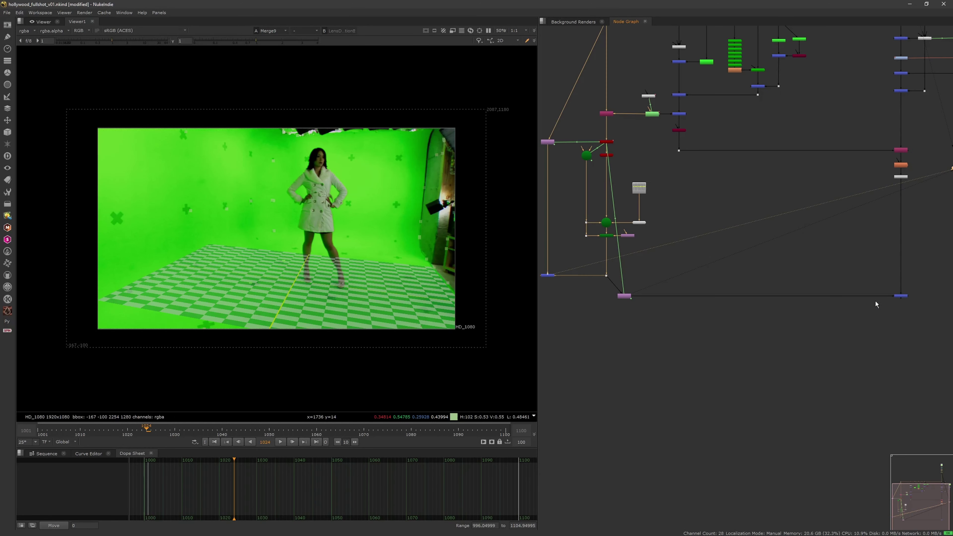
pyautogui.click(898, 296)
pyautogui.press('2')
# - Set ScanlineRender1's overscan to 200 and then 300, and scrub the Merge10 composite to about frame 1033
pyautogui.click(867, 282)
pyautogui.scroll(6, 692, 273)
pyautogui.doubleClick(677, 202)
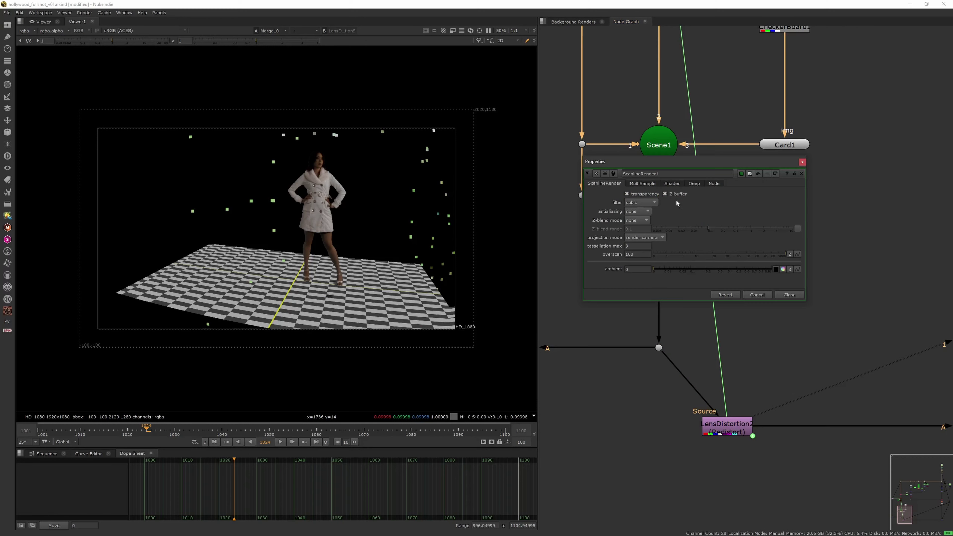
pyautogui.doubleClick(639, 254)
pyautogui.write('200')
pyautogui.press('Return')
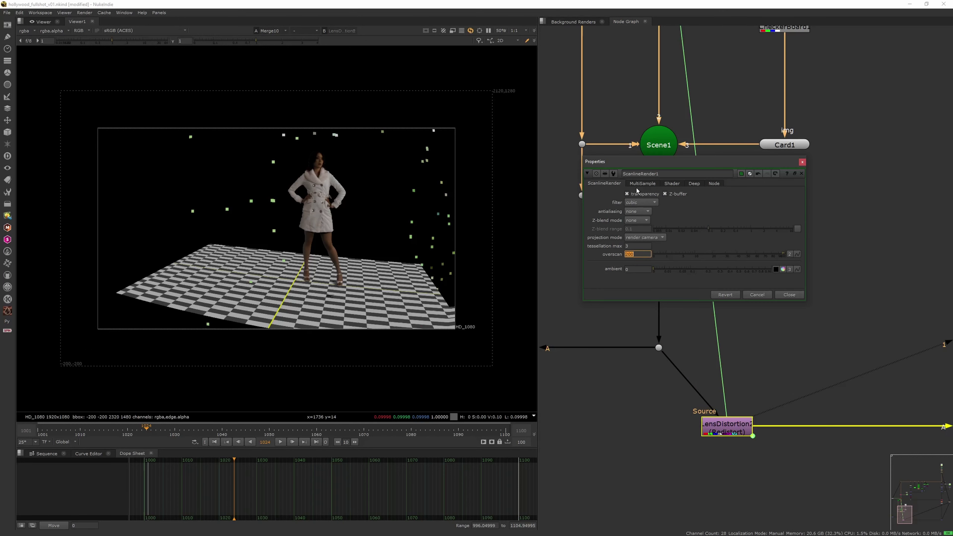
pyautogui.press('Return')
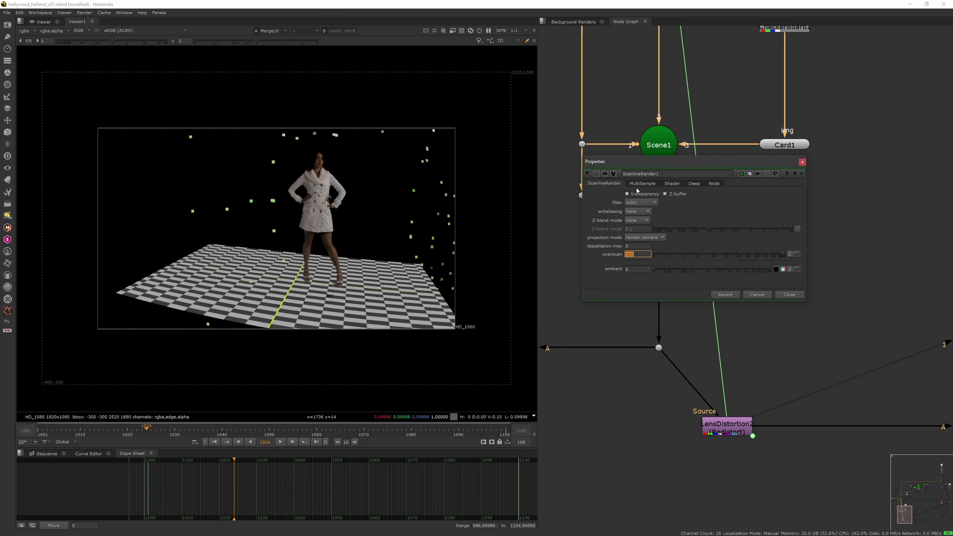
pyautogui.click(788, 294)
pyautogui.moveTo(360, 435); pyautogui.dragTo(188, 435)
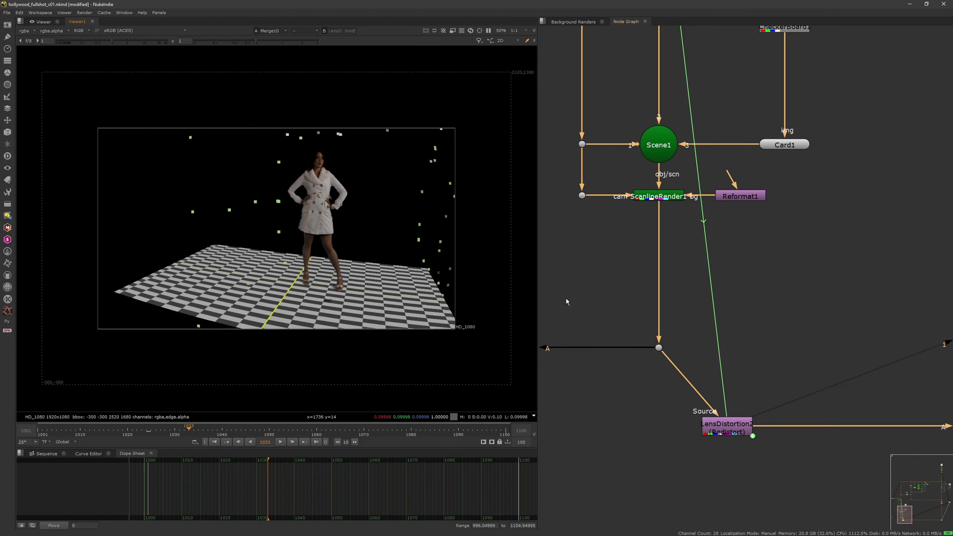
pyautogui.scroll(-6, 766, 317)
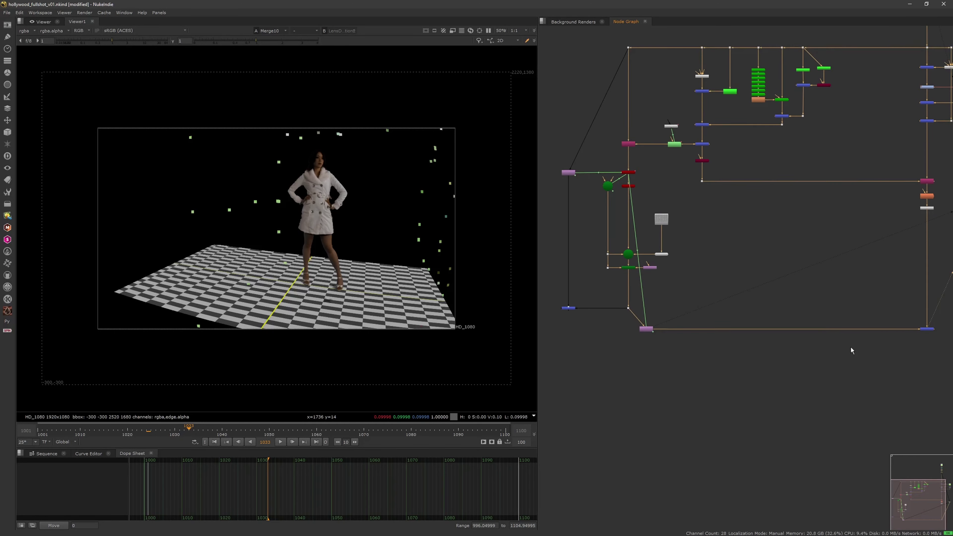
# - Delete Merge10, then view the LensDistortion2 output and scrub it to an earlier frame
pyautogui.press('Delete')
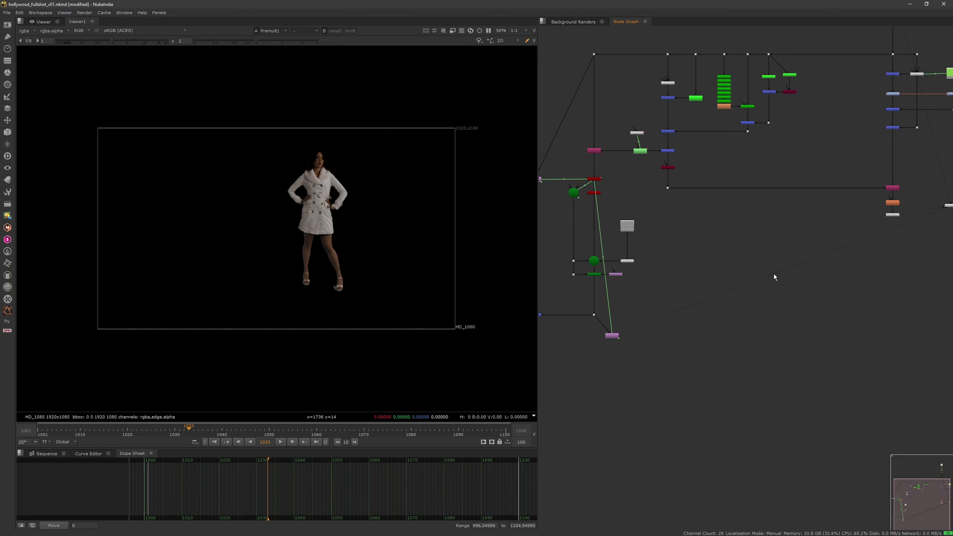
pyautogui.moveTo(635, 313); pyautogui.dragTo(674, 306, button='middle')
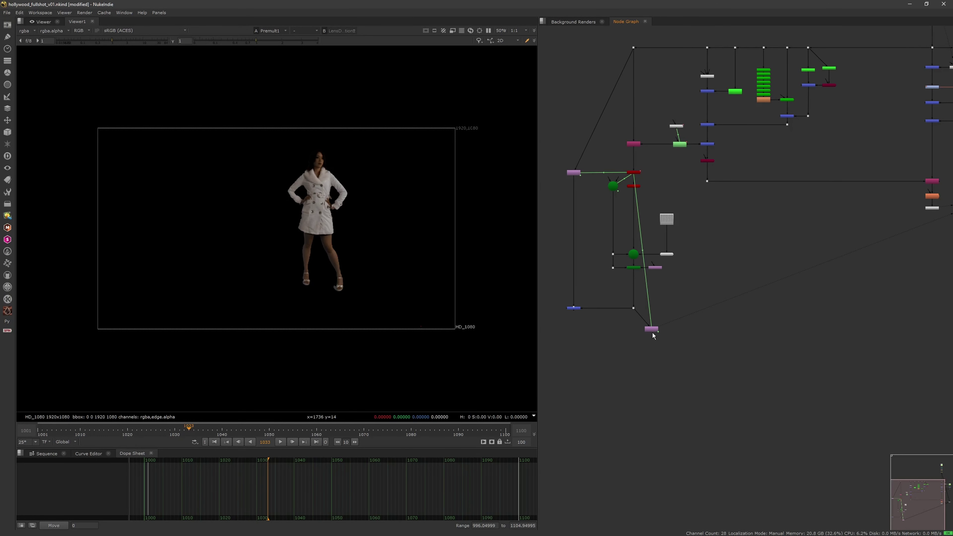
pyautogui.moveTo(650, 333)
pyautogui.mouseDown()
pyautogui.moveTo(635, 336)
pyautogui.moveTo(652, 336)
pyautogui.mouseUp()
pyautogui.click(658, 344)
pyautogui.moveTo(328, 426); pyautogui.dragTo(155, 431)
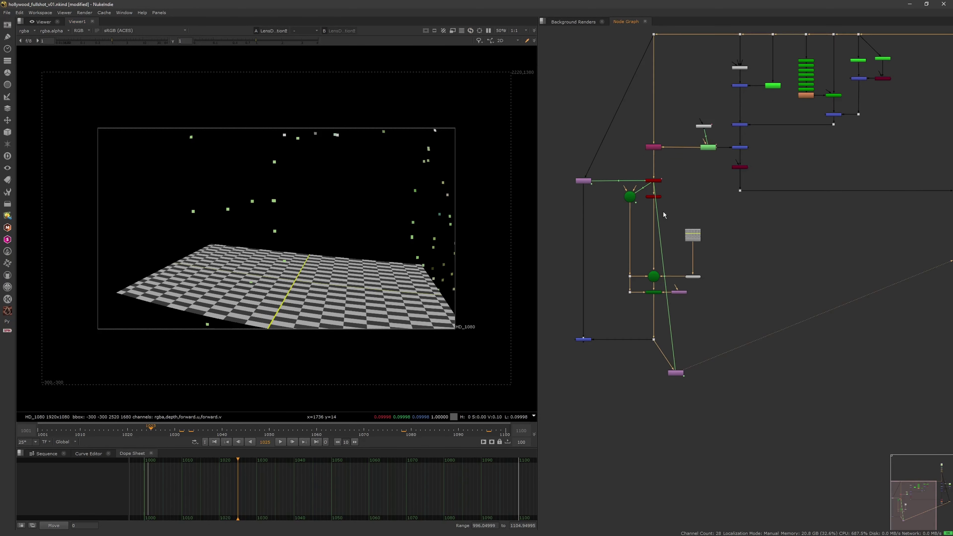
# - Disable CameraTrackerPointCloud1 and scrub the LensDistortion2 output back to frame 1017
pyautogui.scroll(5, 663, 211)
pyautogui.click(699, 163)
pyautogui.press('d')
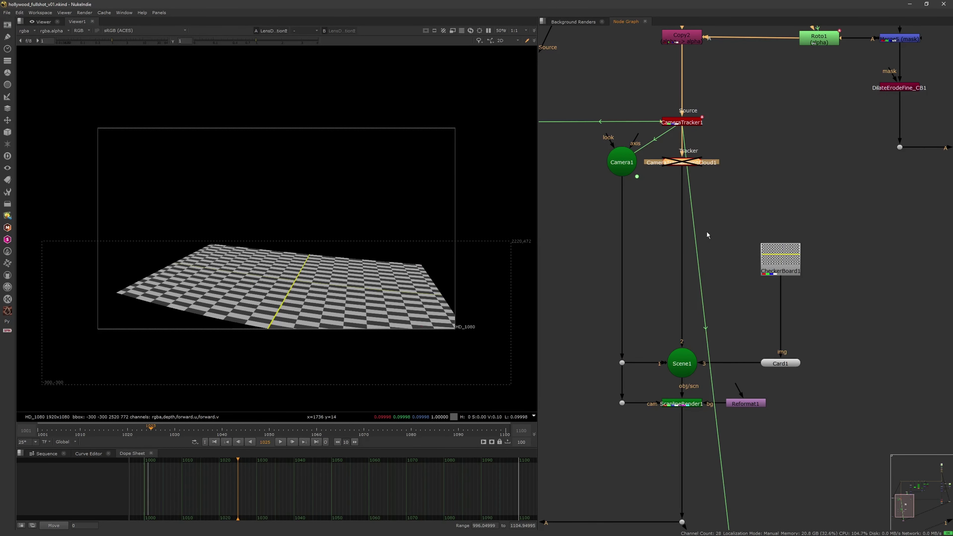
pyautogui.scroll(-6, 666, 220)
pyautogui.click(697, 312)
pyautogui.moveTo(179, 434); pyautogui.dragTo(112, 436)
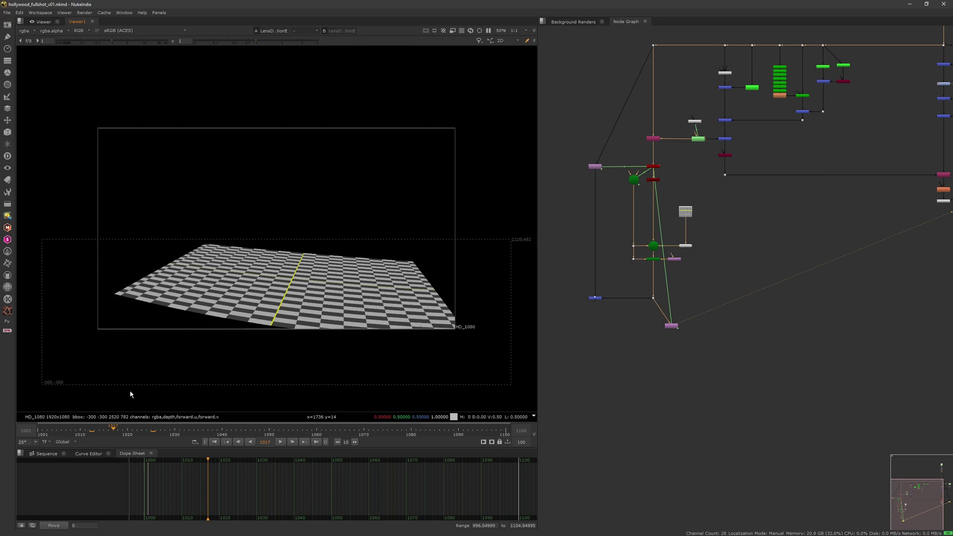
# - View Card1 in 3D to examine the checkerboard floor plane
pyautogui.click(731, 239)
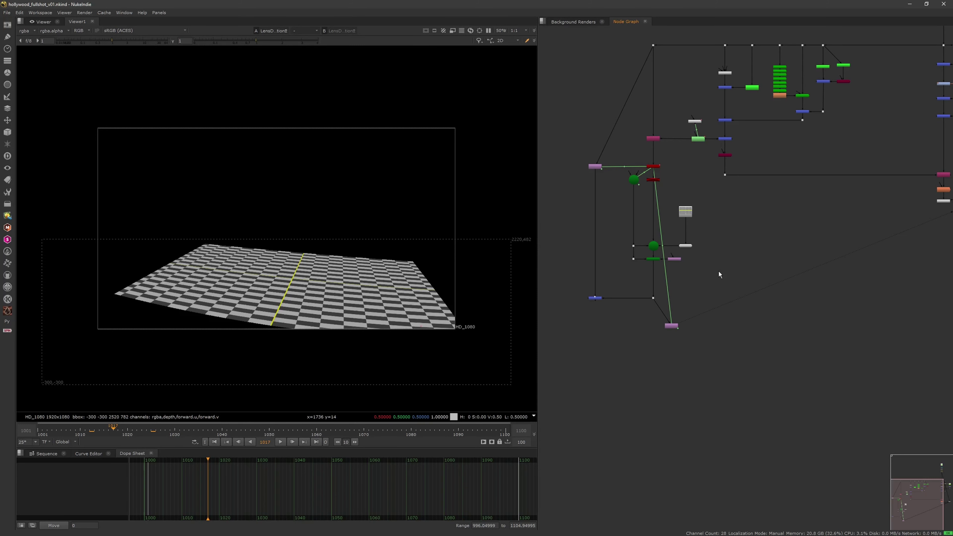
pyautogui.scroll(5, 711, 270)
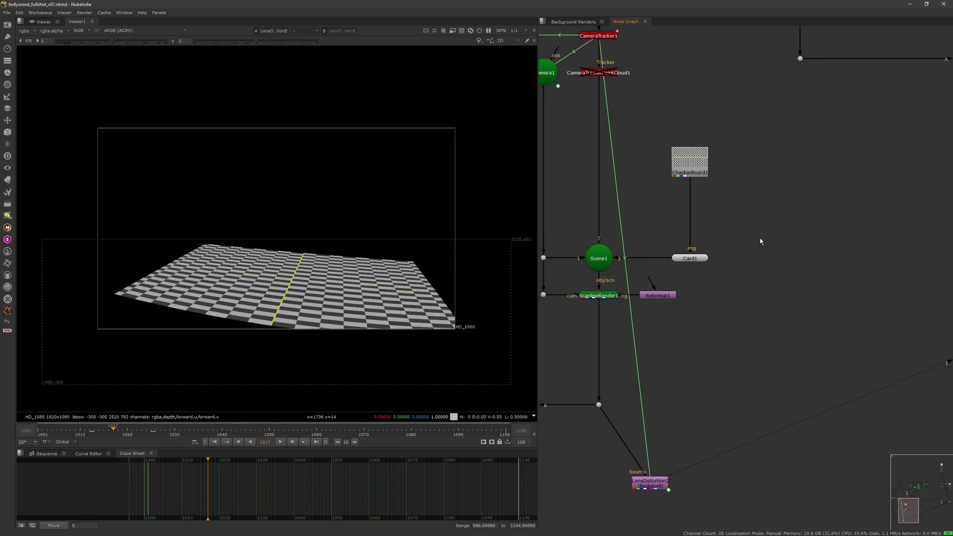
pyautogui.moveTo(760, 239); pyautogui.dragTo(770, 242, button='middle')
pyautogui.click(711, 265)
pyautogui.press('1')
pyautogui.moveTo(455, 319); pyautogui.dragTo(403, 323, button='middle')
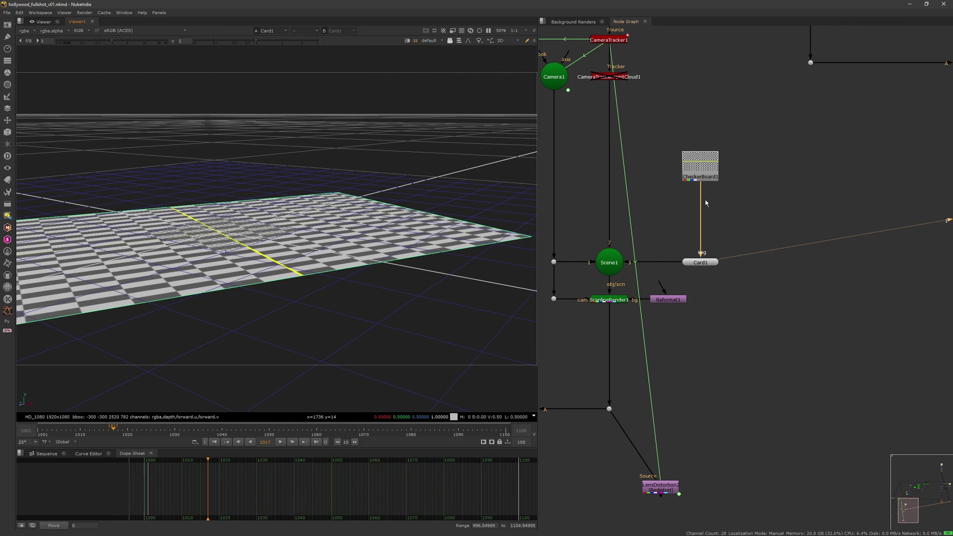
# - Disconnect CheckerBoard1 from Card1, delete it, and examine the untextured card in 3D
pyautogui.moveTo(701, 229); pyautogui.dragTo(762, 221)
pyautogui.moveTo(698, 169); pyautogui.dragTo(704, 151)
pyautogui.press('Delete')
pyautogui.moveTo(391, 275)
pyautogui.keyDown('ctrl'); pyautogui.mouseDown()
pyautogui.moveTo(366, 271)
pyautogui.moveTo(329, 293)
pyautogui.moveTo(443, 199)
pyautogui.moveTo(326, 228)
pyautogui.mouseUp(); pyautogui.keyUp('ctrl')
pyautogui.click(407, 41)
pyautogui.scroll(-5, 450, 198)
pyautogui.scroll(4, 376, 236)
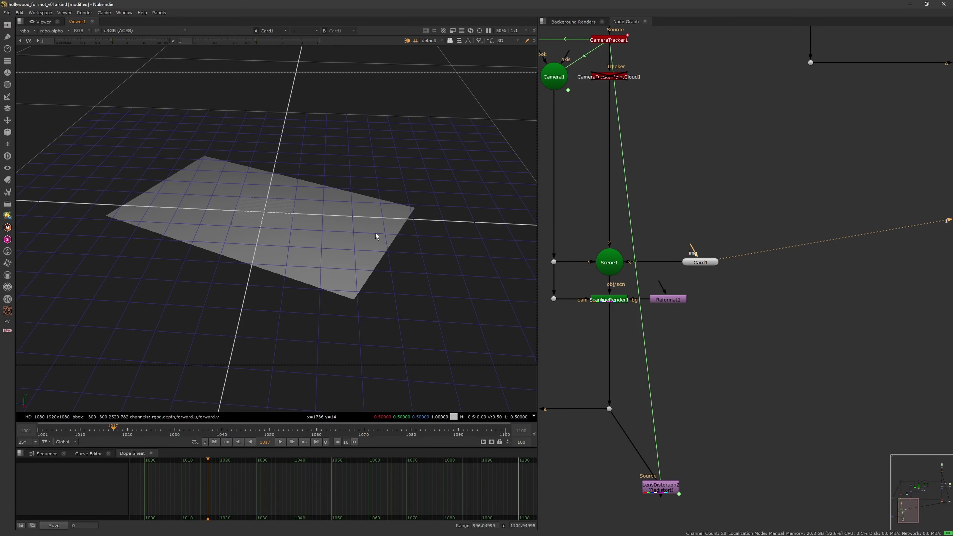
pyautogui.scroll(-10, 692, 249)
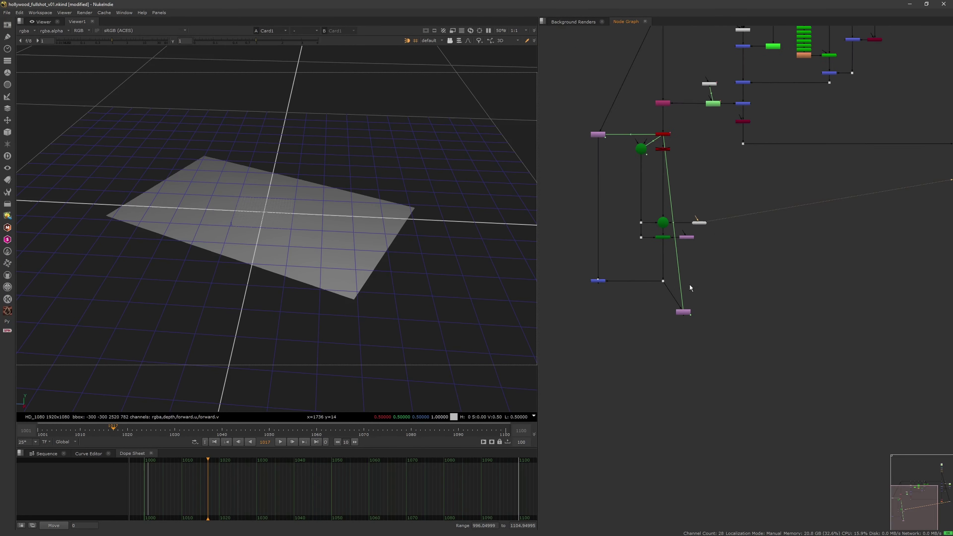